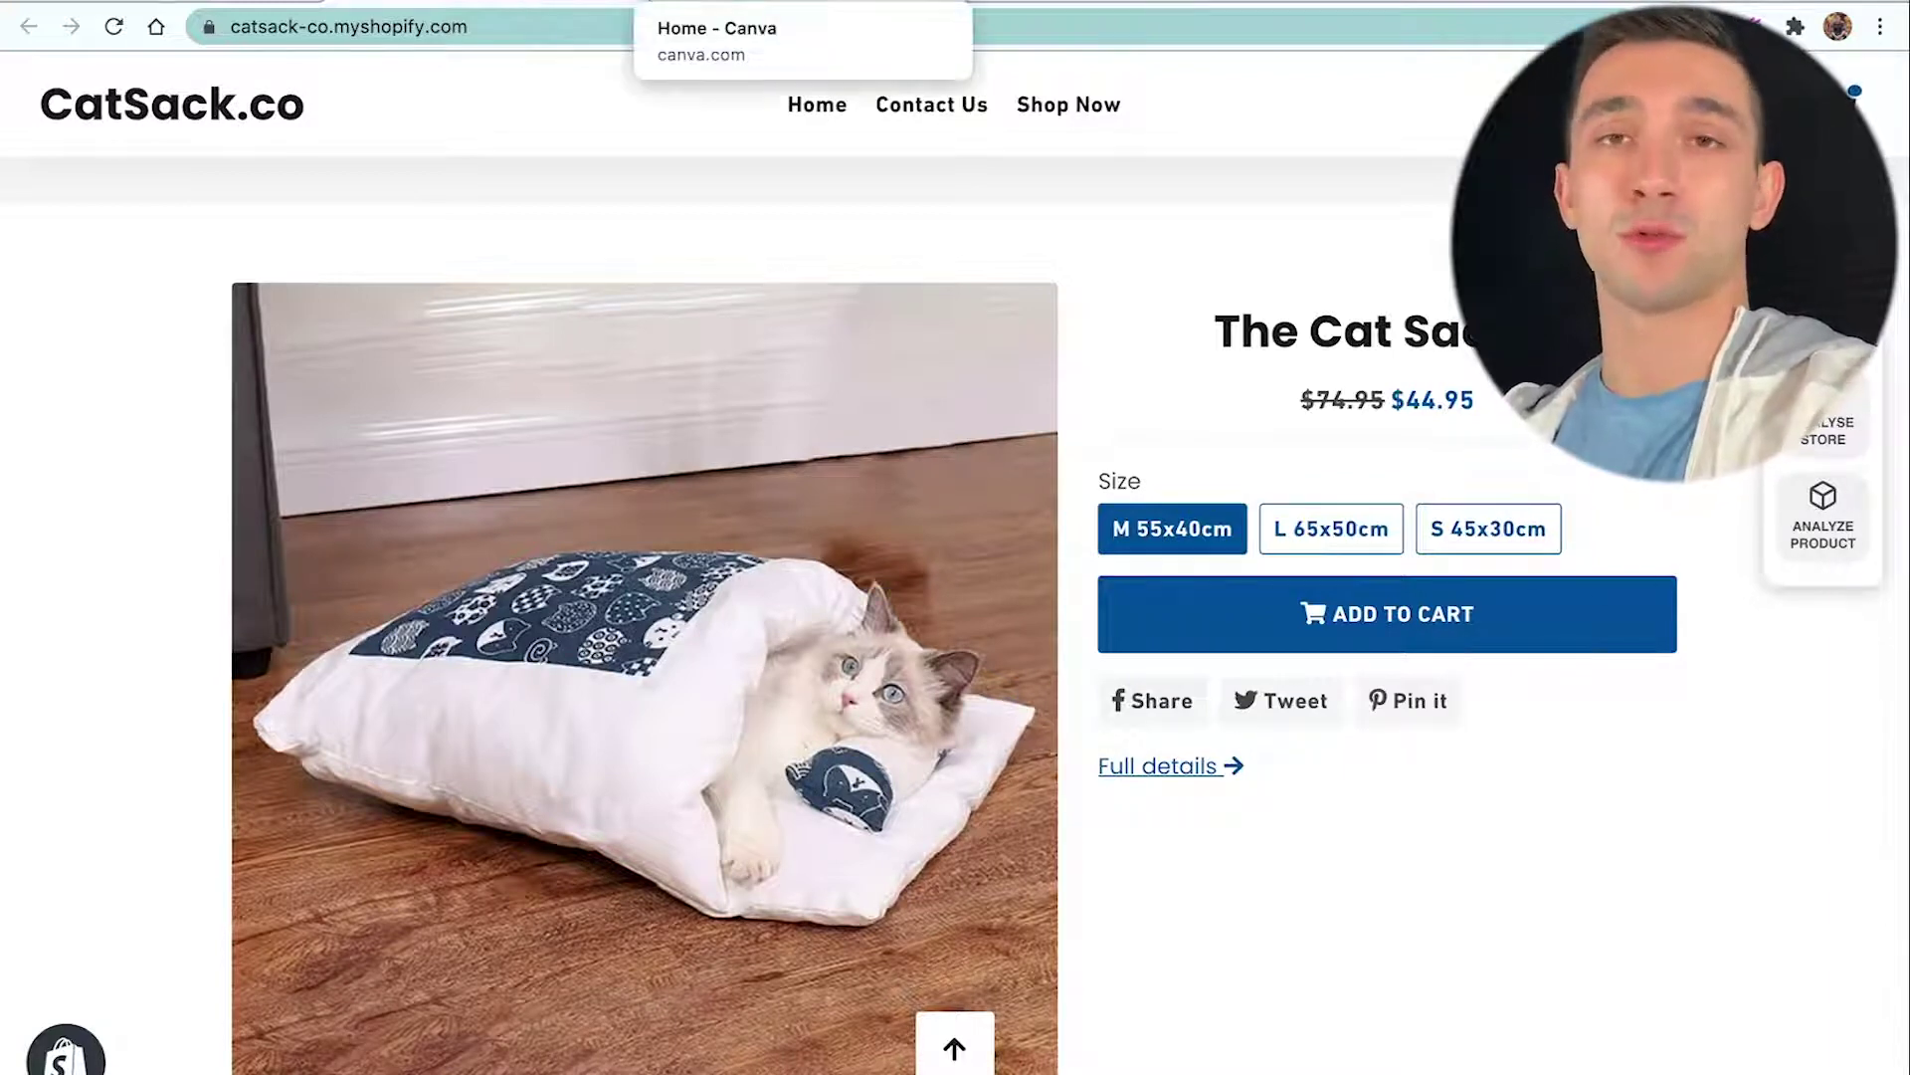
Switch to Canva and create a blank custom-size design of 1000 x 200 px.
{"action": "left_click", "coordinate": [736, 2]}
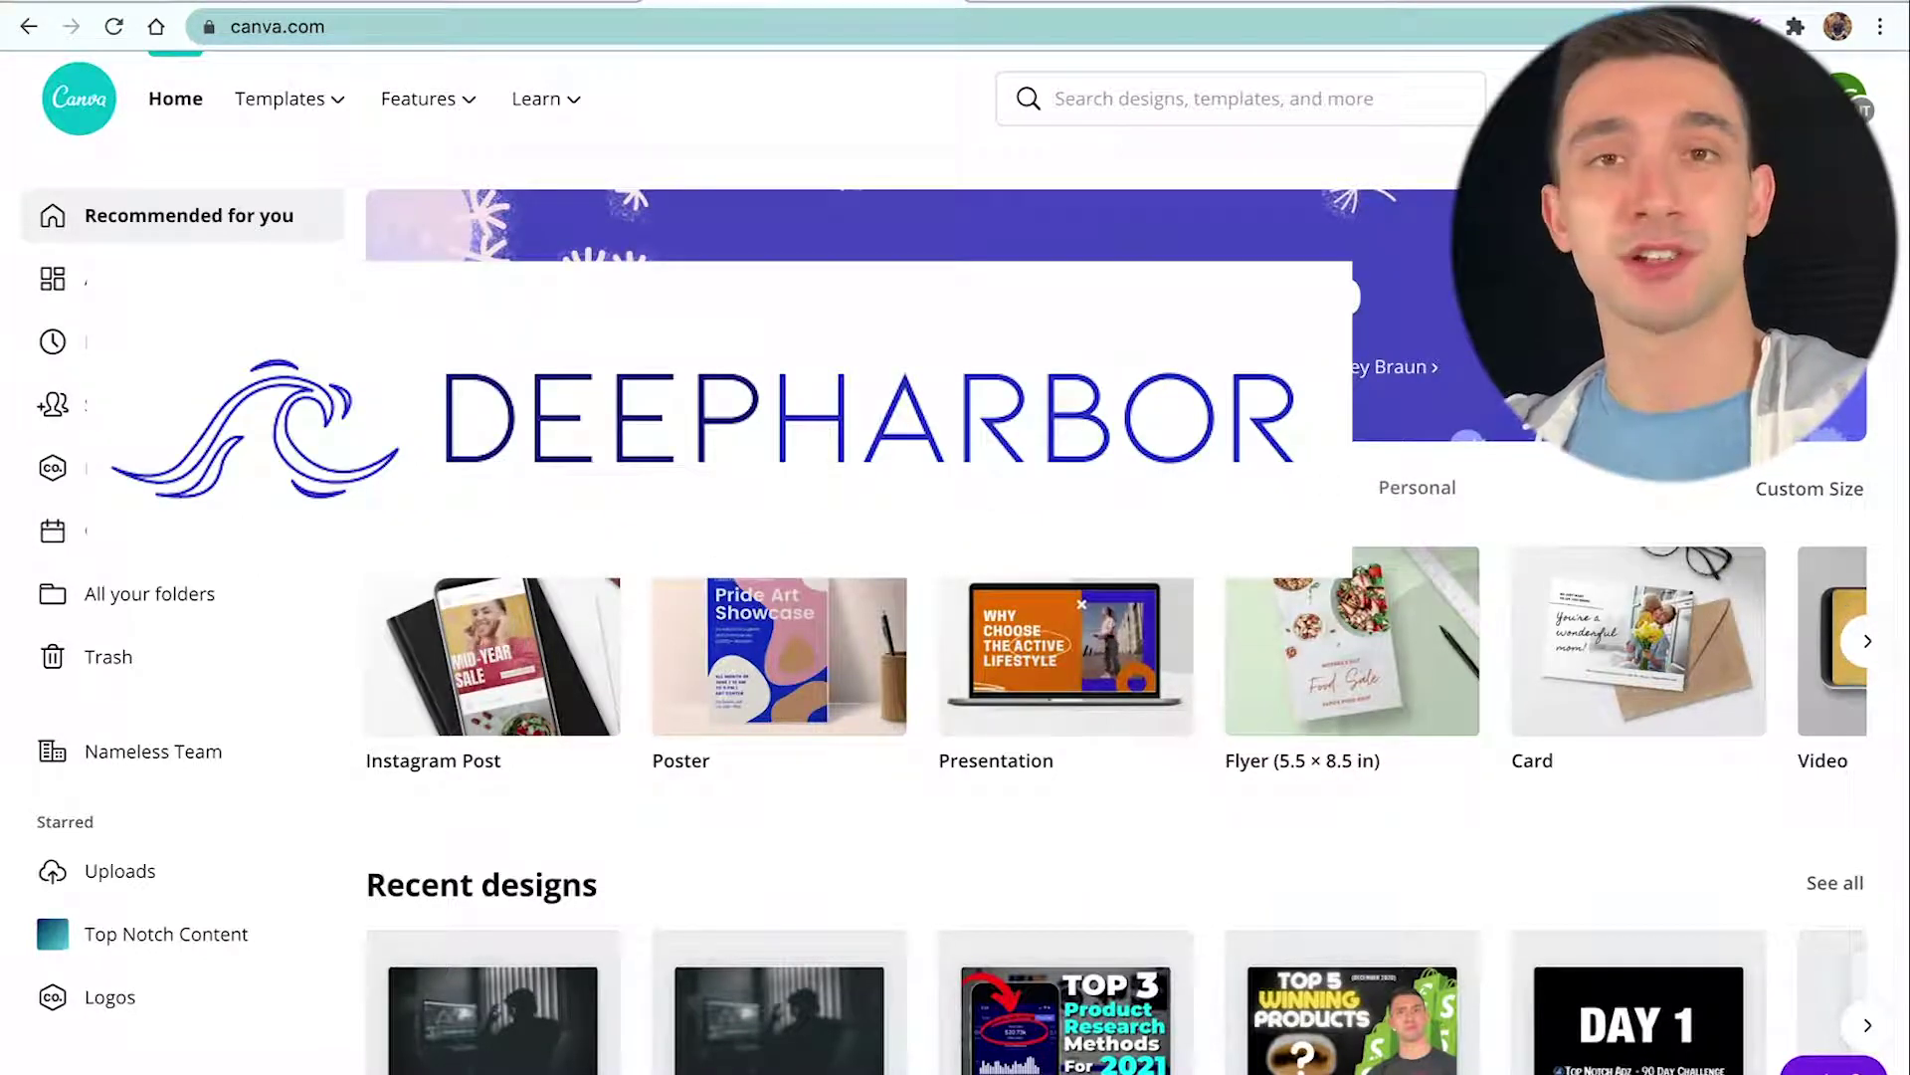
{"action": "scroll", "coordinate": [1214, 199], "scroll_direction": "down", "scroll_amount": 3}
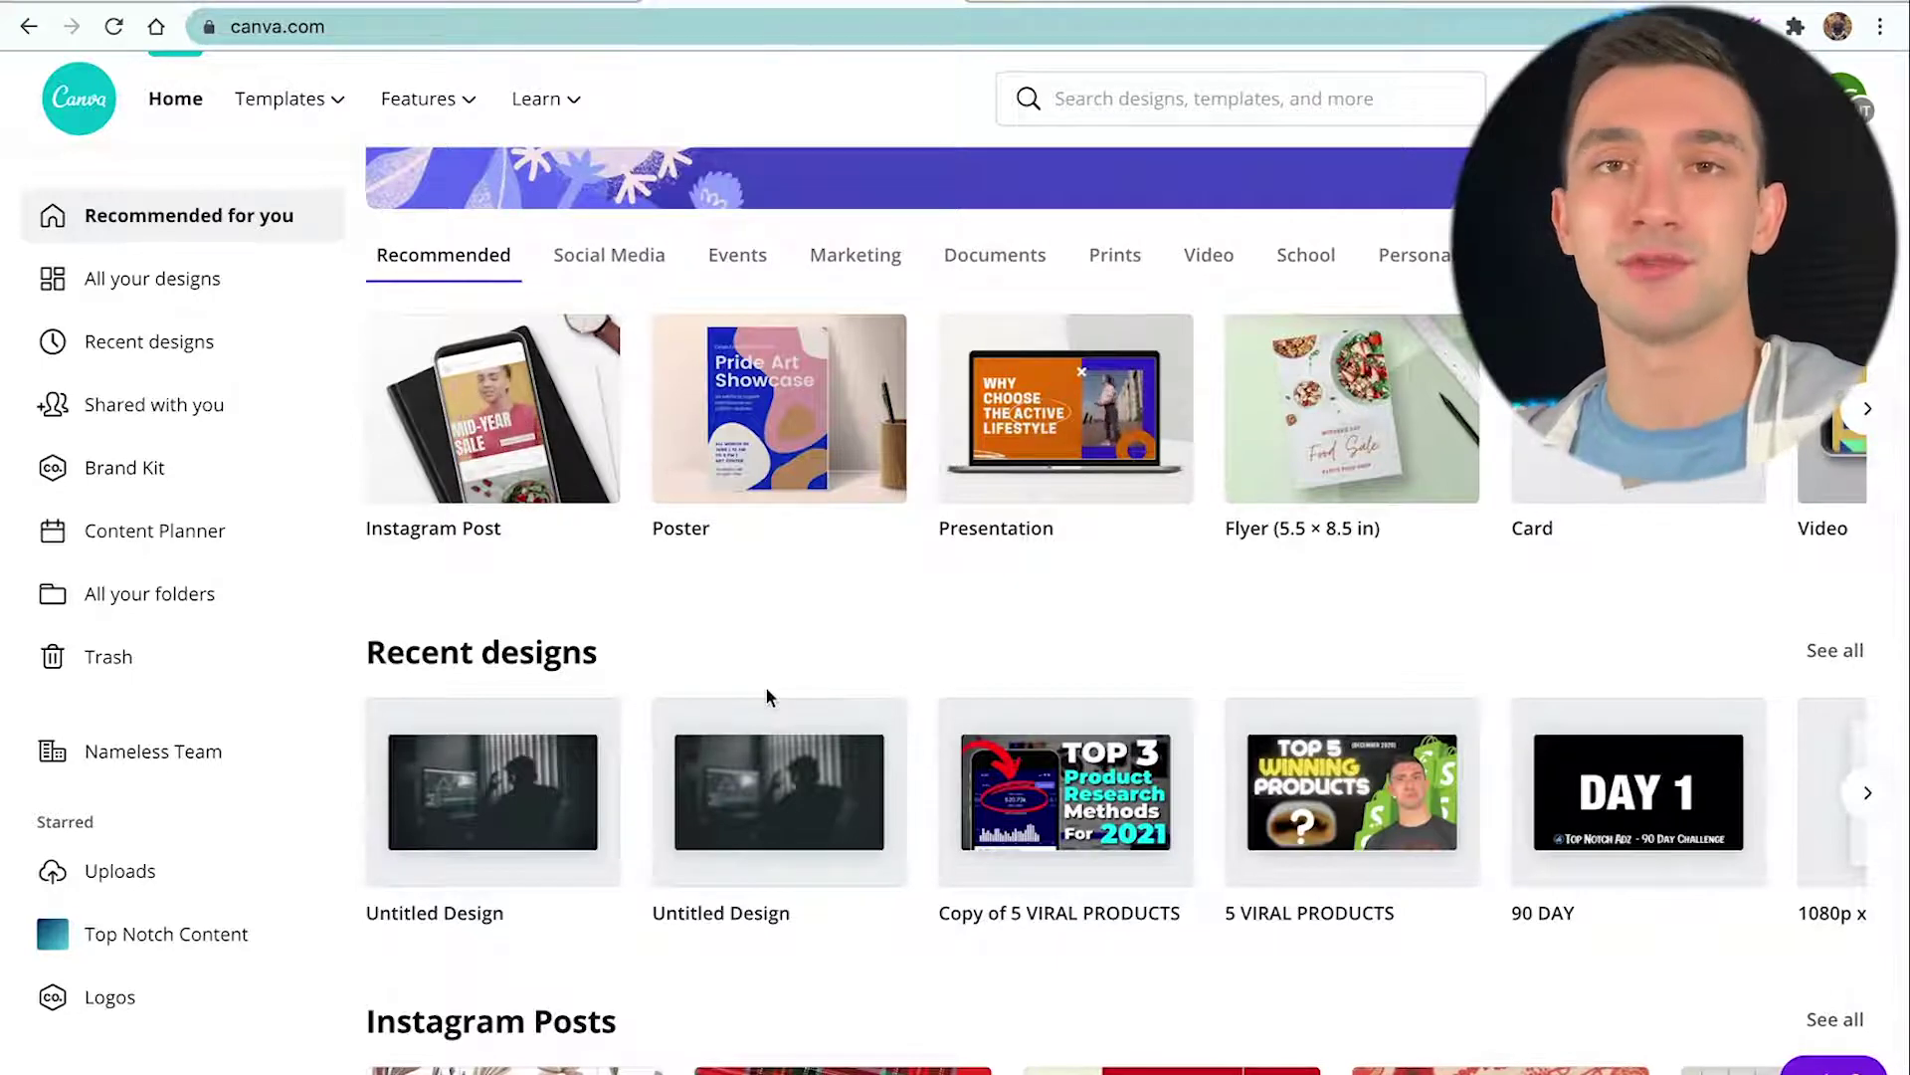
{"action": "scroll", "coordinate": [1121, 447], "scroll_direction": "up", "scroll_amount": 3}
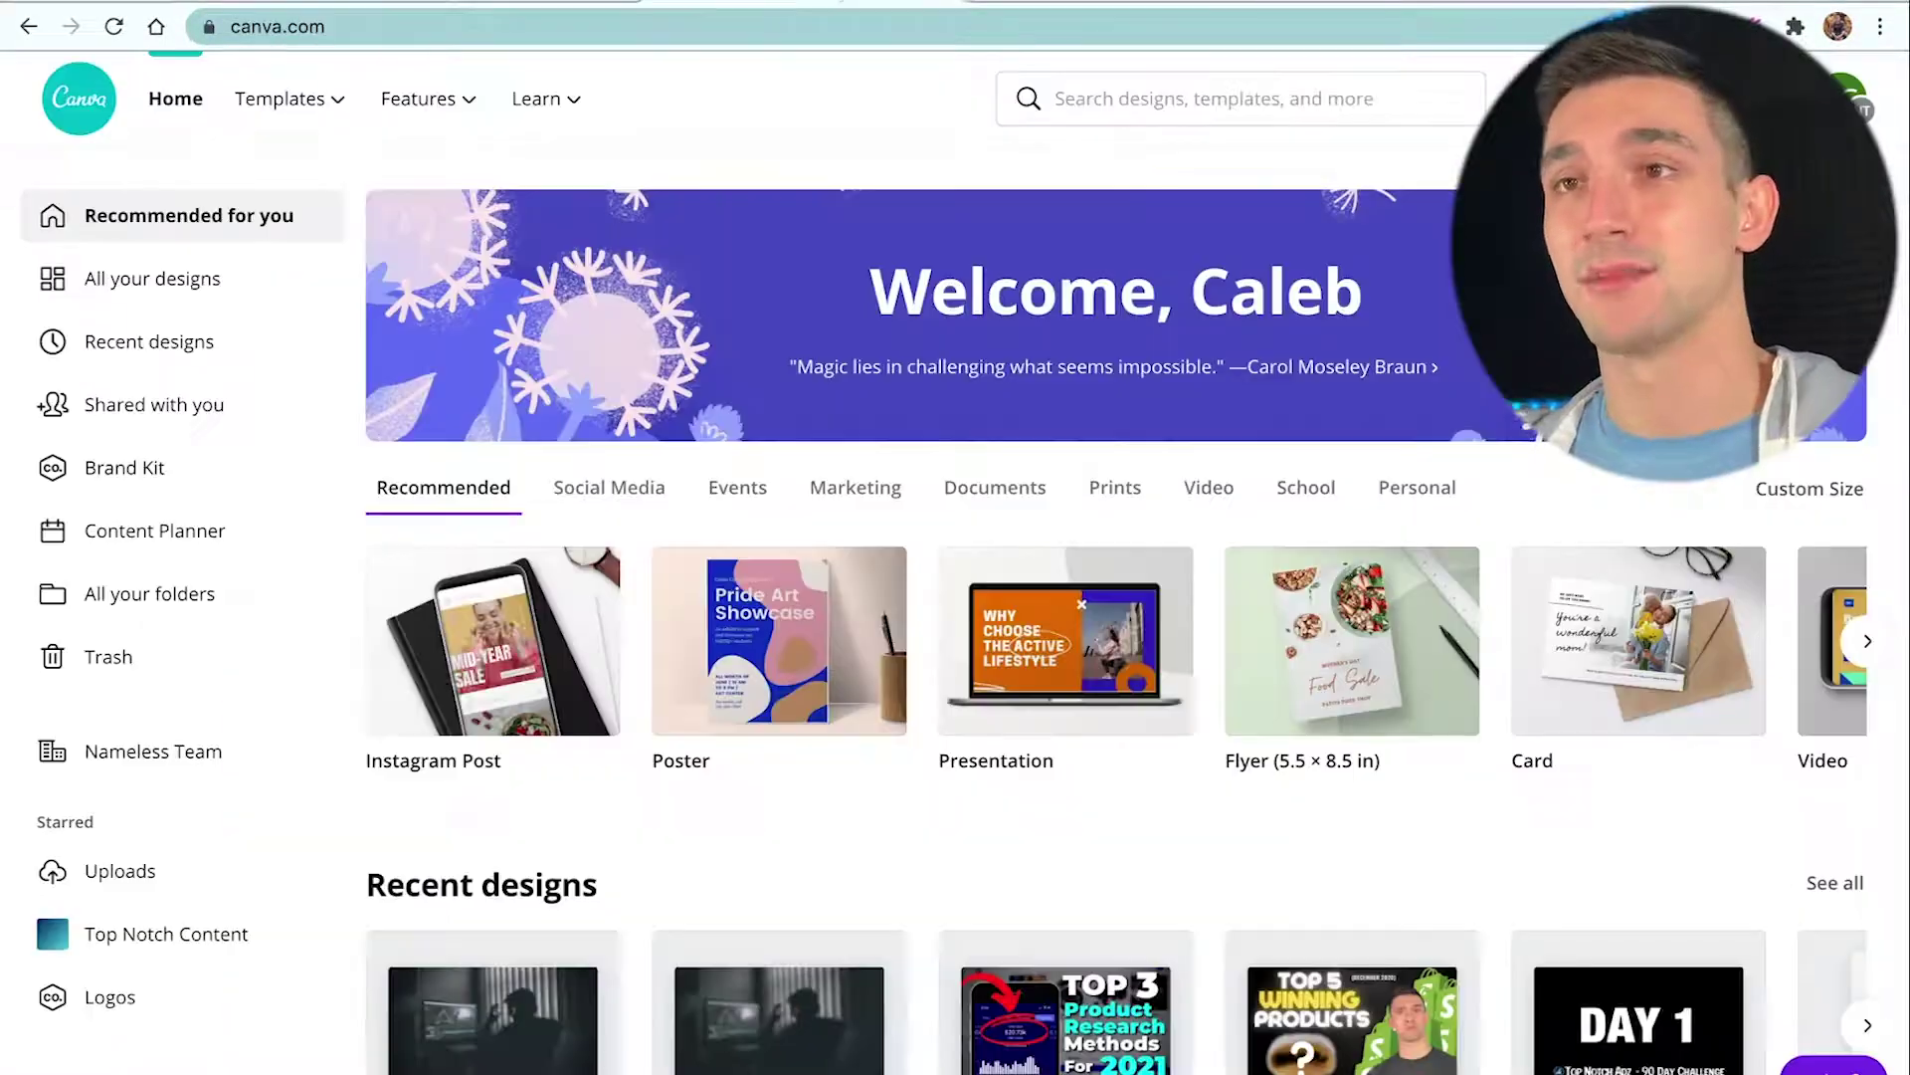
{"action": "left_click", "coordinate": [1704, 99]}
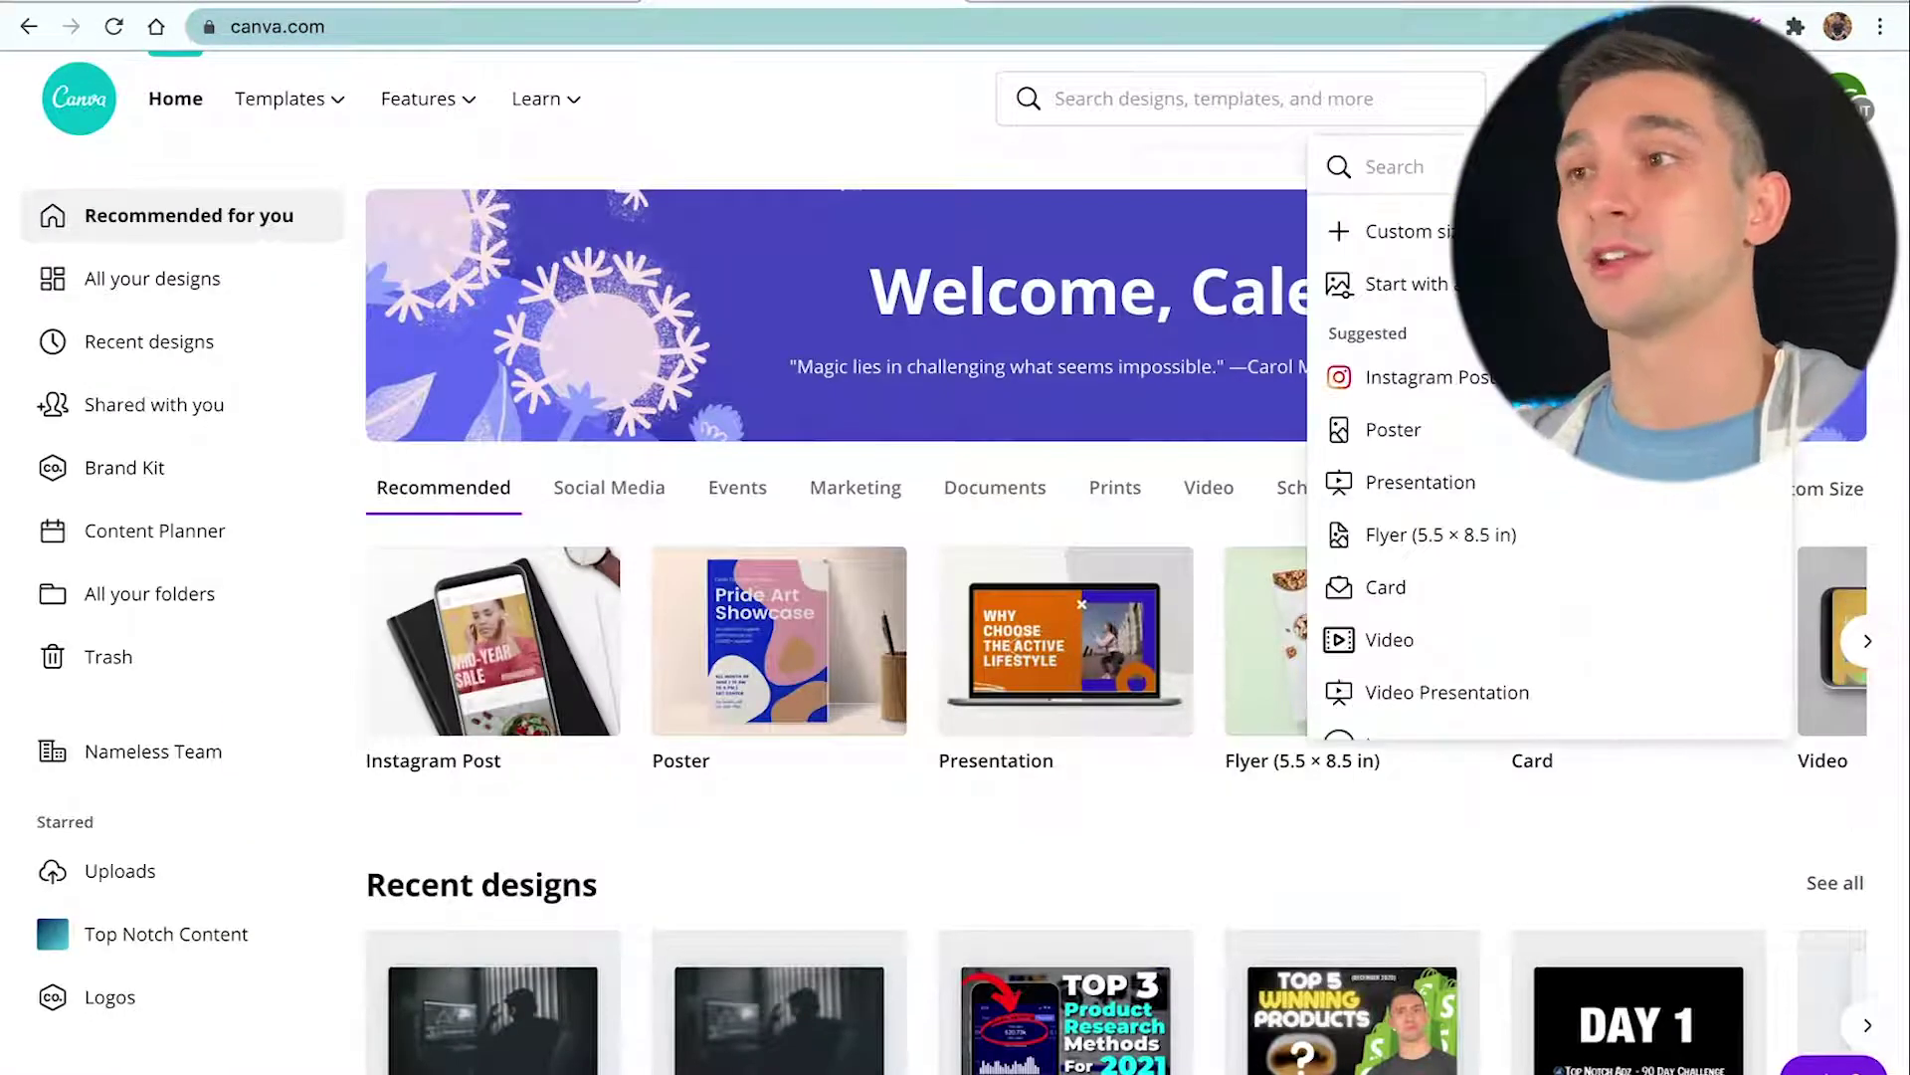
{"action": "left_click", "coordinate": [1493, 231]}
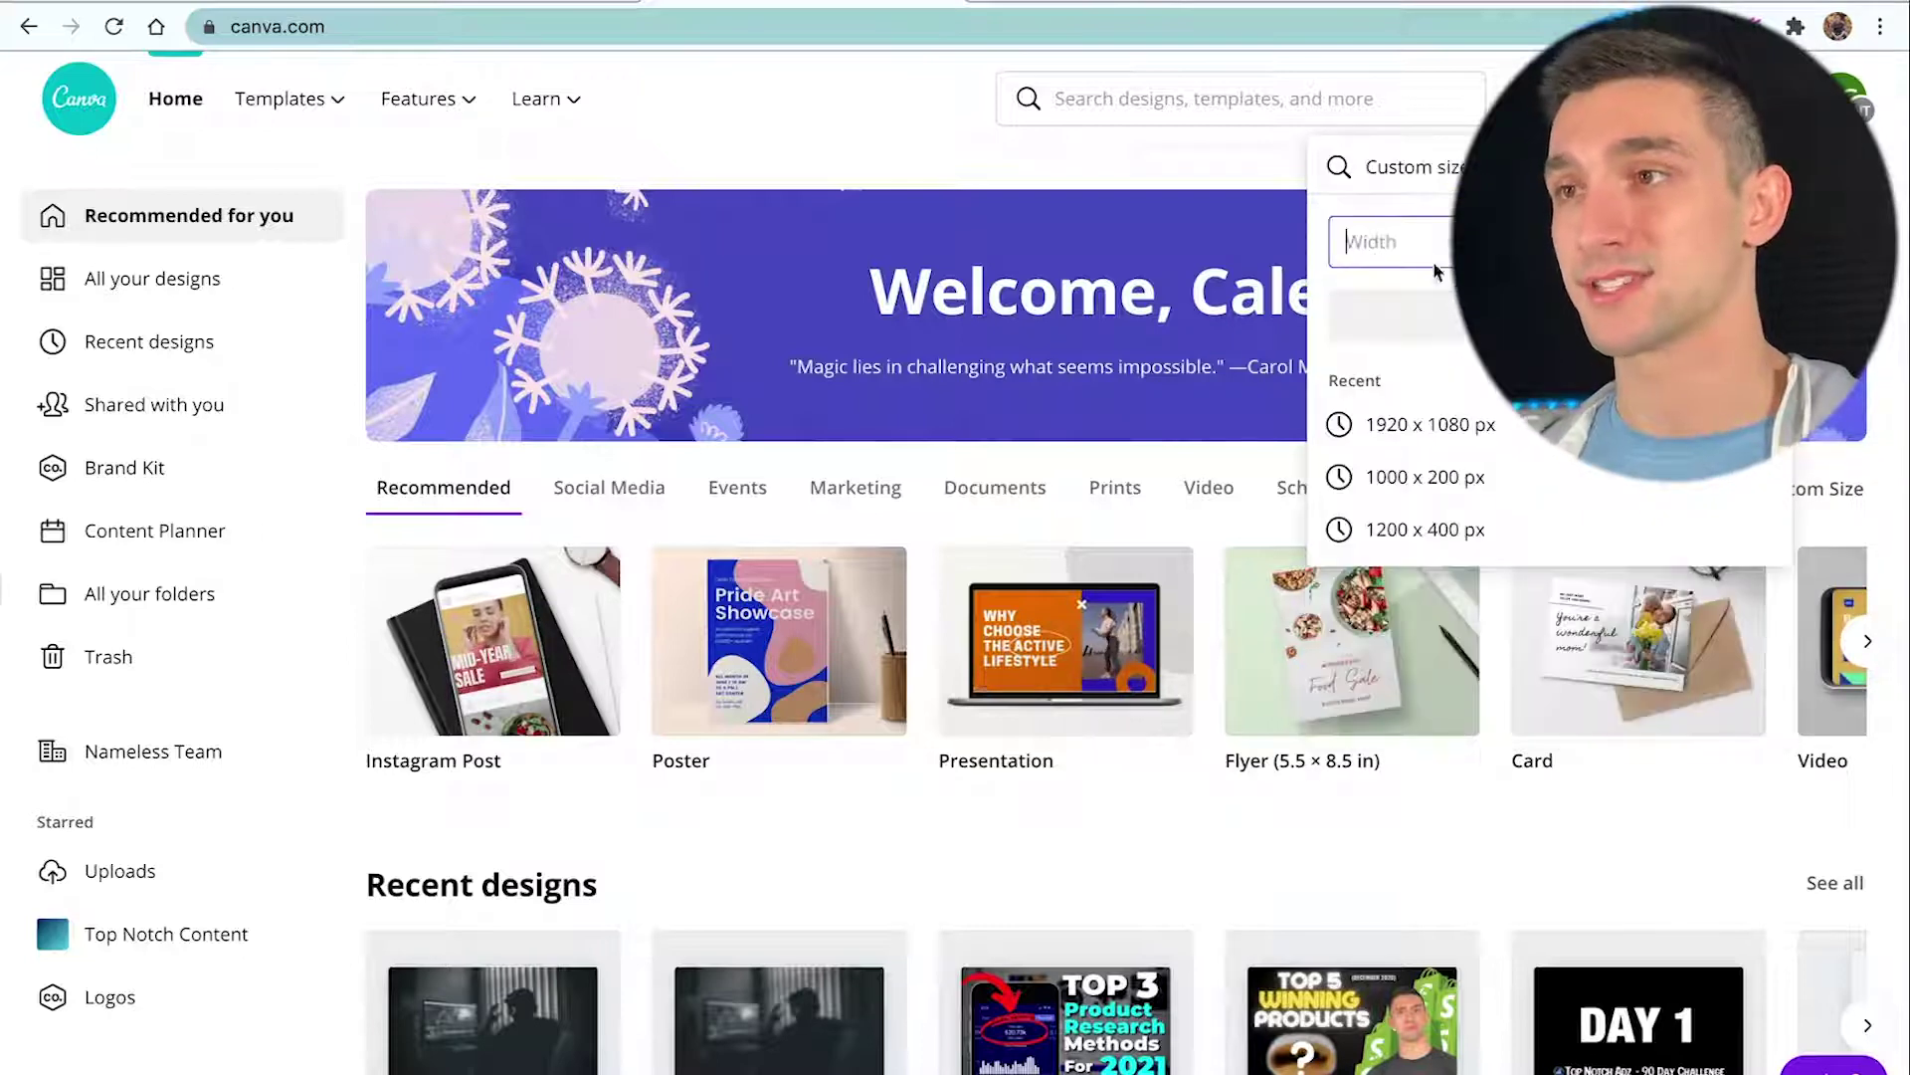
{"action": "left_click", "coordinate": [1468, 490]}
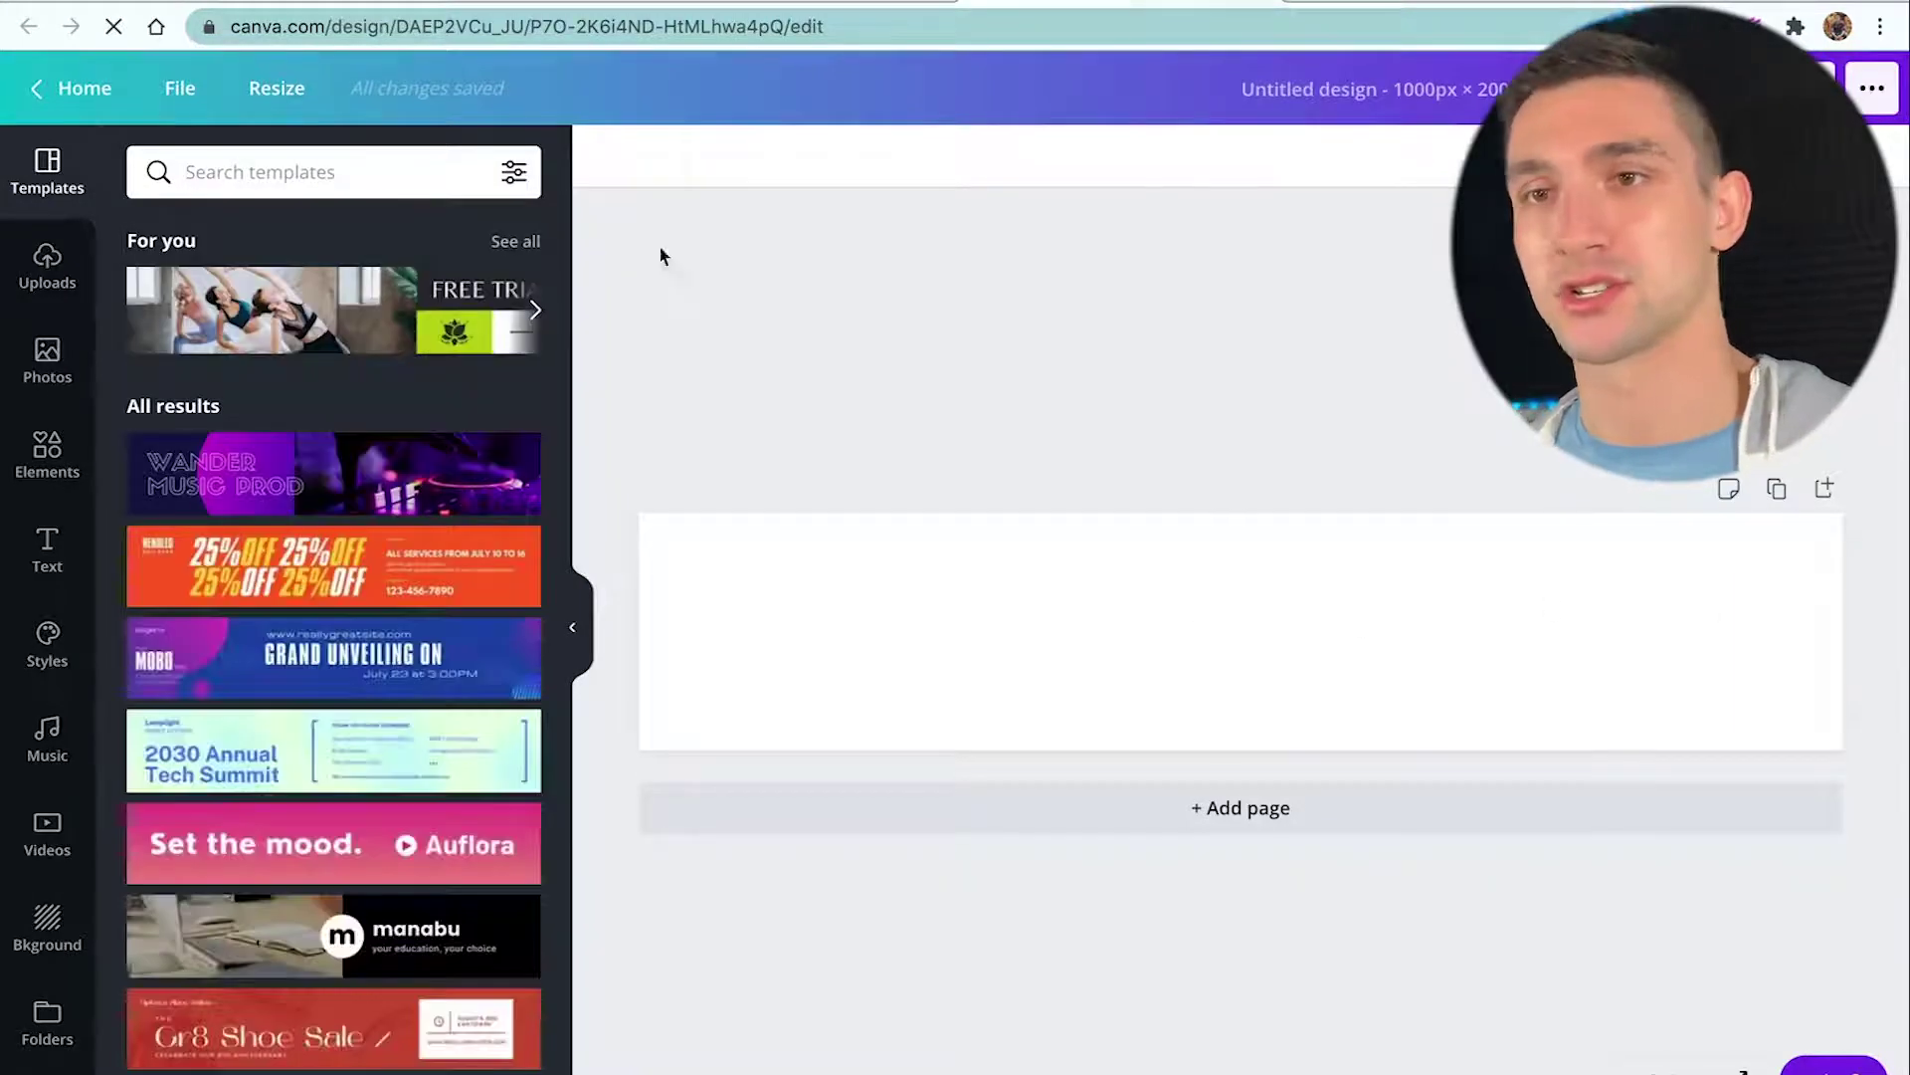
Add a heading reading "CatSack" to the blank design and enlarge it to about font size 116.
{"action": "left_click", "coordinate": [49, 537]}
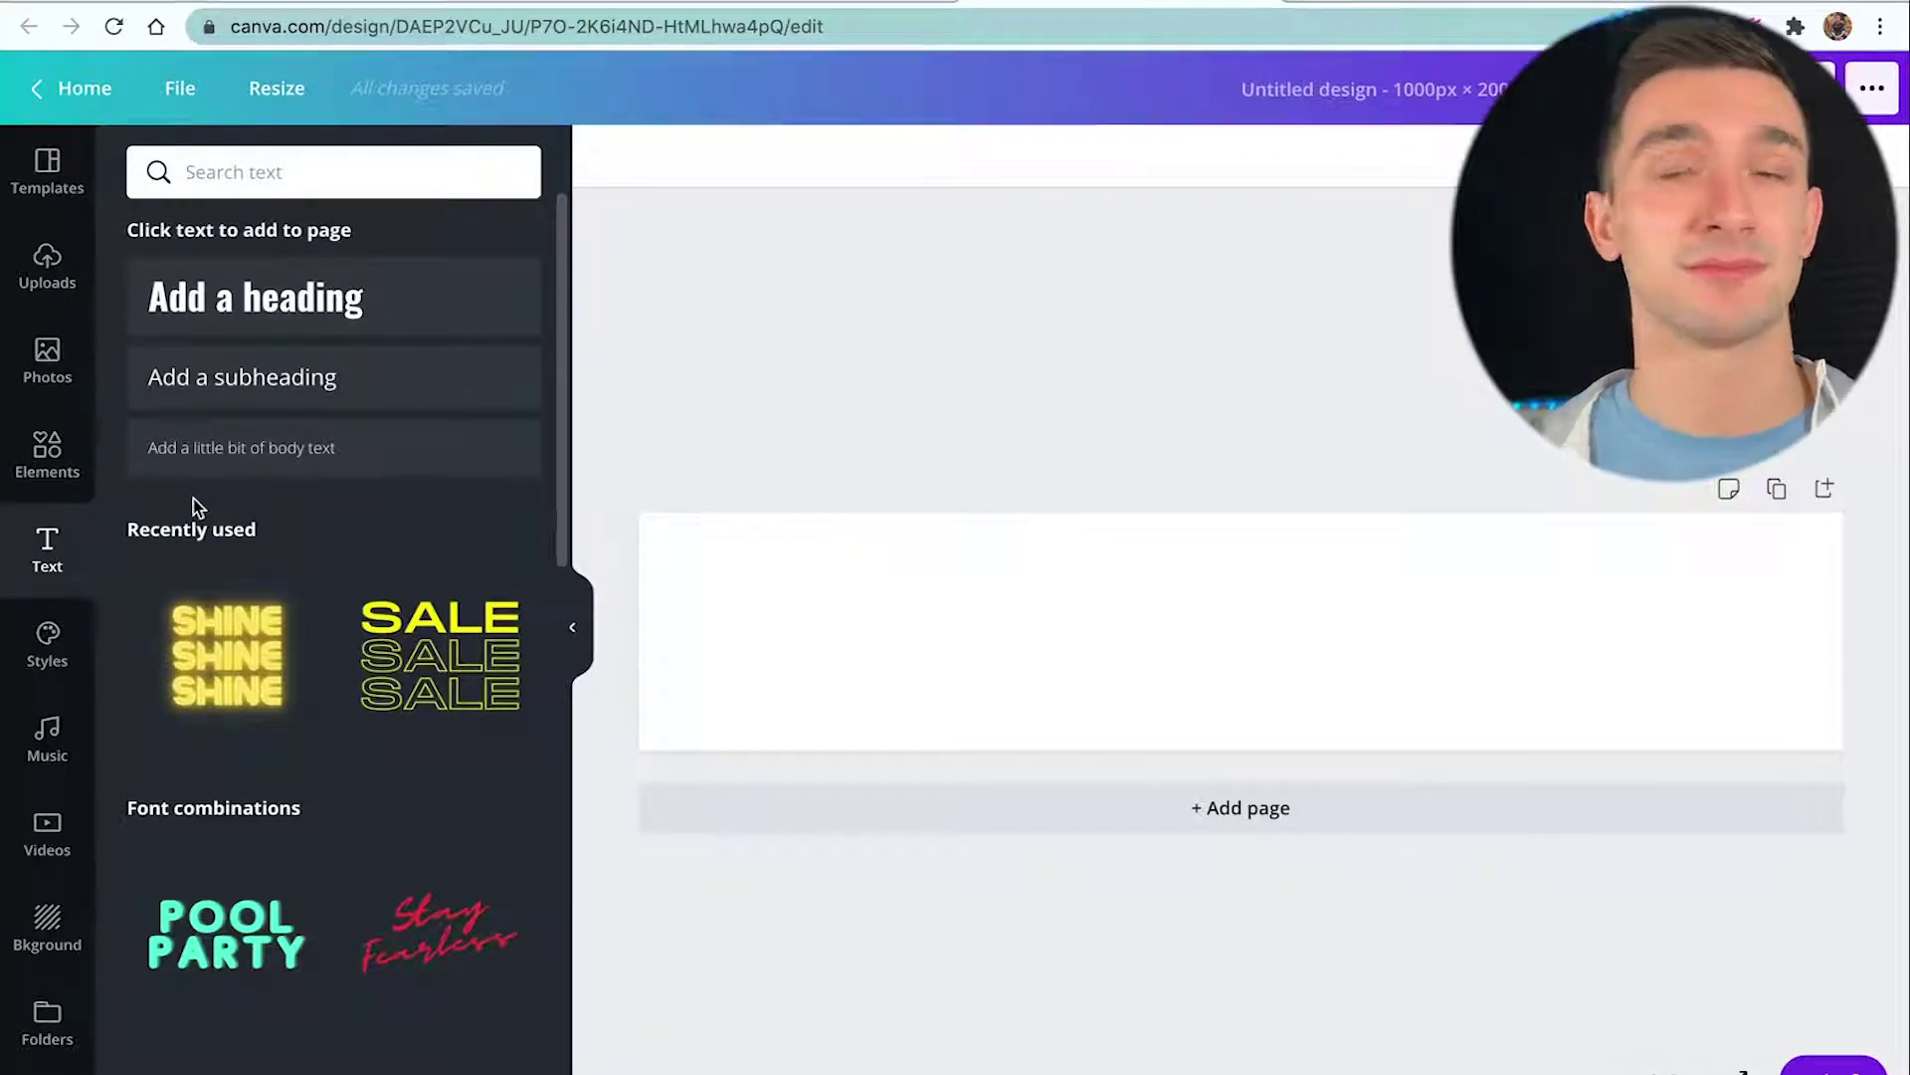
{"action": "left_click", "coordinate": [303, 326]}
{"action": "type", "text": "CatSack"}
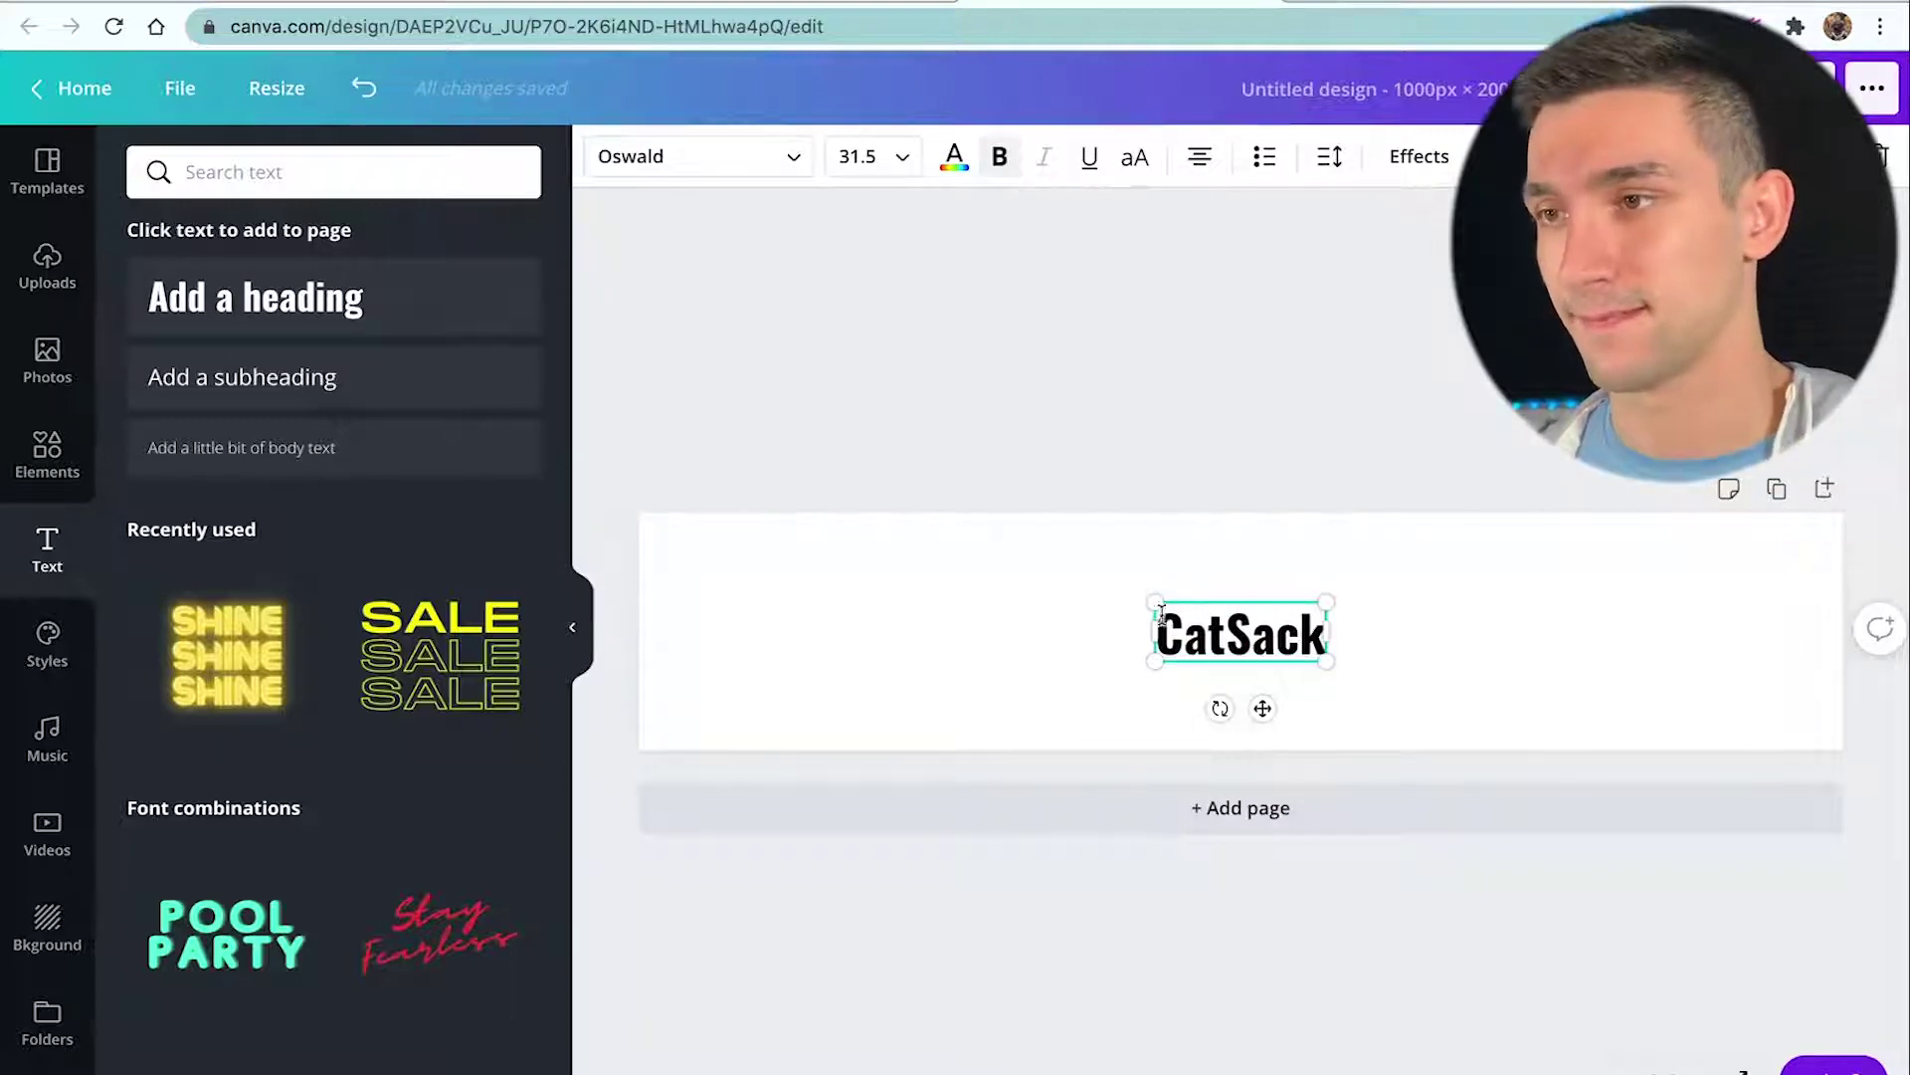
{"action": "left_click_drag", "start_coordinate": [1161, 614], "coordinate": [802, 480]}
{"action": "left_click_drag", "start_coordinate": [1334, 668], "coordinate": [1532, 731]}
Resize the design to a custom size of 1000 x 350 px.
{"action": "left_click", "coordinate": [267, 92]}
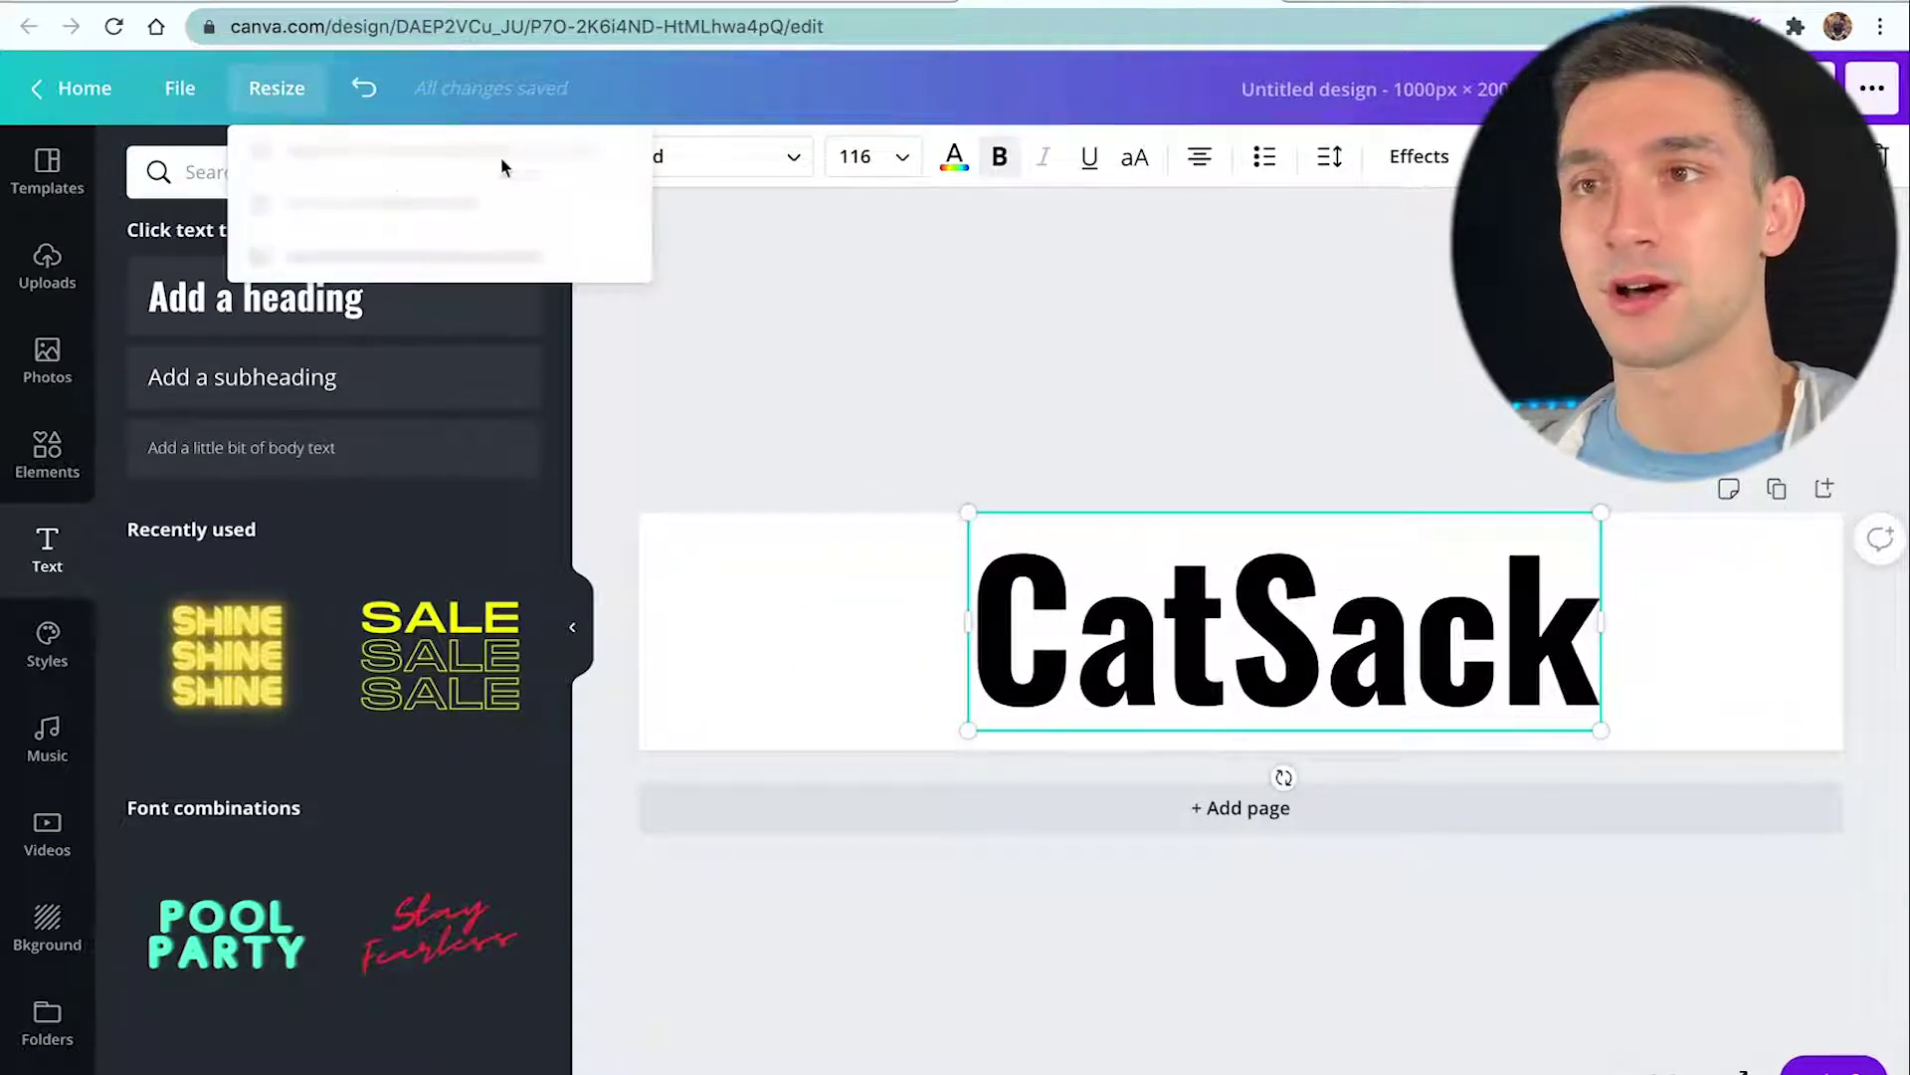
{"action": "double_click", "coordinate": [473, 262]}
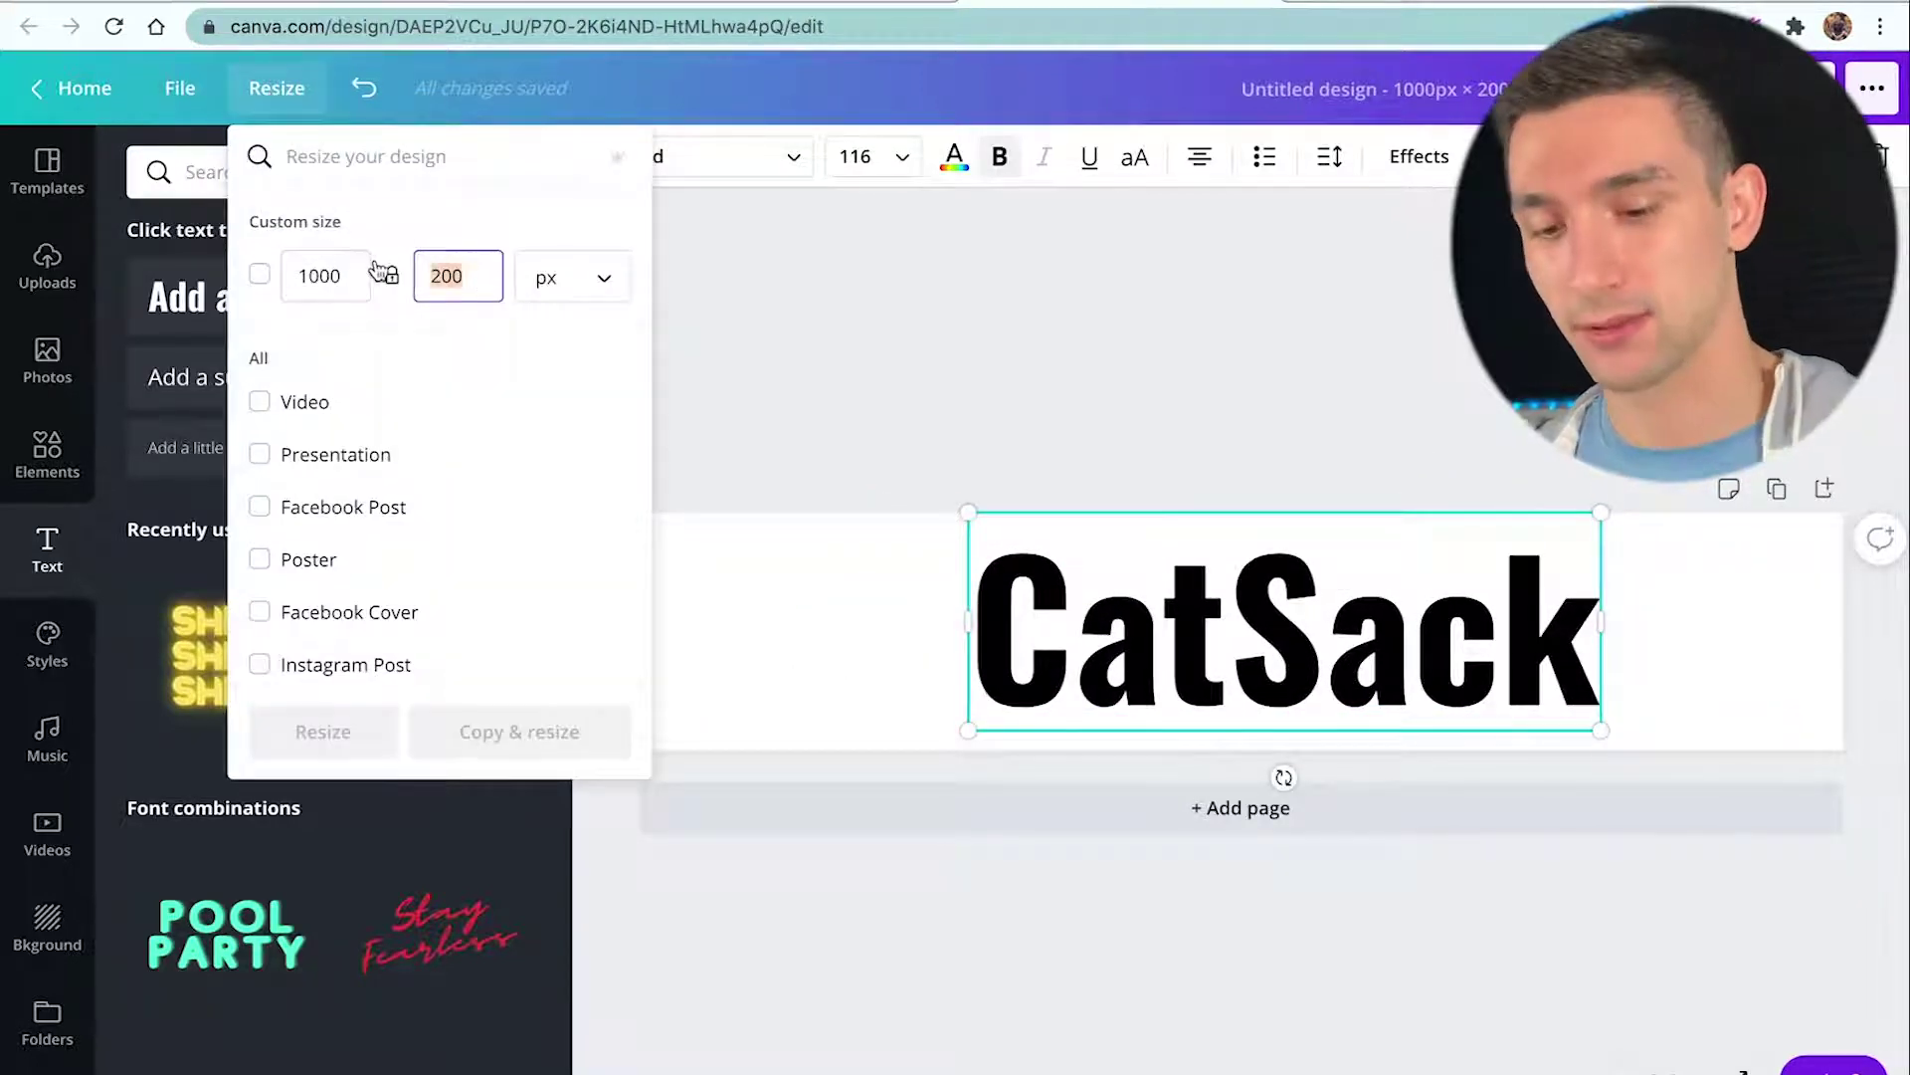
{"action": "type", "text": "300"}
{"action": "key", "text": "BackSpace"}
{"action": "key", "text": "BackSpace"}
{"action": "type", "text": "5"}
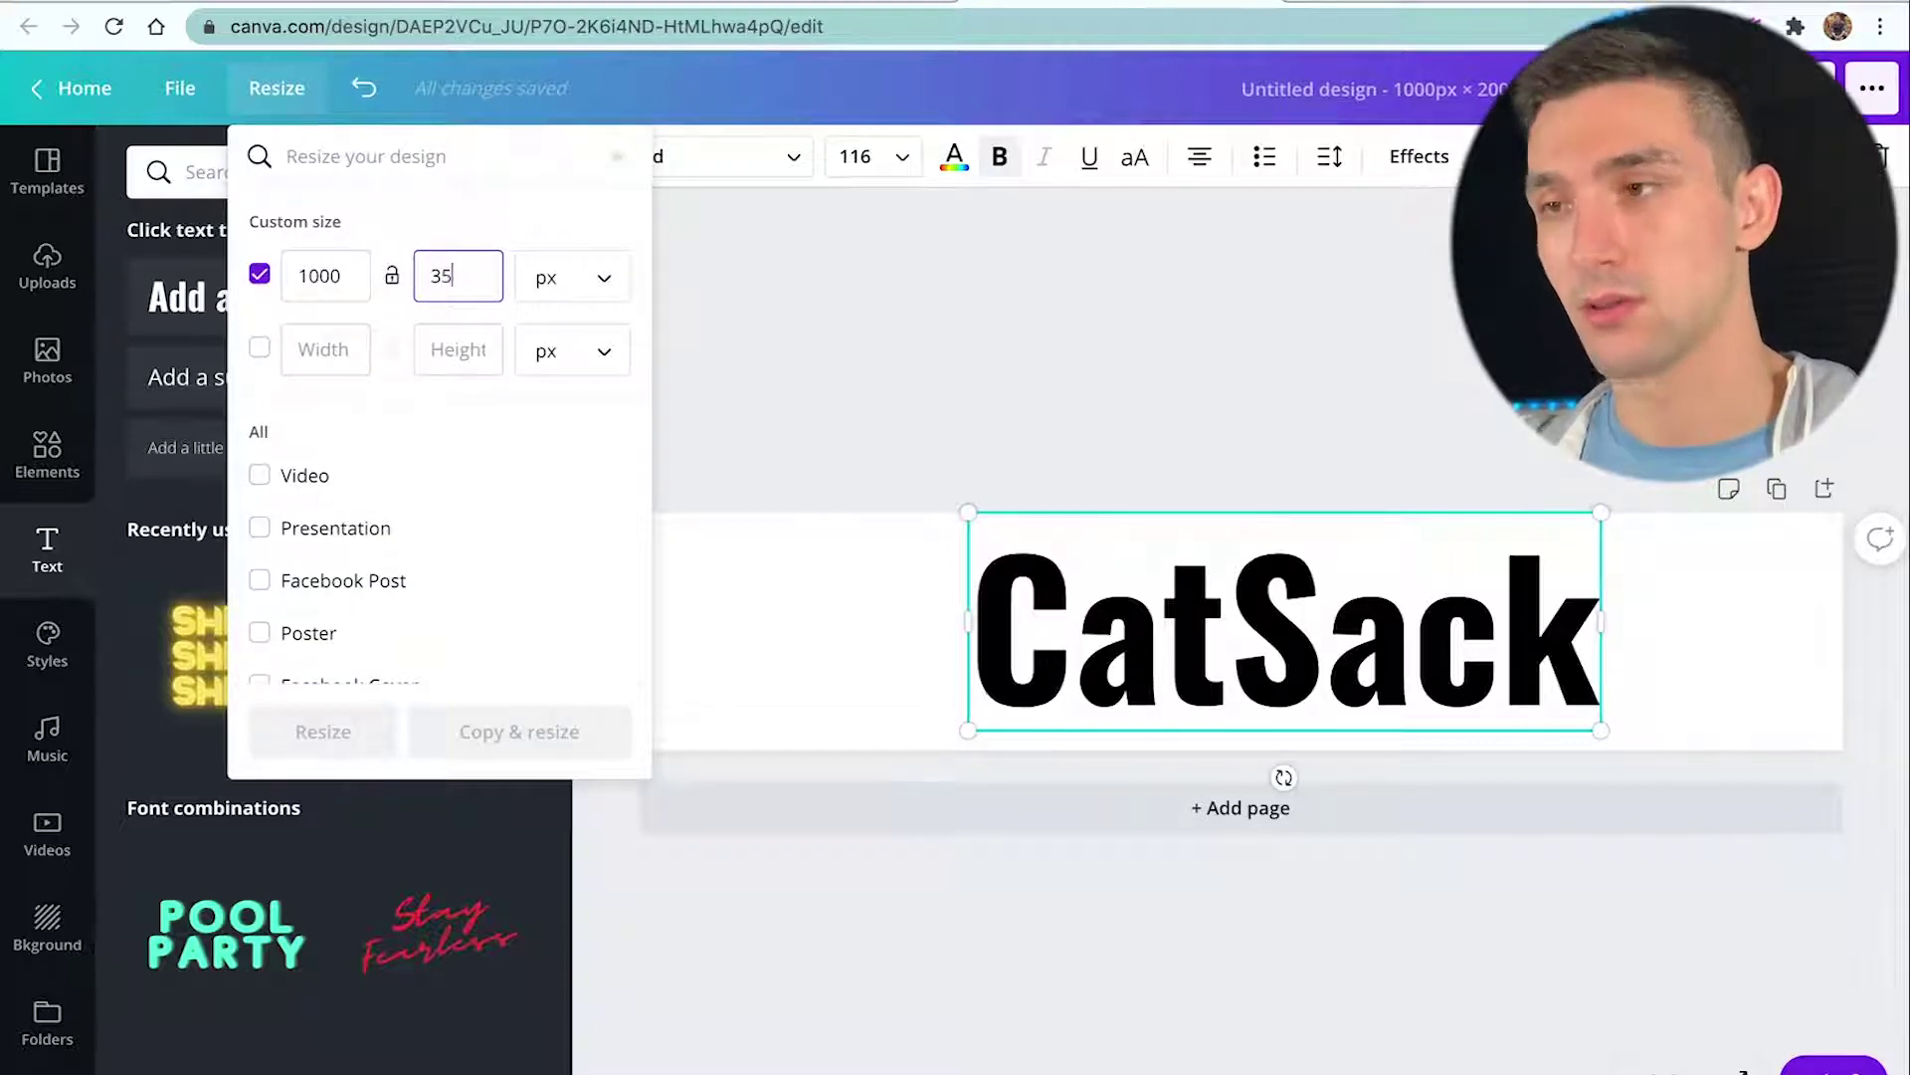
{"action": "type", "text": "0"}
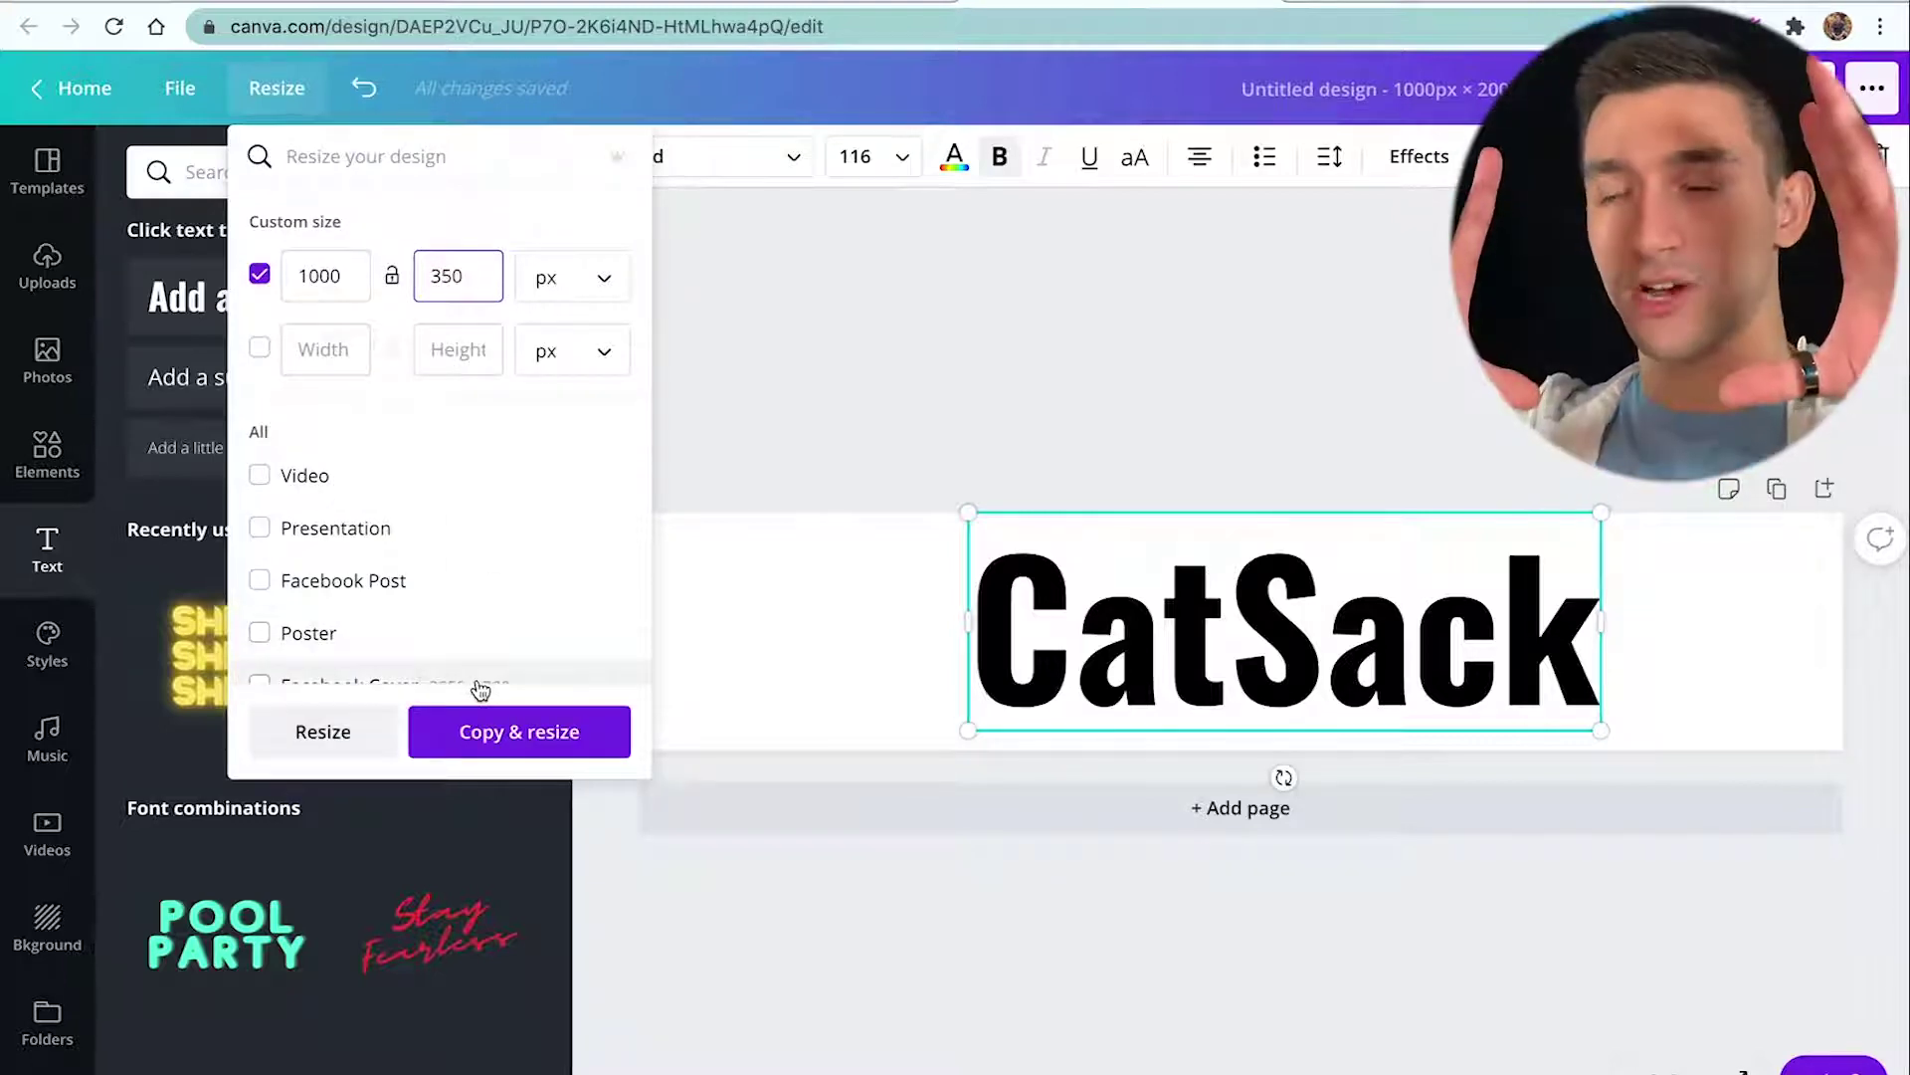
{"action": "left_click", "coordinate": [326, 729]}
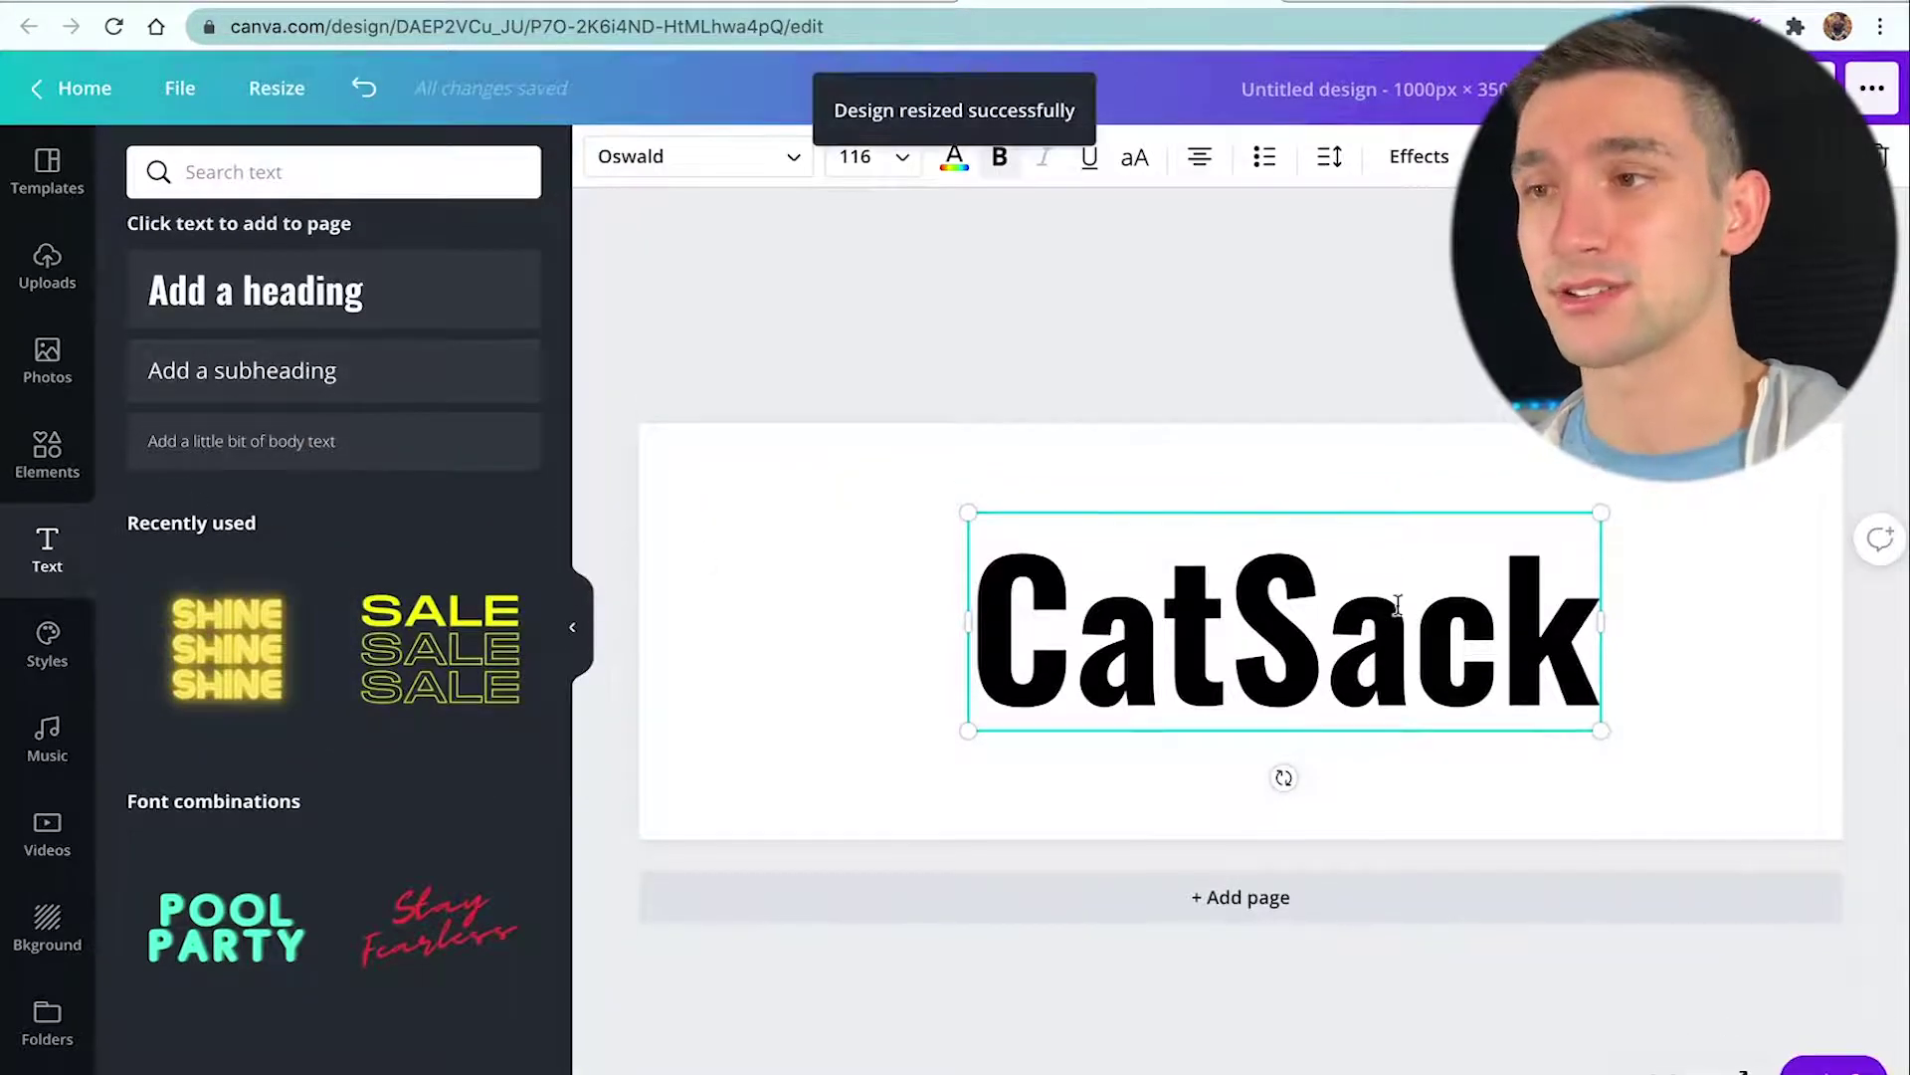
Enlarge the CatSack heading to about font size 170 against the canvas's right edge, and resize the design to 1000 x 300 px.
{"action": "left_click_drag", "start_coordinate": [1597, 729], "coordinate": [1891, 828]}
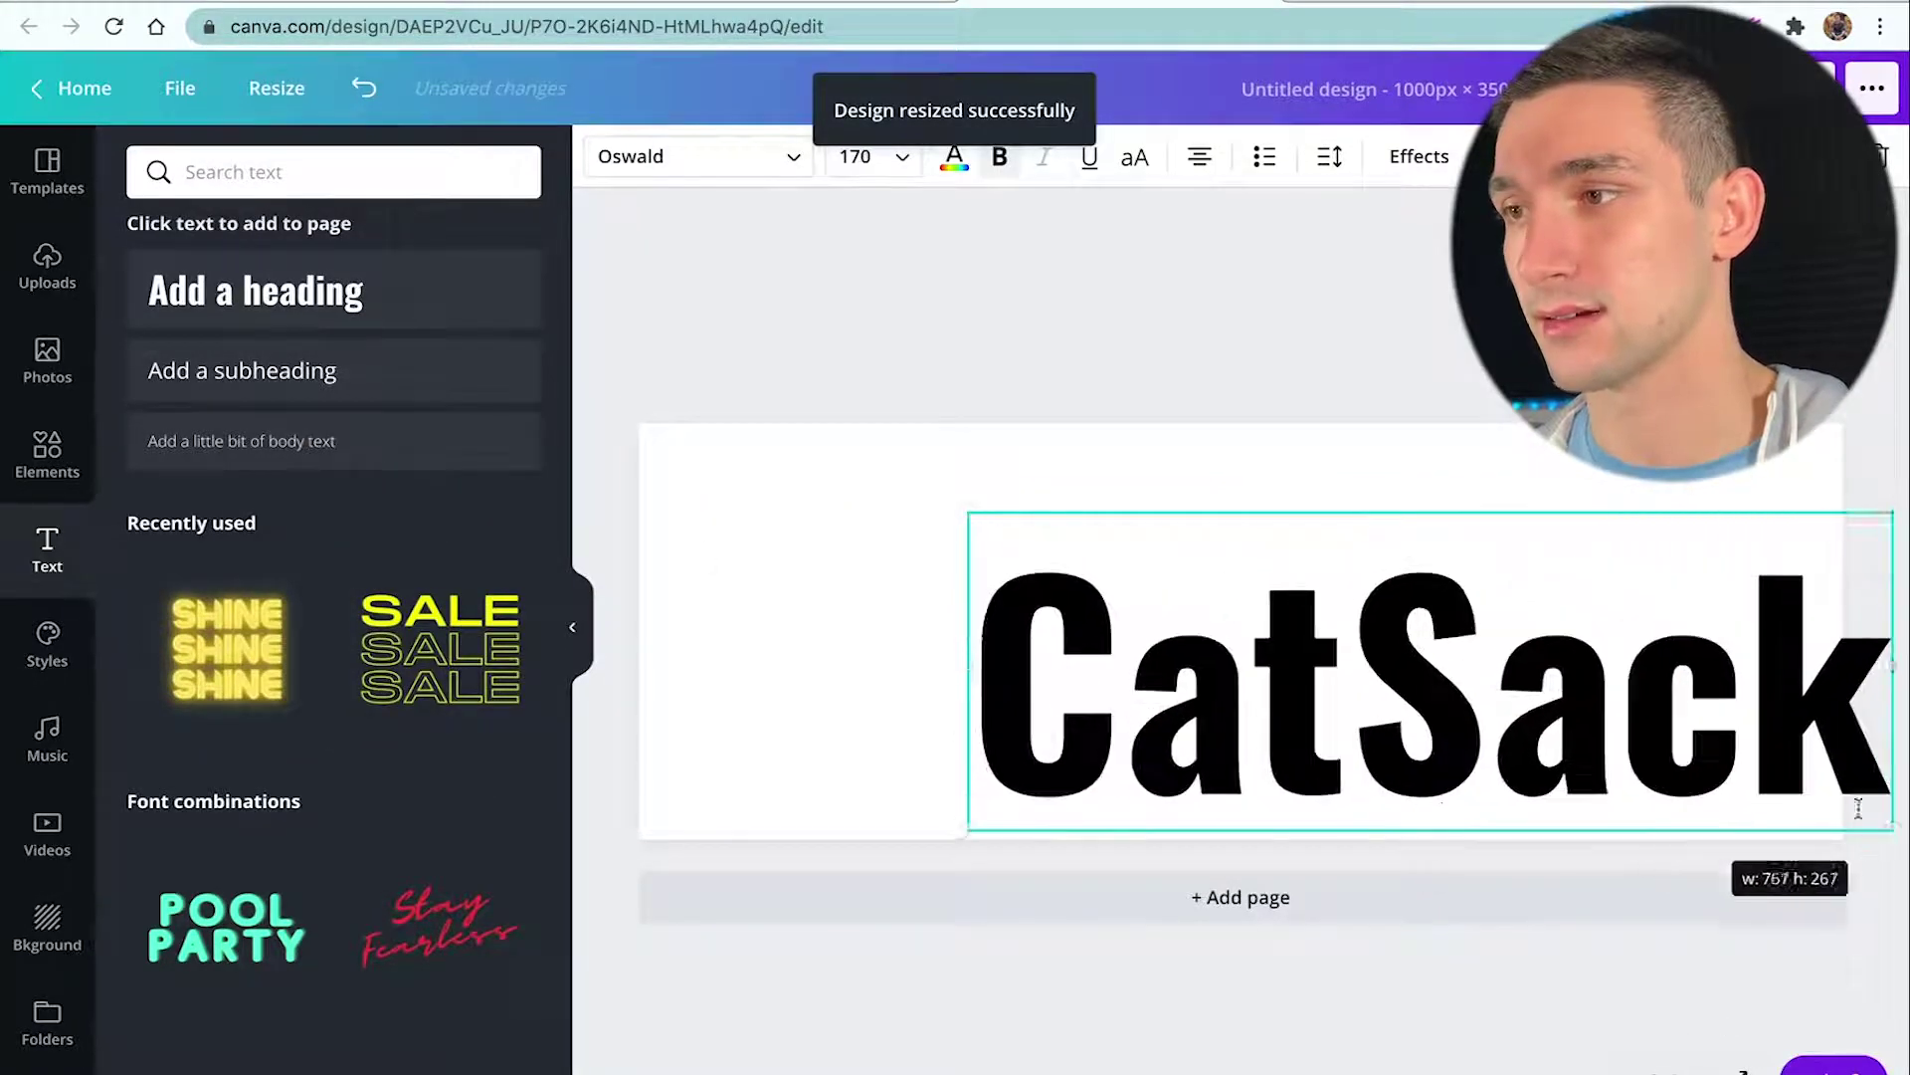
{"action": "left_click_drag", "start_coordinate": [1667, 839], "coordinate": [1619, 808]}
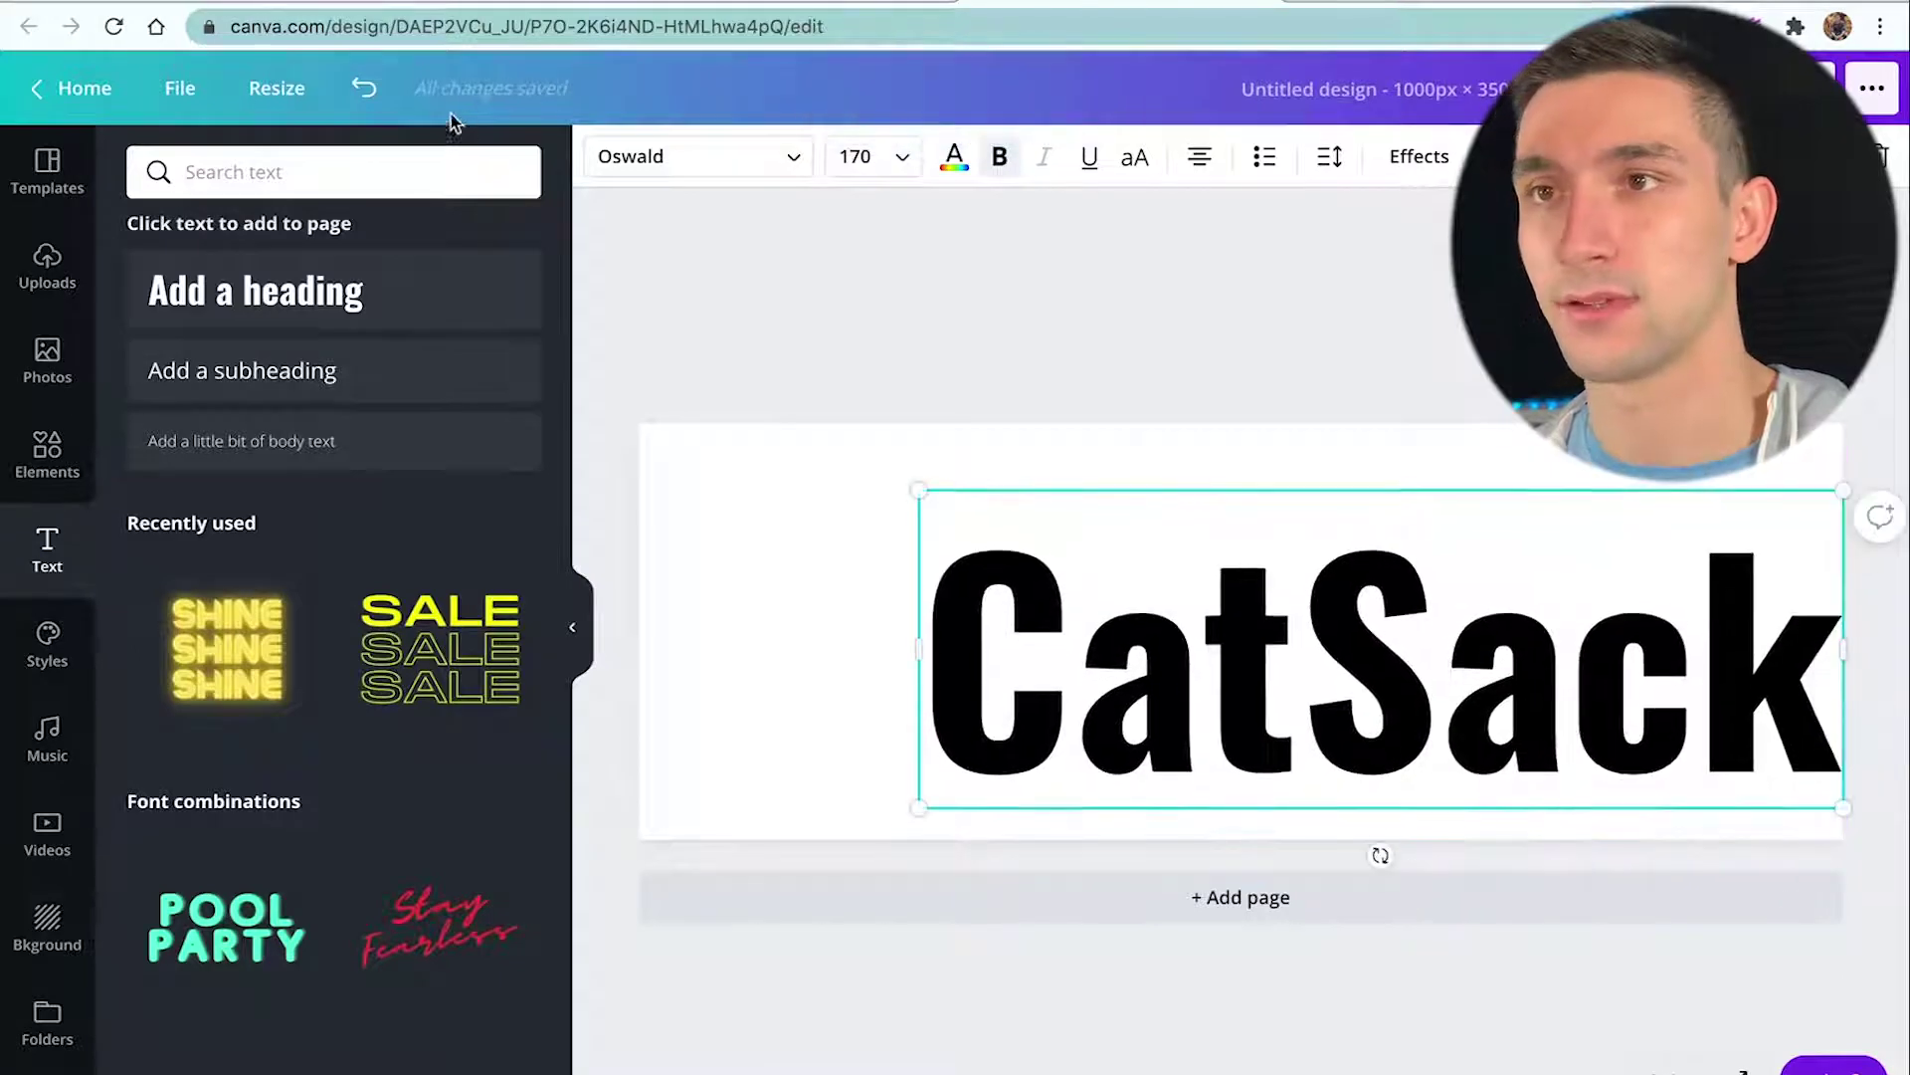
{"action": "left_click", "coordinate": [277, 88]}
{"action": "left_click", "coordinate": [455, 281]}
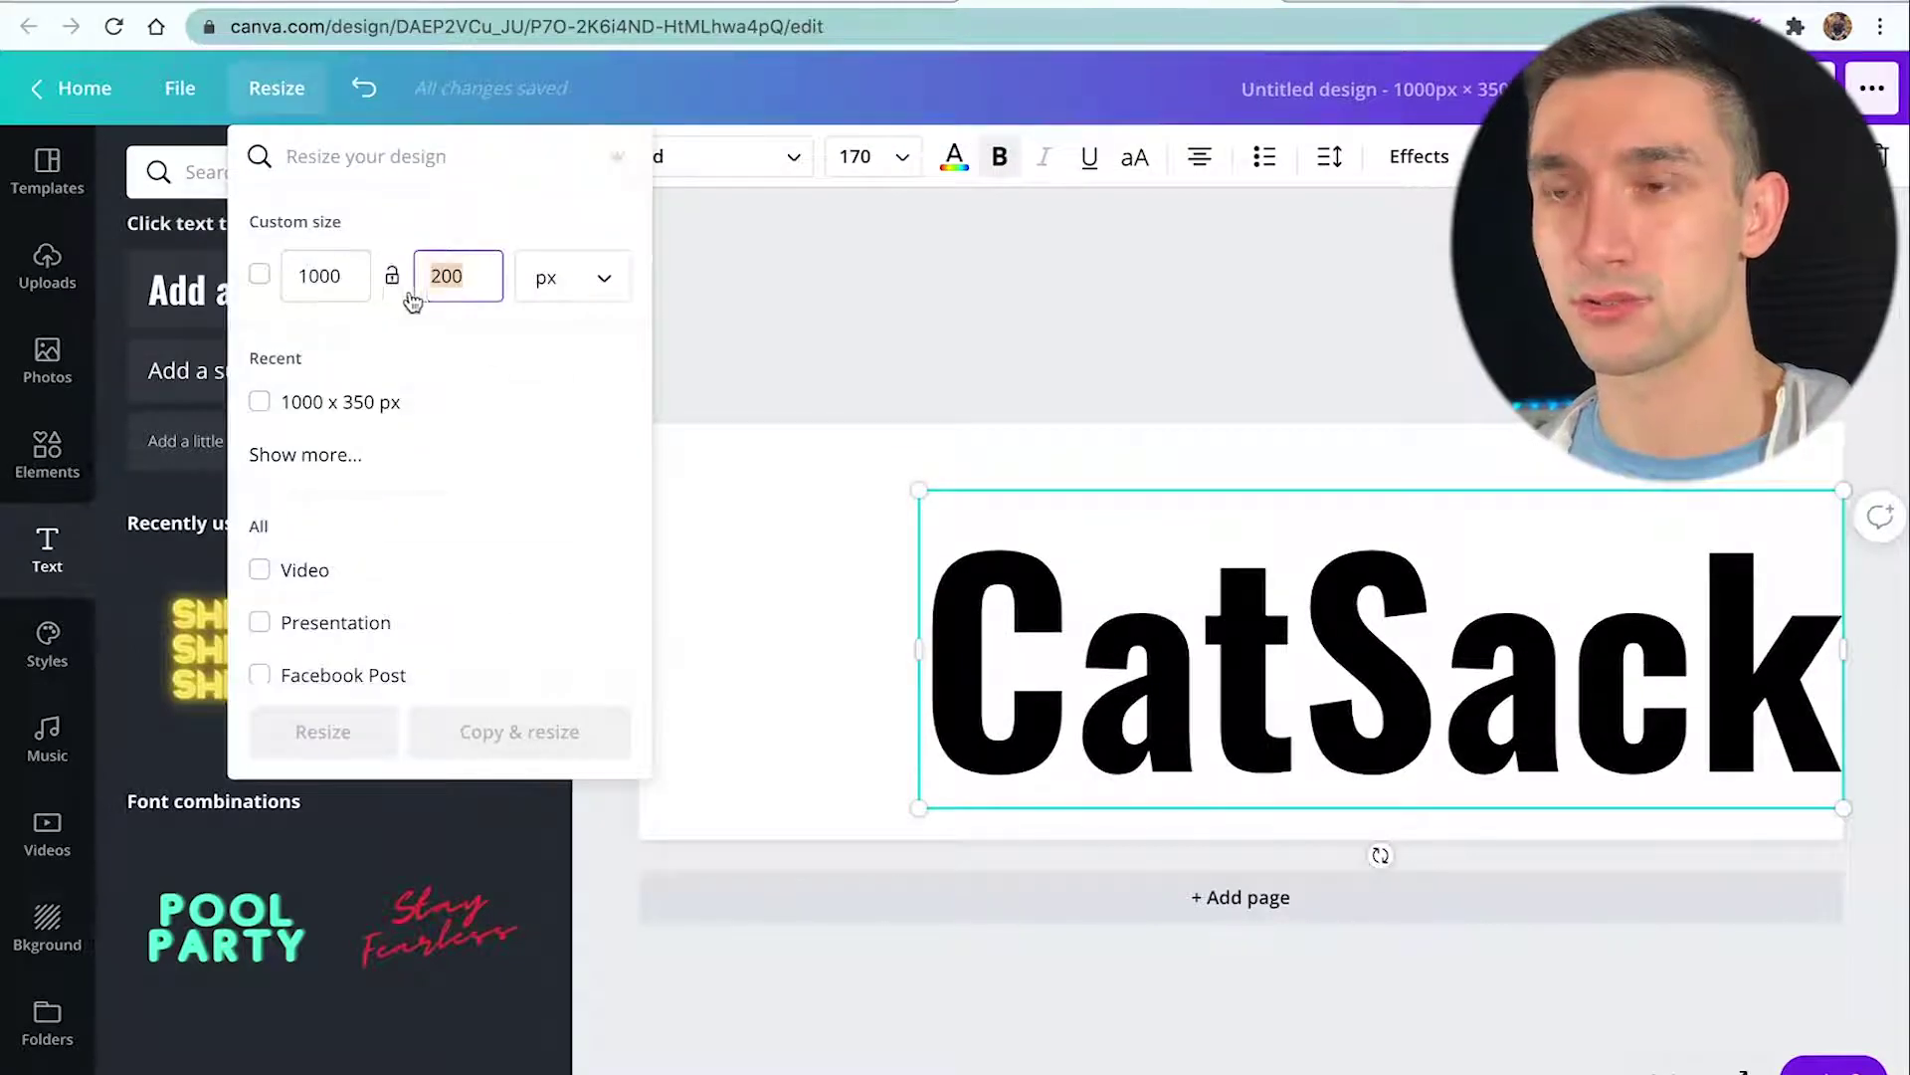
{"action": "type", "text": "300"}
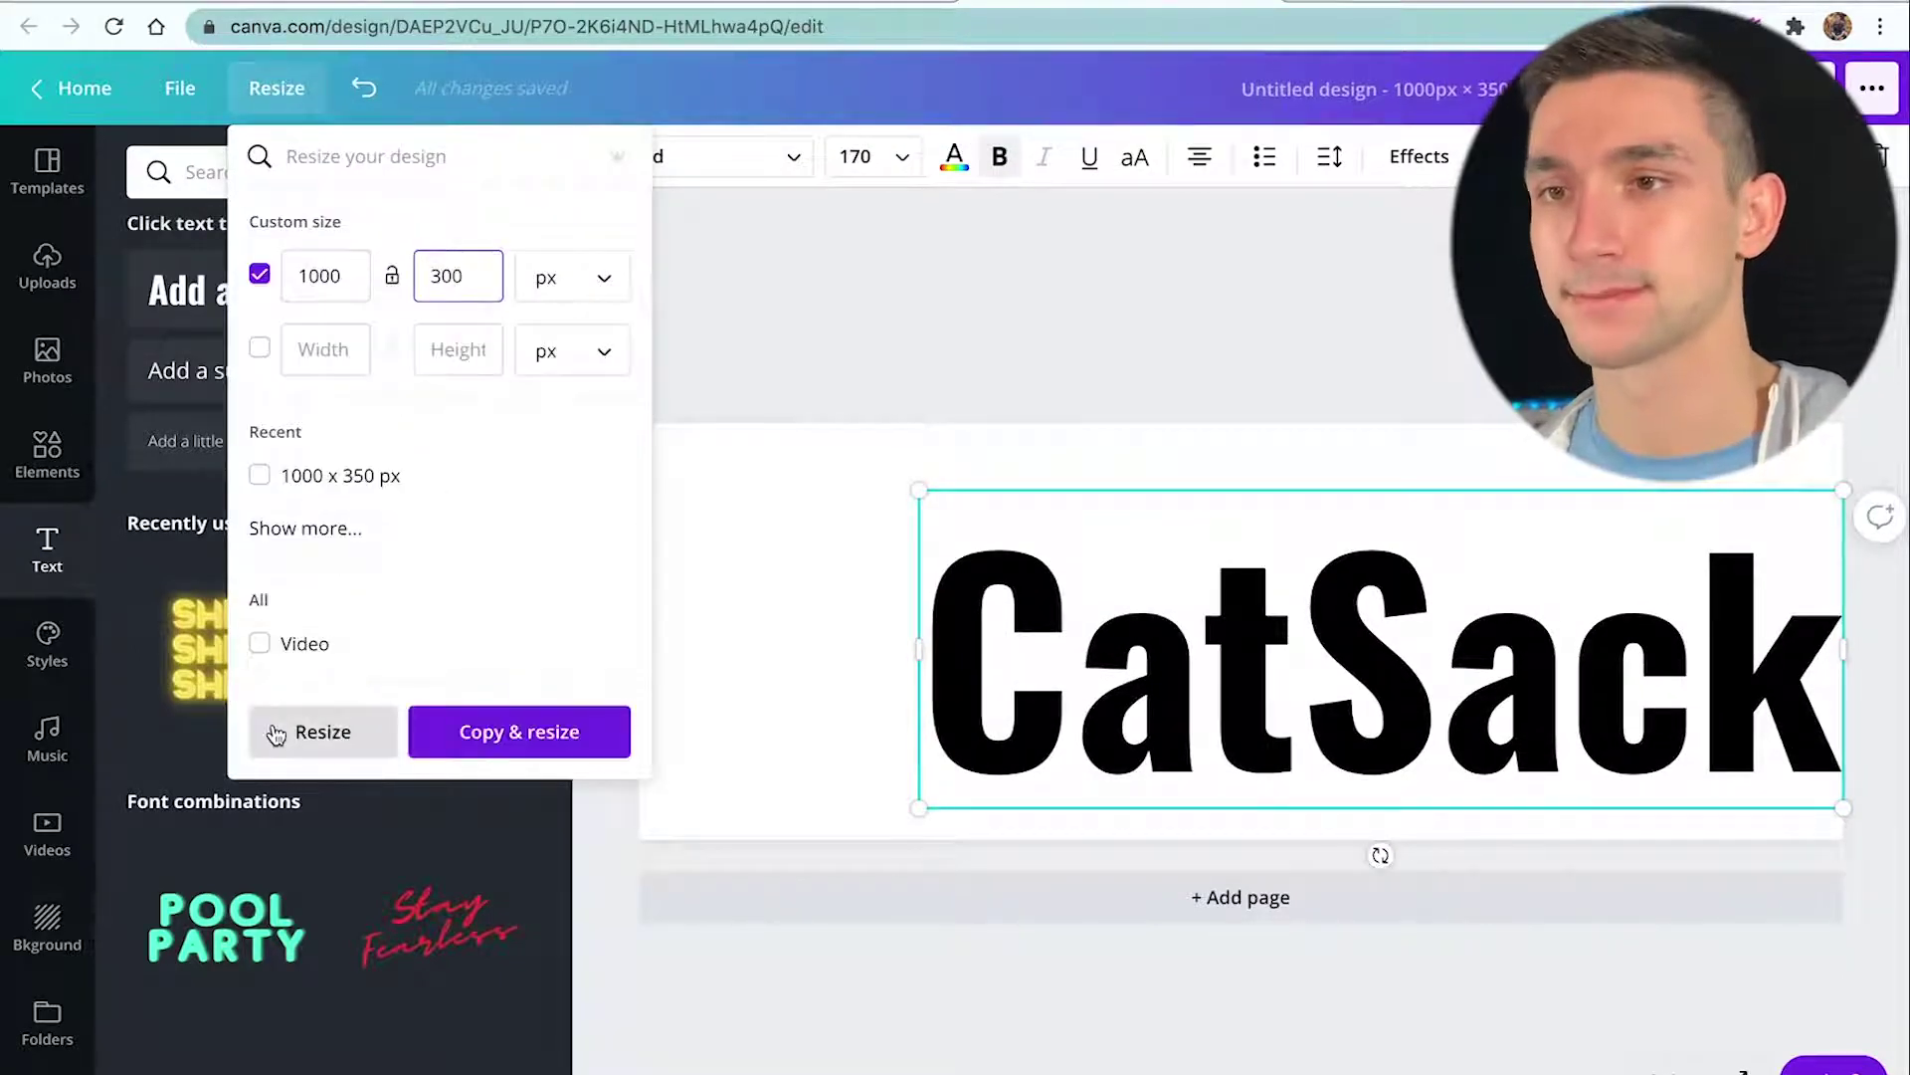
{"action": "left_click", "coordinate": [273, 729]}
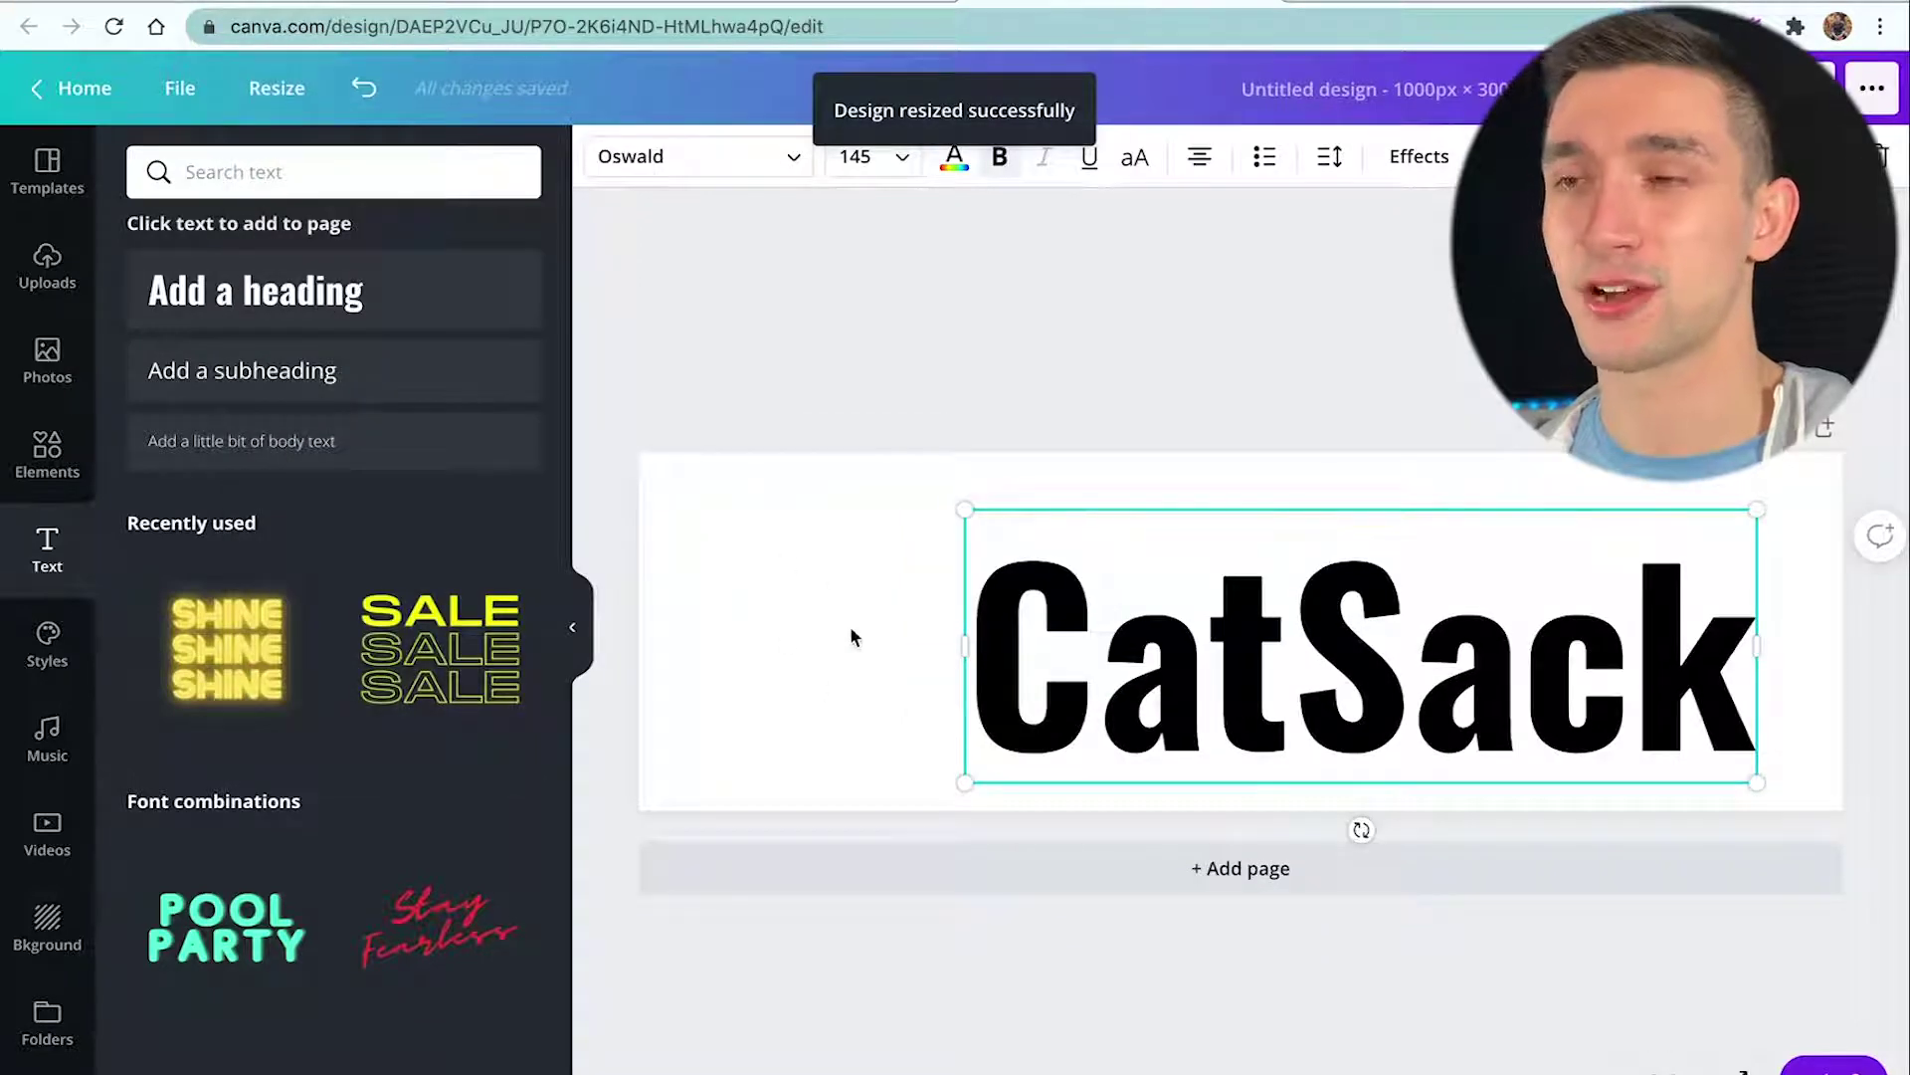
Enlarge the CatSack heading to about font size 160 and position it near the canvas's right edge, leaving space on its left.
{"action": "left_click_drag", "start_coordinate": [962, 508], "coordinate": [886, 484]}
{"action": "left_click_drag", "start_coordinate": [1137, 787], "coordinate": [1185, 788]}
{"action": "left_click", "coordinate": [1145, 326]}
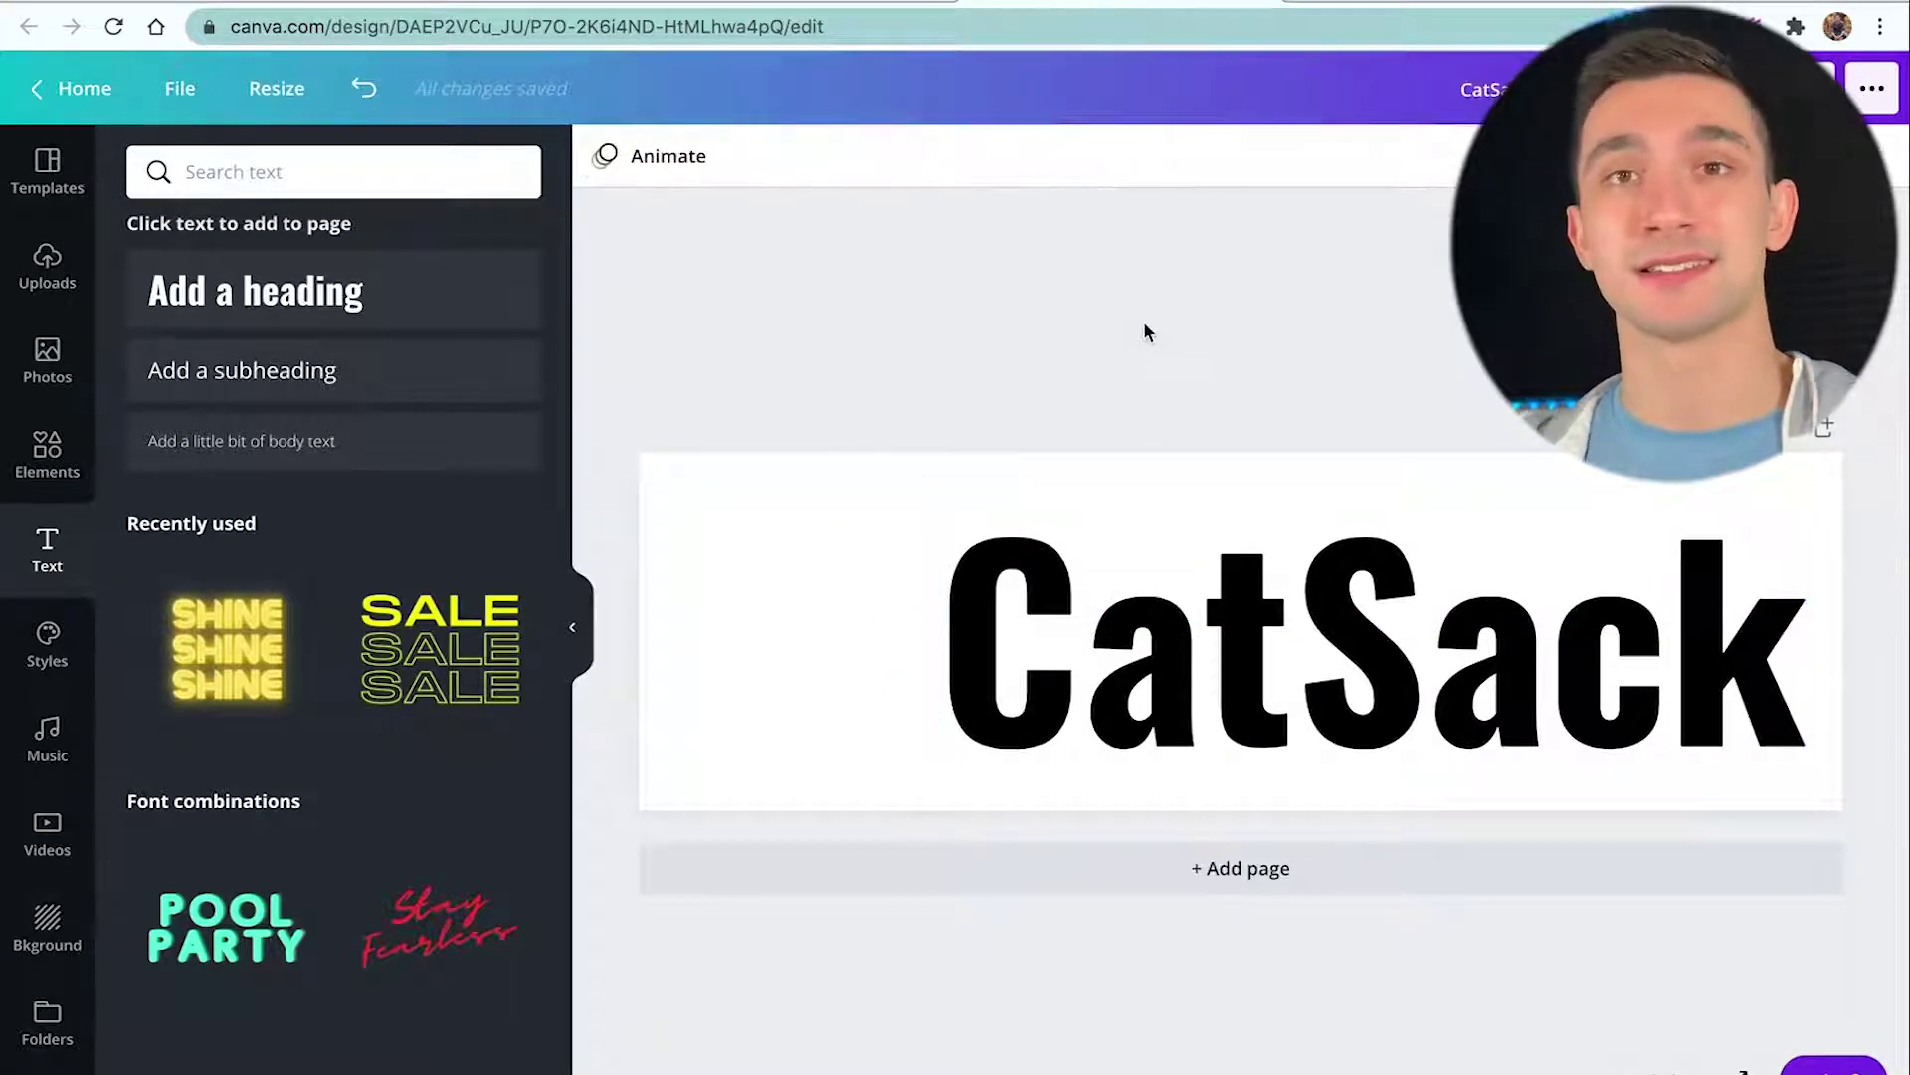
{"action": "left_click", "coordinate": [1206, 665]}
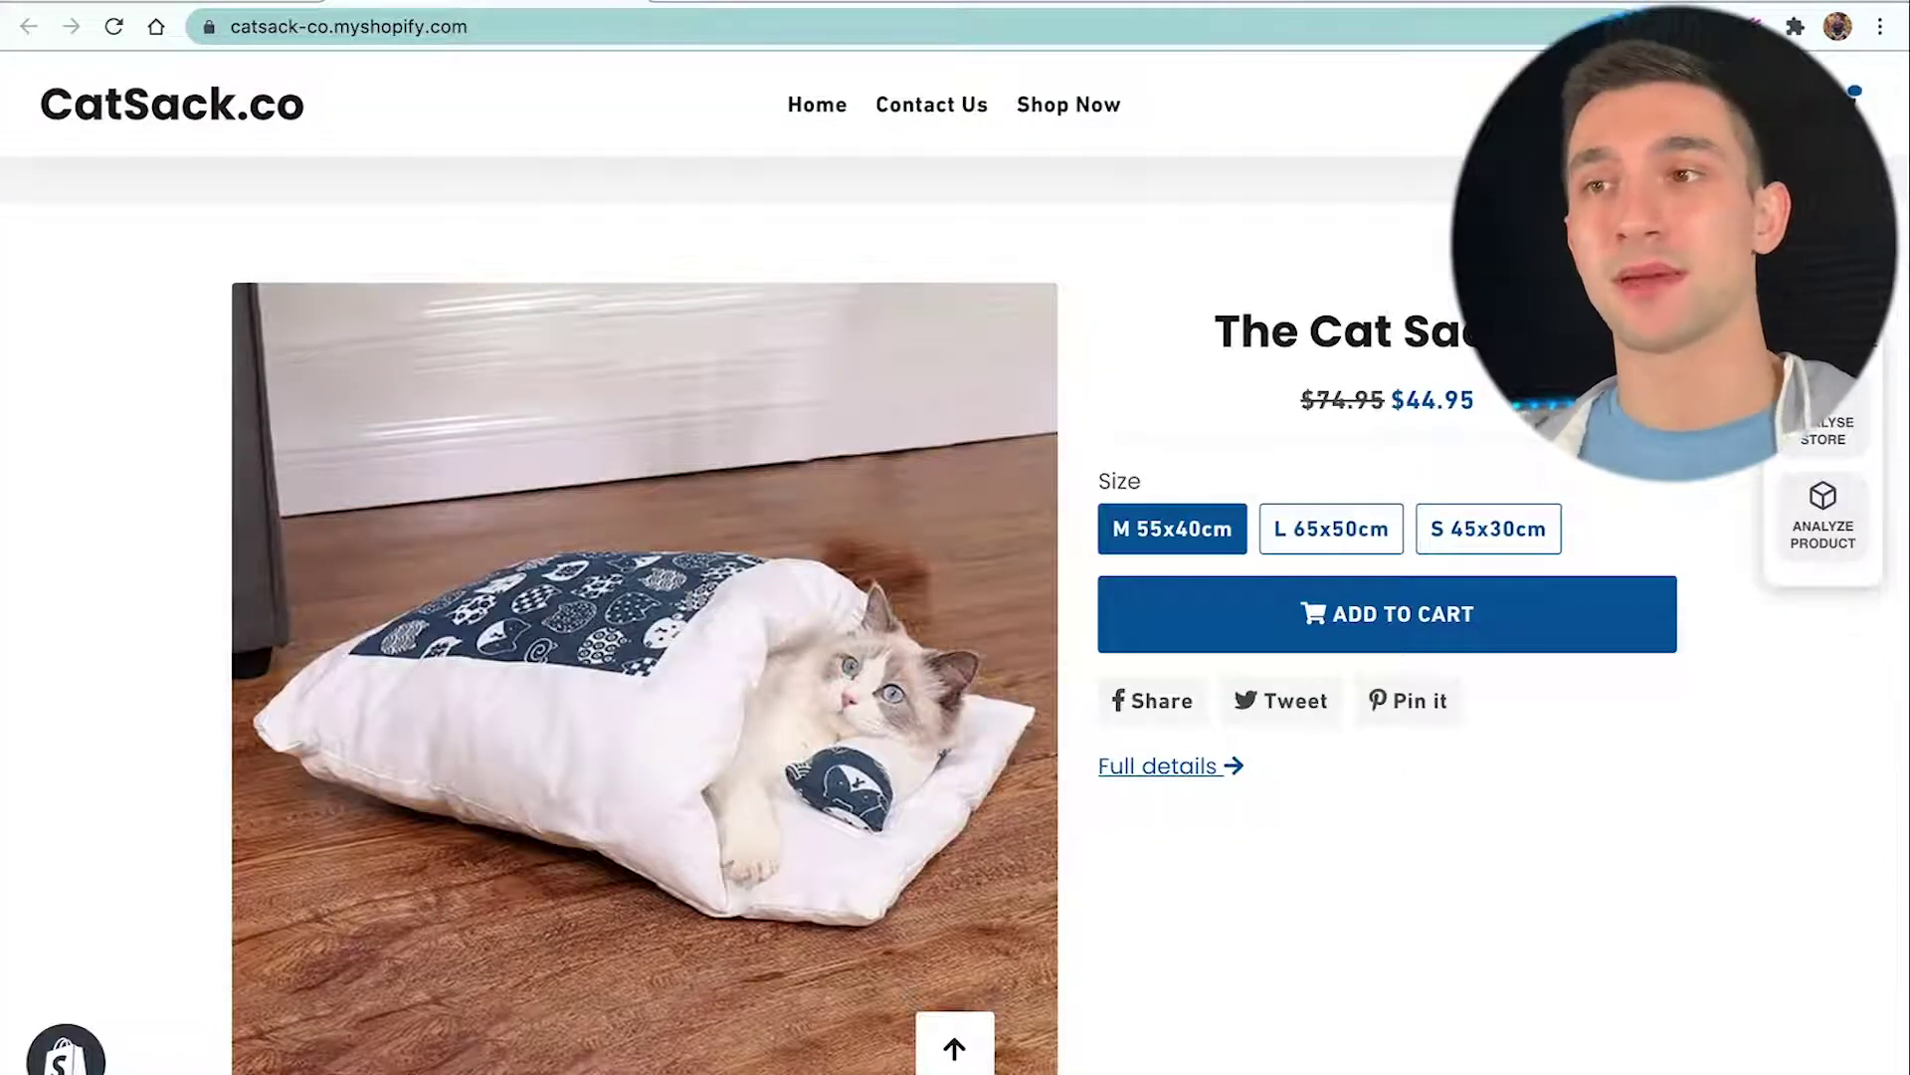
Switch to the CatSack.co storefront and look over its homepage sections and the store name in the header.
{"action": "scroll", "coordinate": [913, 609], "scroll_direction": "up", "scroll_amount": 8}
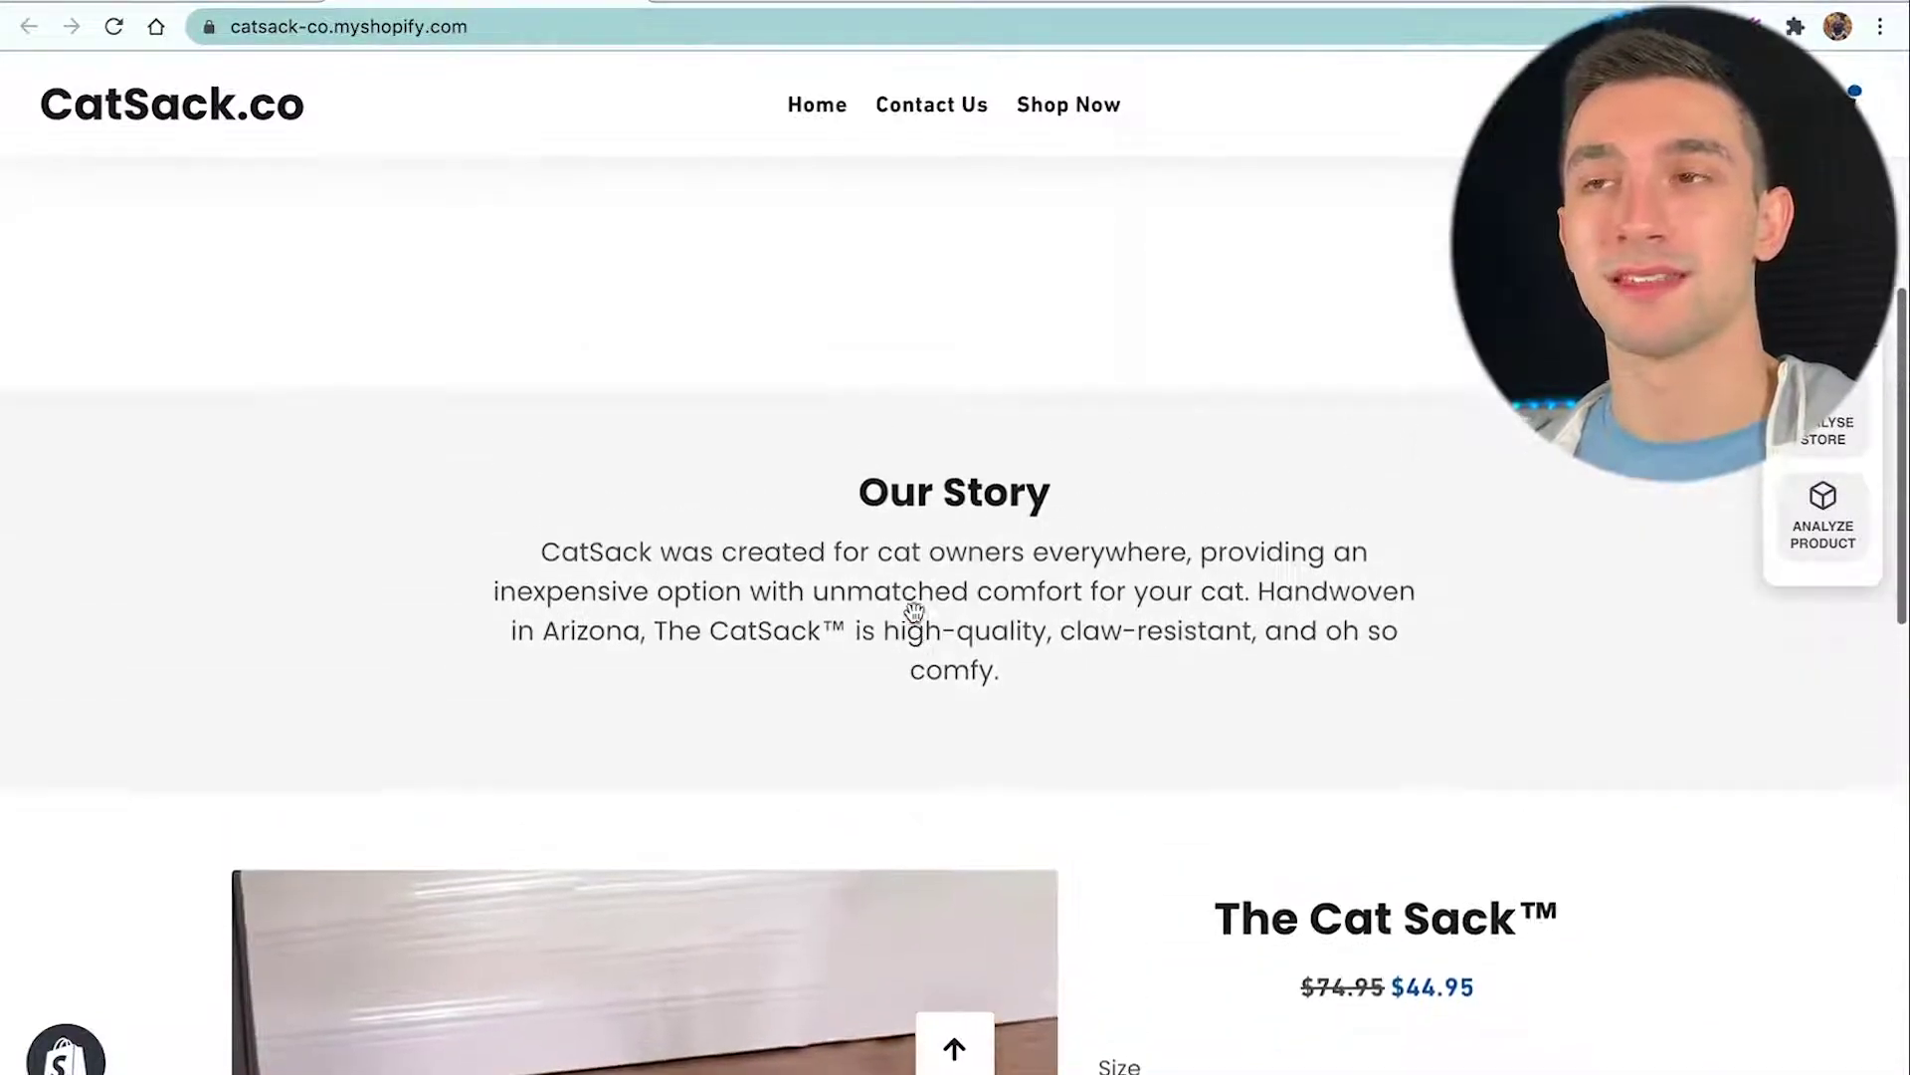
{"action": "scroll", "coordinate": [917, 613], "scroll_direction": "down", "scroll_amount": 8}
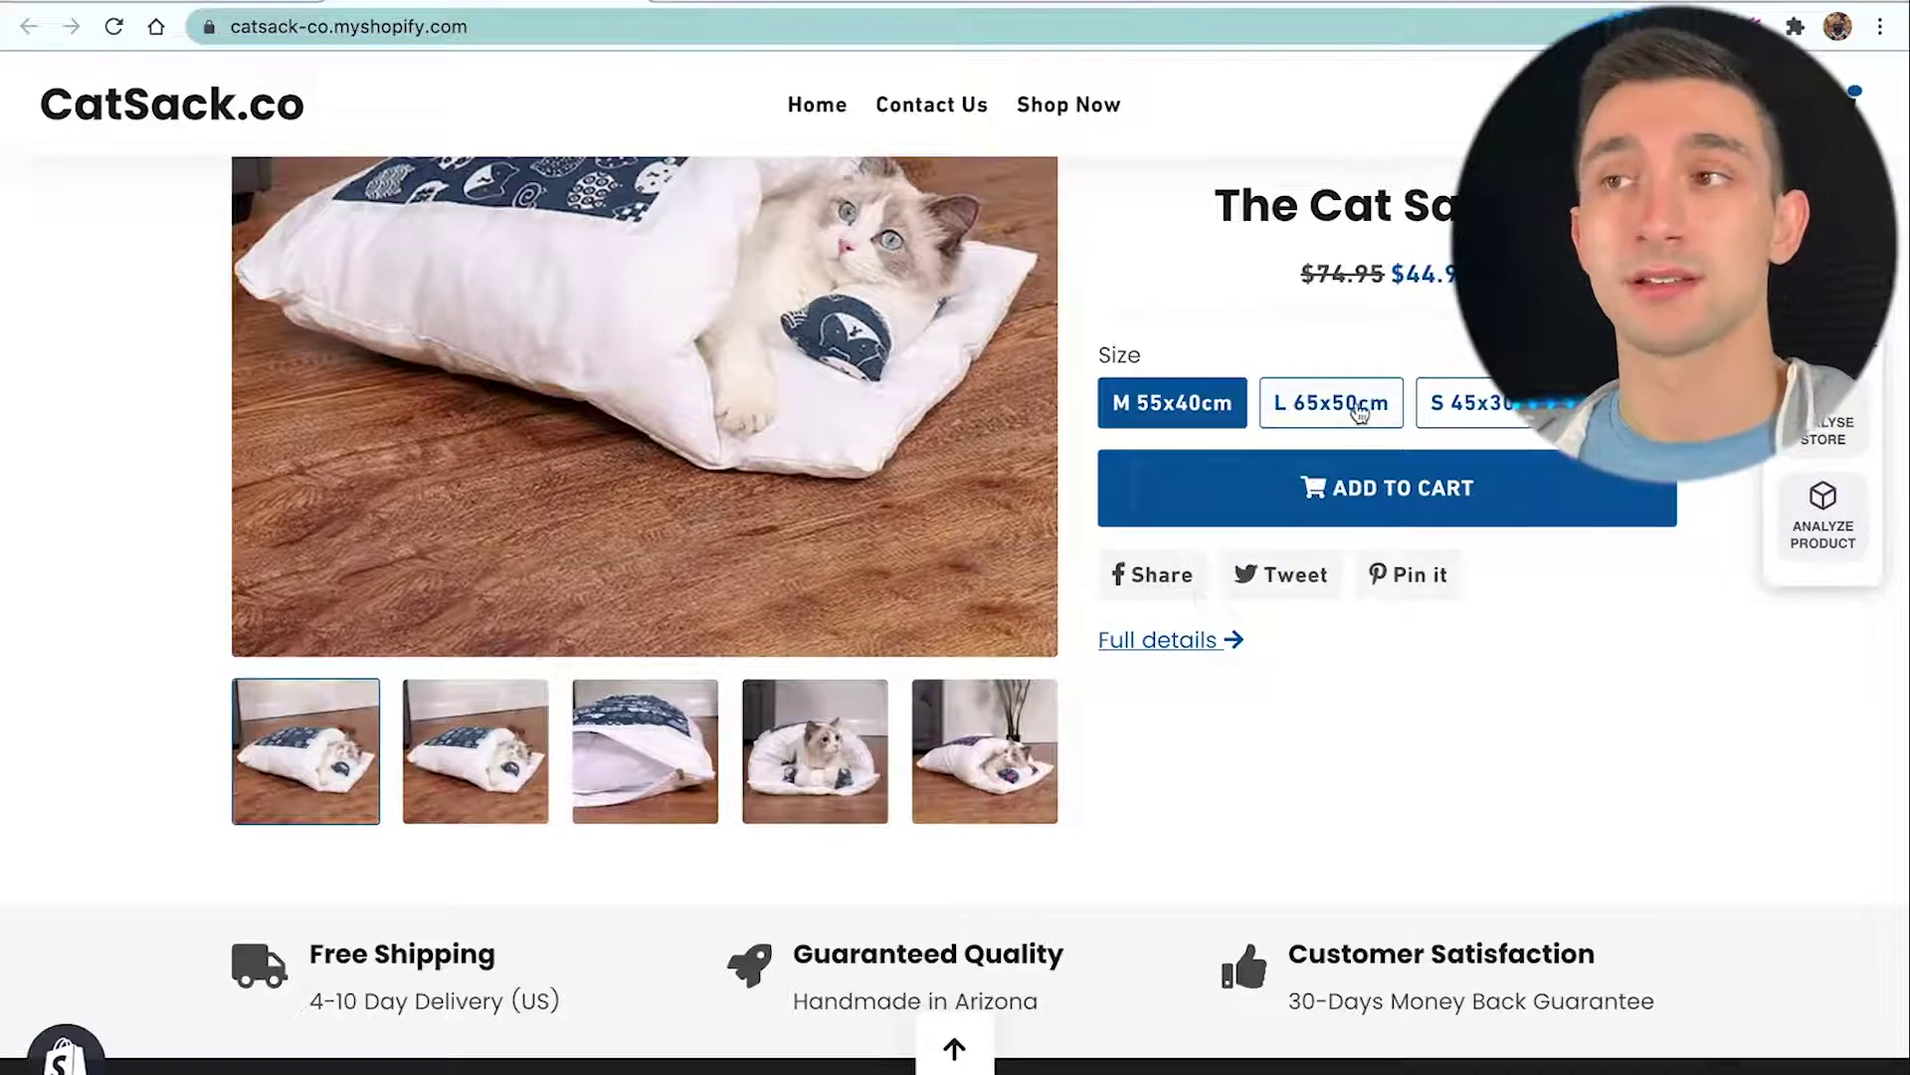
{"action": "scroll", "coordinate": [1343, 413], "scroll_direction": "up", "scroll_amount": 2}
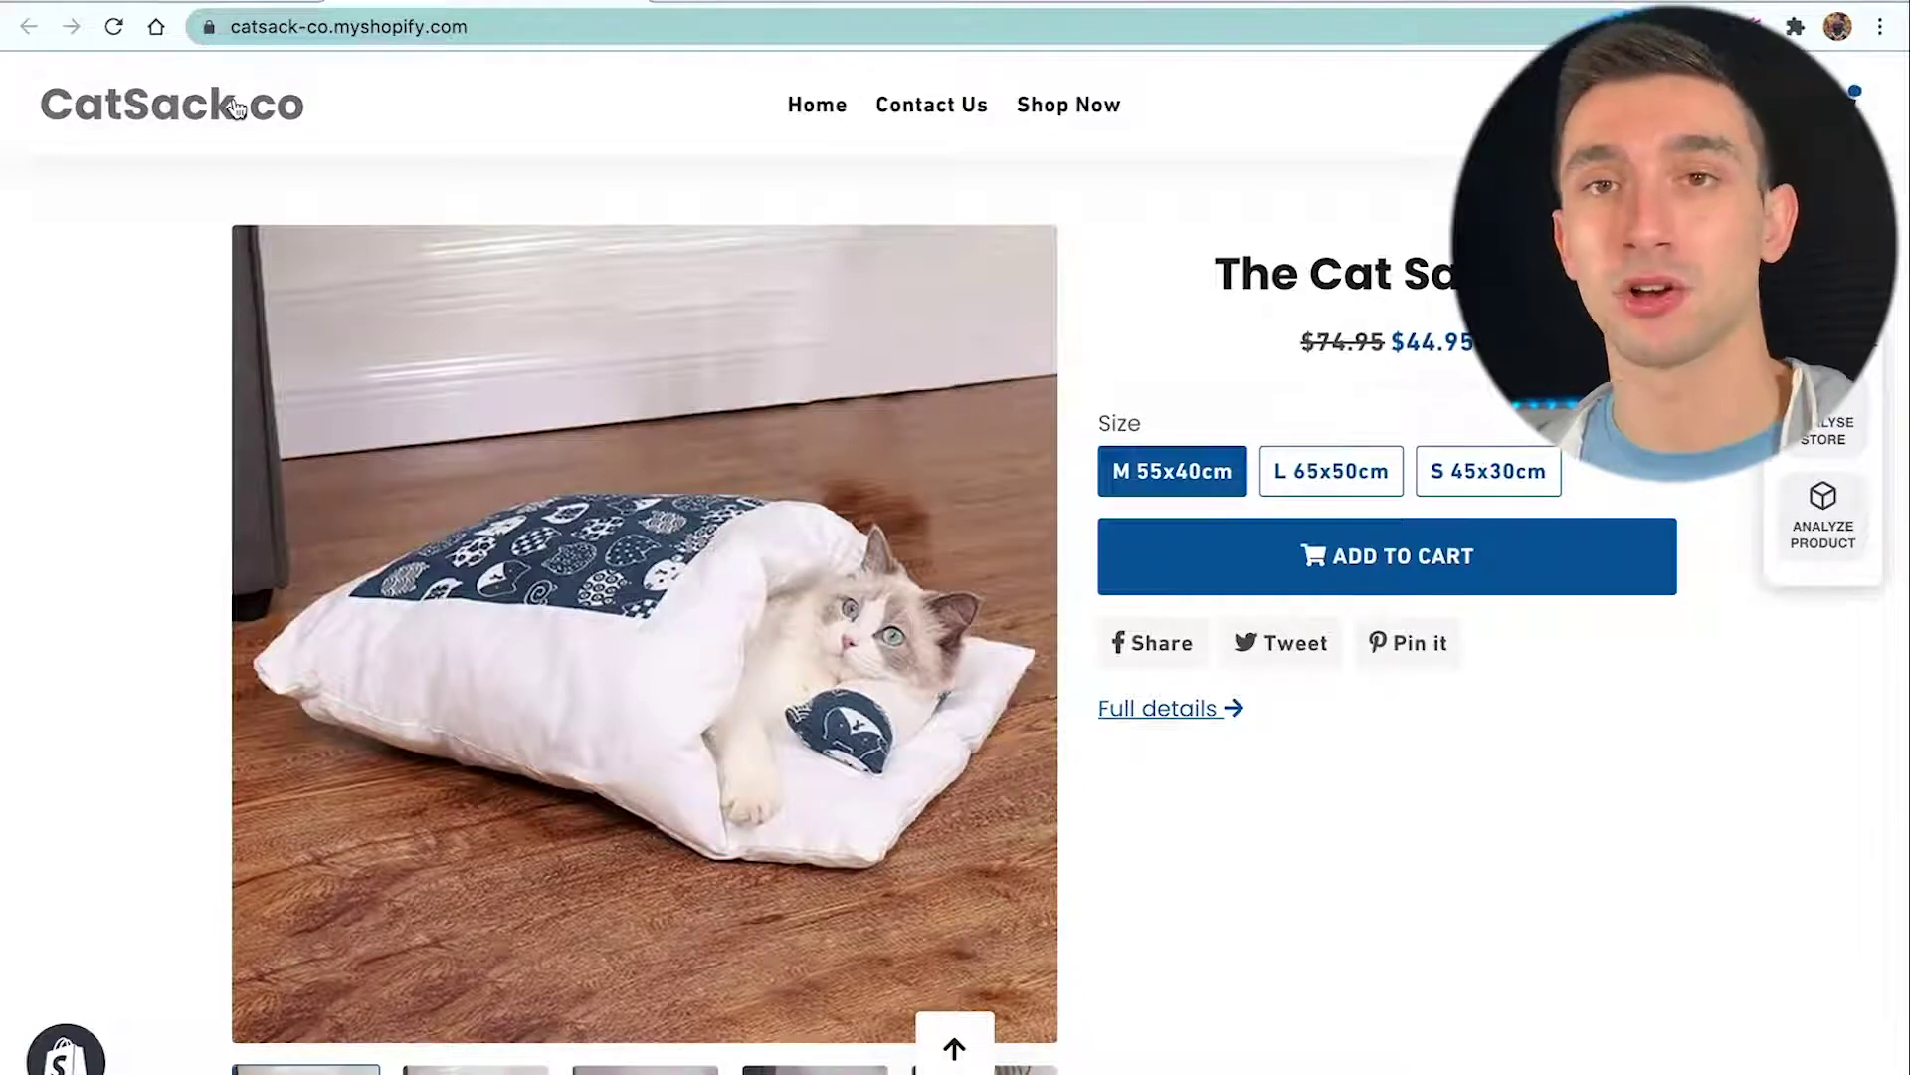
{"action": "scroll", "coordinate": [235, 107], "scroll_direction": "up", "scroll_amount": 10}
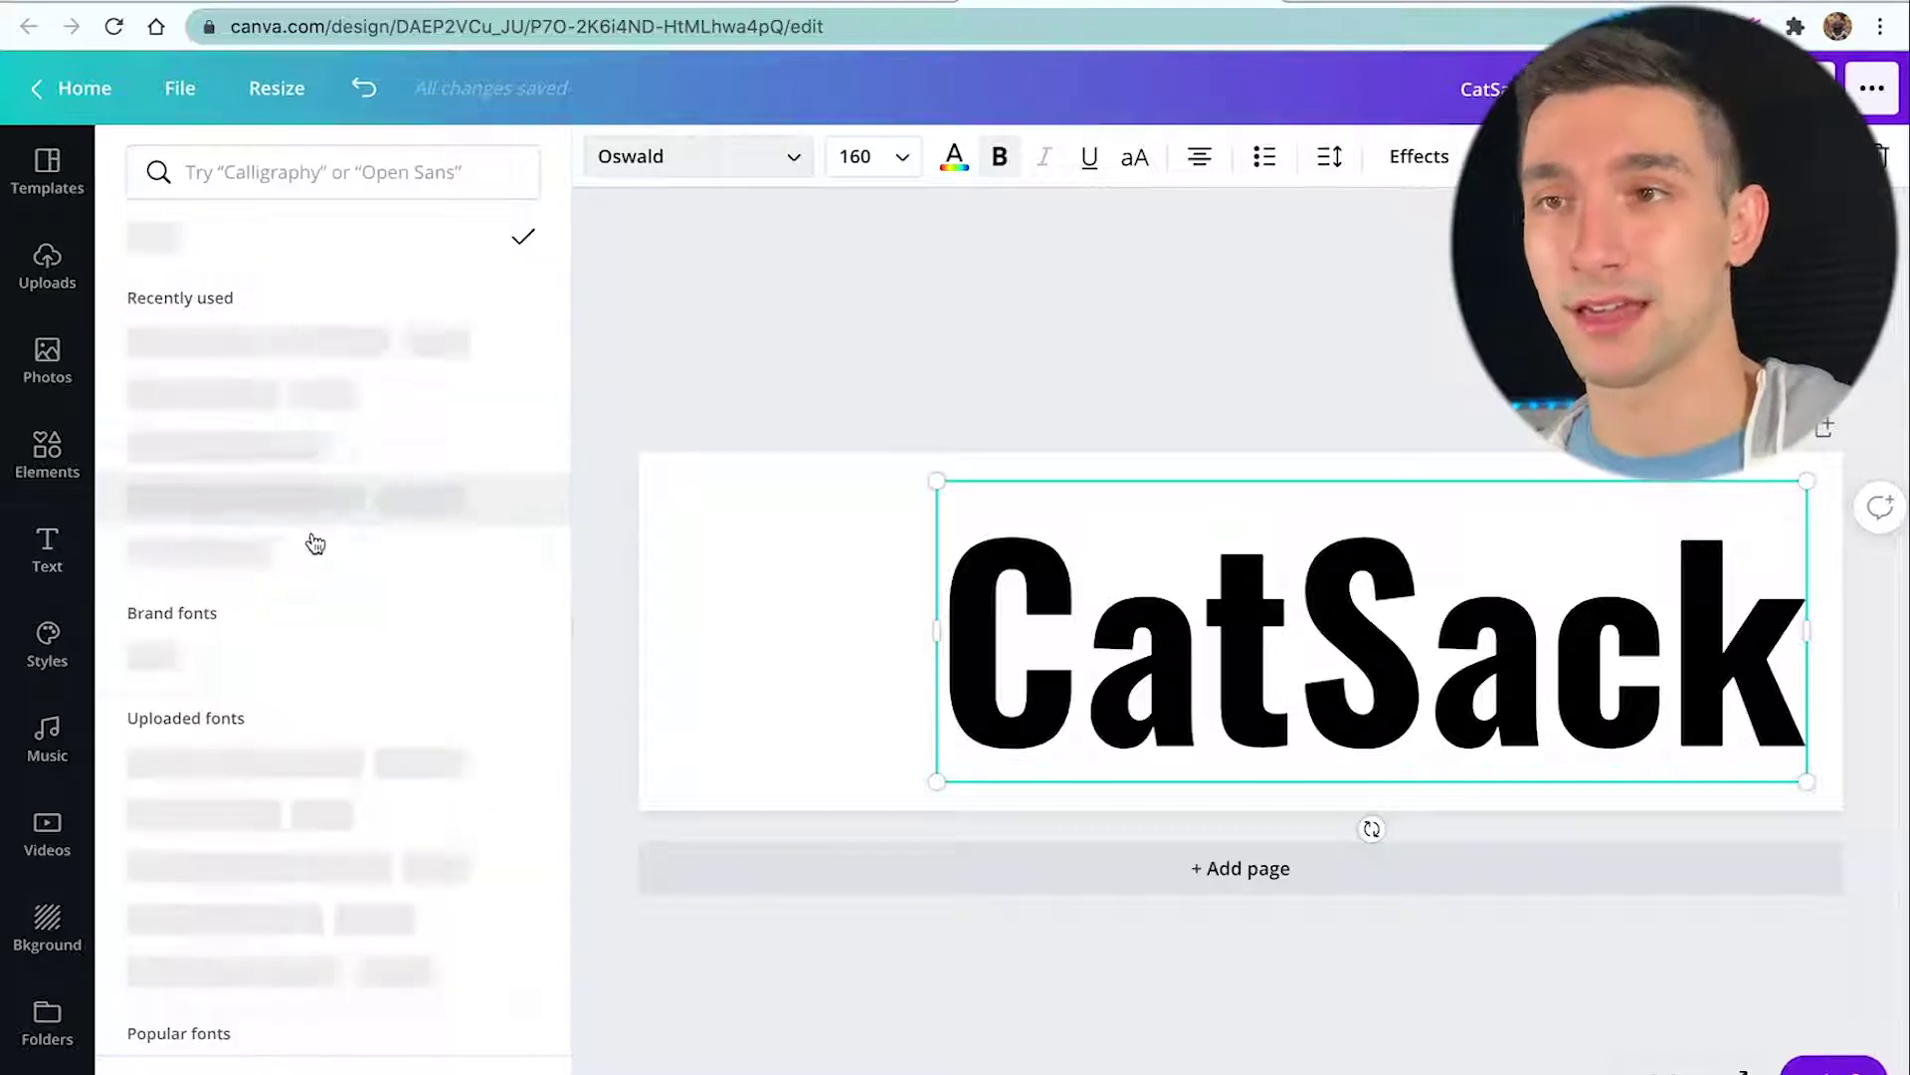
Back in Canva, change the CatSack heading's font to Bukhari Script and shift it slightly left so it fits the canvas.
{"action": "scroll", "coordinate": [315, 541], "scroll_direction": "down", "scroll_amount": 2}
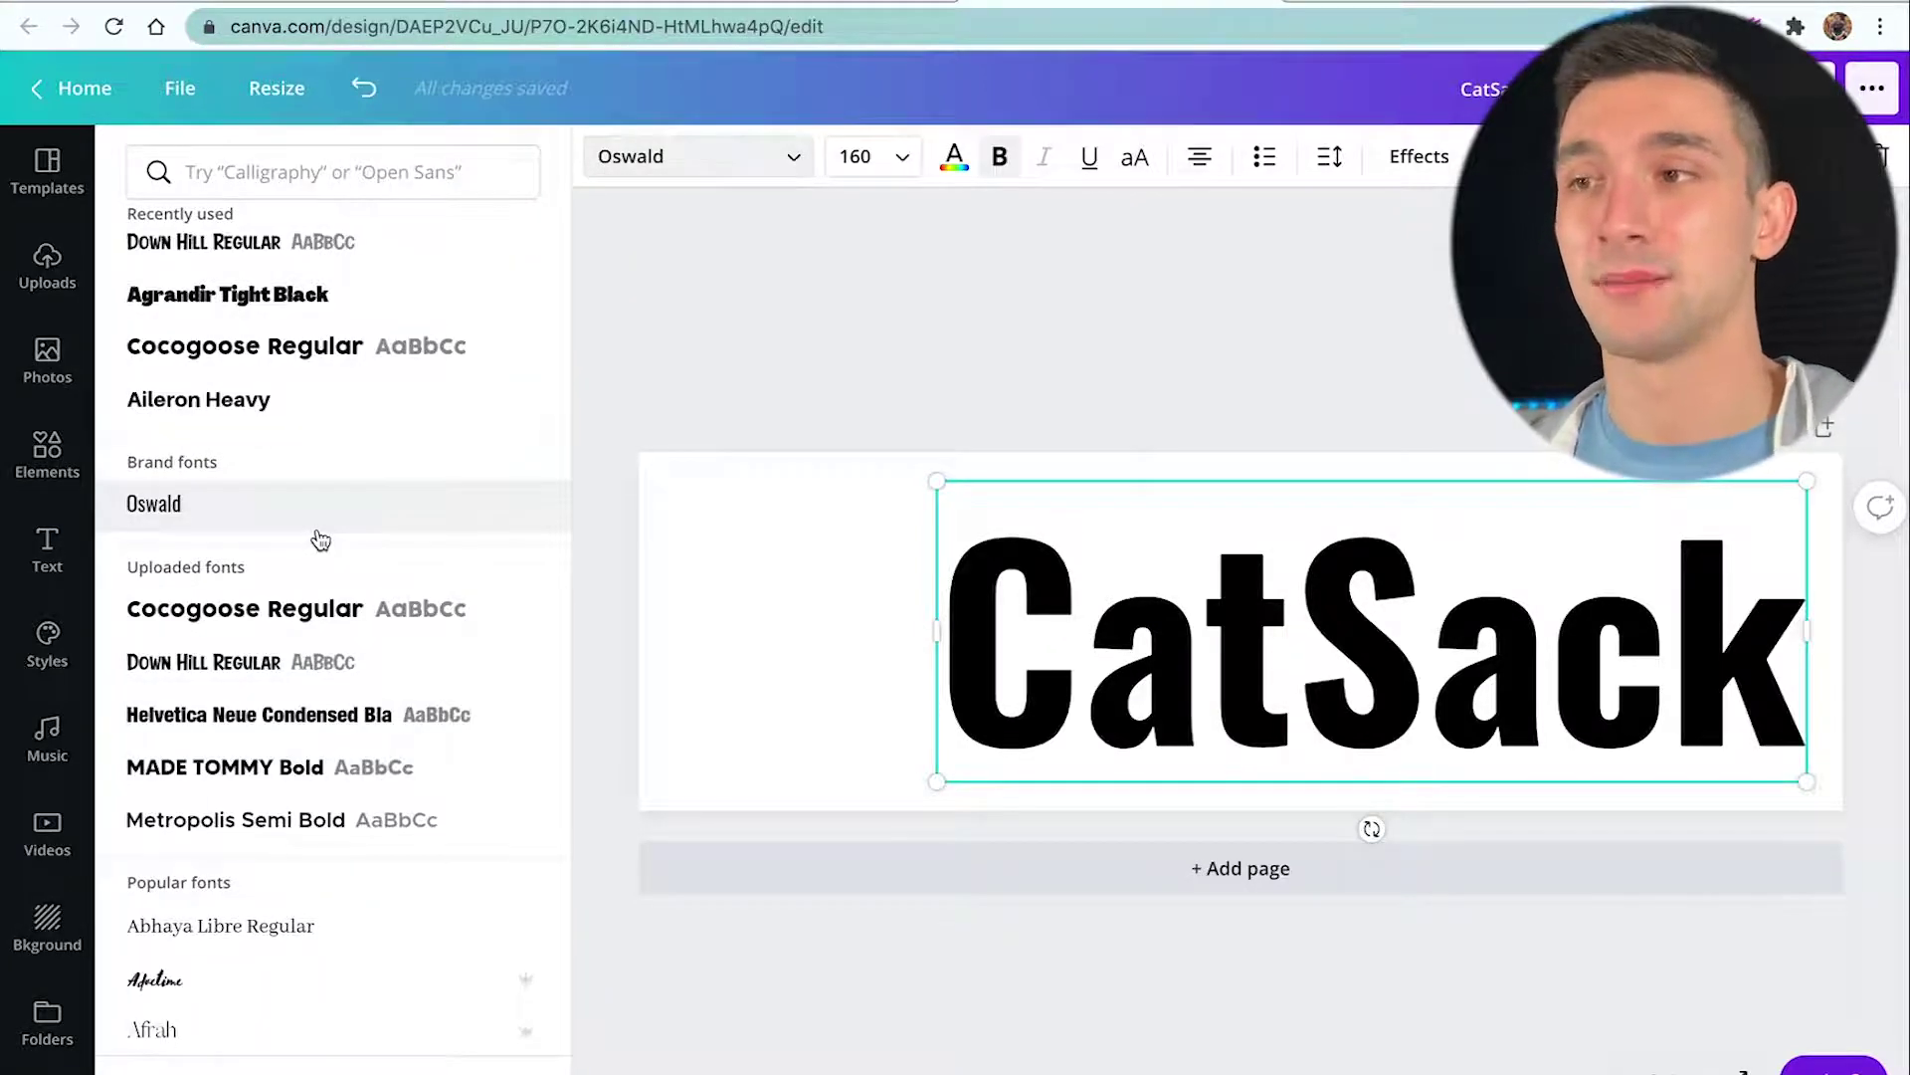
{"action": "scroll", "coordinate": [255, 887], "scroll_direction": "down", "scroll_amount": 5}
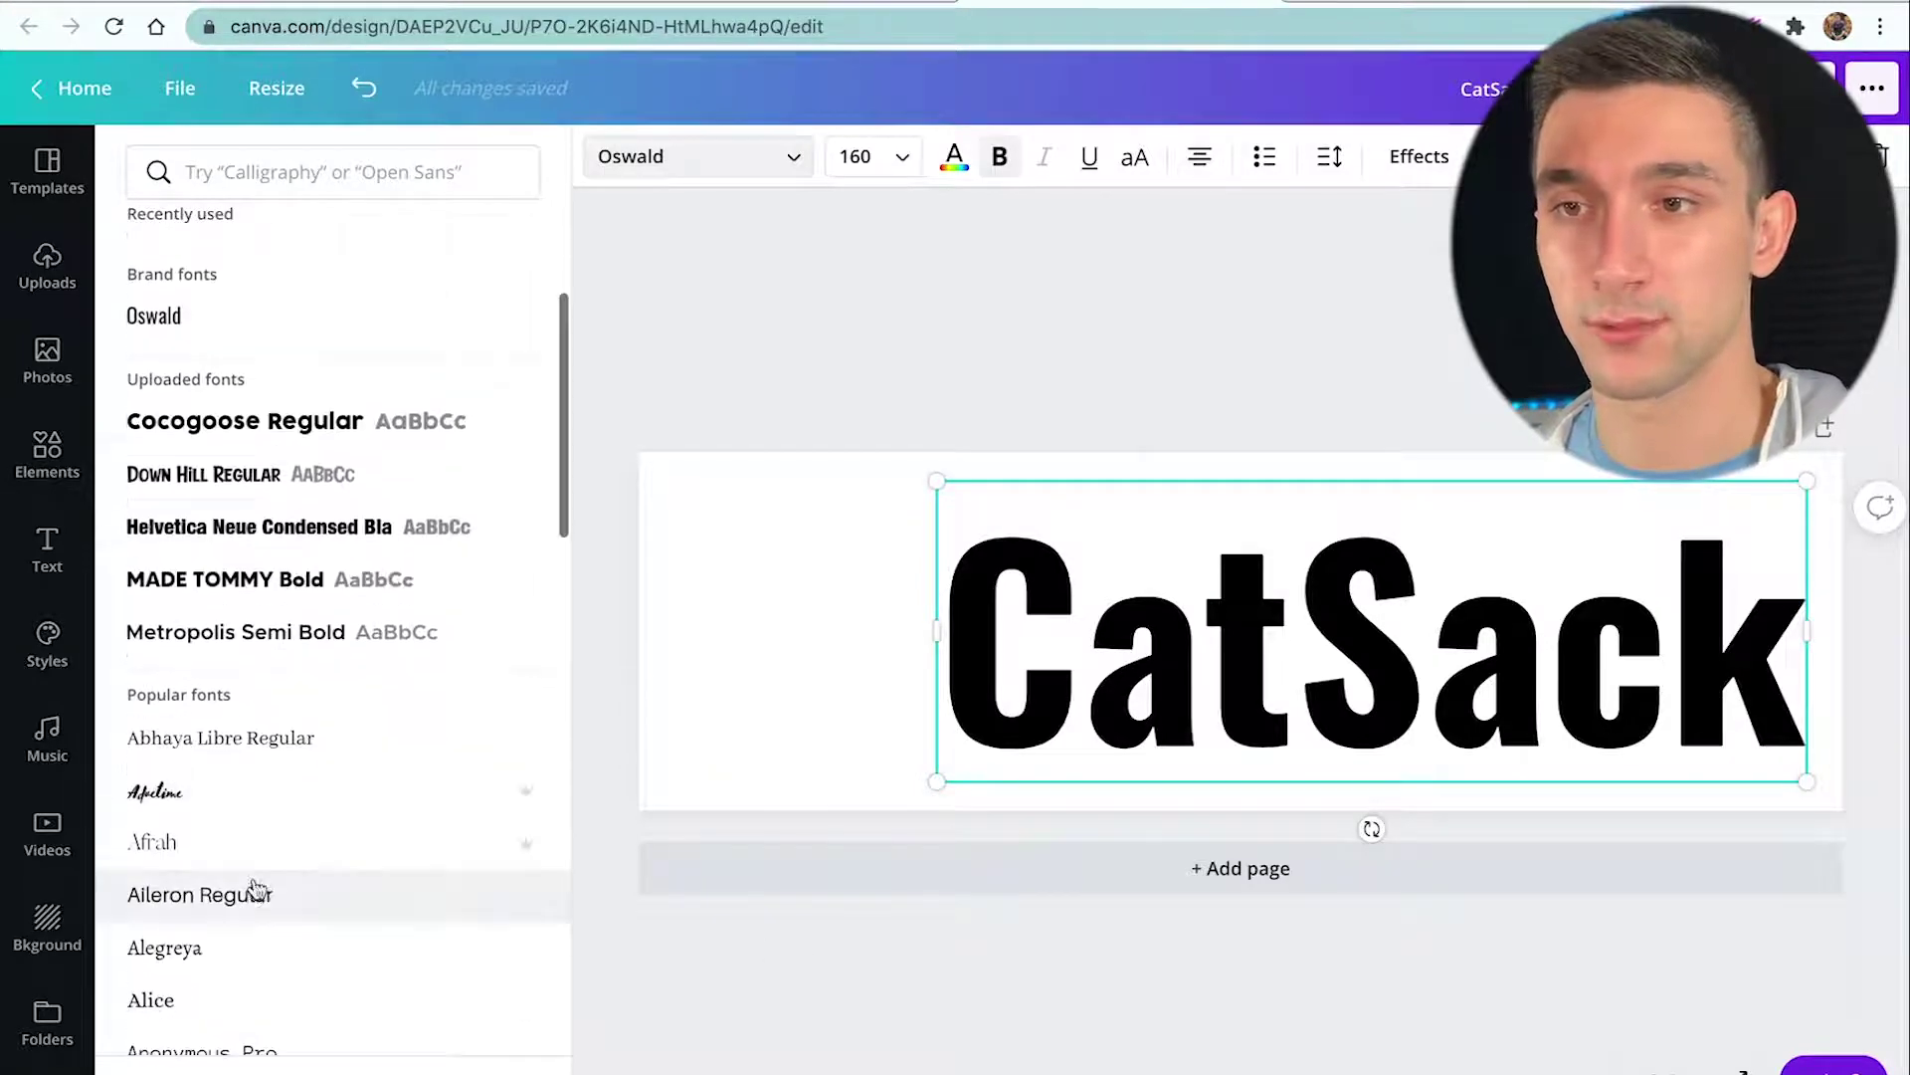
{"action": "scroll", "coordinate": [267, 789], "scroll_direction": "down", "scroll_amount": 9}
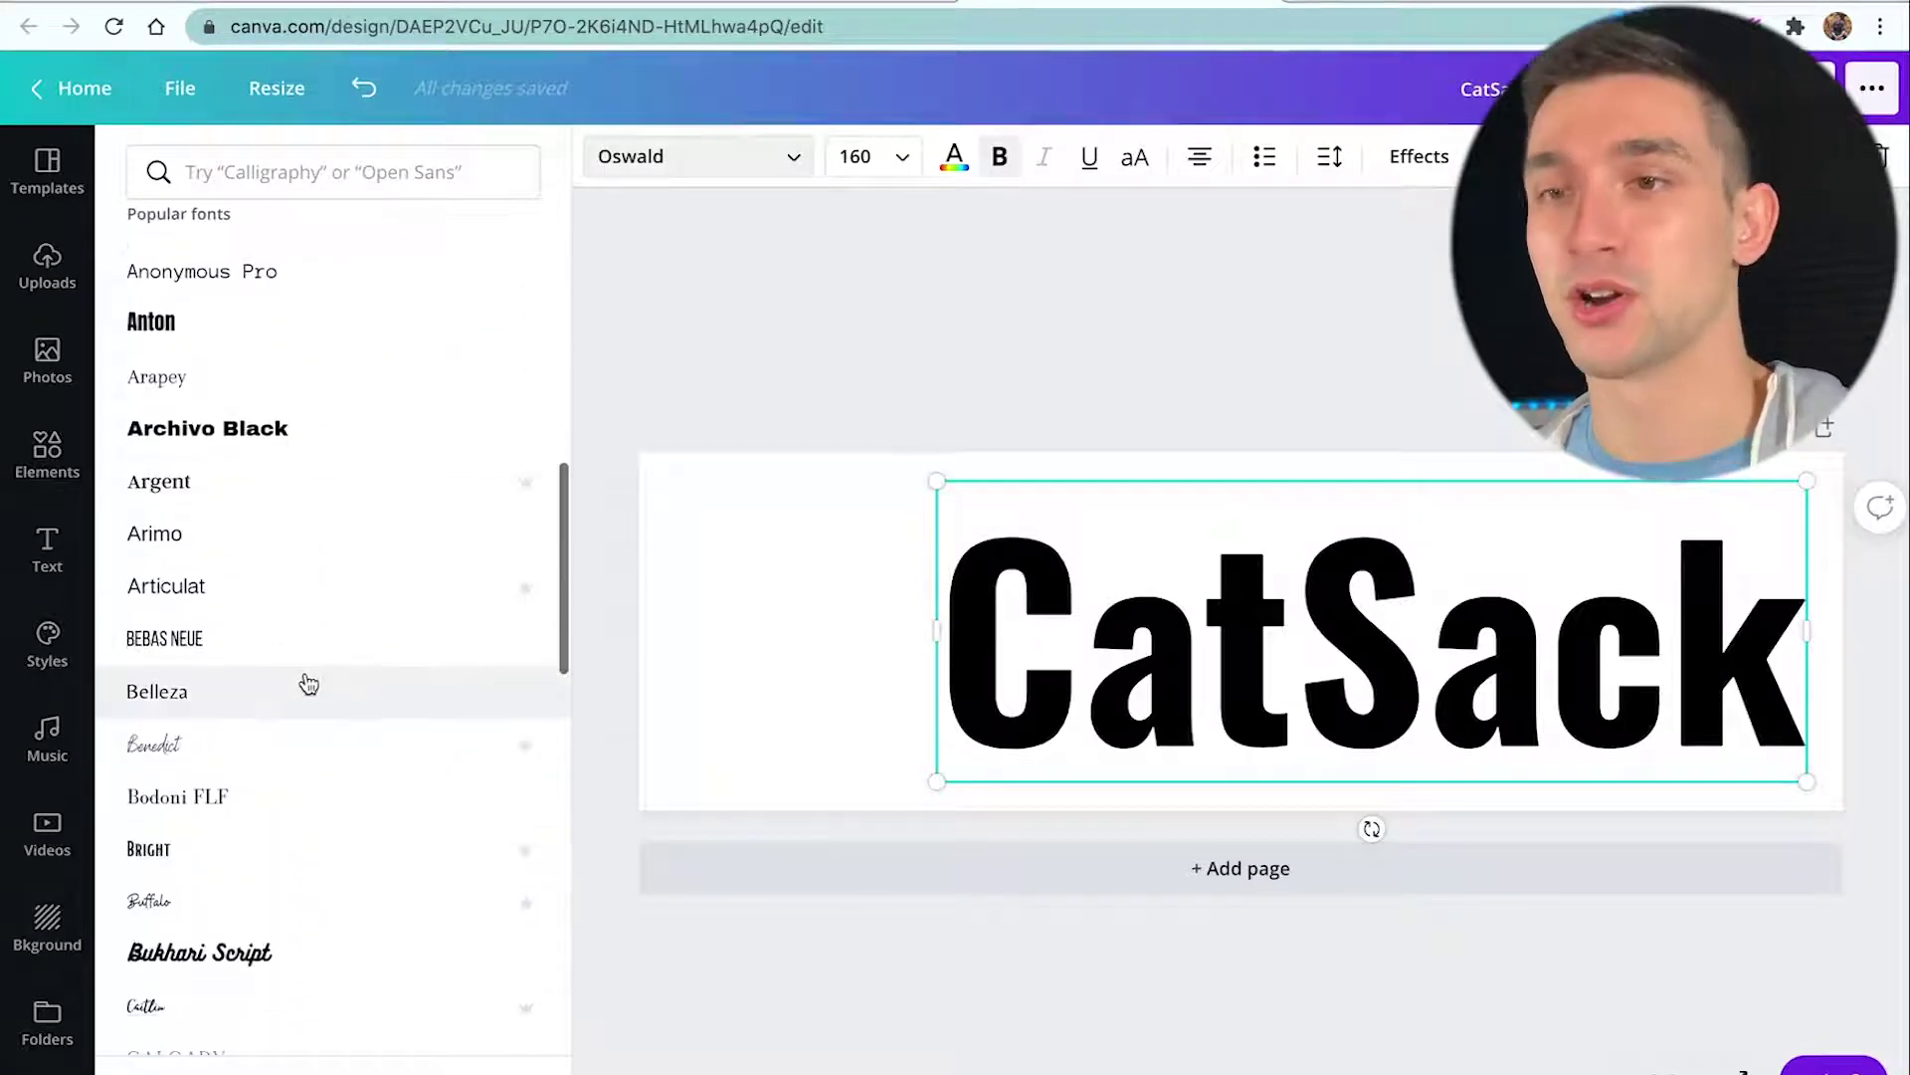
{"action": "scroll", "coordinate": [314, 686], "scroll_direction": "down", "scroll_amount": 5}
{"action": "scroll", "coordinate": [315, 700], "scroll_direction": "up", "scroll_amount": 3}
{"action": "left_click", "coordinate": [332, 432]}
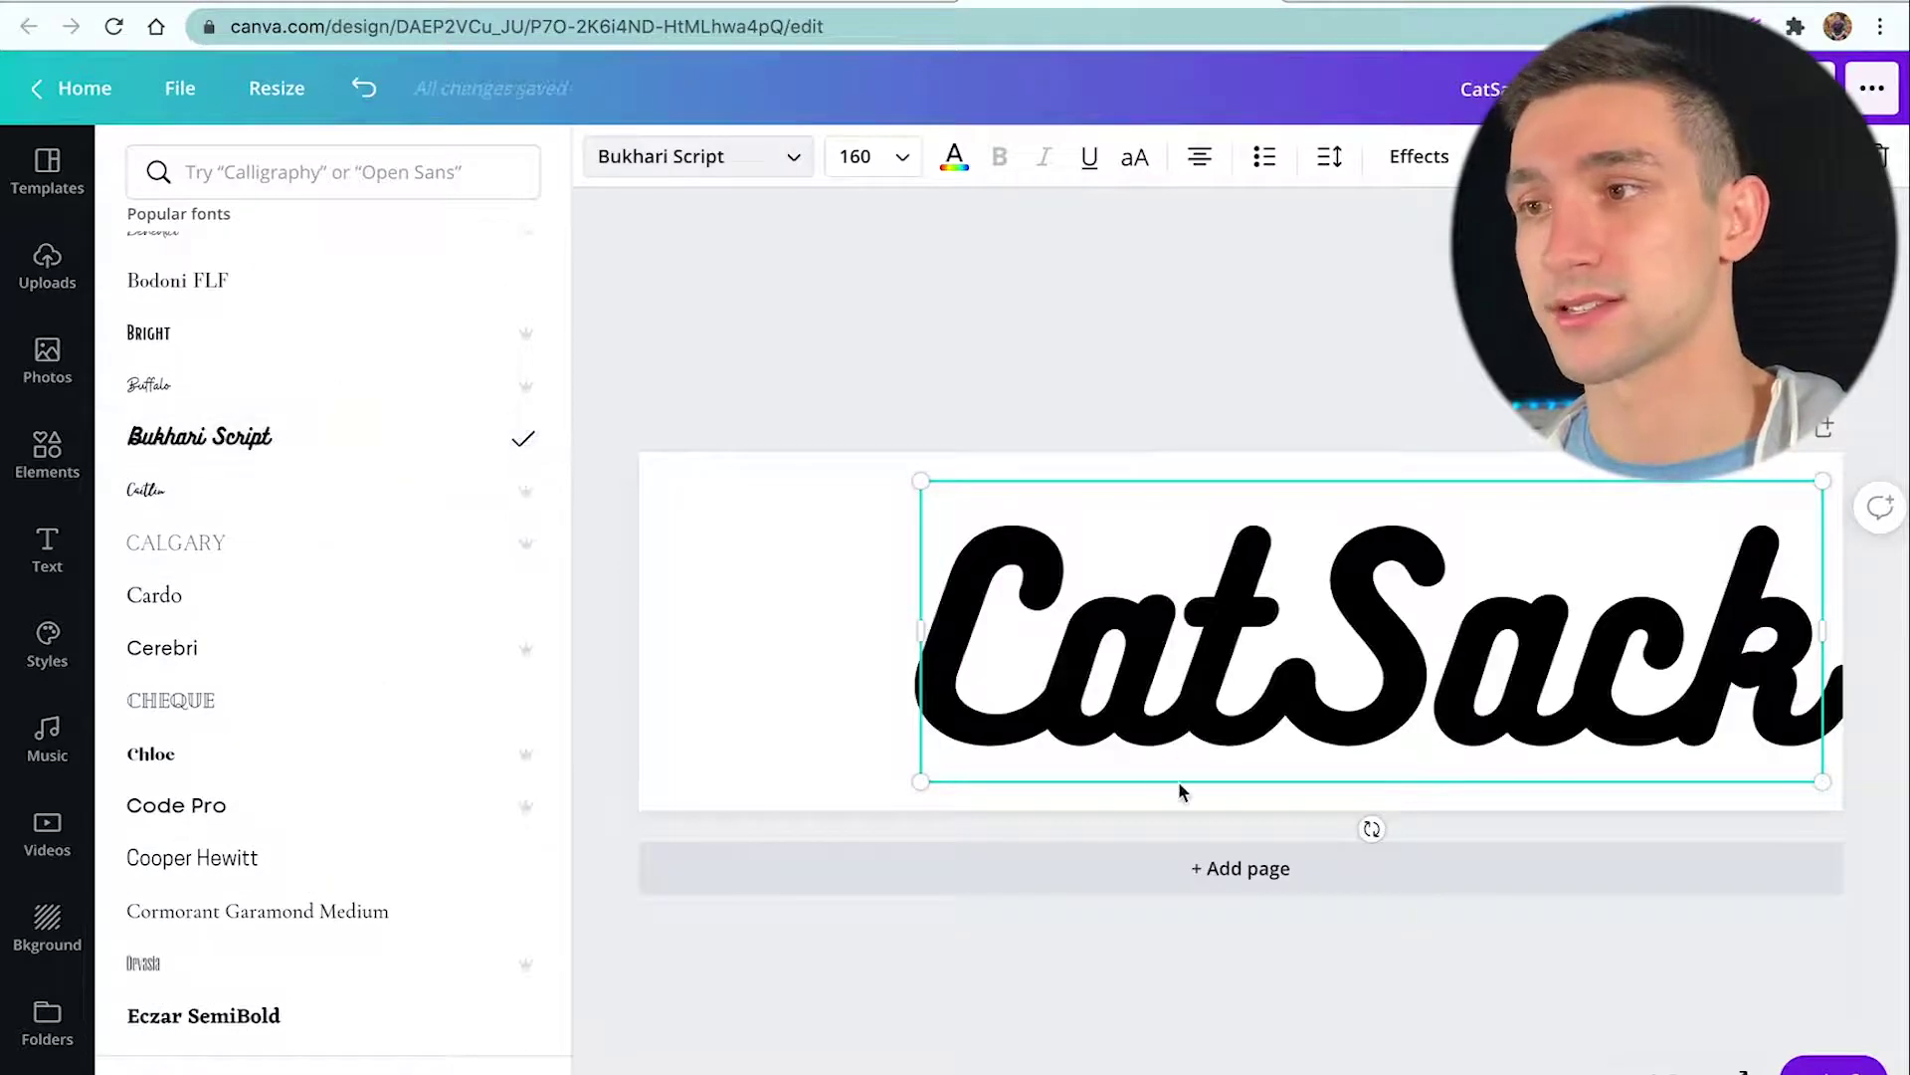
{"action": "left_click_drag", "start_coordinate": [1156, 781], "coordinate": [1144, 780]}
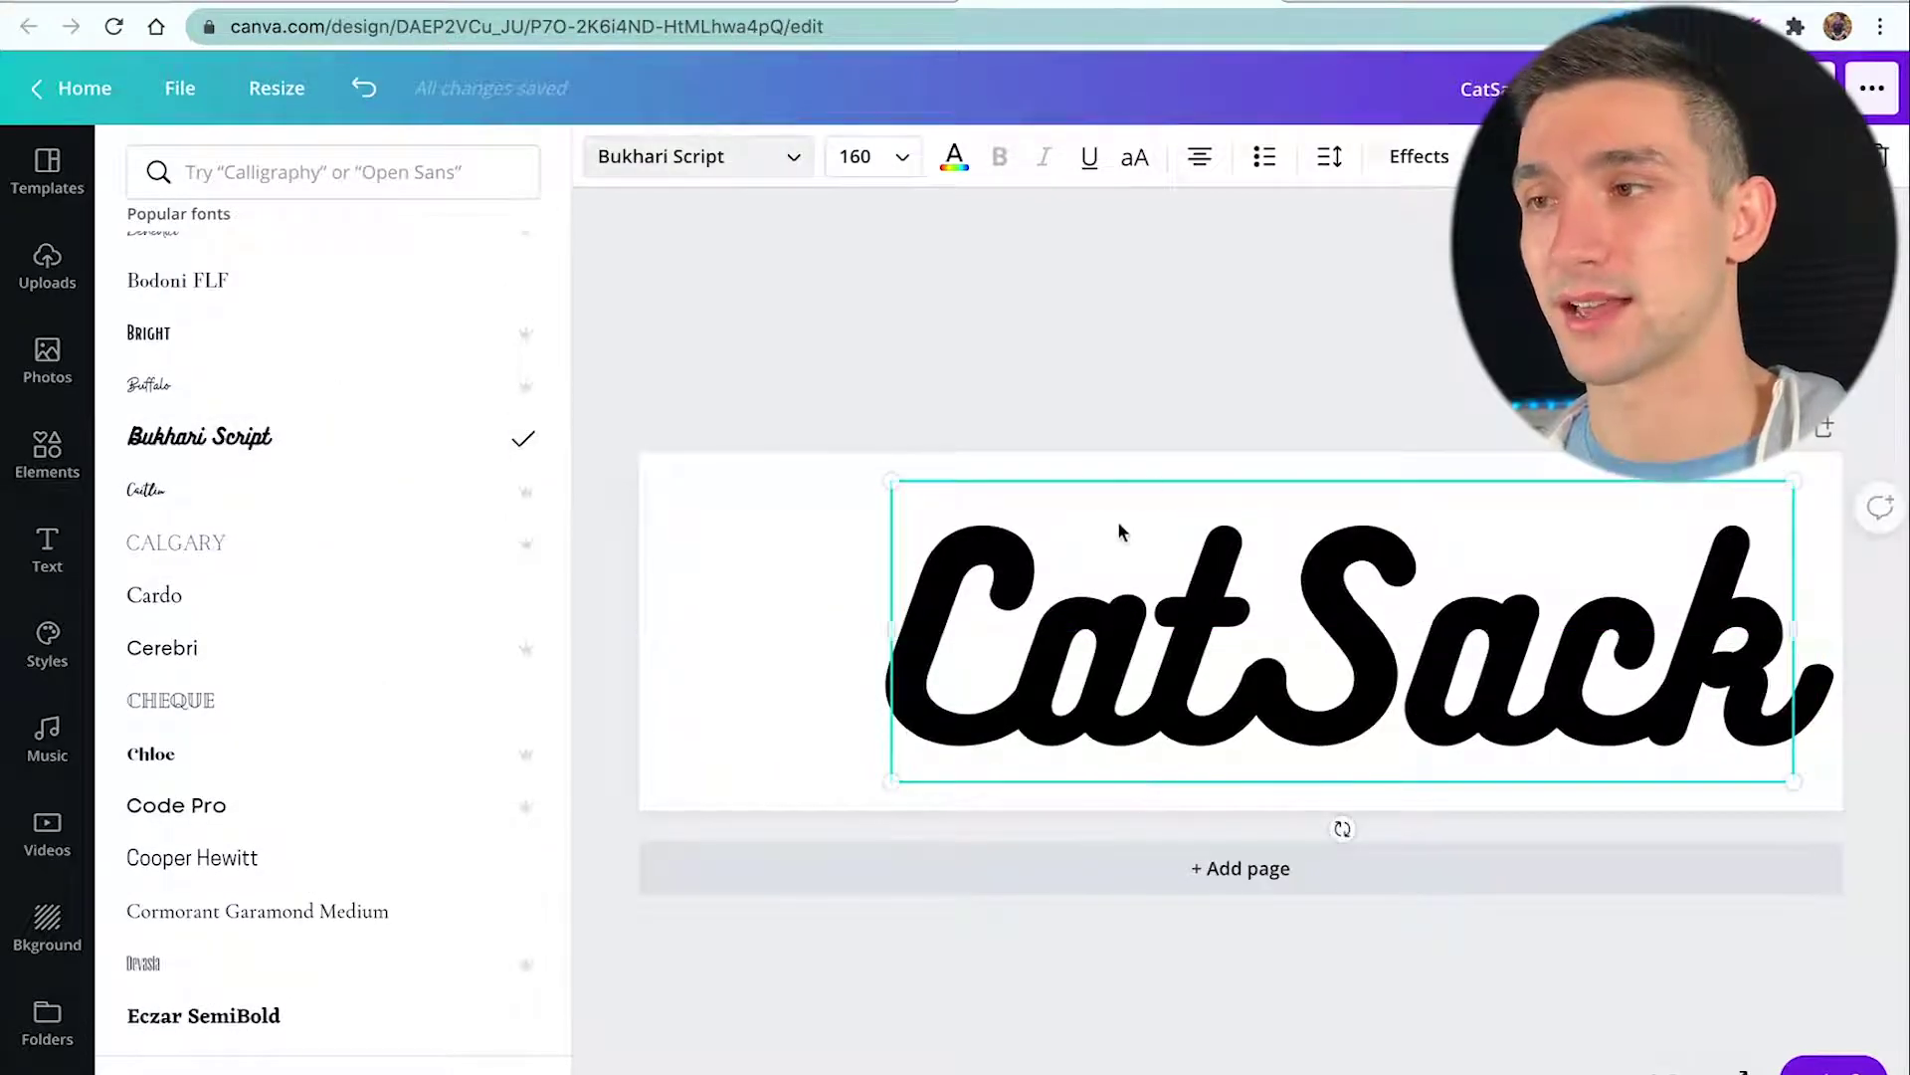
{"action": "key", "text": "Escape"}
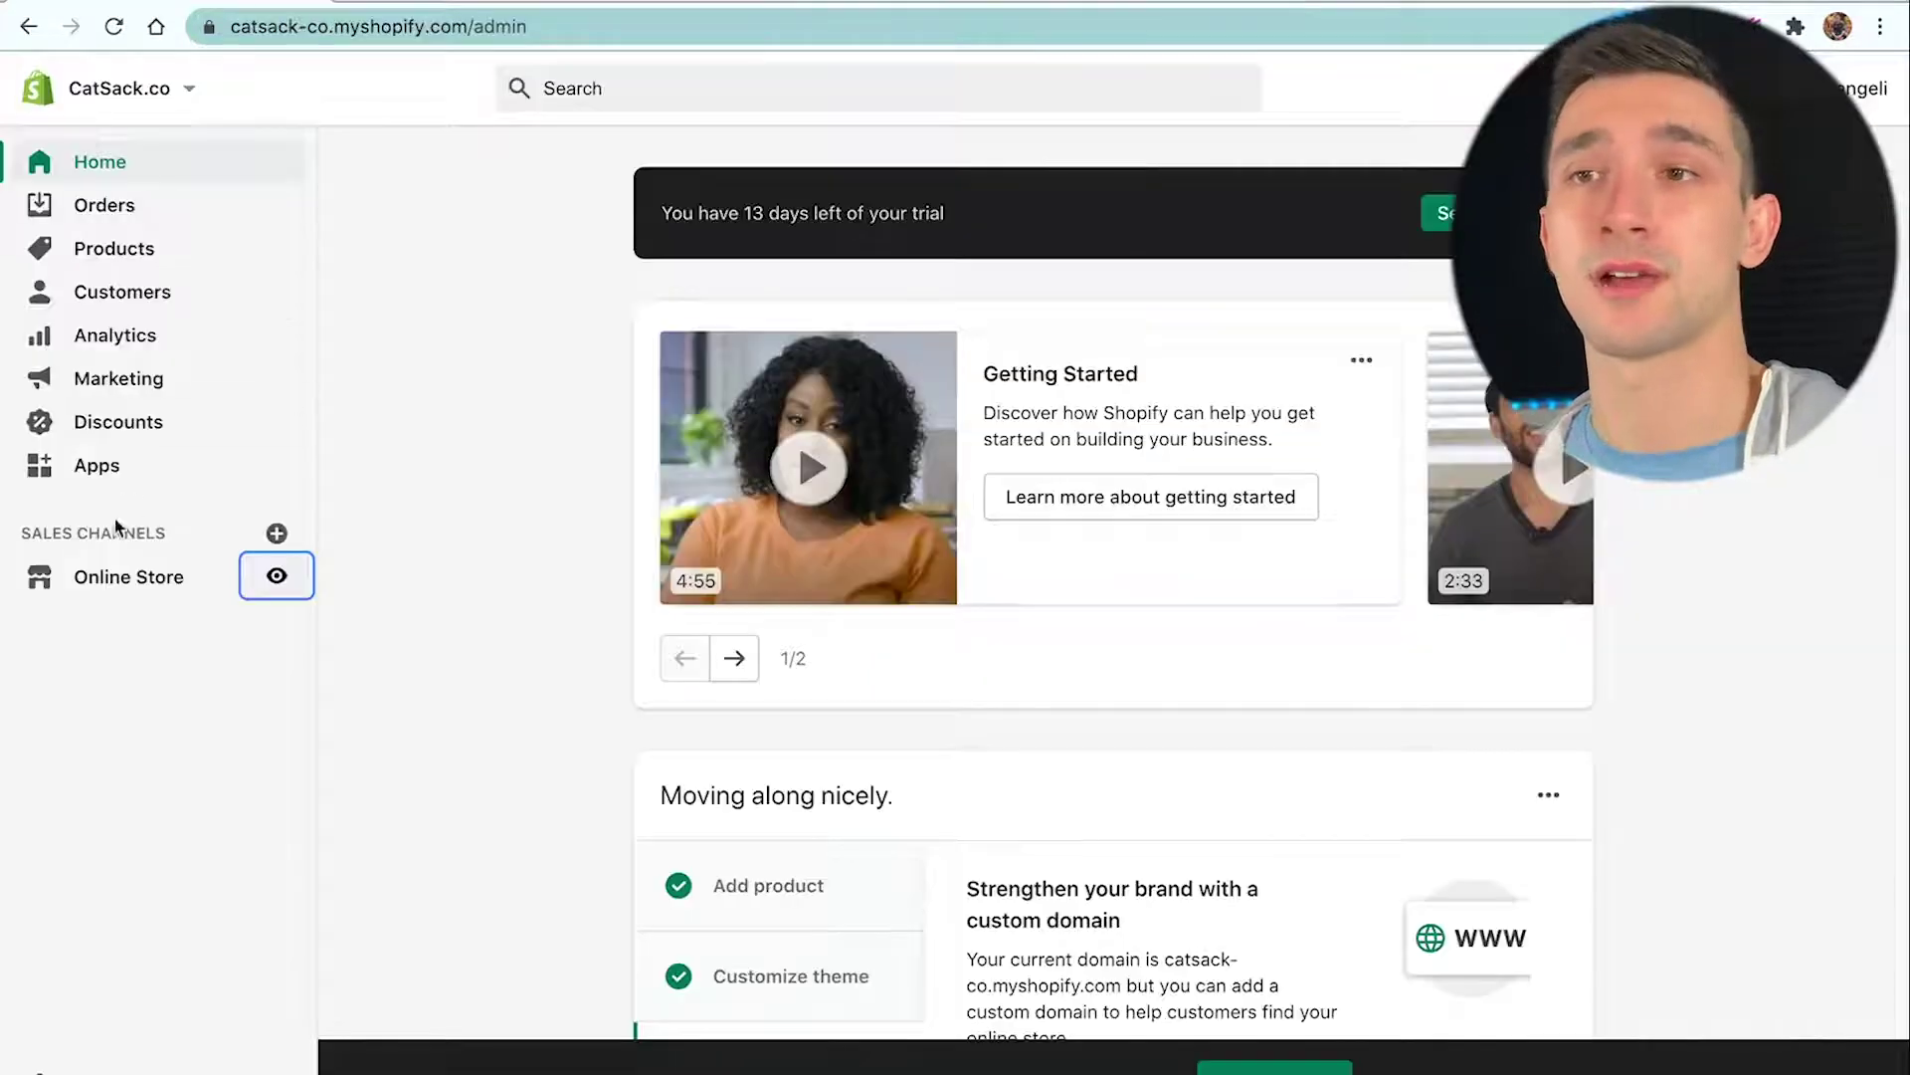
Switch to the Shopify admin, open the Debutify 2.0.2 theme for customizing, and show its color settings.
{"action": "left_click", "coordinate": [129, 575]}
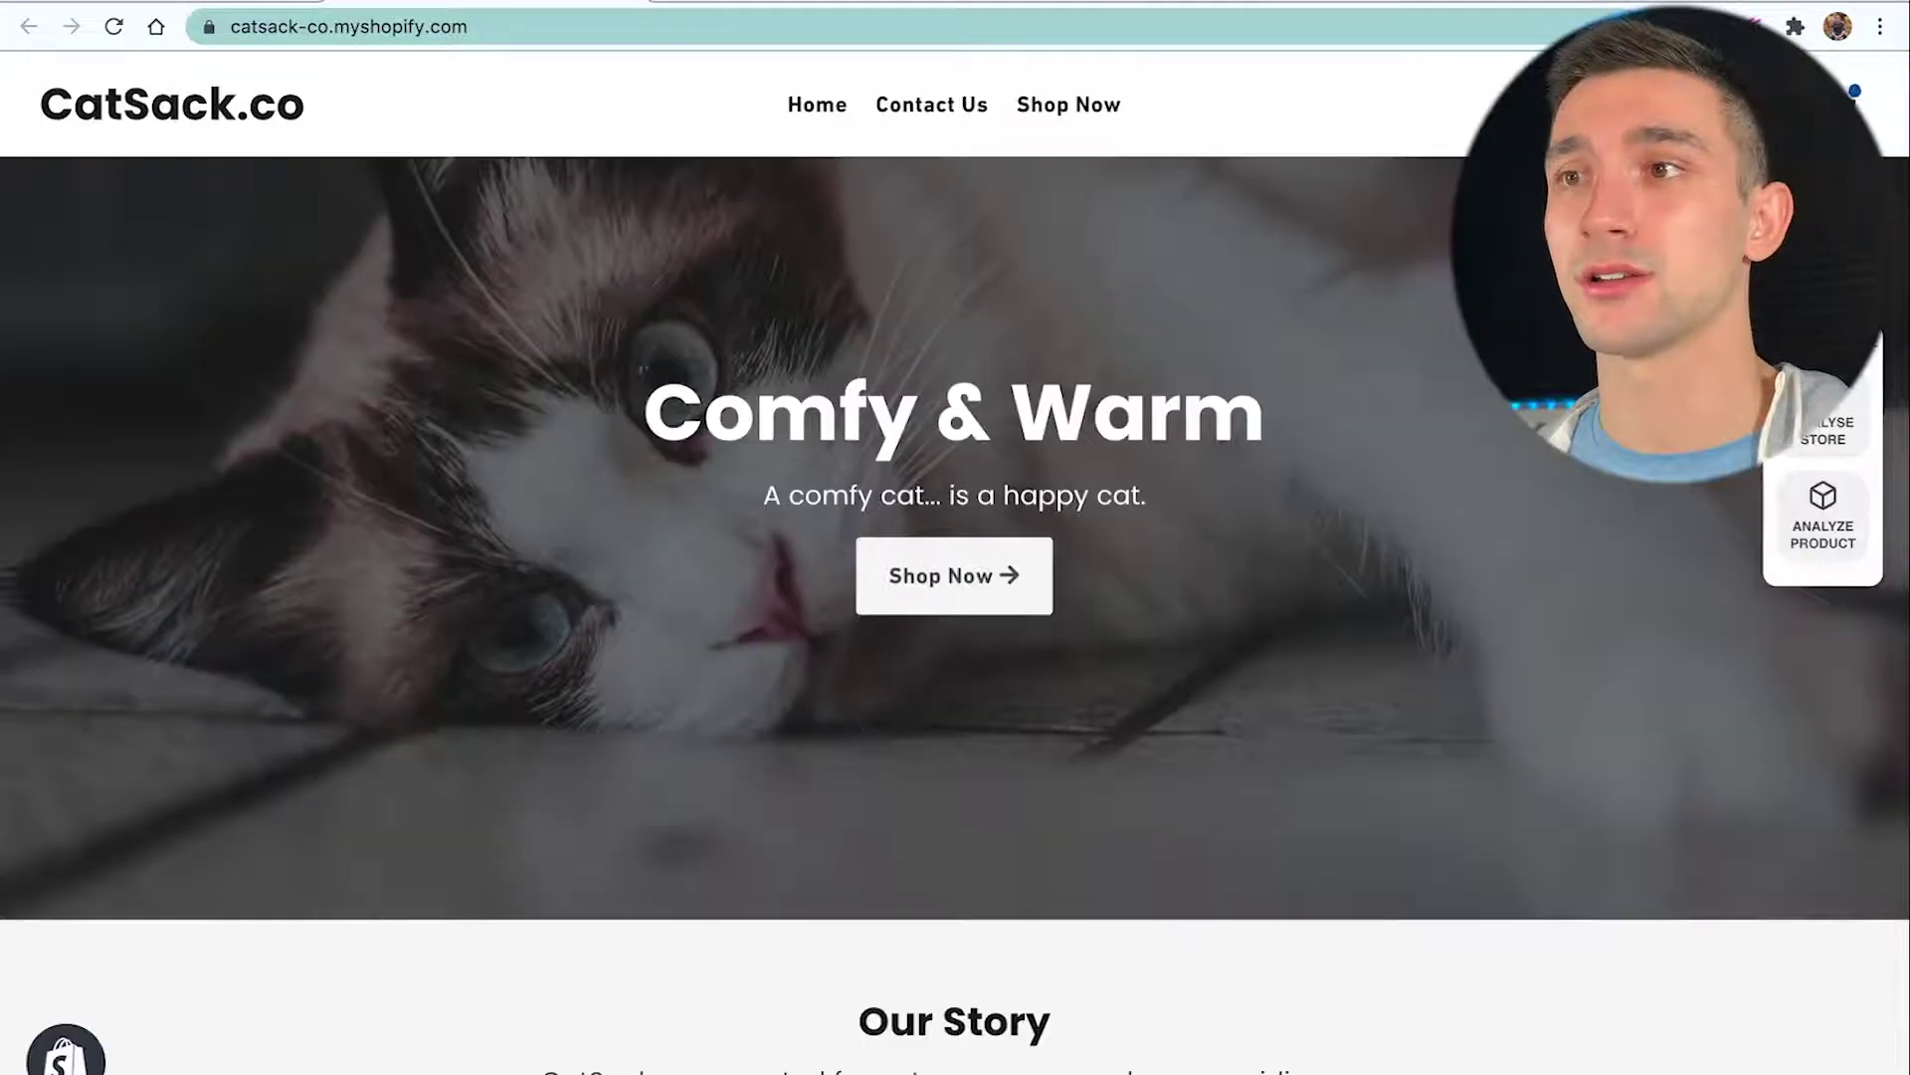
{"action": "scroll", "coordinate": [822, 845], "scroll_direction": "down", "scroll_amount": 10}
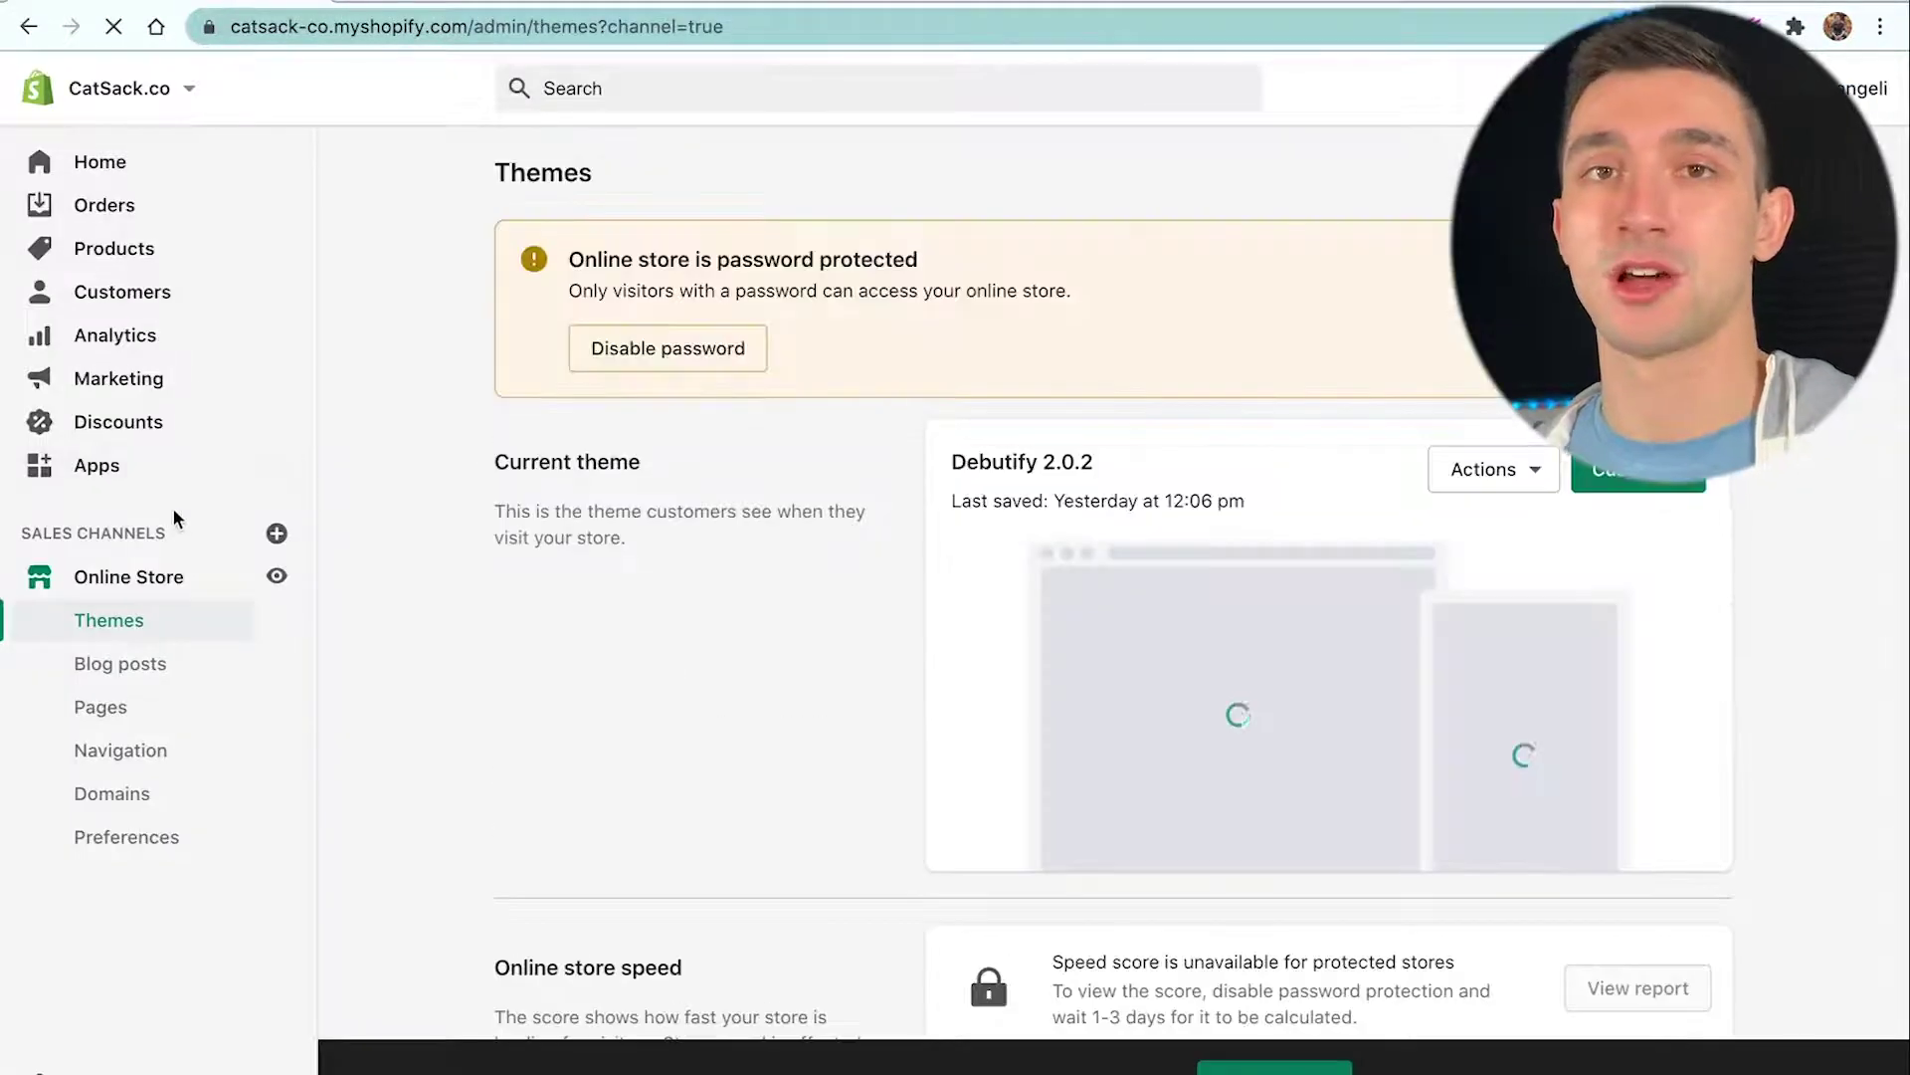
{"action": "left_click", "coordinate": [1608, 480]}
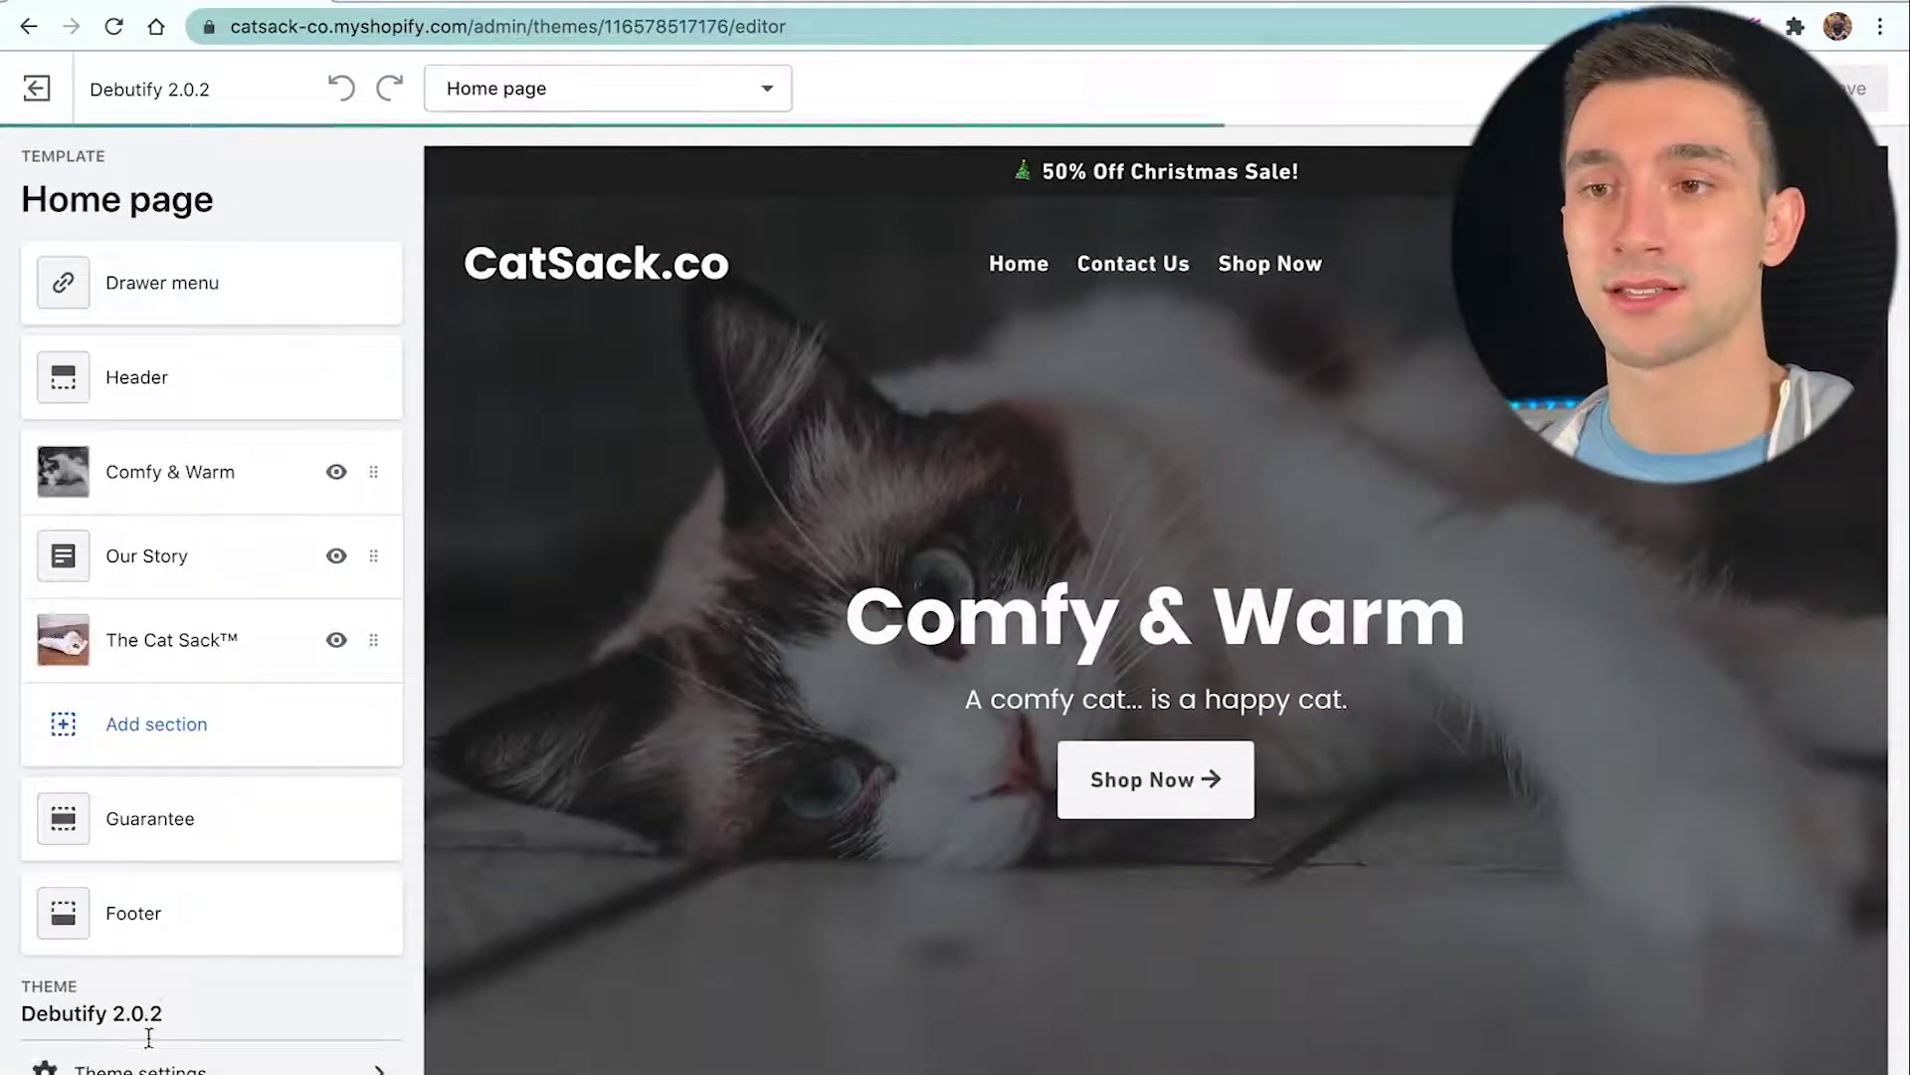
{"action": "left_click", "coordinate": [147, 1062]}
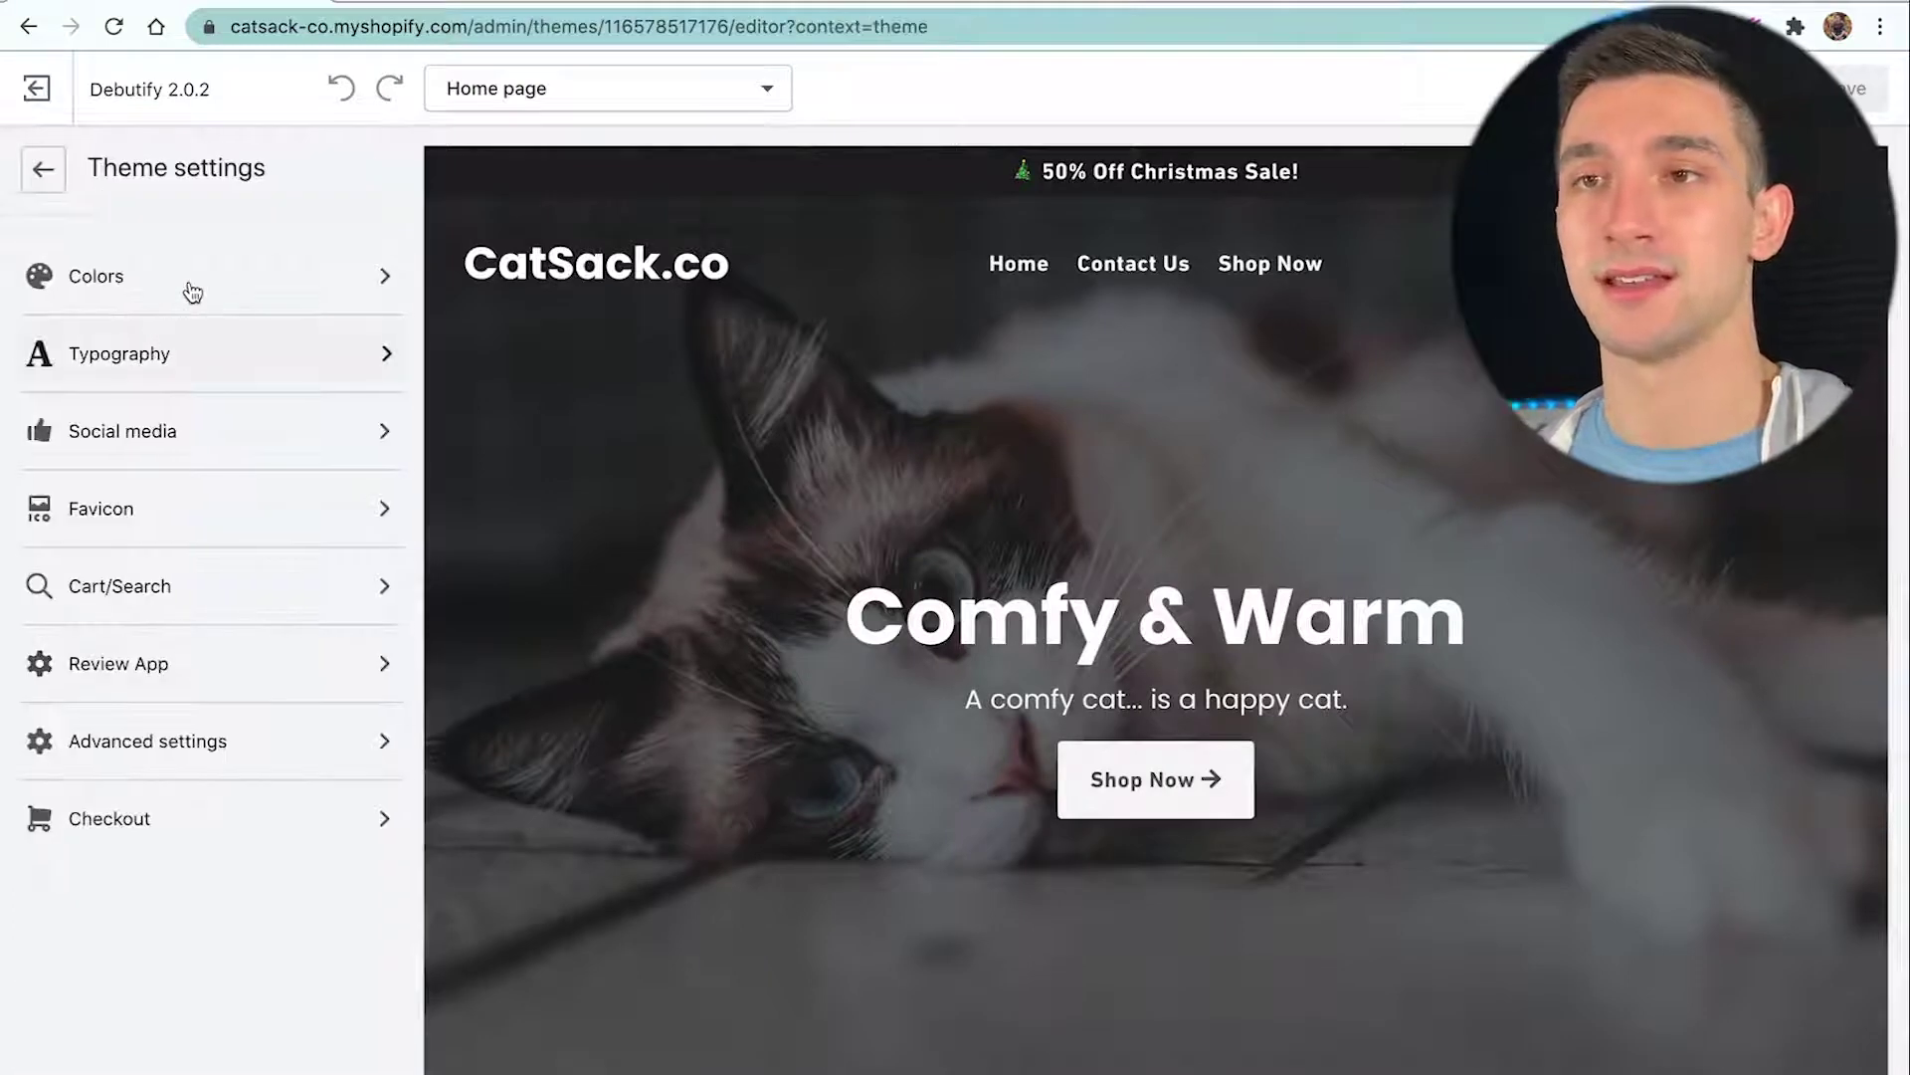
{"action": "left_click", "coordinate": [188, 286]}
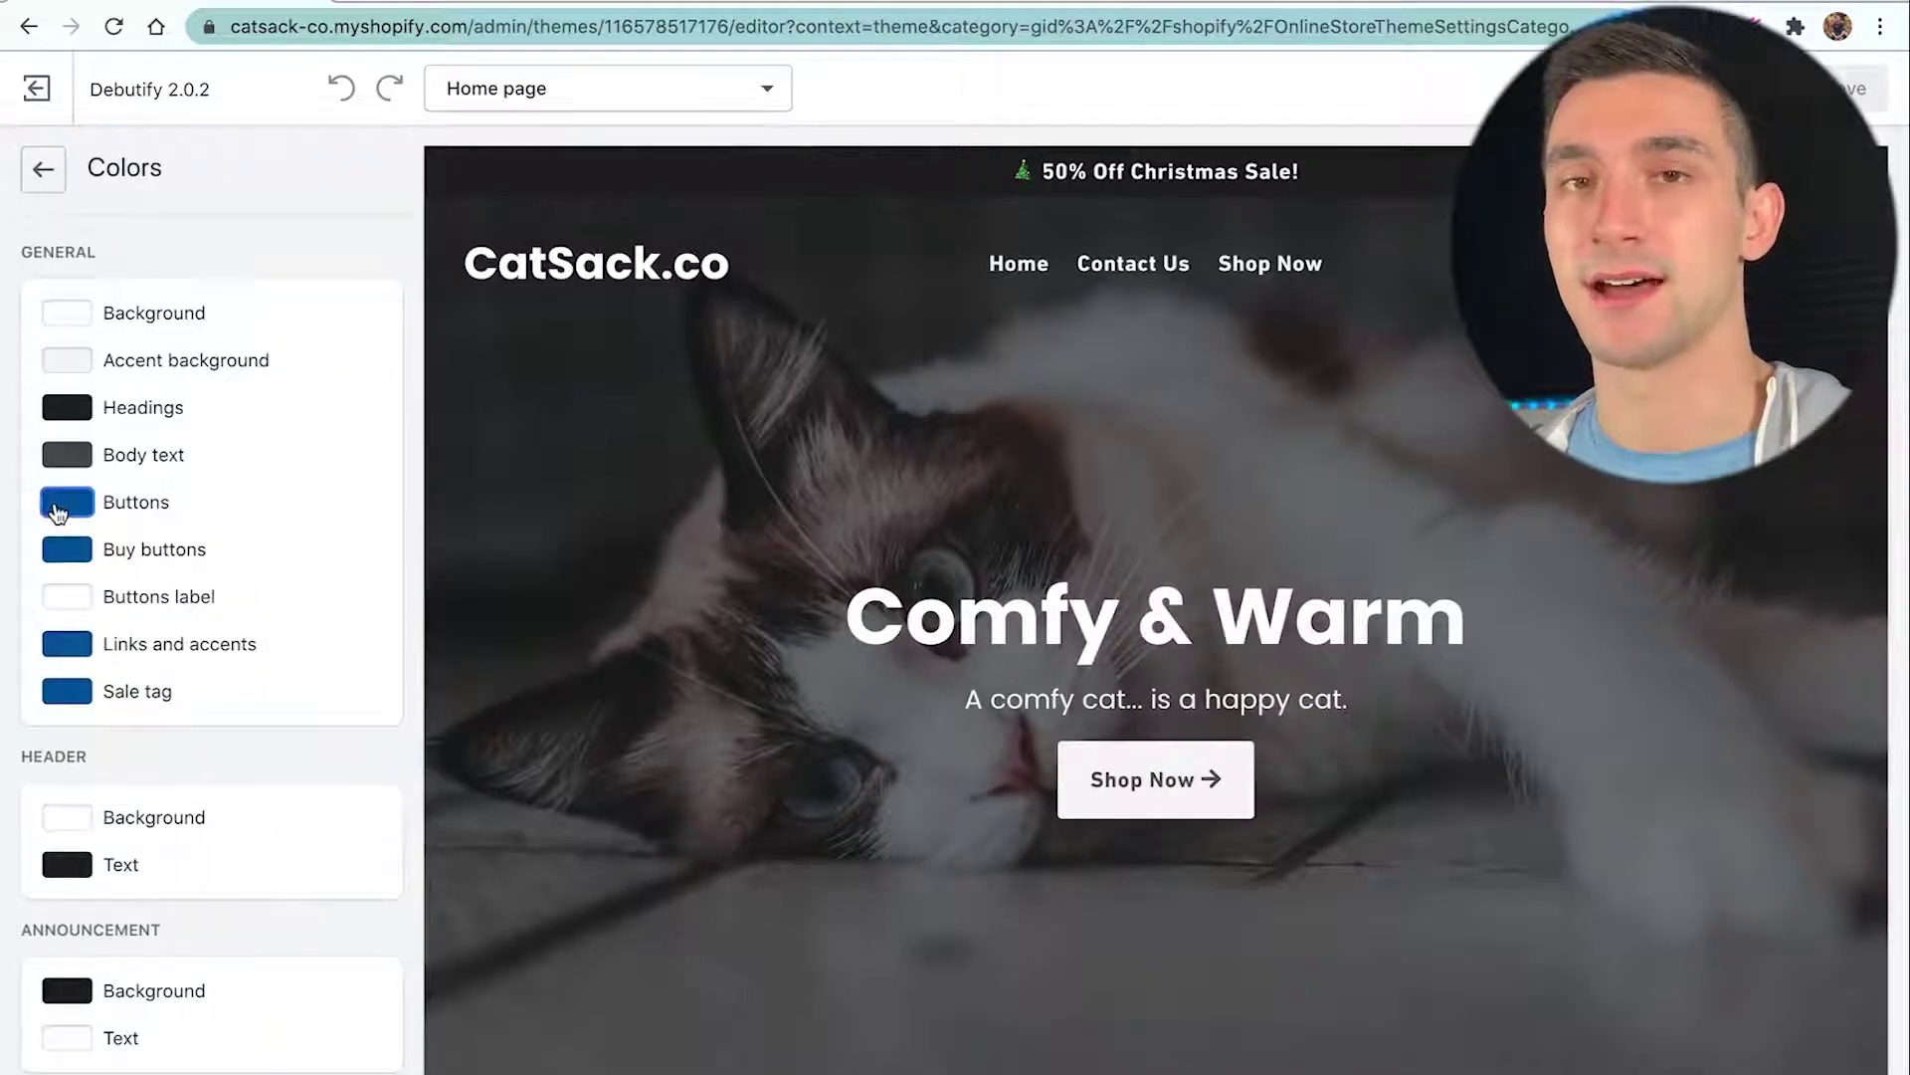
Copy the hex code of the theme's Buttons color.
{"action": "left_click", "coordinate": [56, 513]}
{"action": "double_click", "coordinate": [118, 766]}
{"action": "key", "text": "ctrl+c"}
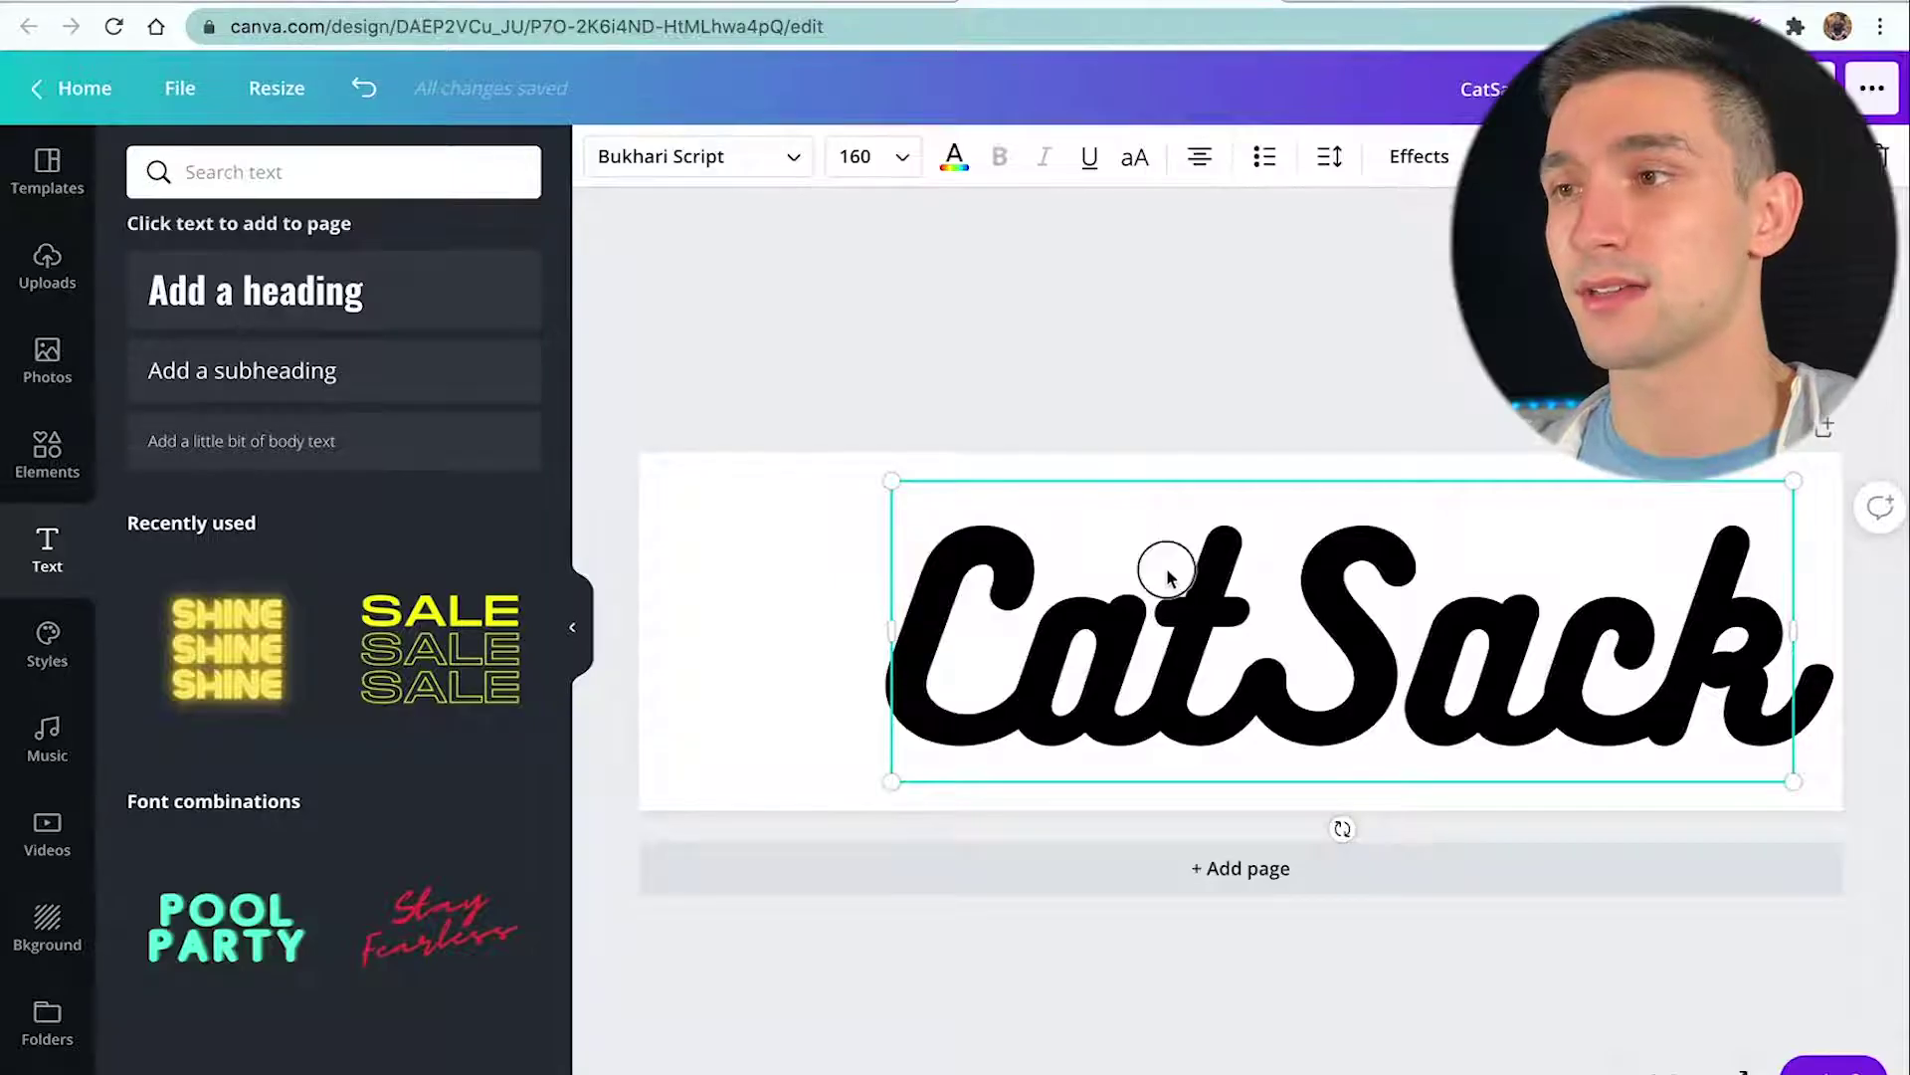
Switch to Canva and recolor the whole CatSack heading with the copied blue, #0059A3.
{"action": "left_click", "coordinate": [1165, 555]}
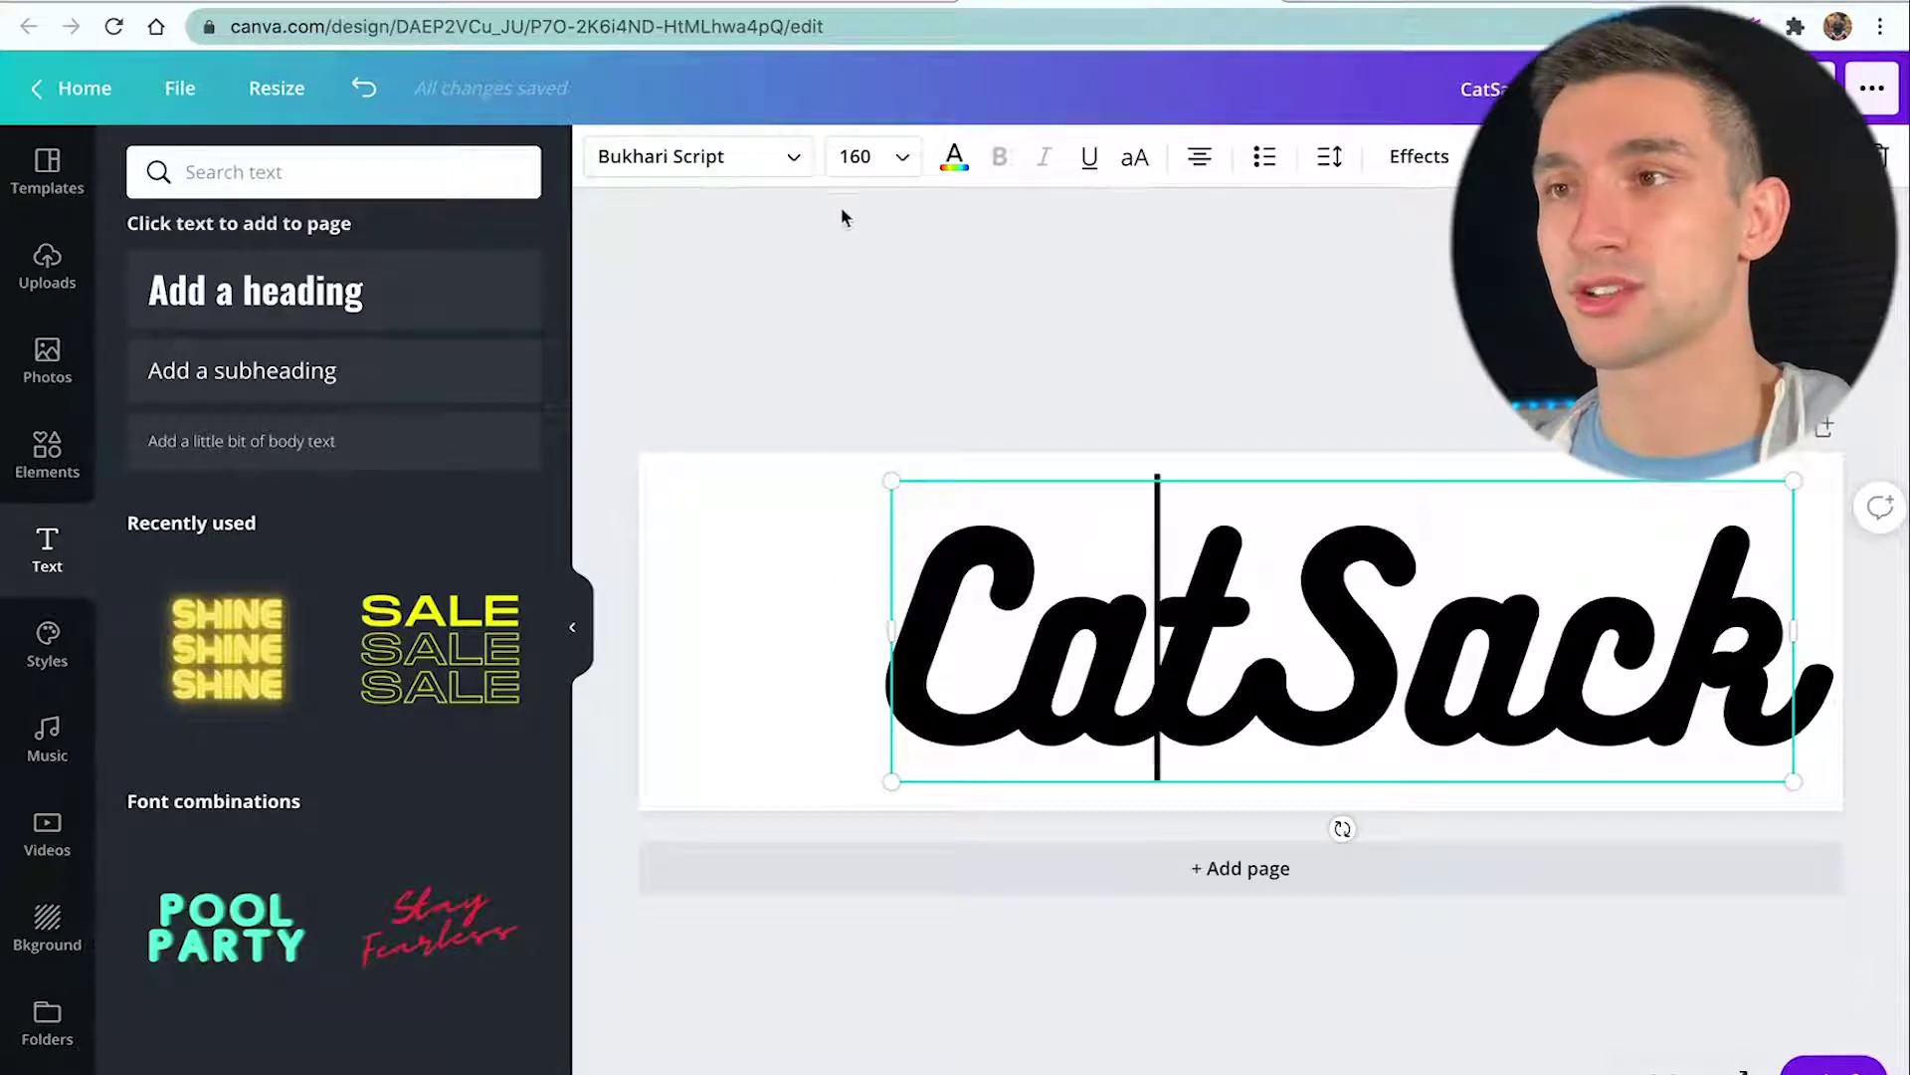
{"action": "key", "text": "ctrl+a"}
{"action": "left_click", "coordinate": [956, 159]}
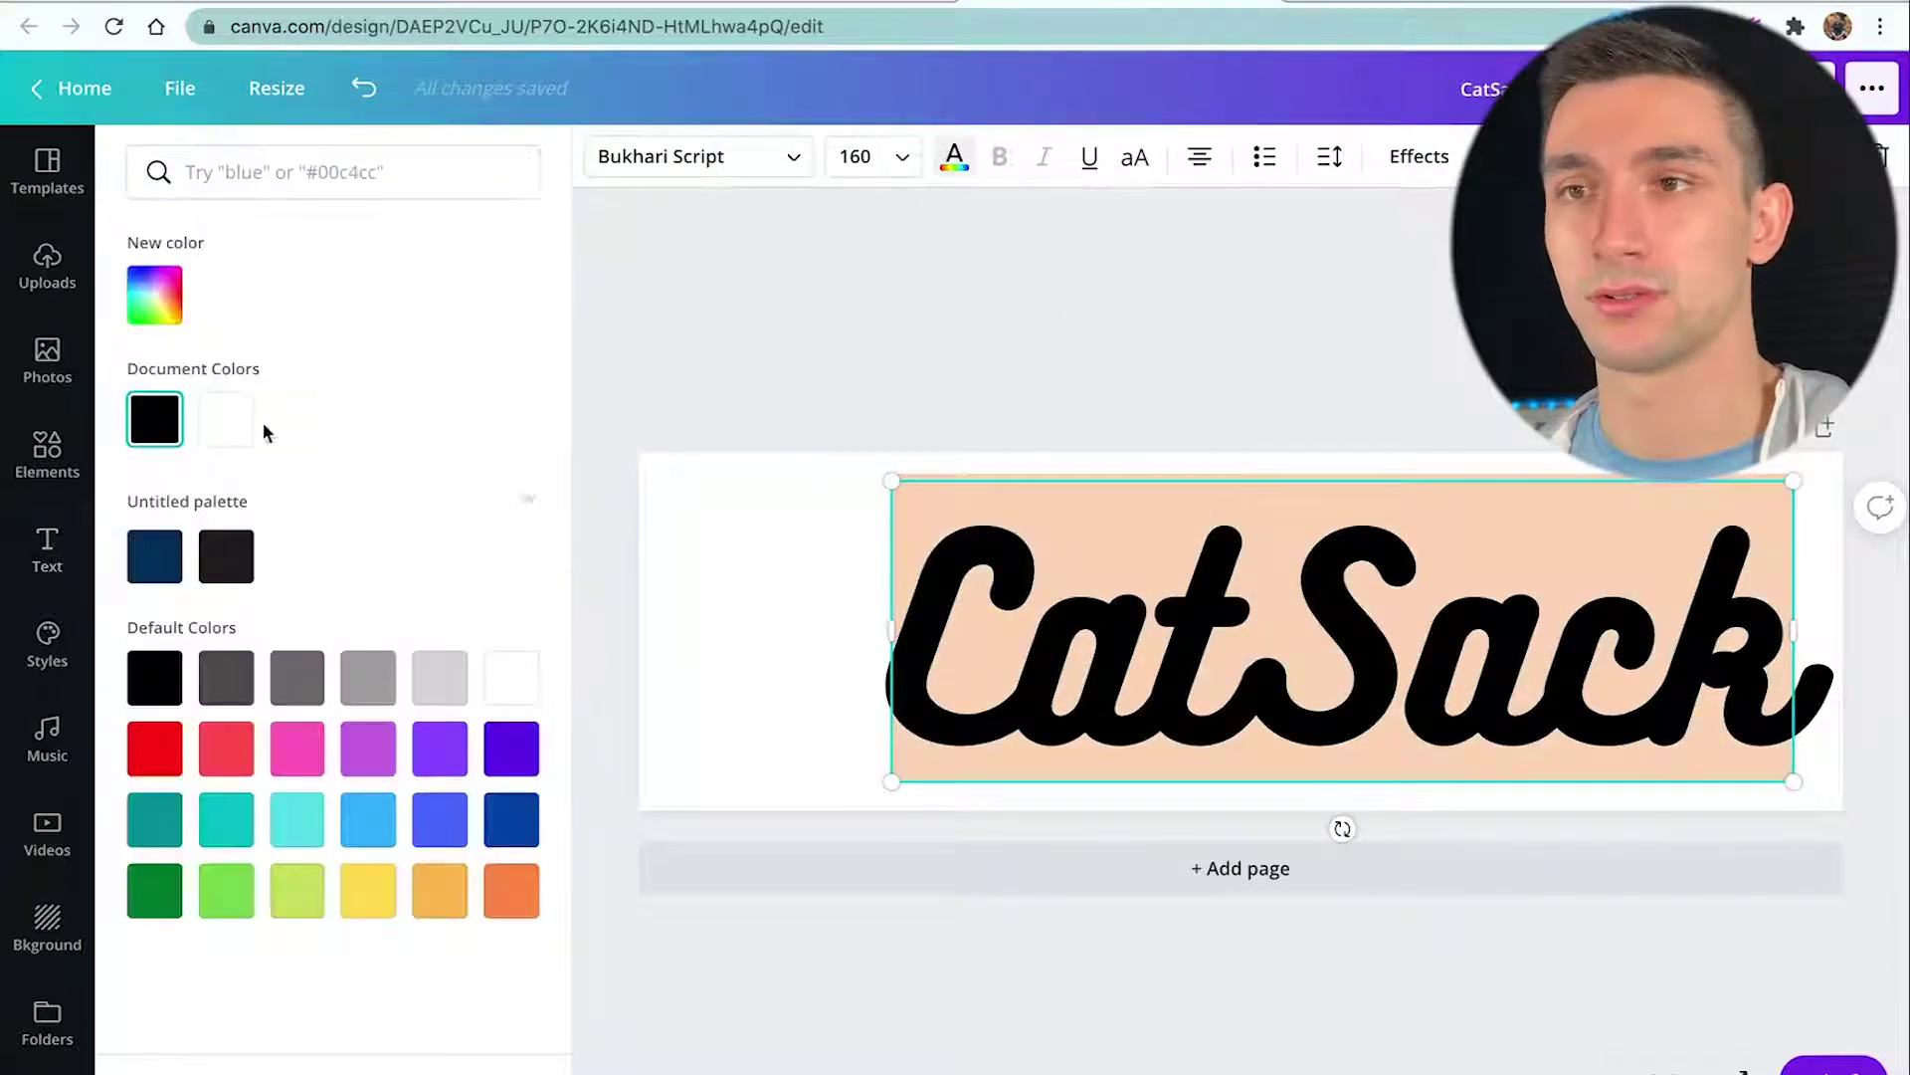
{"action": "left_click", "coordinate": [174, 279]}
{"action": "key", "text": "ctrl+v"}
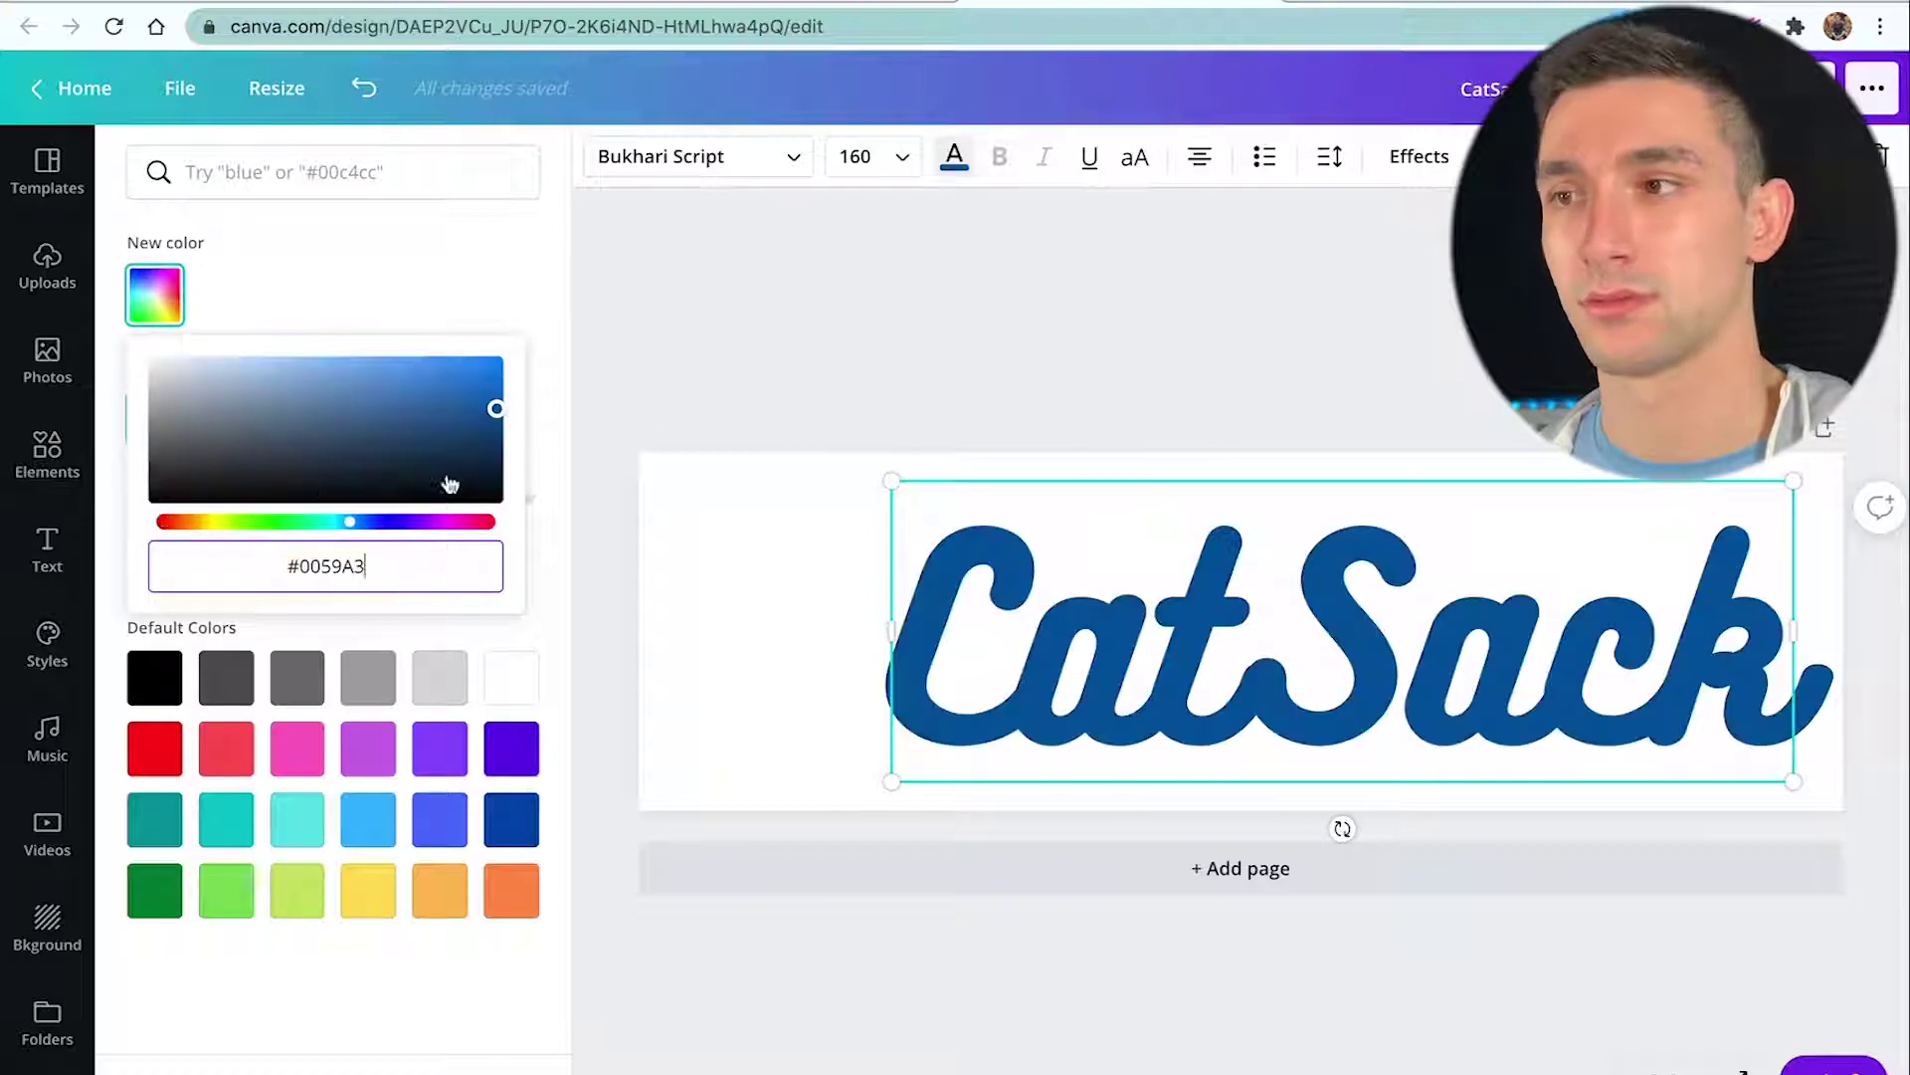
{"action": "left_click", "coordinate": [1262, 252]}
{"action": "left_click", "coordinate": [1263, 252]}
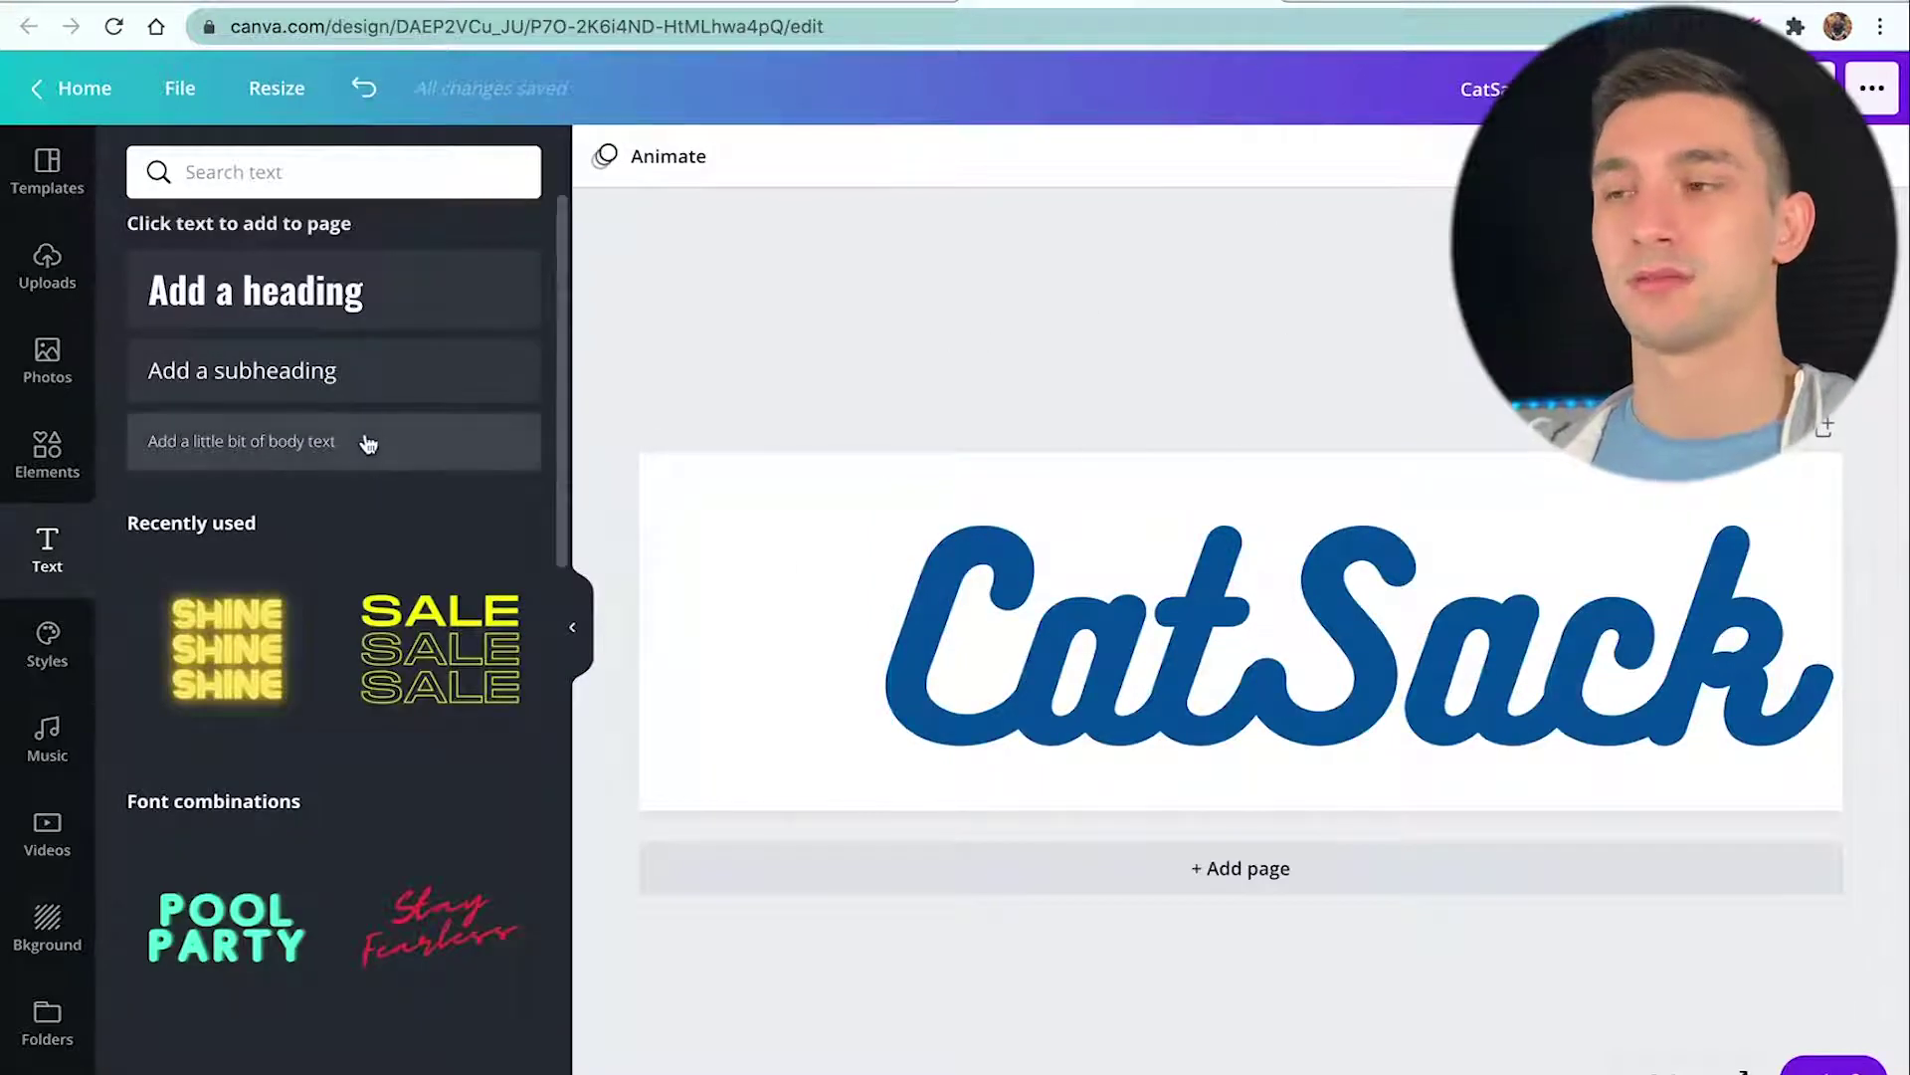
Search the elements library for "cat" and browse the graphics for one that suits the logo.
{"action": "left_click", "coordinate": [50, 455]}
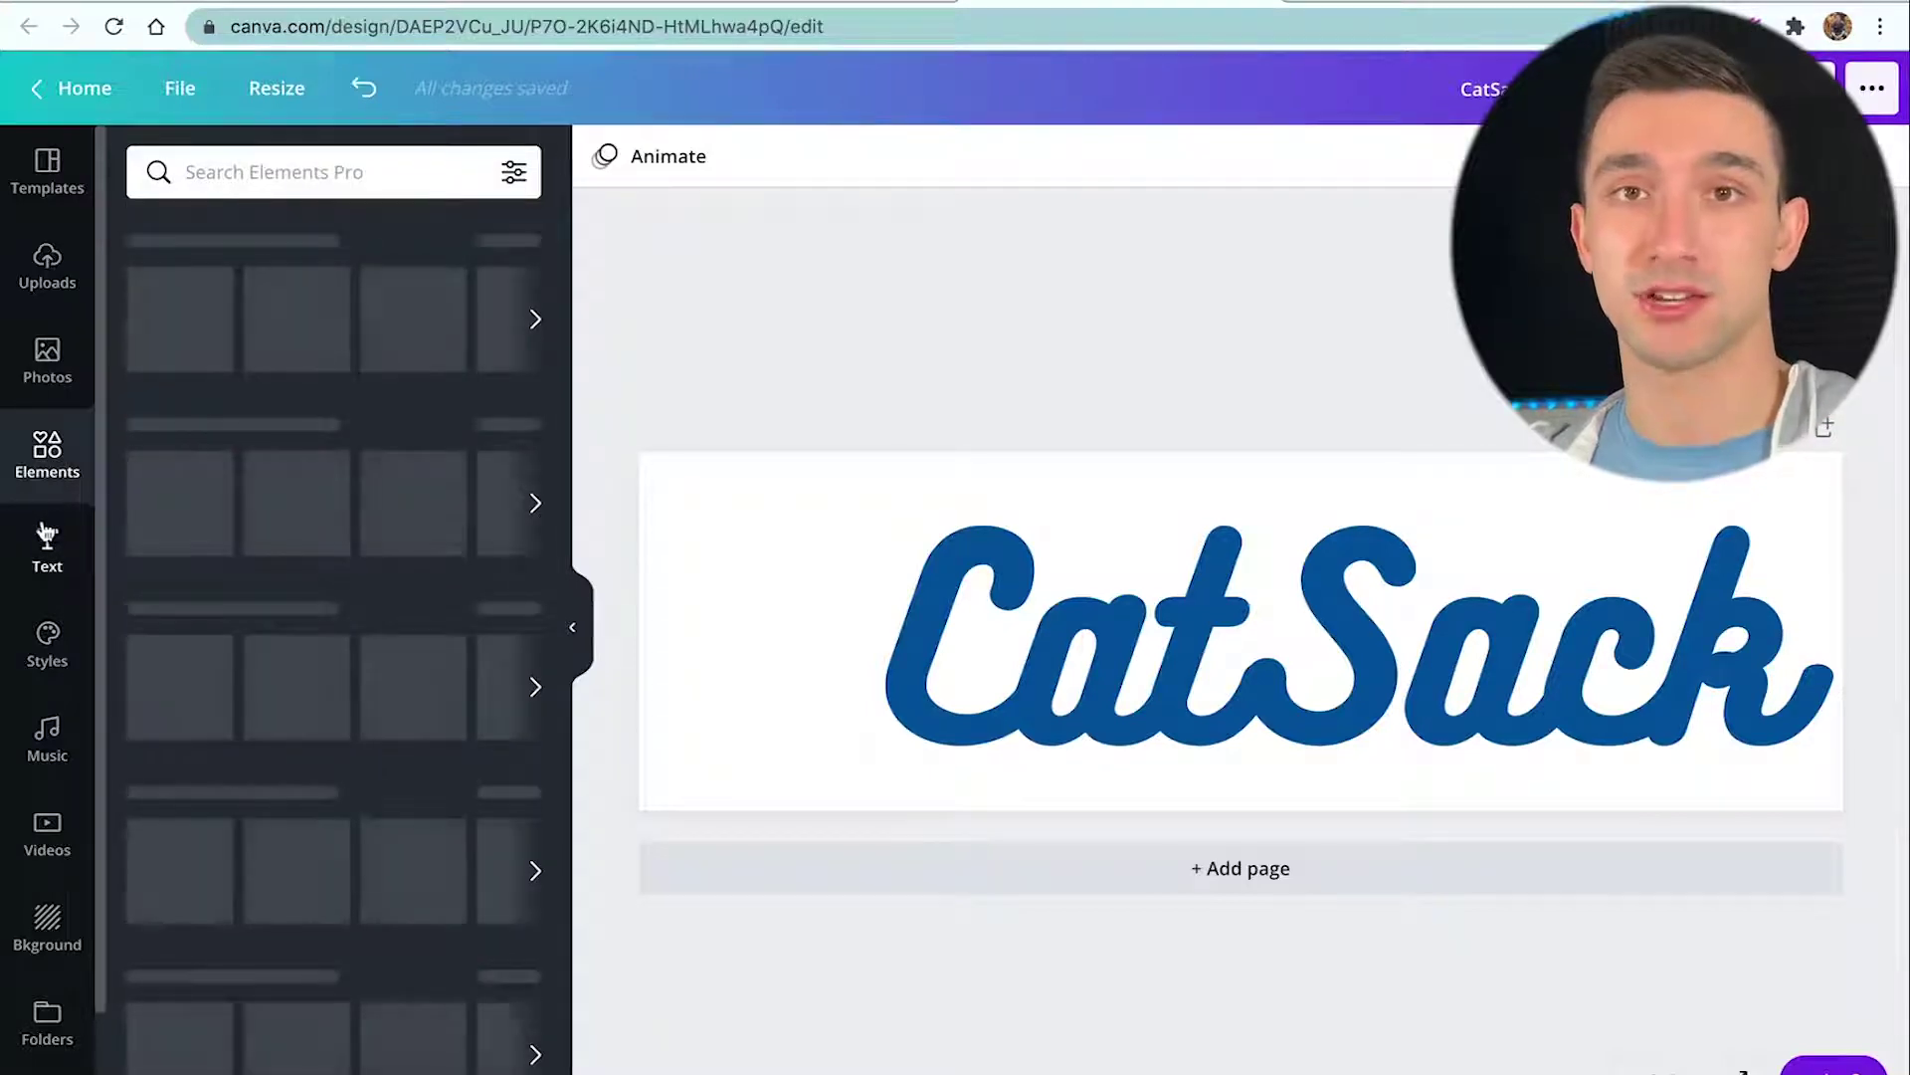
{"action": "left_click", "coordinate": [256, 164]}
{"action": "type", "text": "cat"}
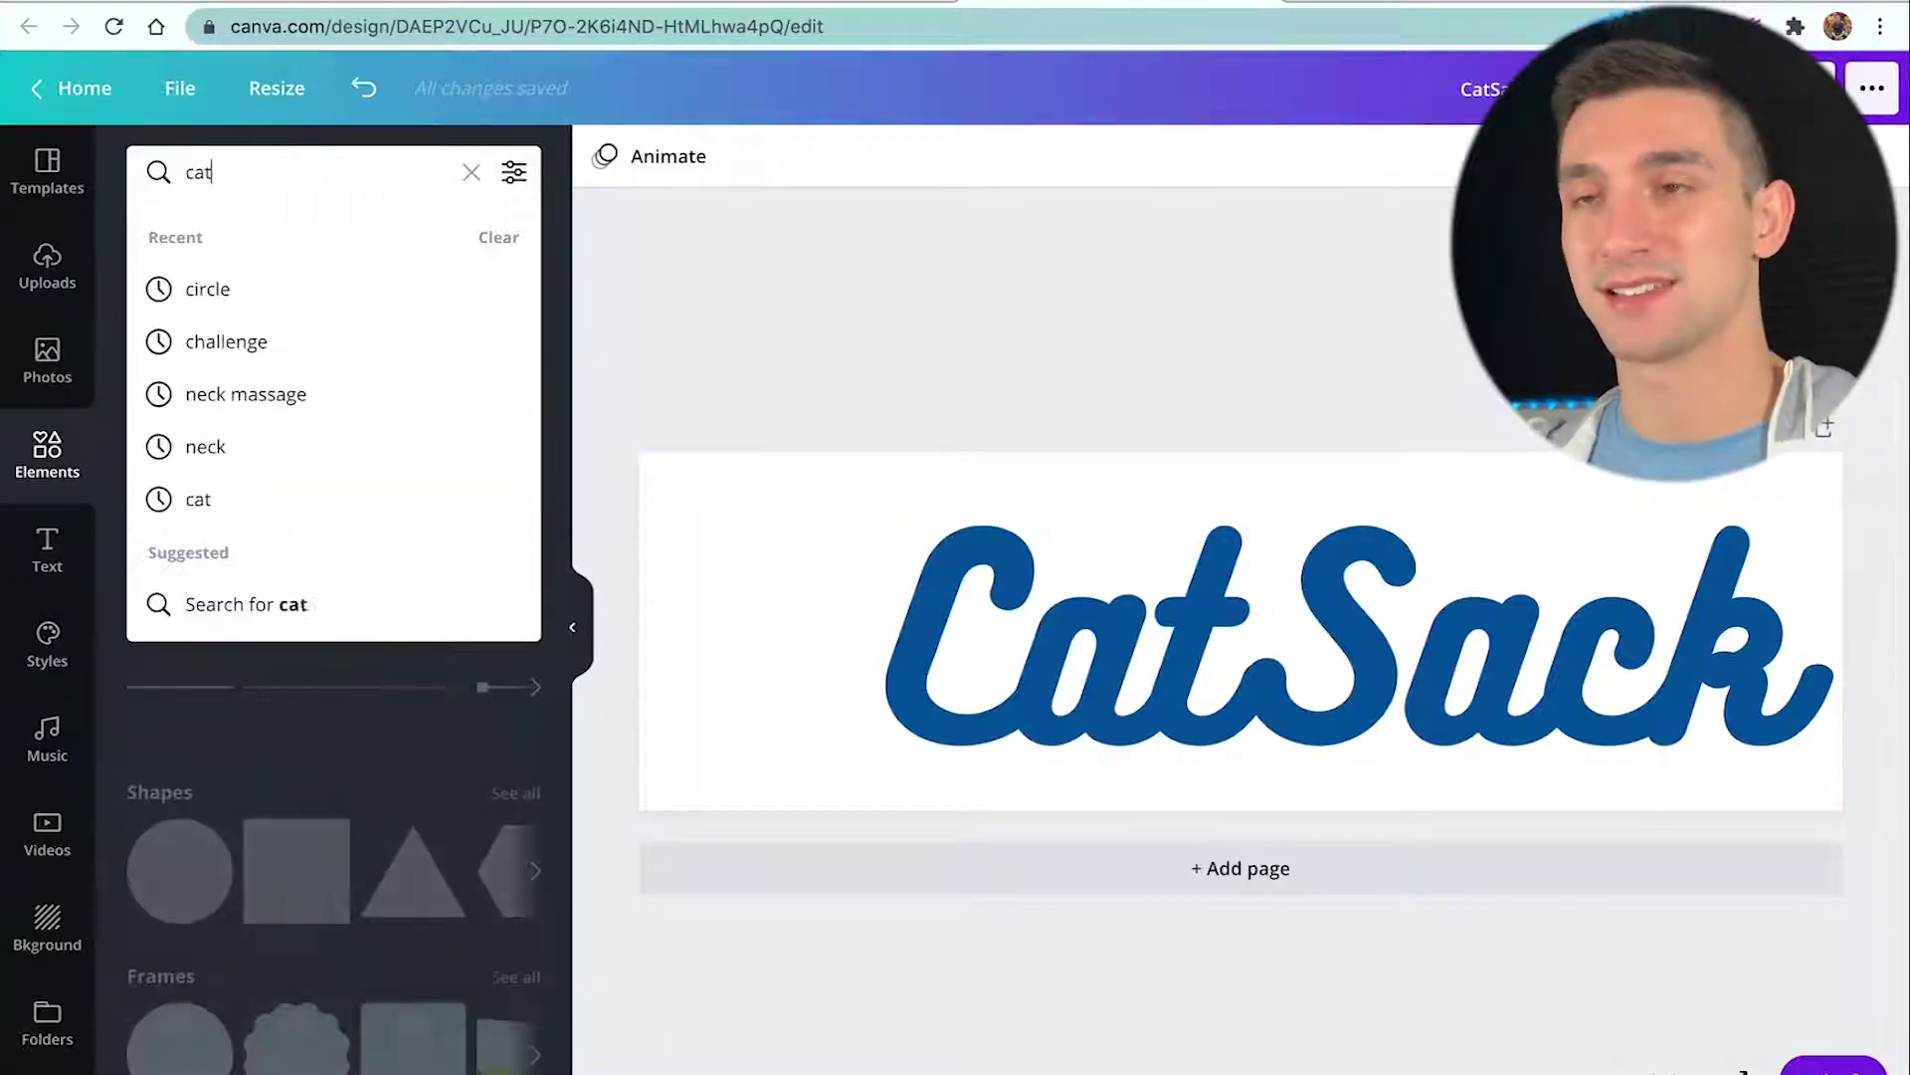
{"action": "key", "text": "Return"}
{"action": "scroll", "coordinate": [351, 468], "scroll_direction": "down", "scroll_amount": 3}
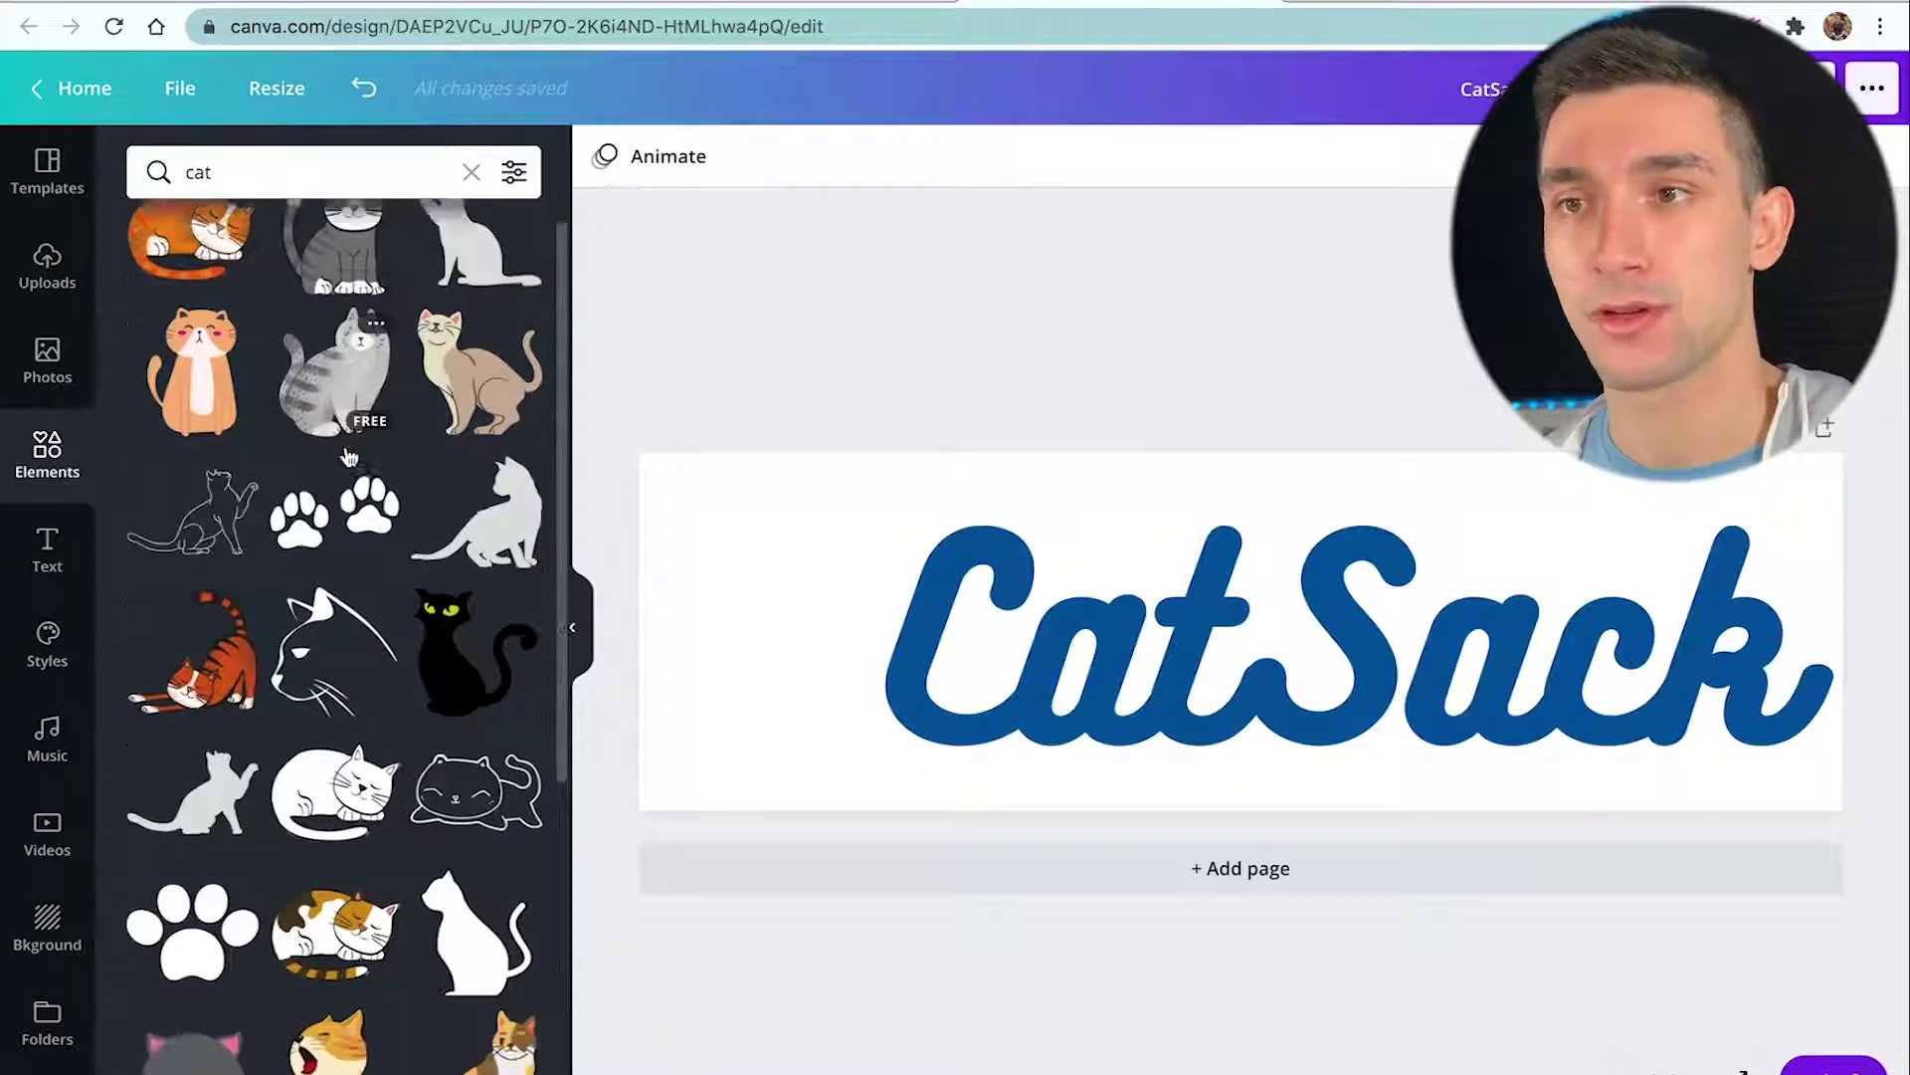
{"action": "scroll", "coordinate": [354, 467], "scroll_direction": "down", "scroll_amount": 3}
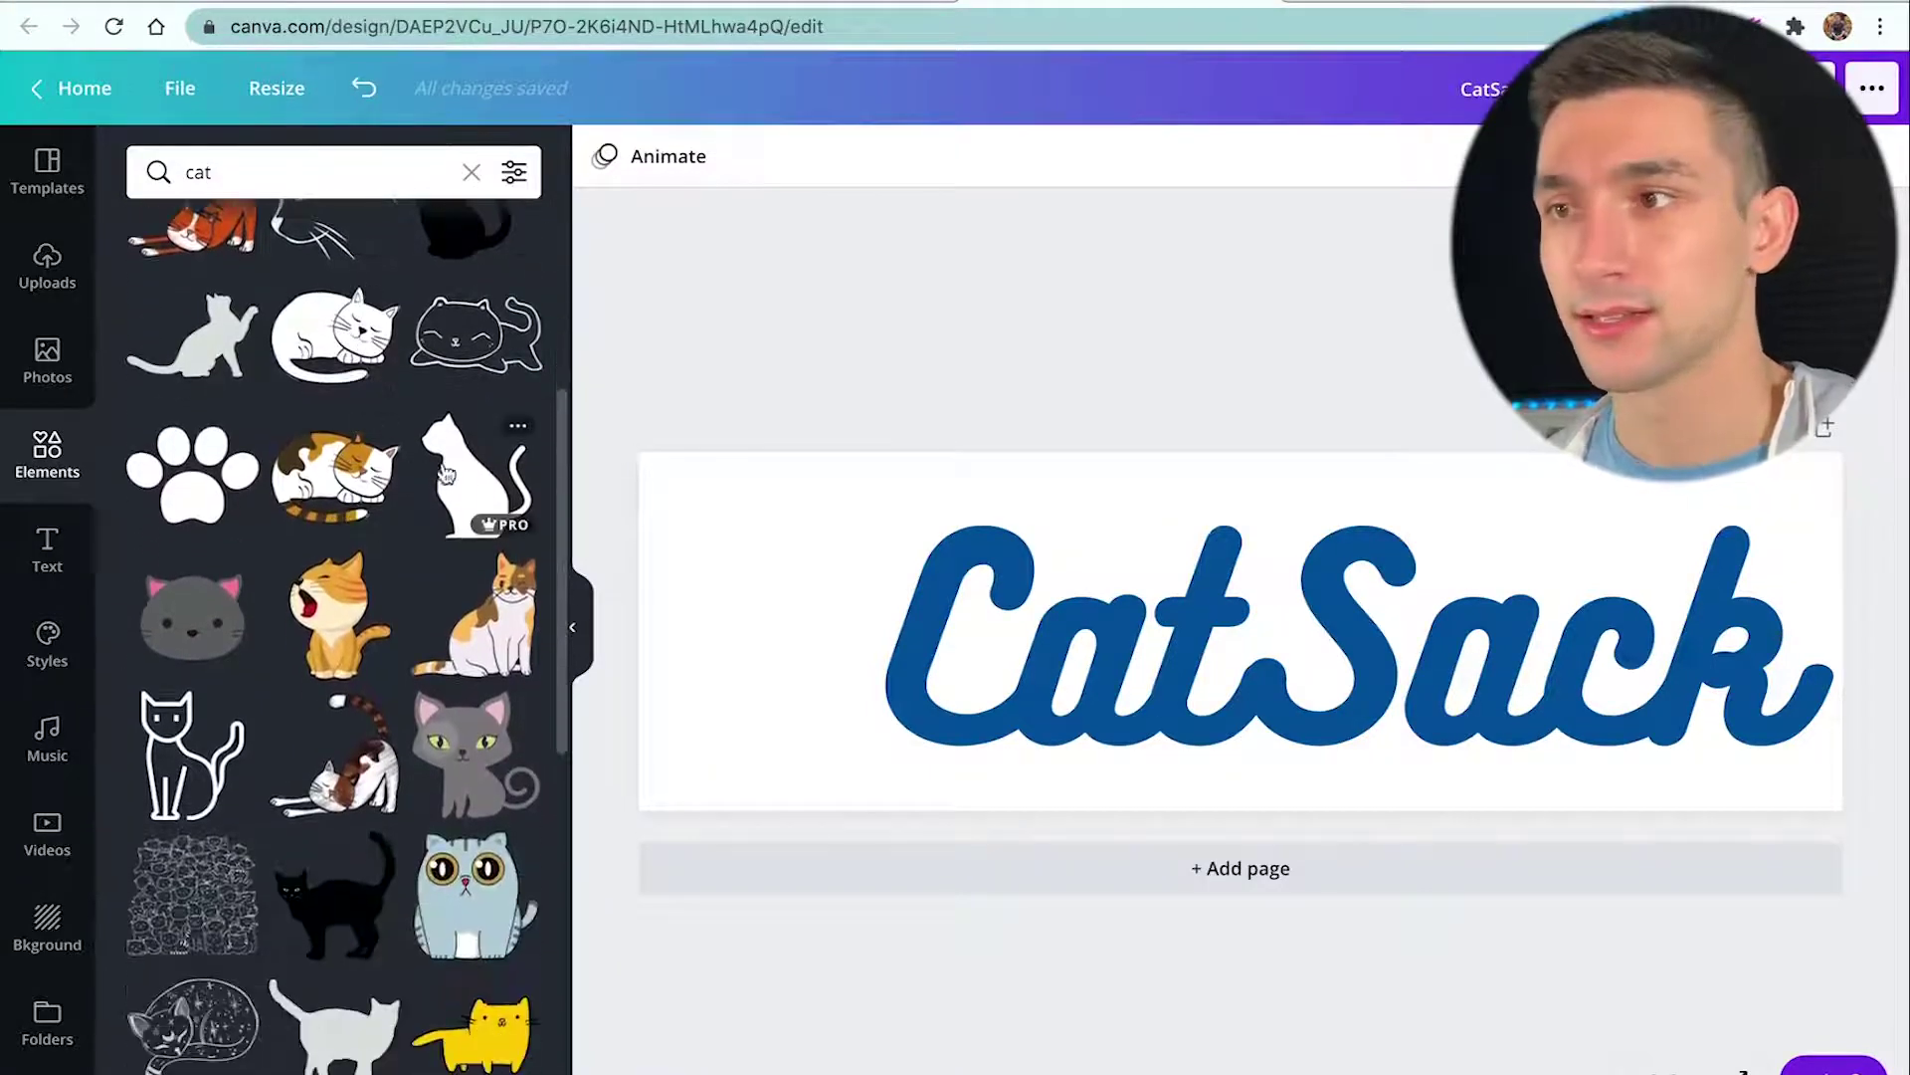
{"action": "scroll", "coordinate": [455, 471], "scroll_direction": "down", "scroll_amount": 1}
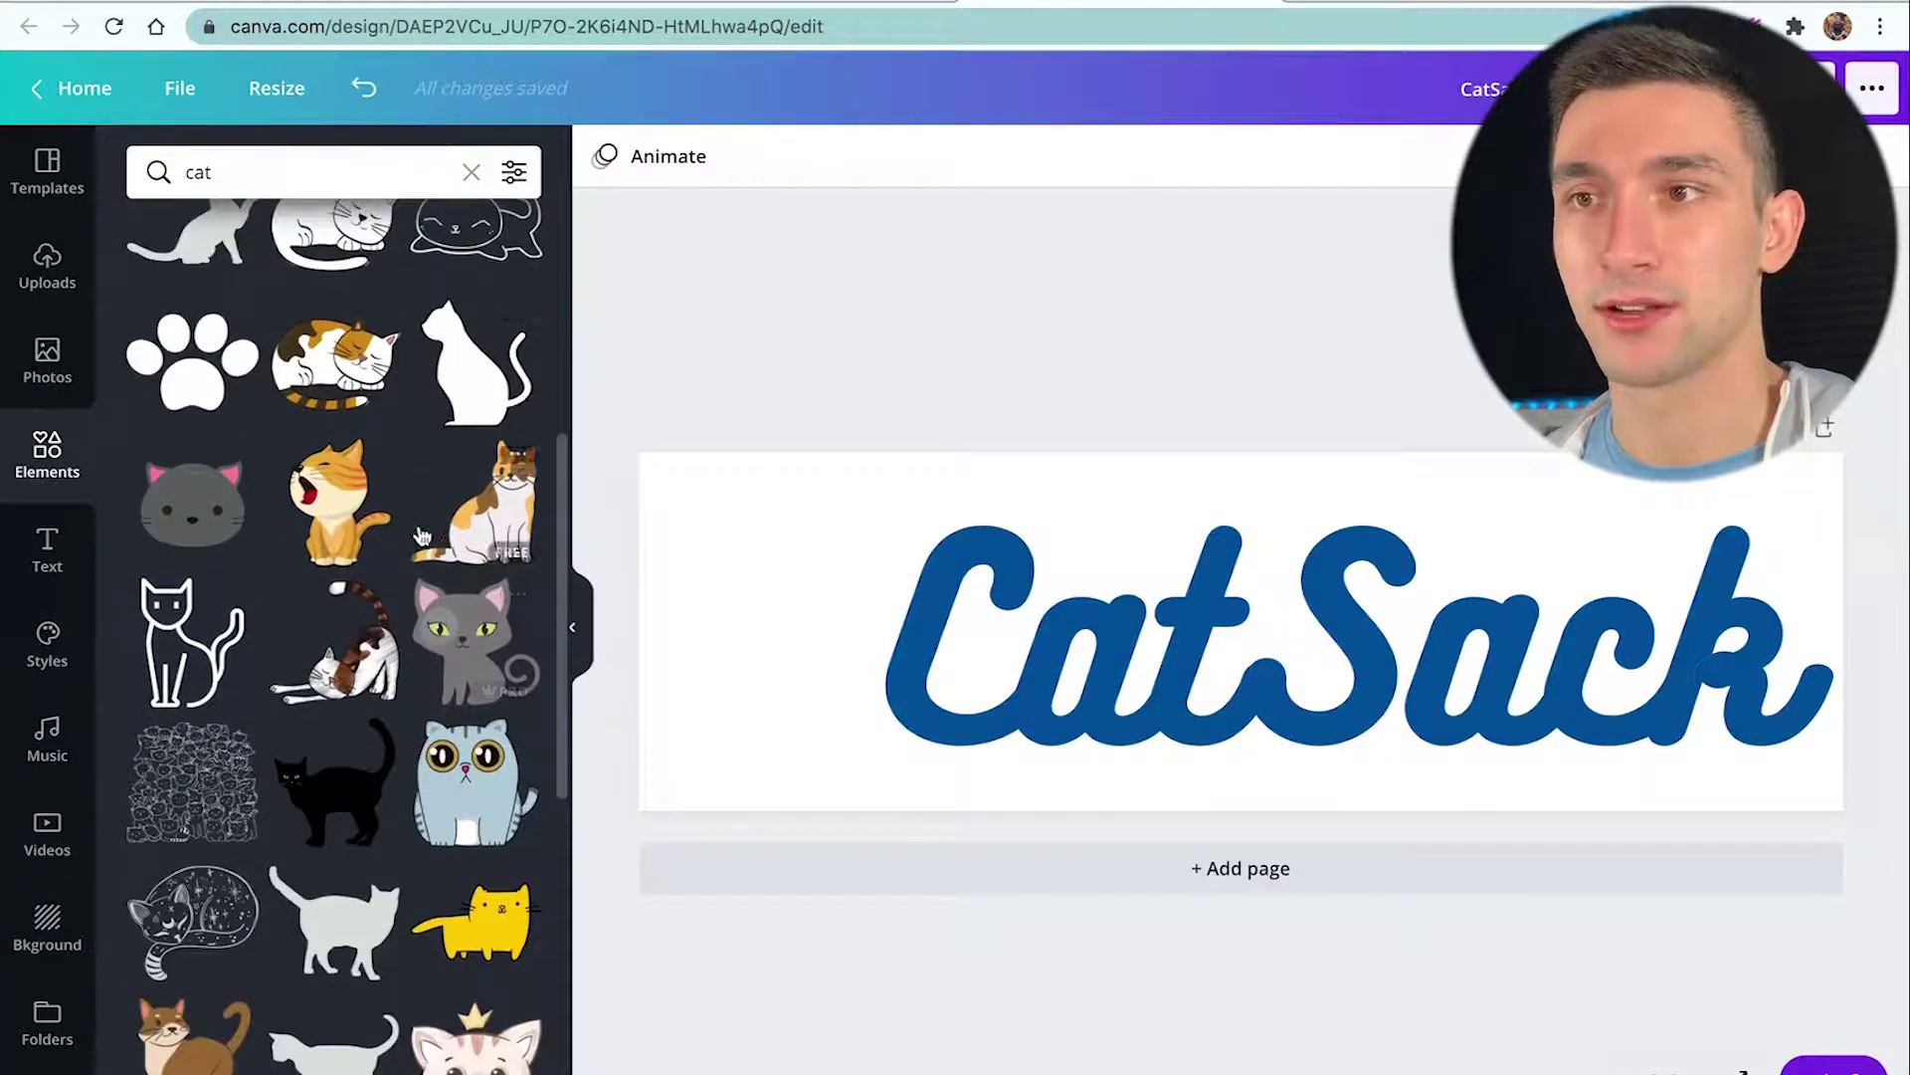
{"action": "scroll", "coordinate": [235, 458], "scroll_direction": "up", "scroll_amount": 1}
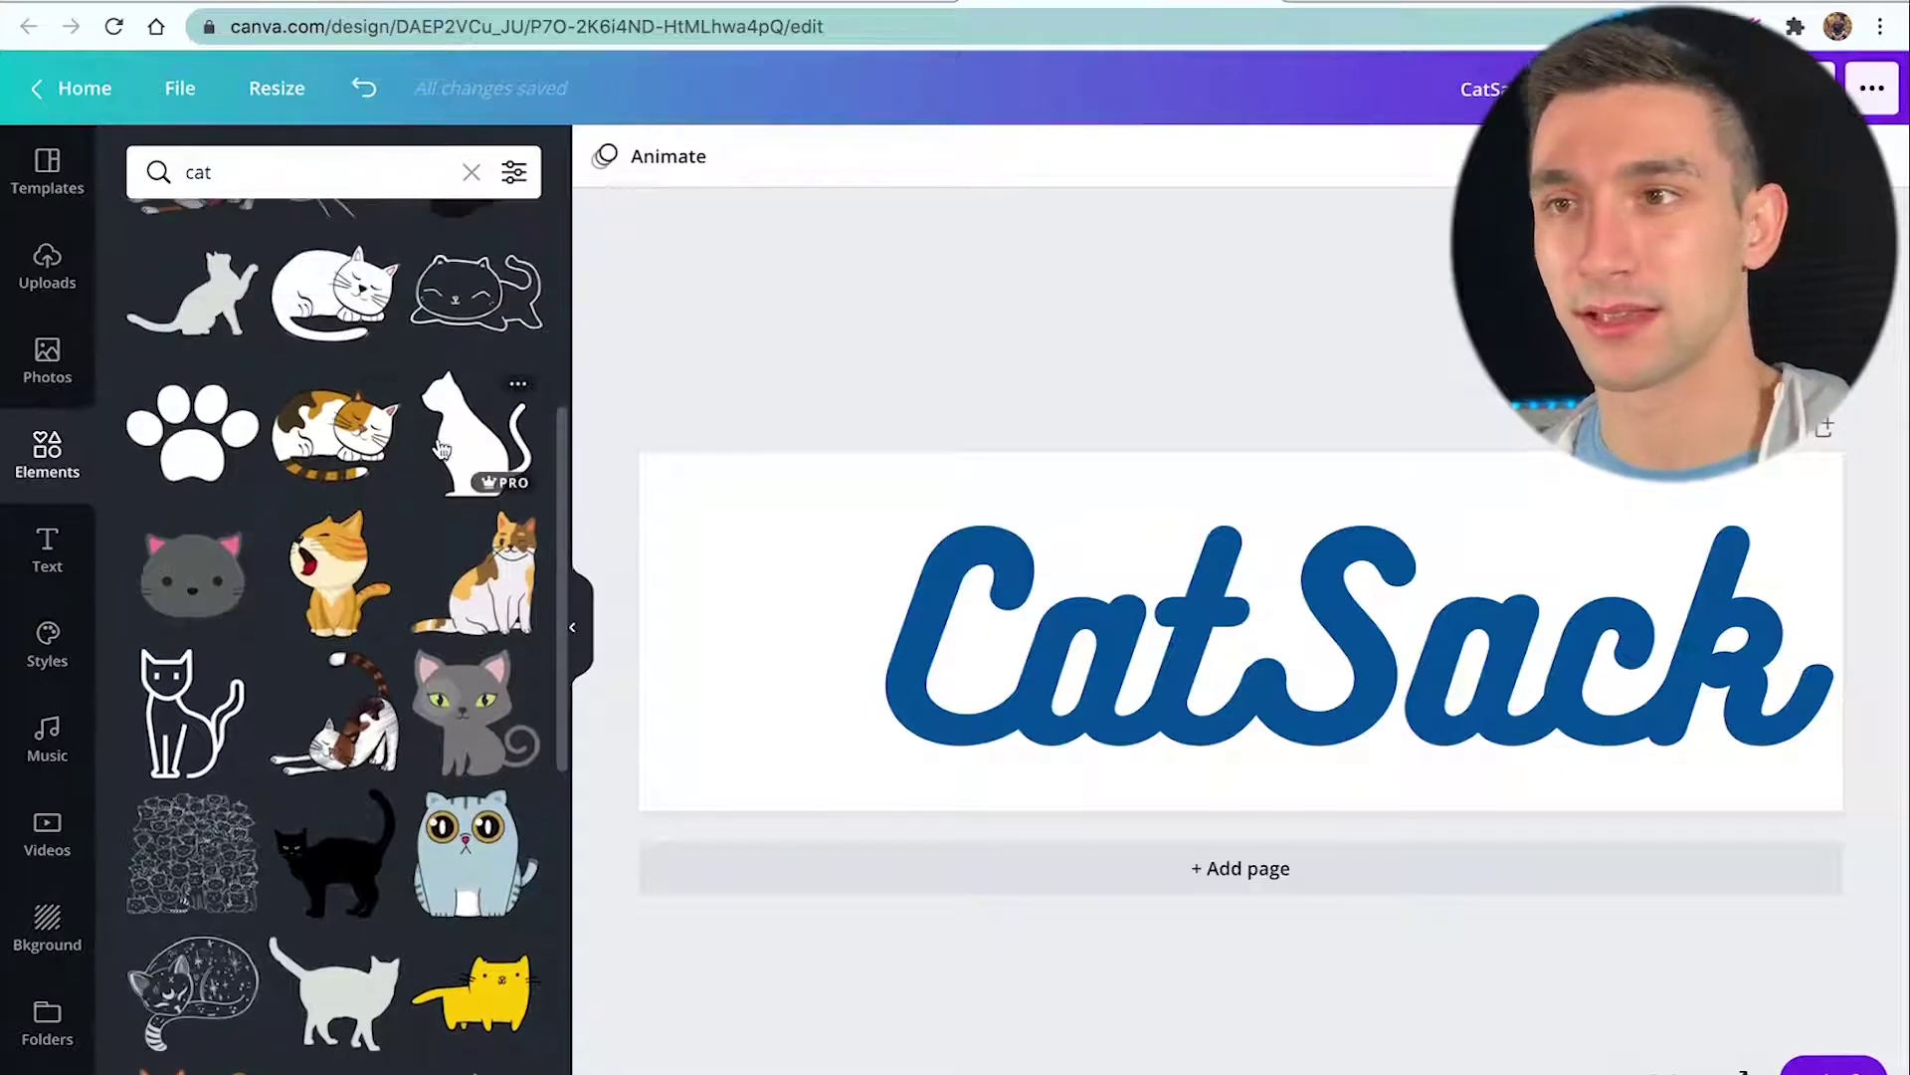
Add the plain white sitting cat graphic to the empty space before the CatSack heading and enlarge it to about the lettering's height.
{"action": "left_click", "coordinate": [475, 428]}
{"action": "left_click_drag", "start_coordinate": [861, 637], "coordinate": [724, 639]}
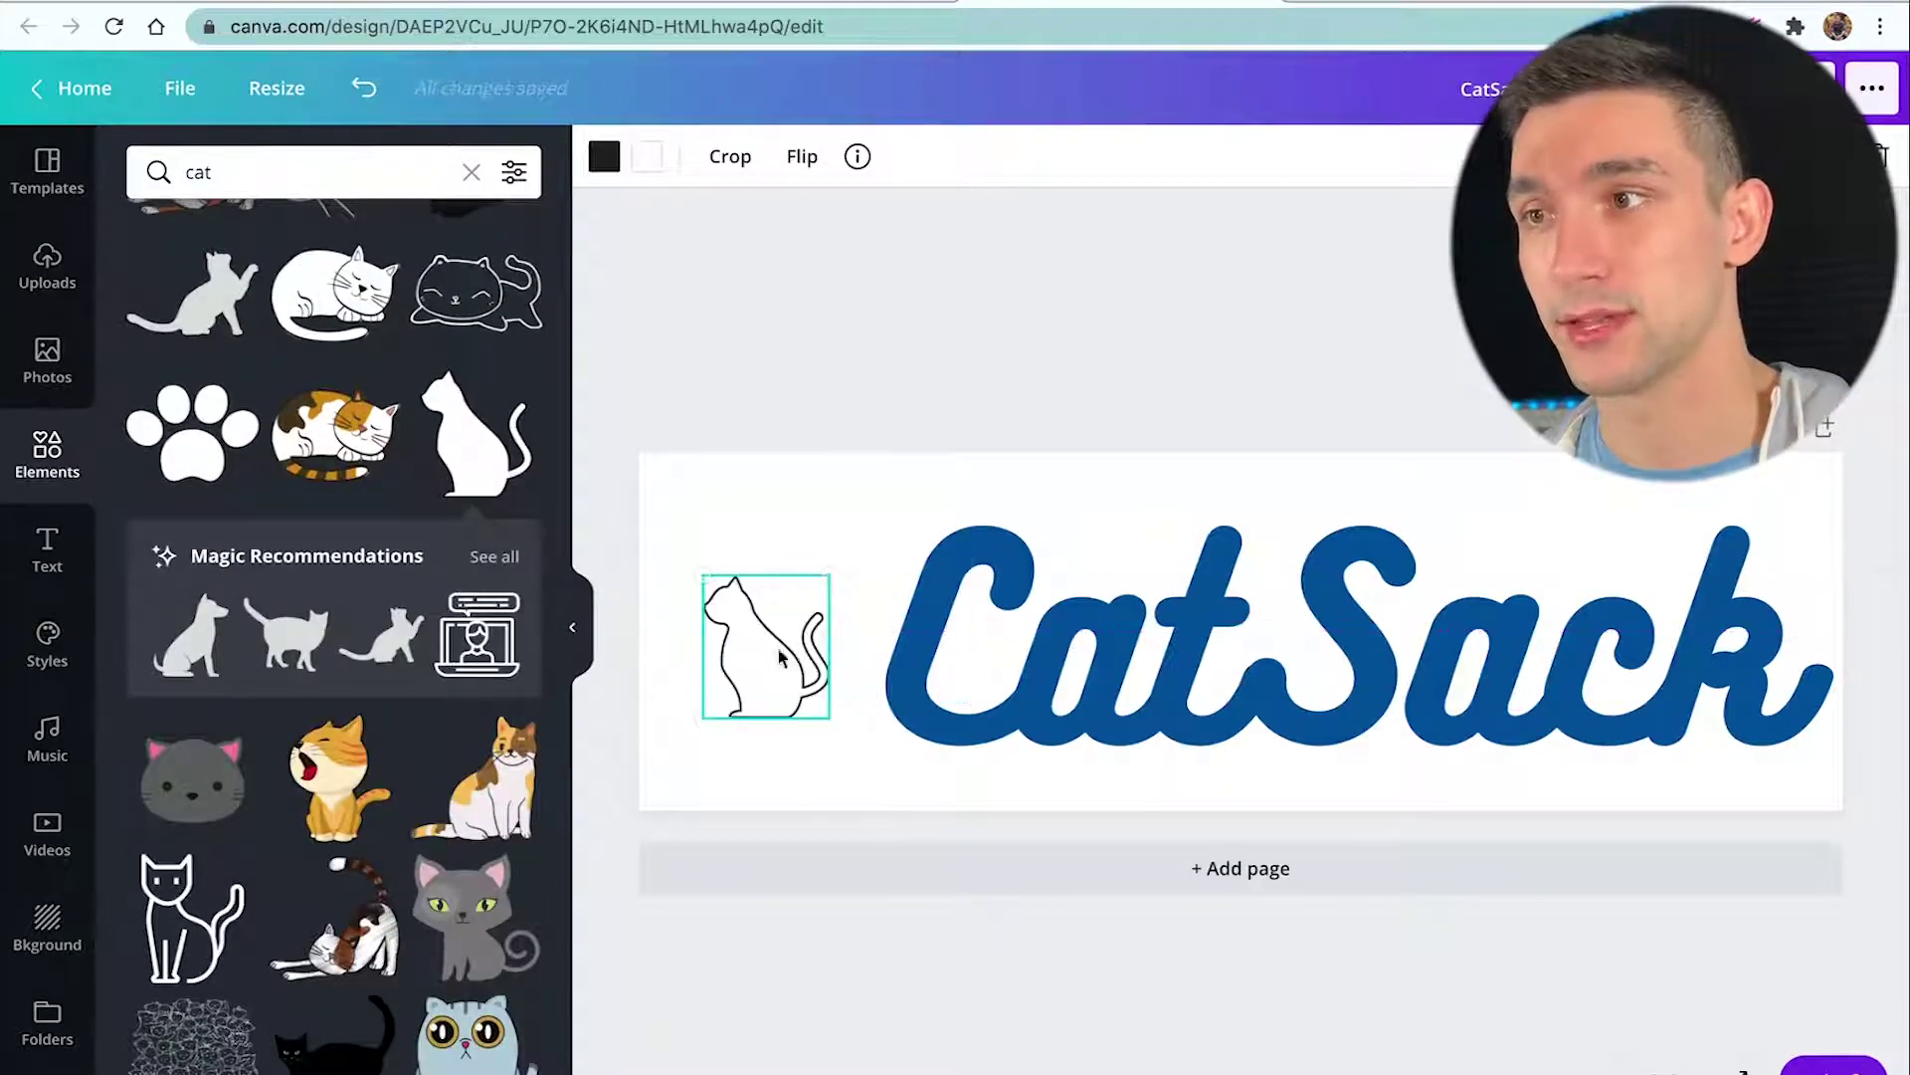
{"action": "left_click_drag", "start_coordinate": [831, 569], "coordinate": [908, 503]}
{"action": "left_click_drag", "start_coordinate": [829, 647], "coordinate": [802, 664]}
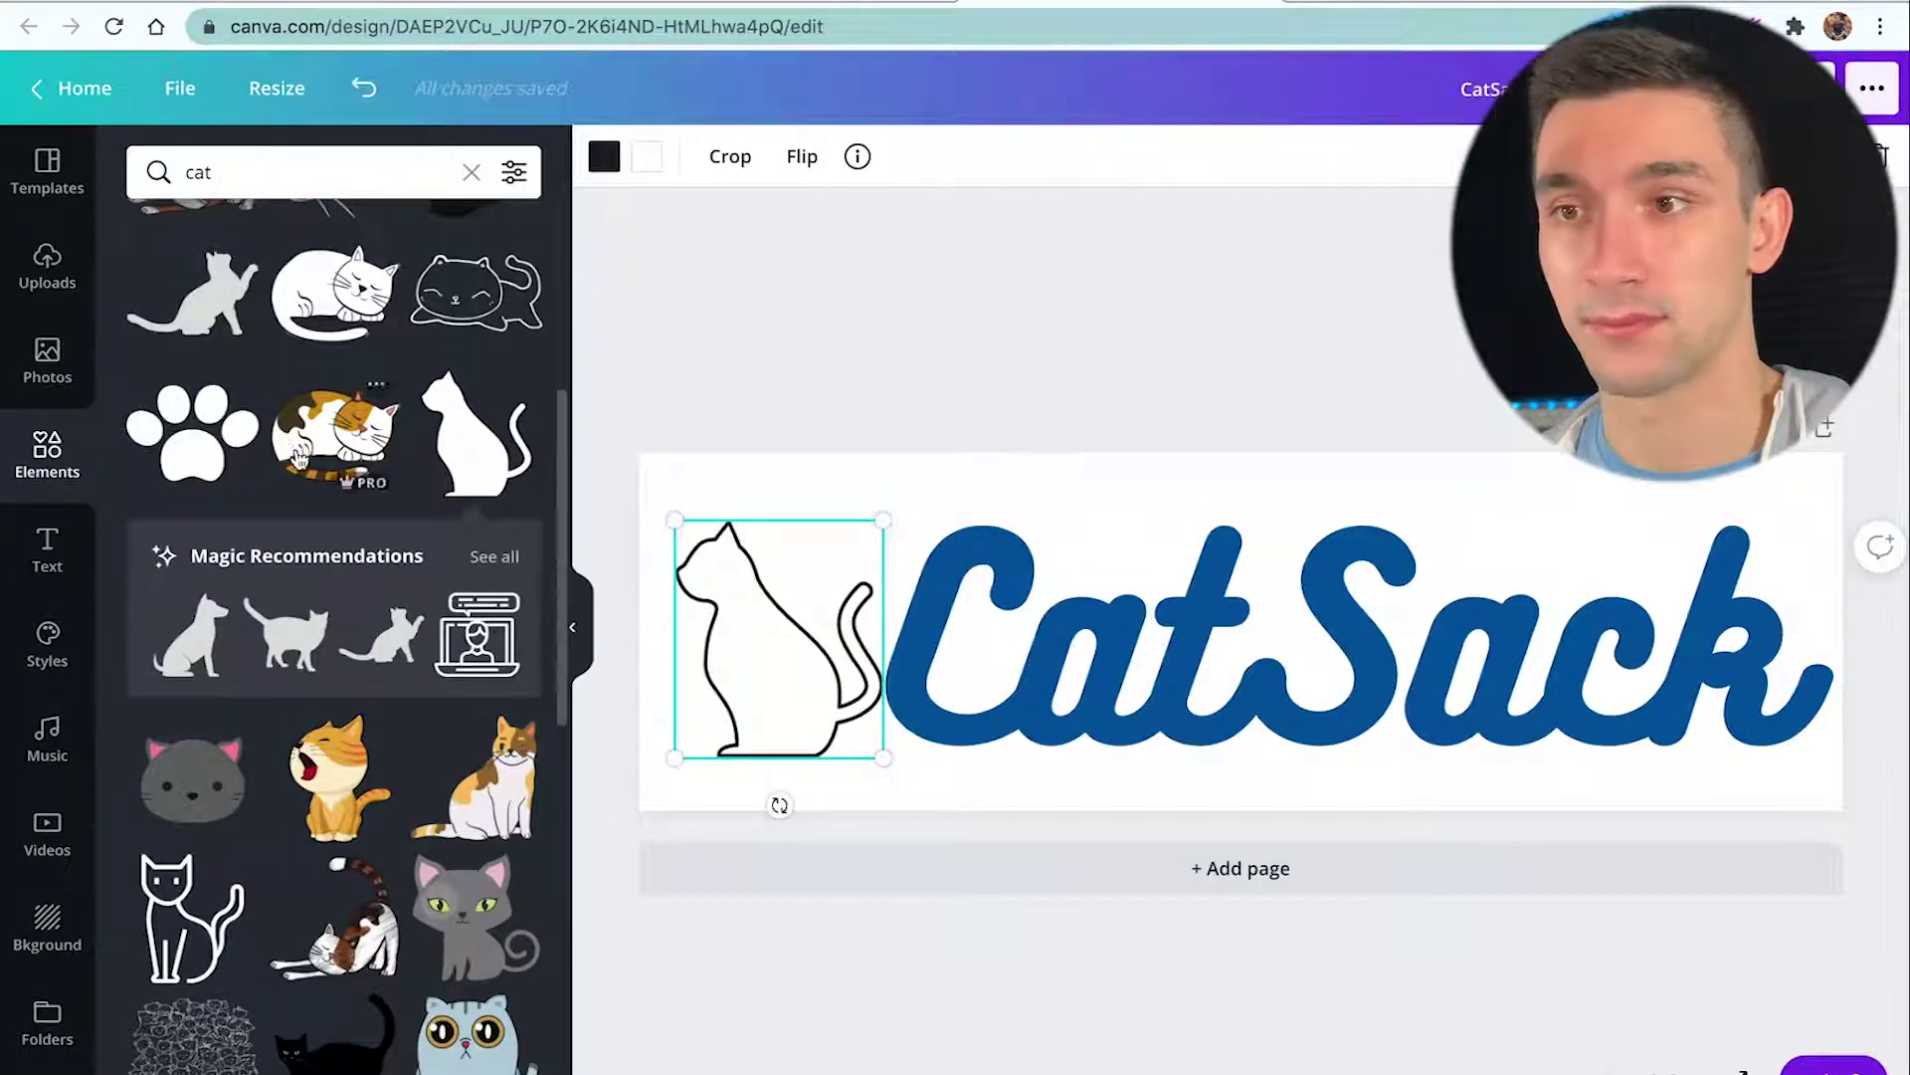
Add the cat face inside a circle outline from the results and delete the sitting cat from the canvas.
{"action": "scroll", "coordinate": [311, 514], "scroll_direction": "down", "scroll_amount": 10}
{"action": "scroll", "coordinate": [312, 514], "scroll_direction": "up", "scroll_amount": 1}
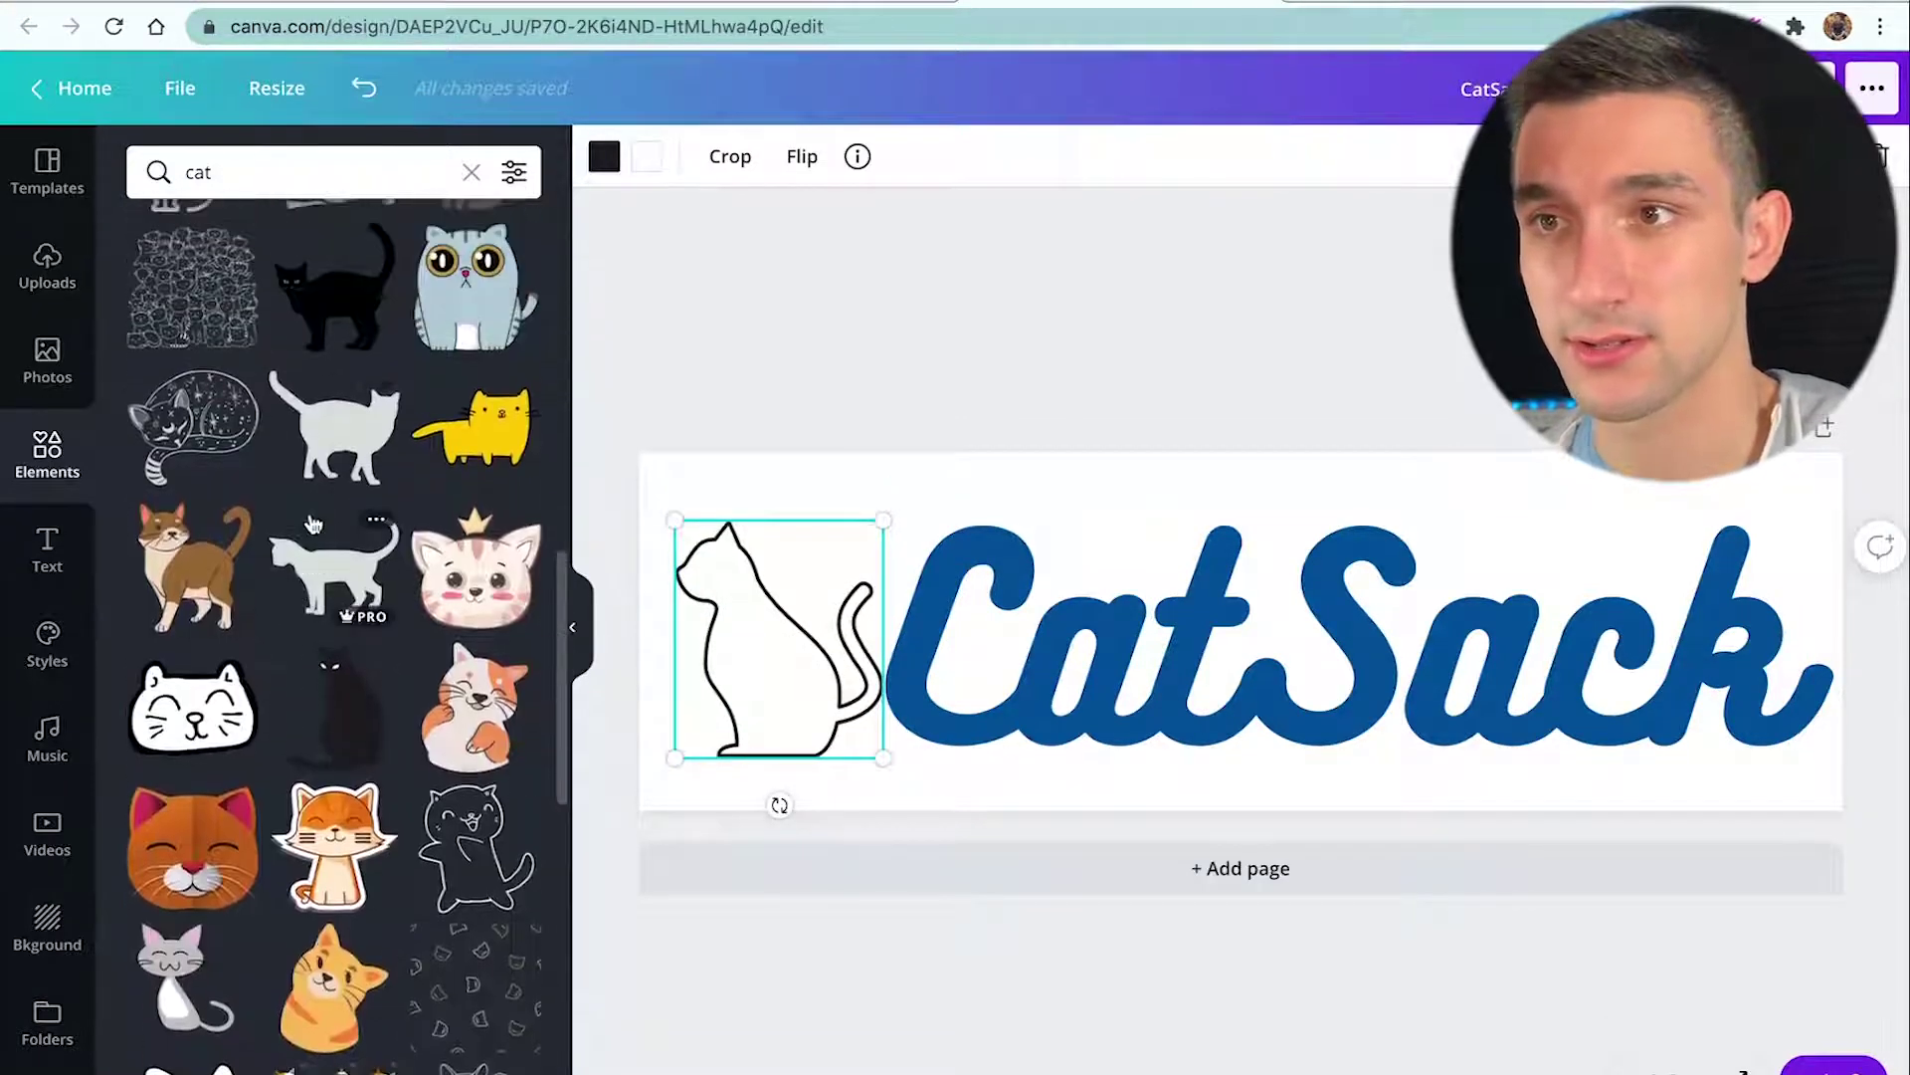
{"action": "scroll", "coordinate": [313, 514], "scroll_direction": "down", "scroll_amount": 3}
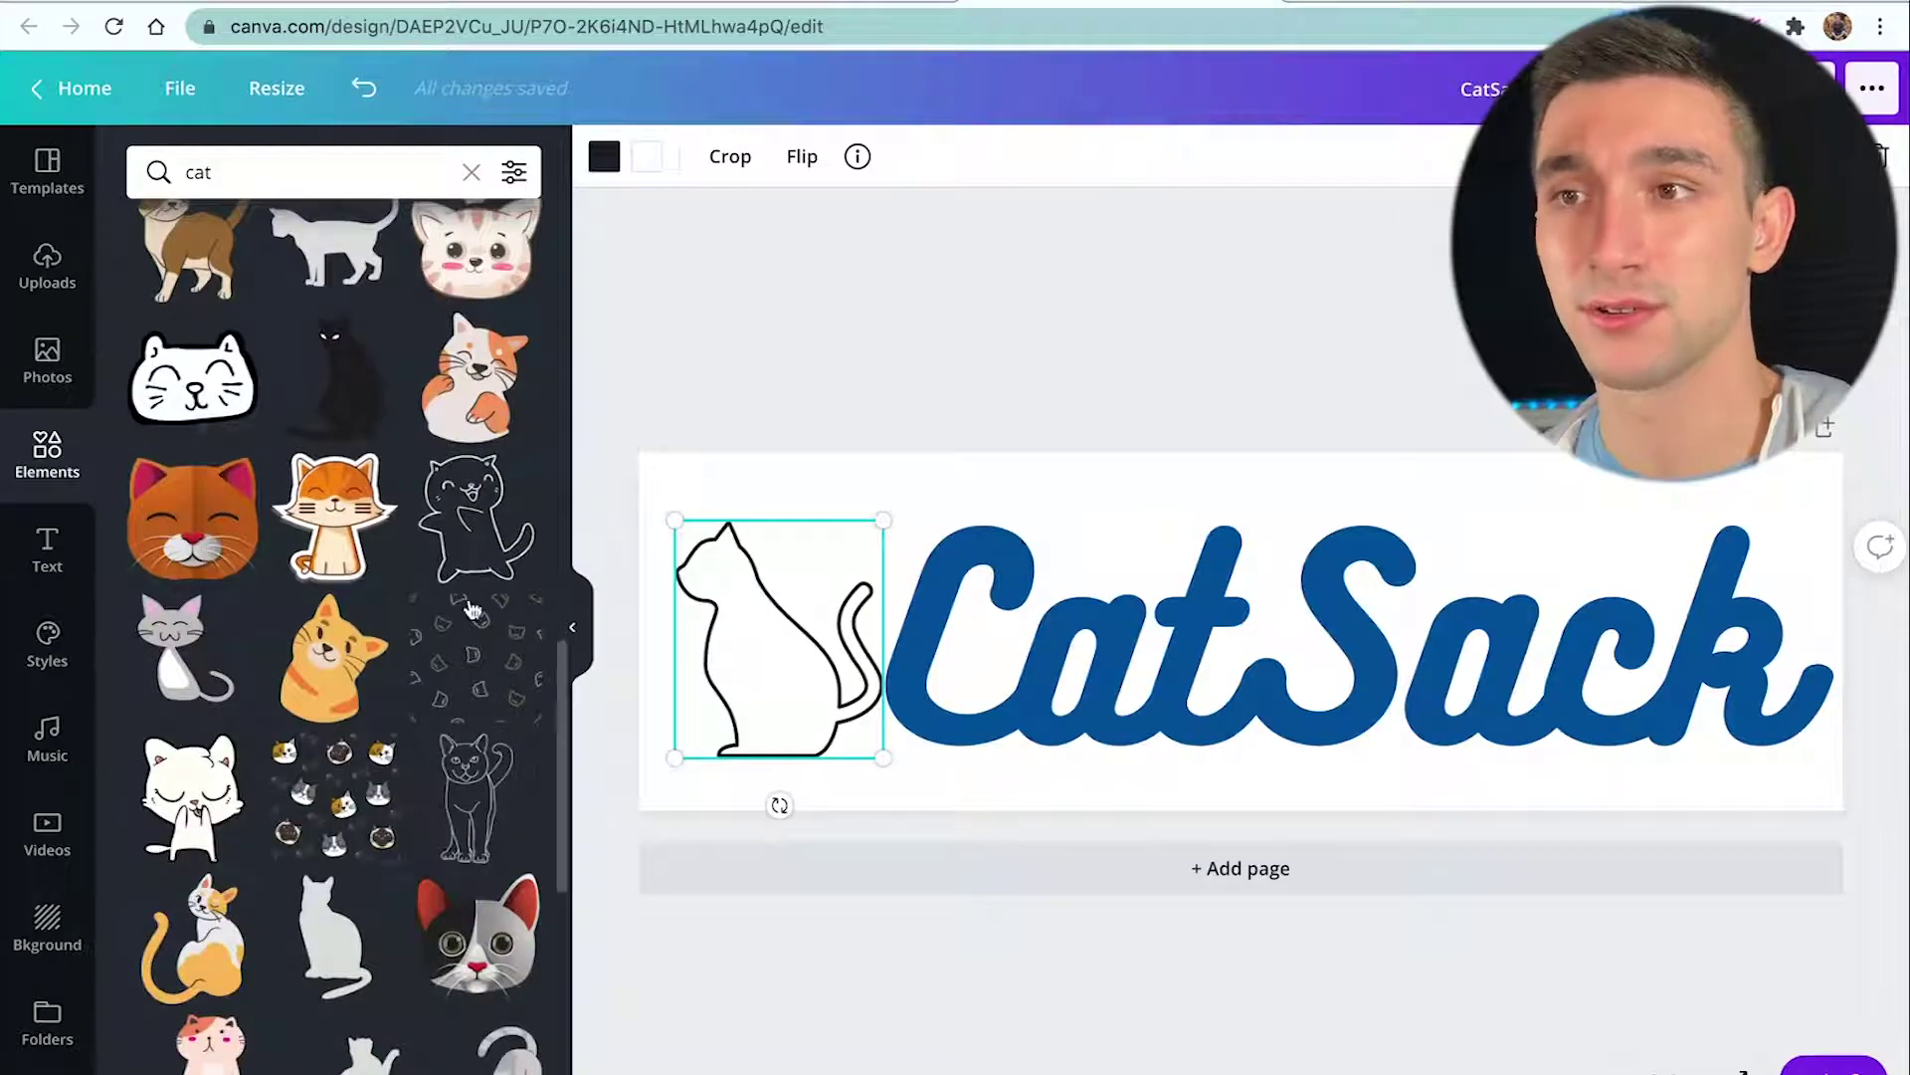
{"action": "scroll", "coordinate": [349, 612], "scroll_direction": "down", "scroll_amount": 10}
{"action": "scroll", "coordinate": [373, 602], "scroll_direction": "down", "scroll_amount": 5}
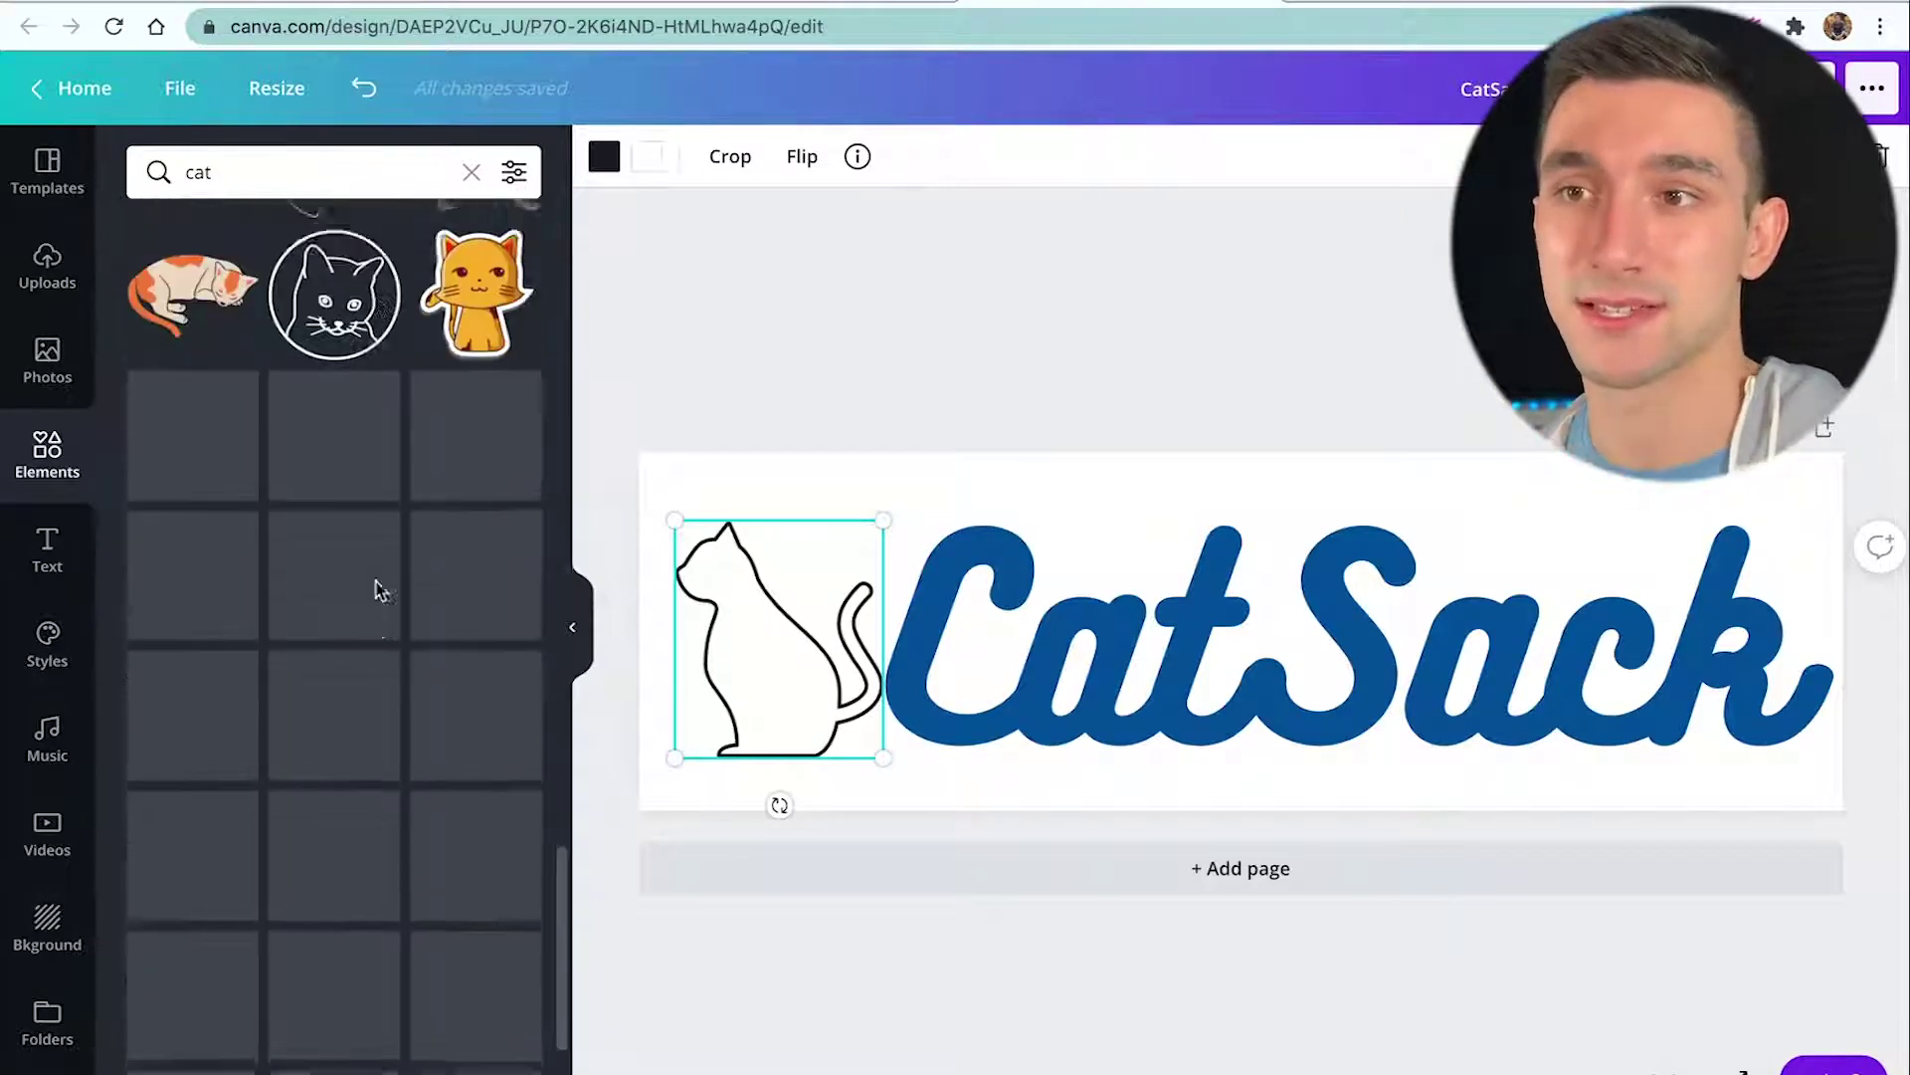
{"action": "left_click", "coordinate": [343, 293]}
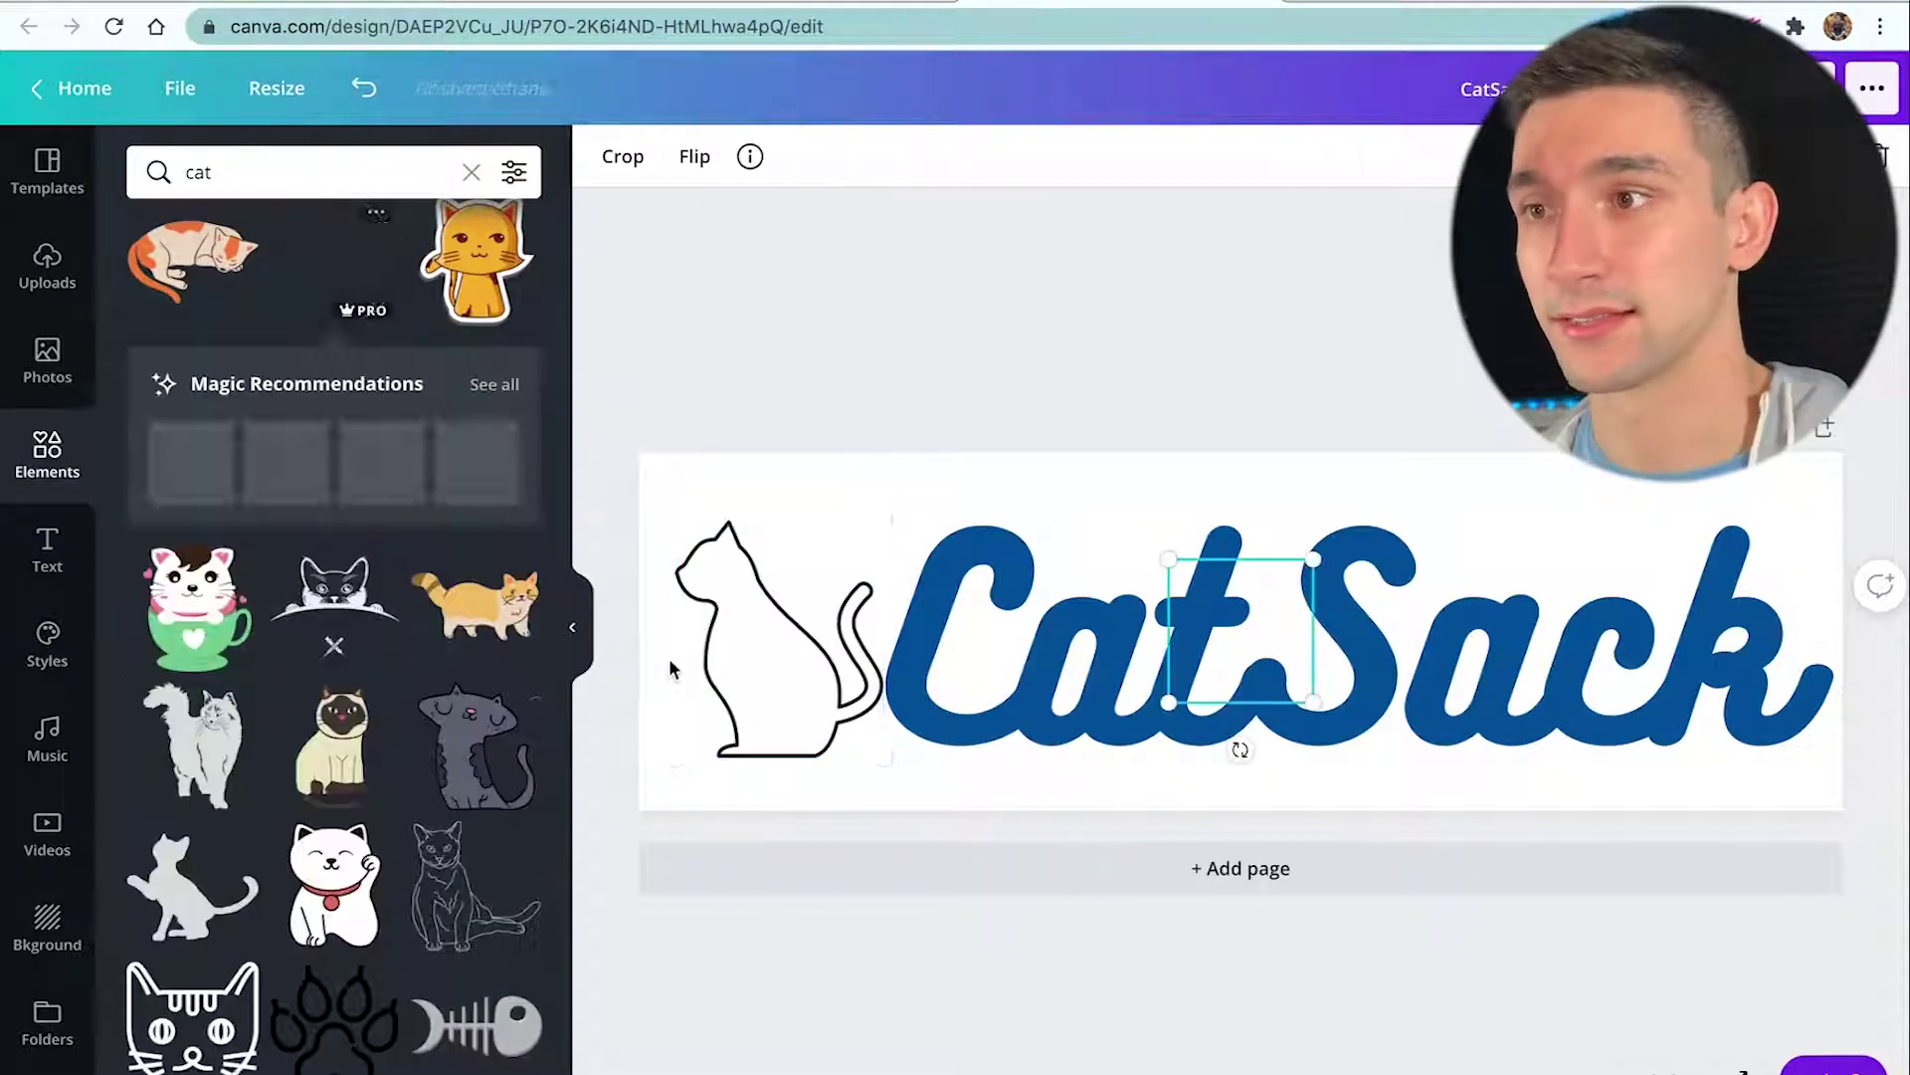
{"action": "left_click", "coordinate": [720, 639]}
{"action": "key", "text": "Delete"}
Move the circled cat face in front of the CatSack heading and enlarge it to fill the gap.
{"action": "left_click_drag", "start_coordinate": [1198, 615], "coordinate": [670, 636]}
{"action": "left_click_drag", "start_coordinate": [785, 581], "coordinate": [864, 537]}
{"action": "mouse_move", "coordinate": [756, 617]}
{"action": "left_mouse_down"}
{"action": "mouse_move", "coordinate": [799, 639]}
{"action": "mouse_move", "coordinate": [776, 638]}
{"action": "left_mouse_up"}
{"action": "key", "text": "Escape"}
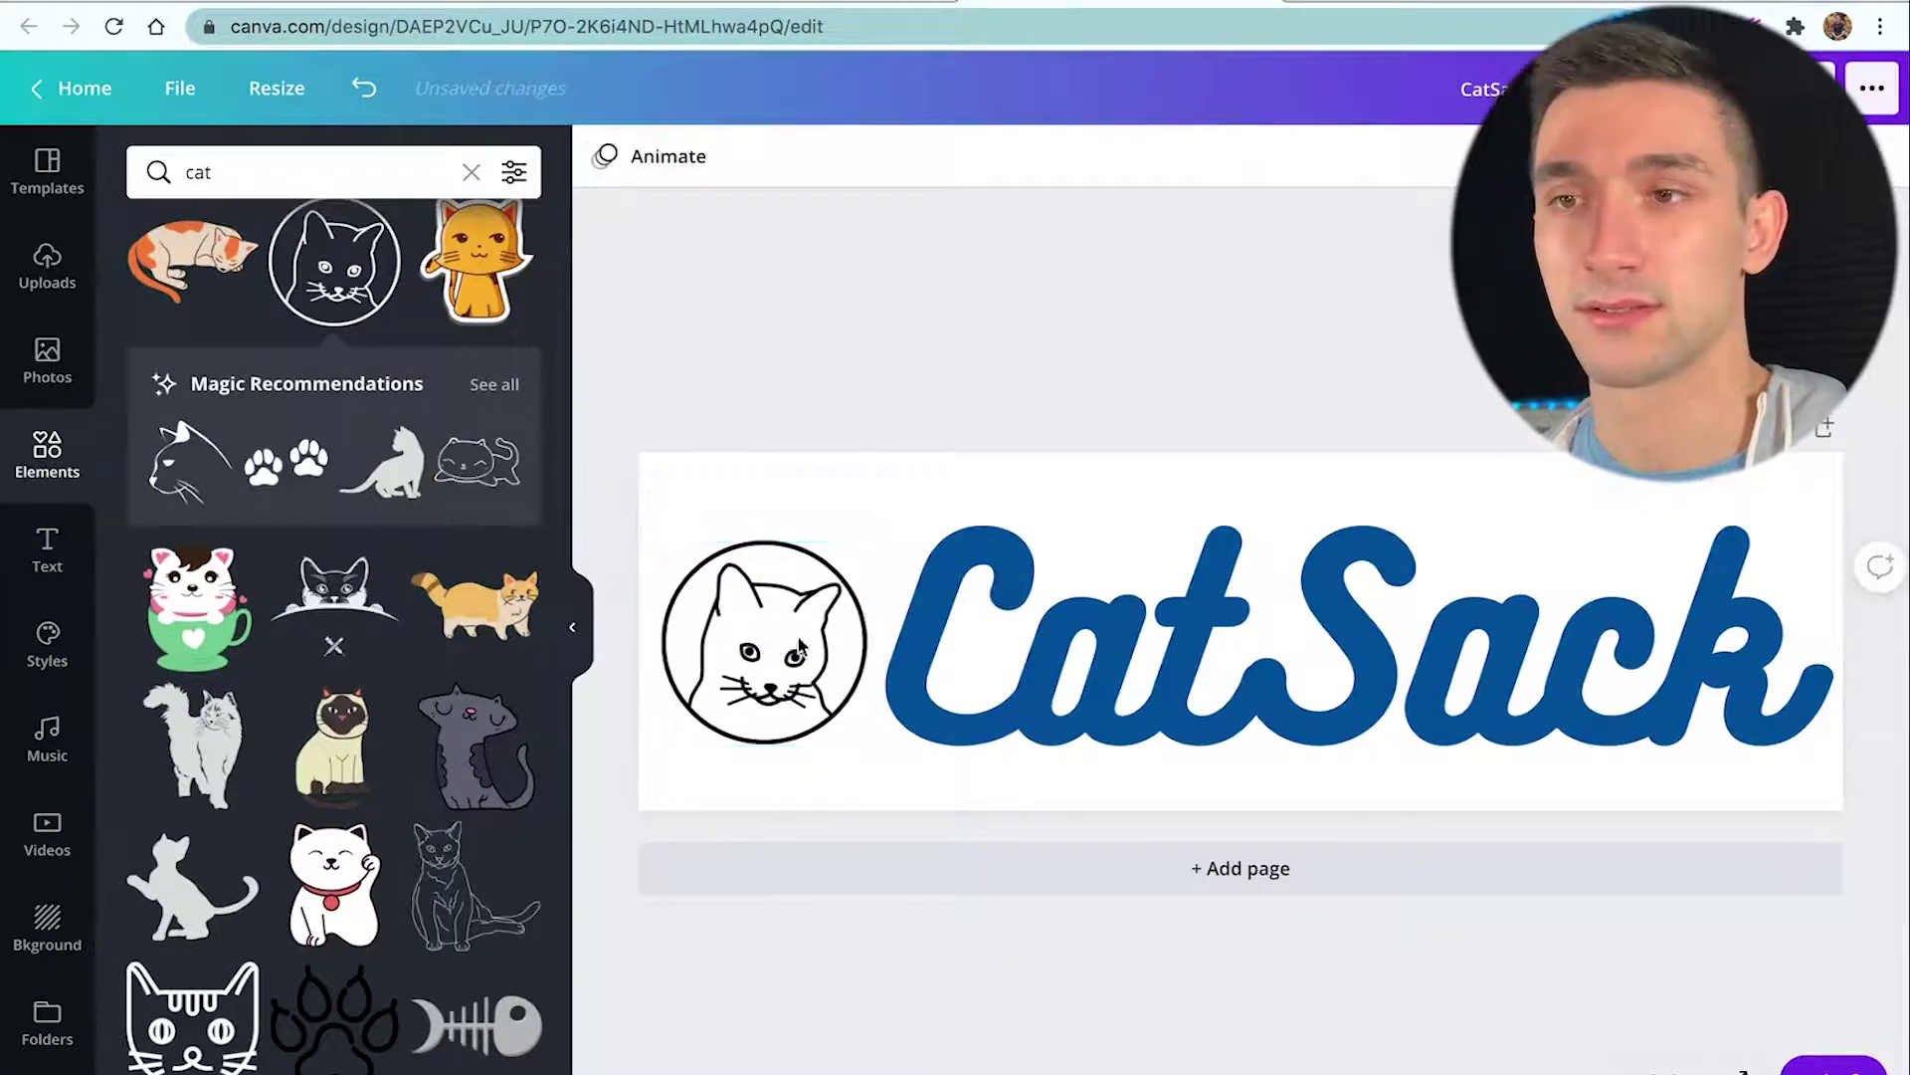
Delete the circled cat face from the canvas and browse more cat graphics.
{"action": "scroll", "coordinate": [475, 703], "scroll_direction": "down", "scroll_amount": 8}
{"action": "left_click", "coordinate": [748, 665]}
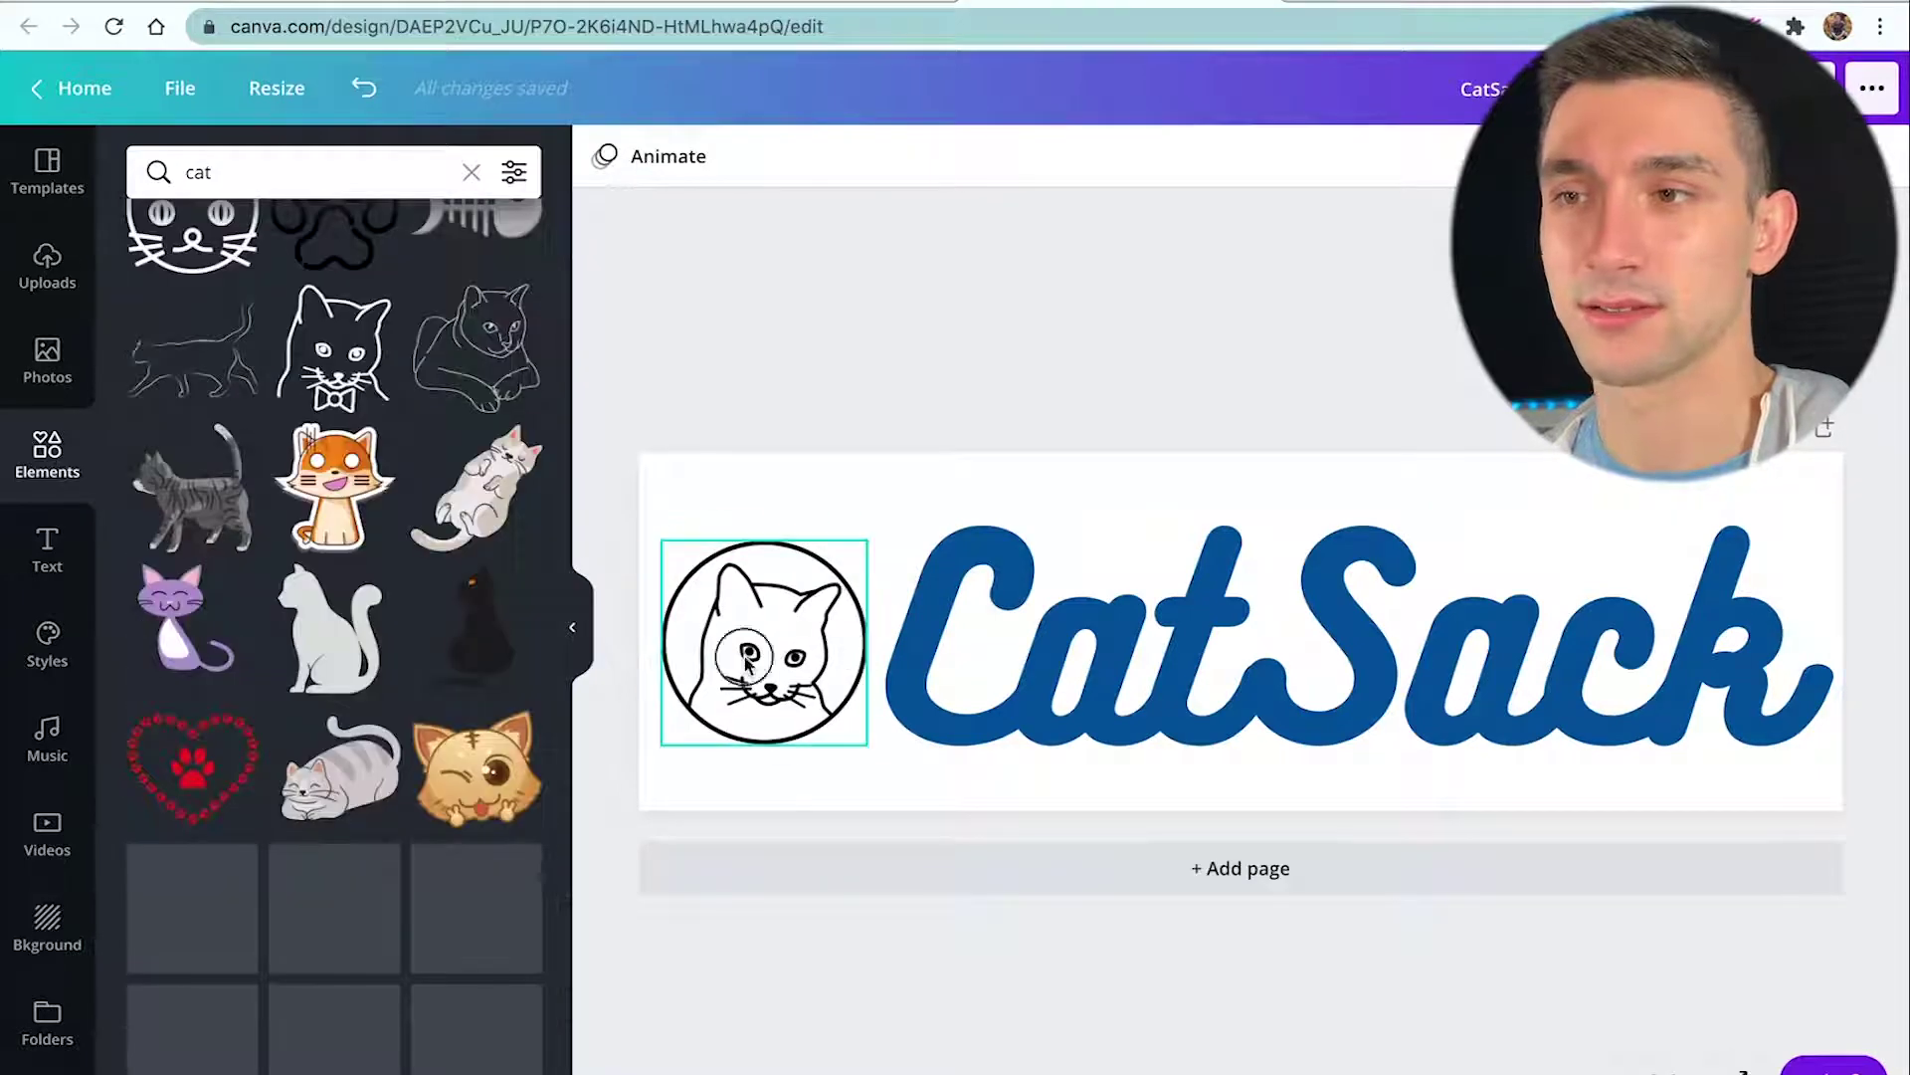
{"action": "key", "text": "Delete"}
{"action": "scroll", "coordinate": [224, 621], "scroll_direction": "down", "scroll_amount": 2}
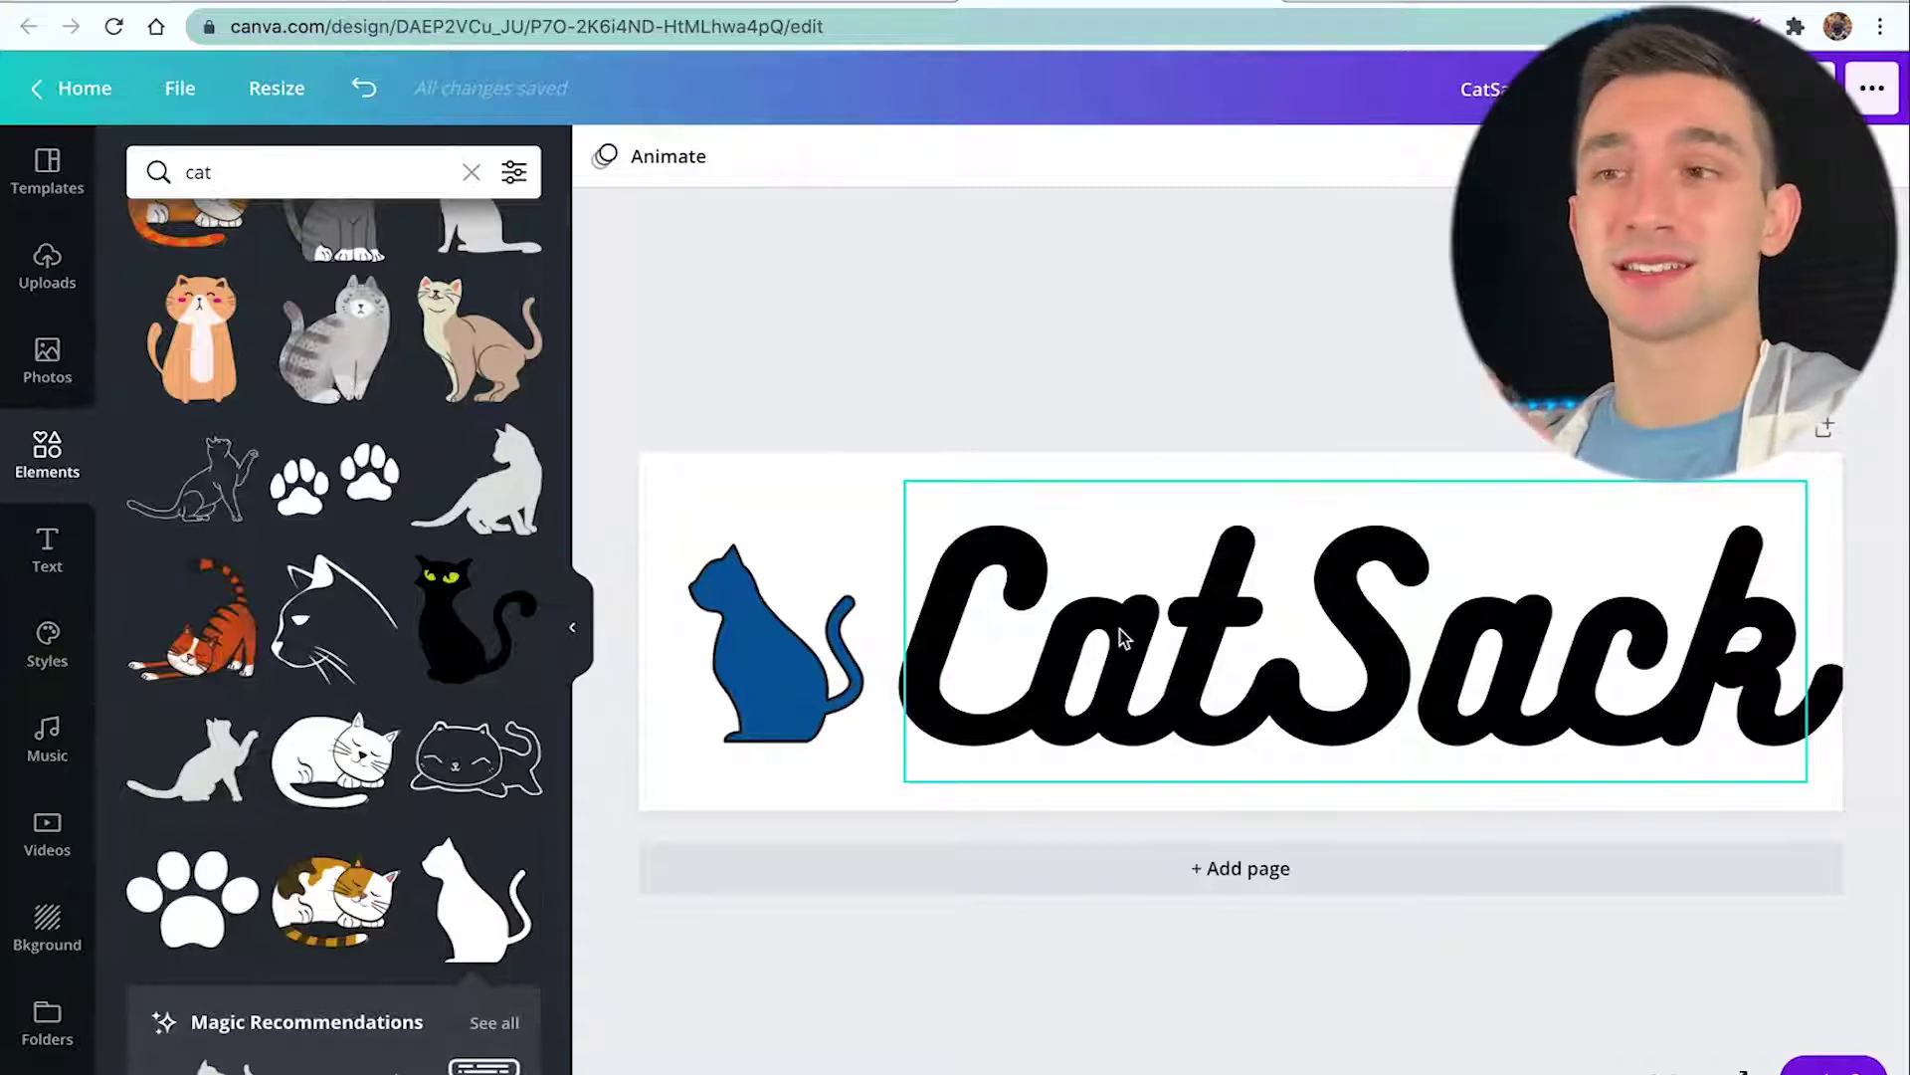
Switch to the CatSack.co storefront to compare its header and button colors with the logo, and return to the Canva design.
{"action": "left_click_drag", "start_coordinate": [1275, 630], "coordinate": [1274, 627]}
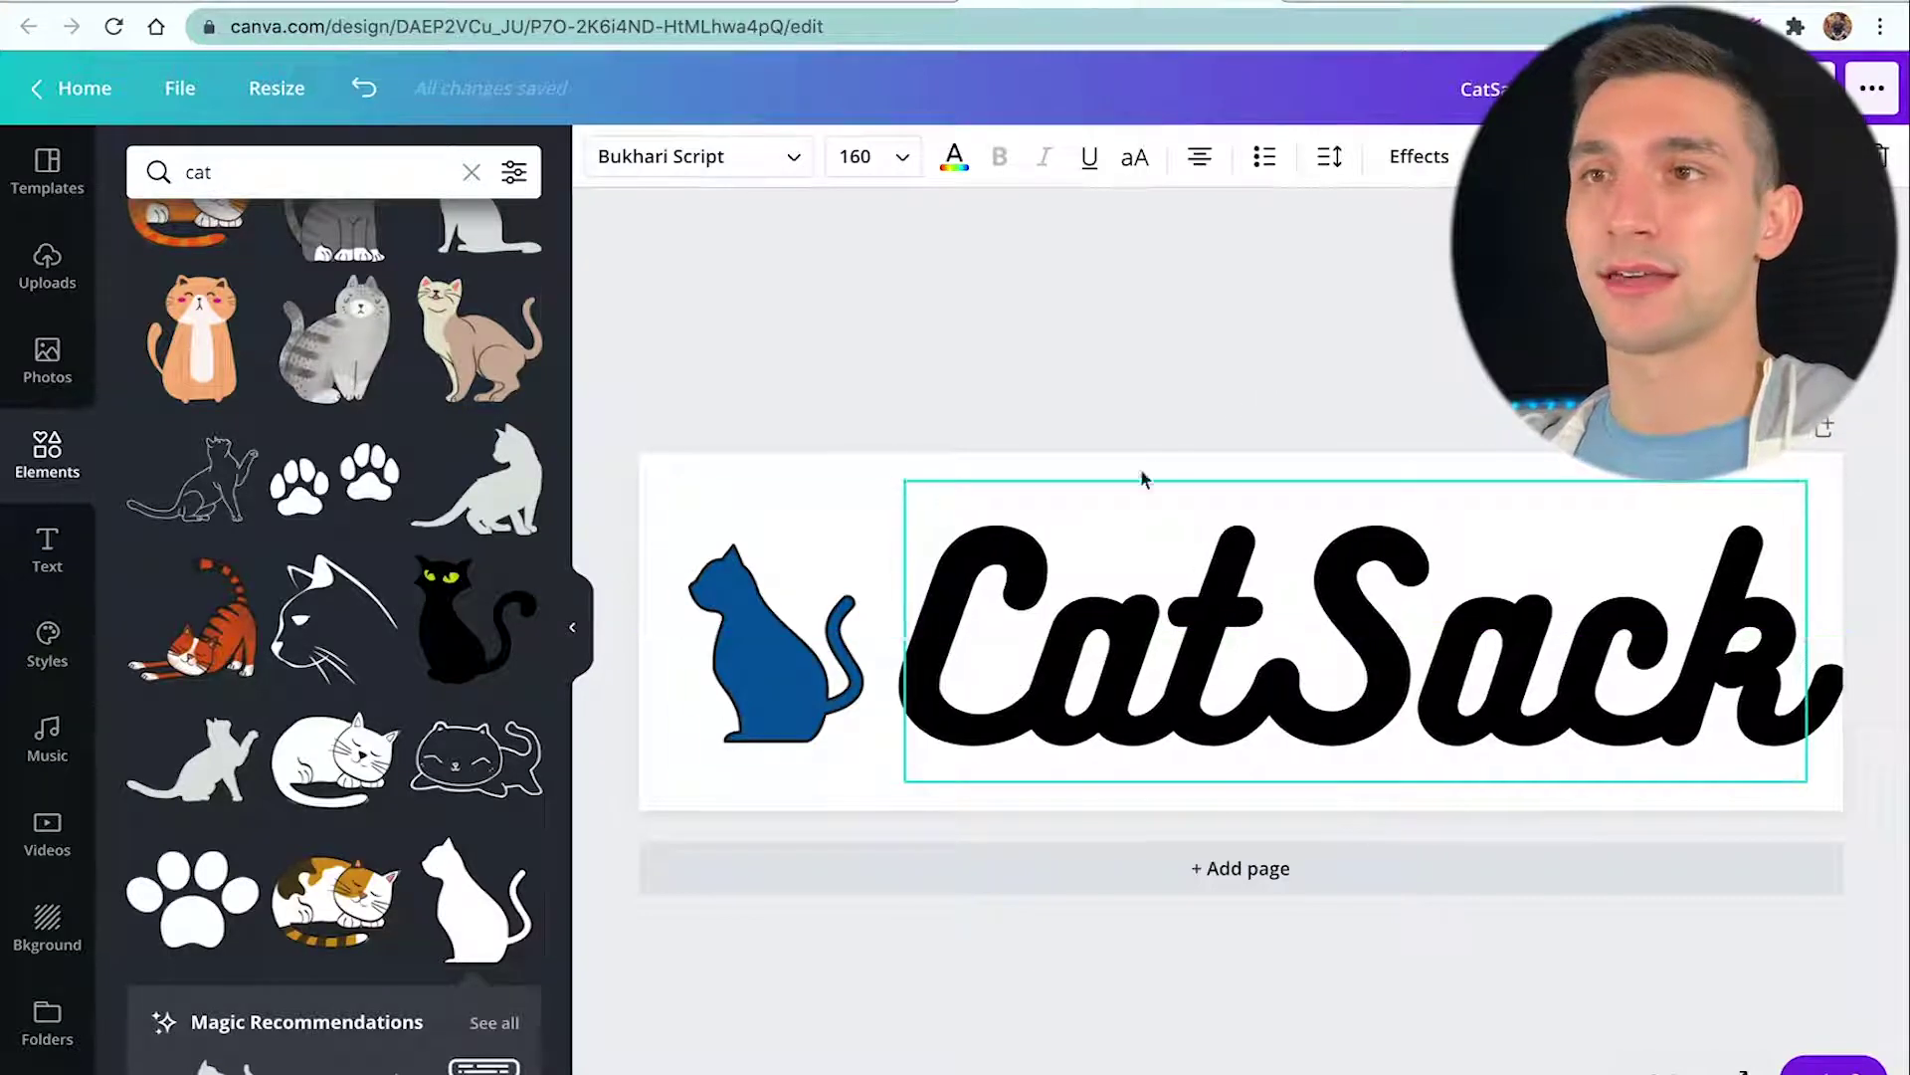
{"action": "left_click", "coordinate": [383, 3]}
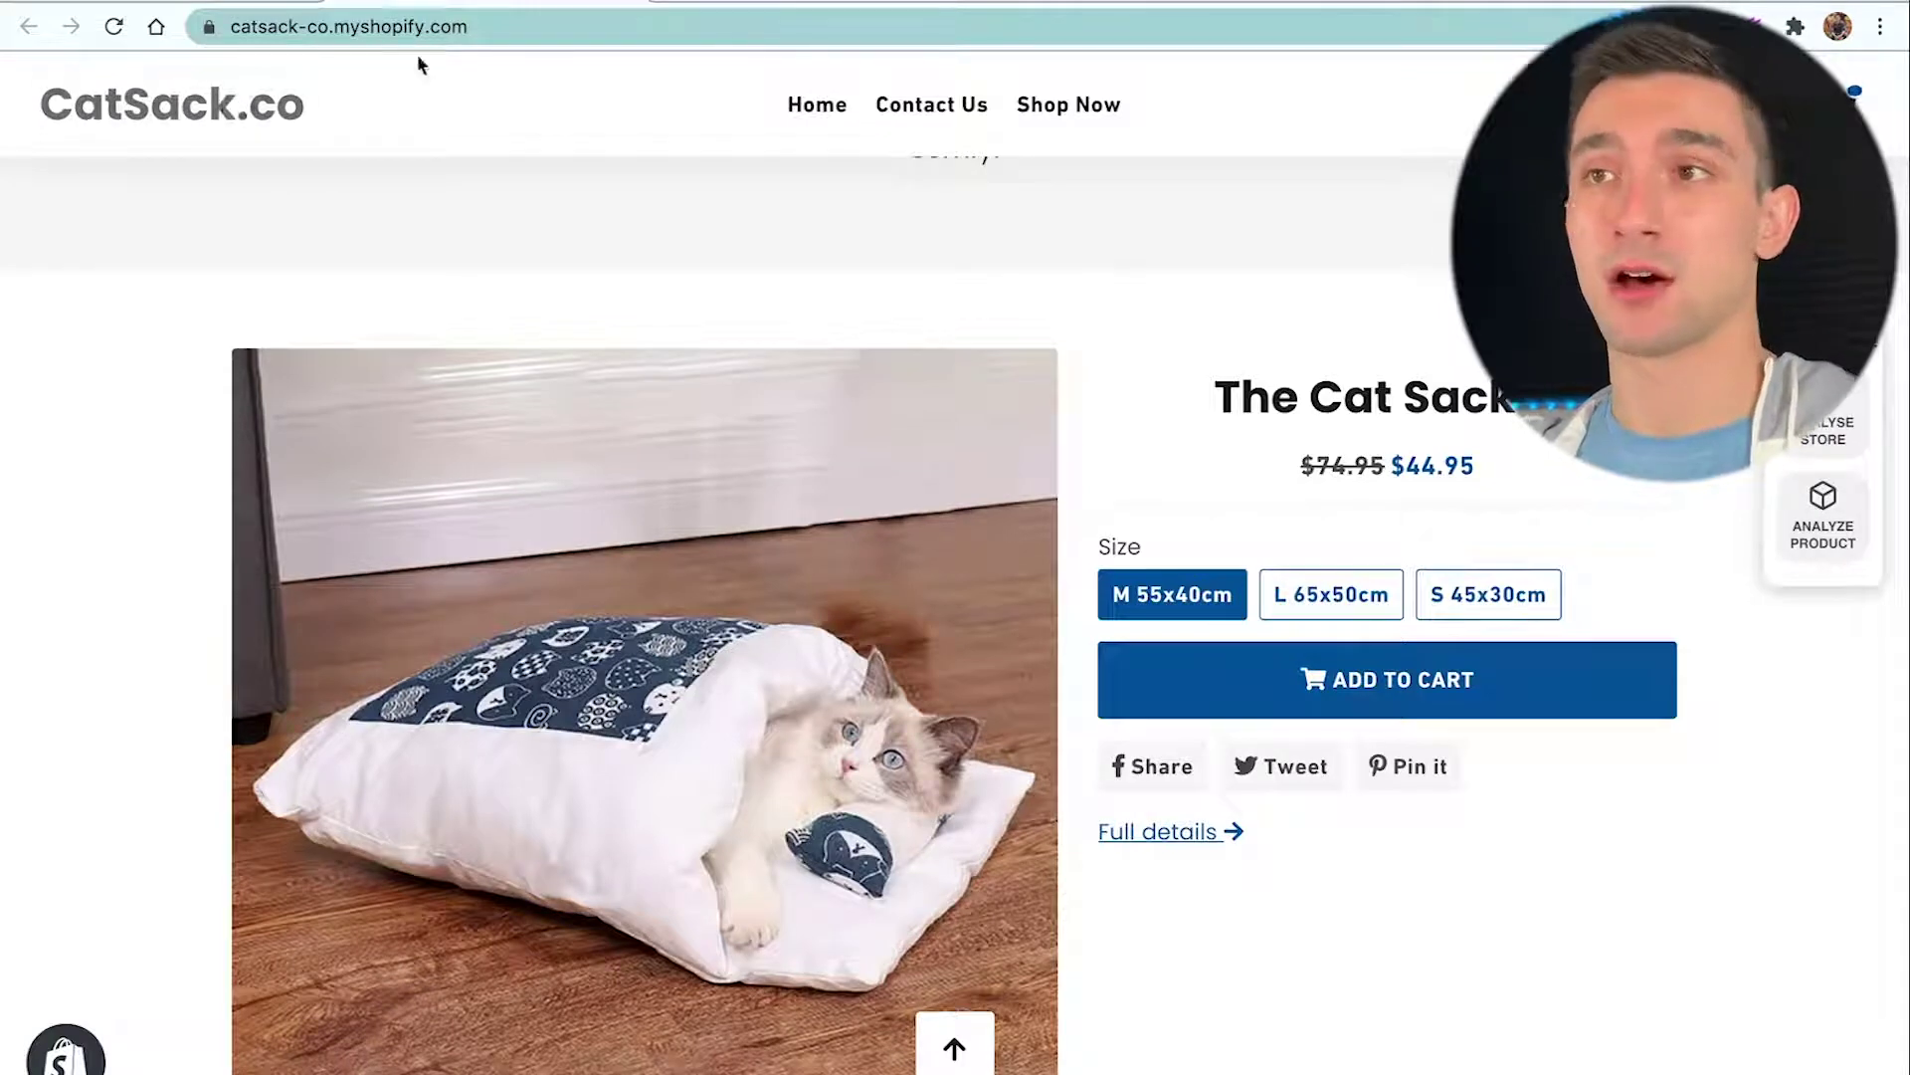
{"action": "left_click", "coordinate": [1005, 3]}
{"action": "left_click", "coordinate": [1114, 477]}
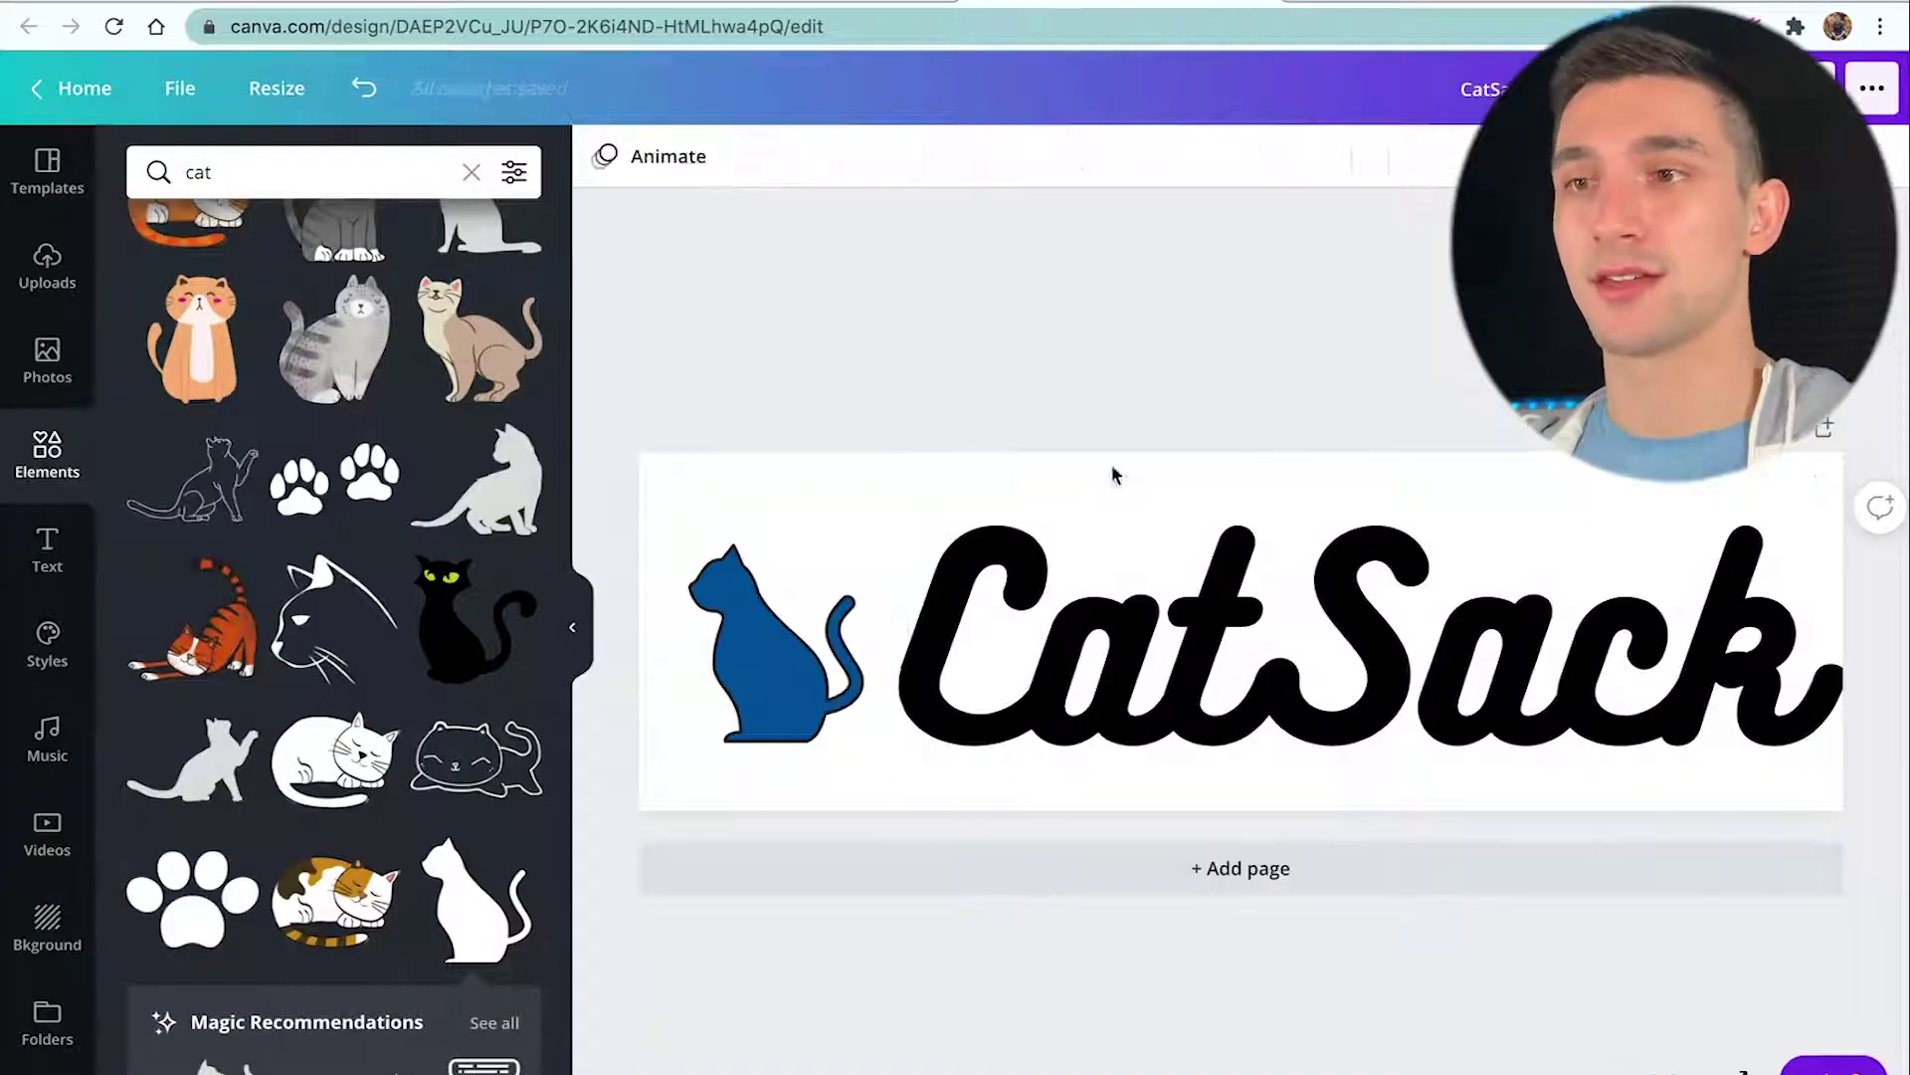
Move the blue cat slightly up and toward the heading.
{"action": "scroll", "coordinate": [408, 484], "scroll_direction": "up", "scroll_amount": 1}
{"action": "mouse_move", "coordinate": [759, 696]}
{"action": "left_mouse_down"}
{"action": "mouse_move", "coordinate": [769, 681]}
{"action": "mouse_move", "coordinate": [742, 673]}
{"action": "left_mouse_up"}
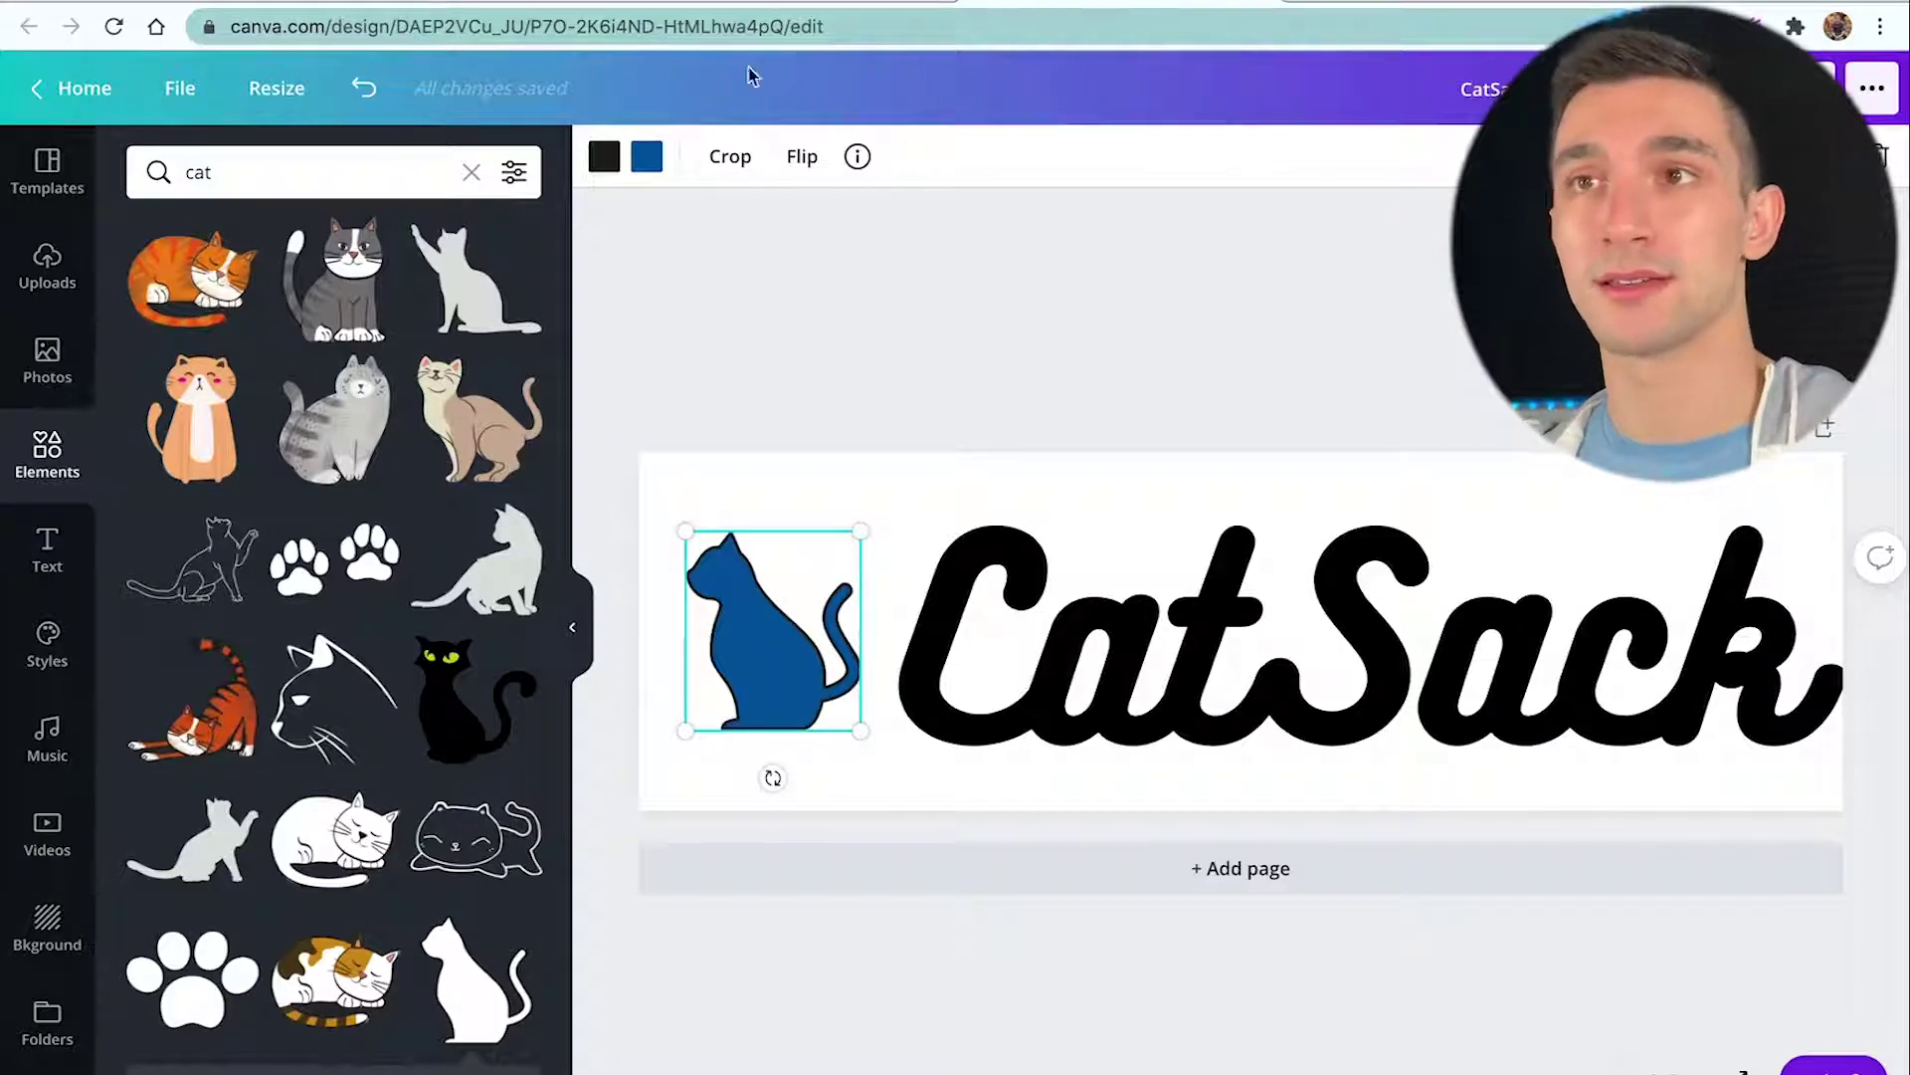
{"action": "left_click_drag", "start_coordinate": [766, 633], "coordinate": [776, 631]}
Search the elements for "circle", add a solid circle overlapping the cat, and fill it with white.
{"action": "left_click", "coordinate": [289, 181]}
{"action": "type", "text": "circle"}
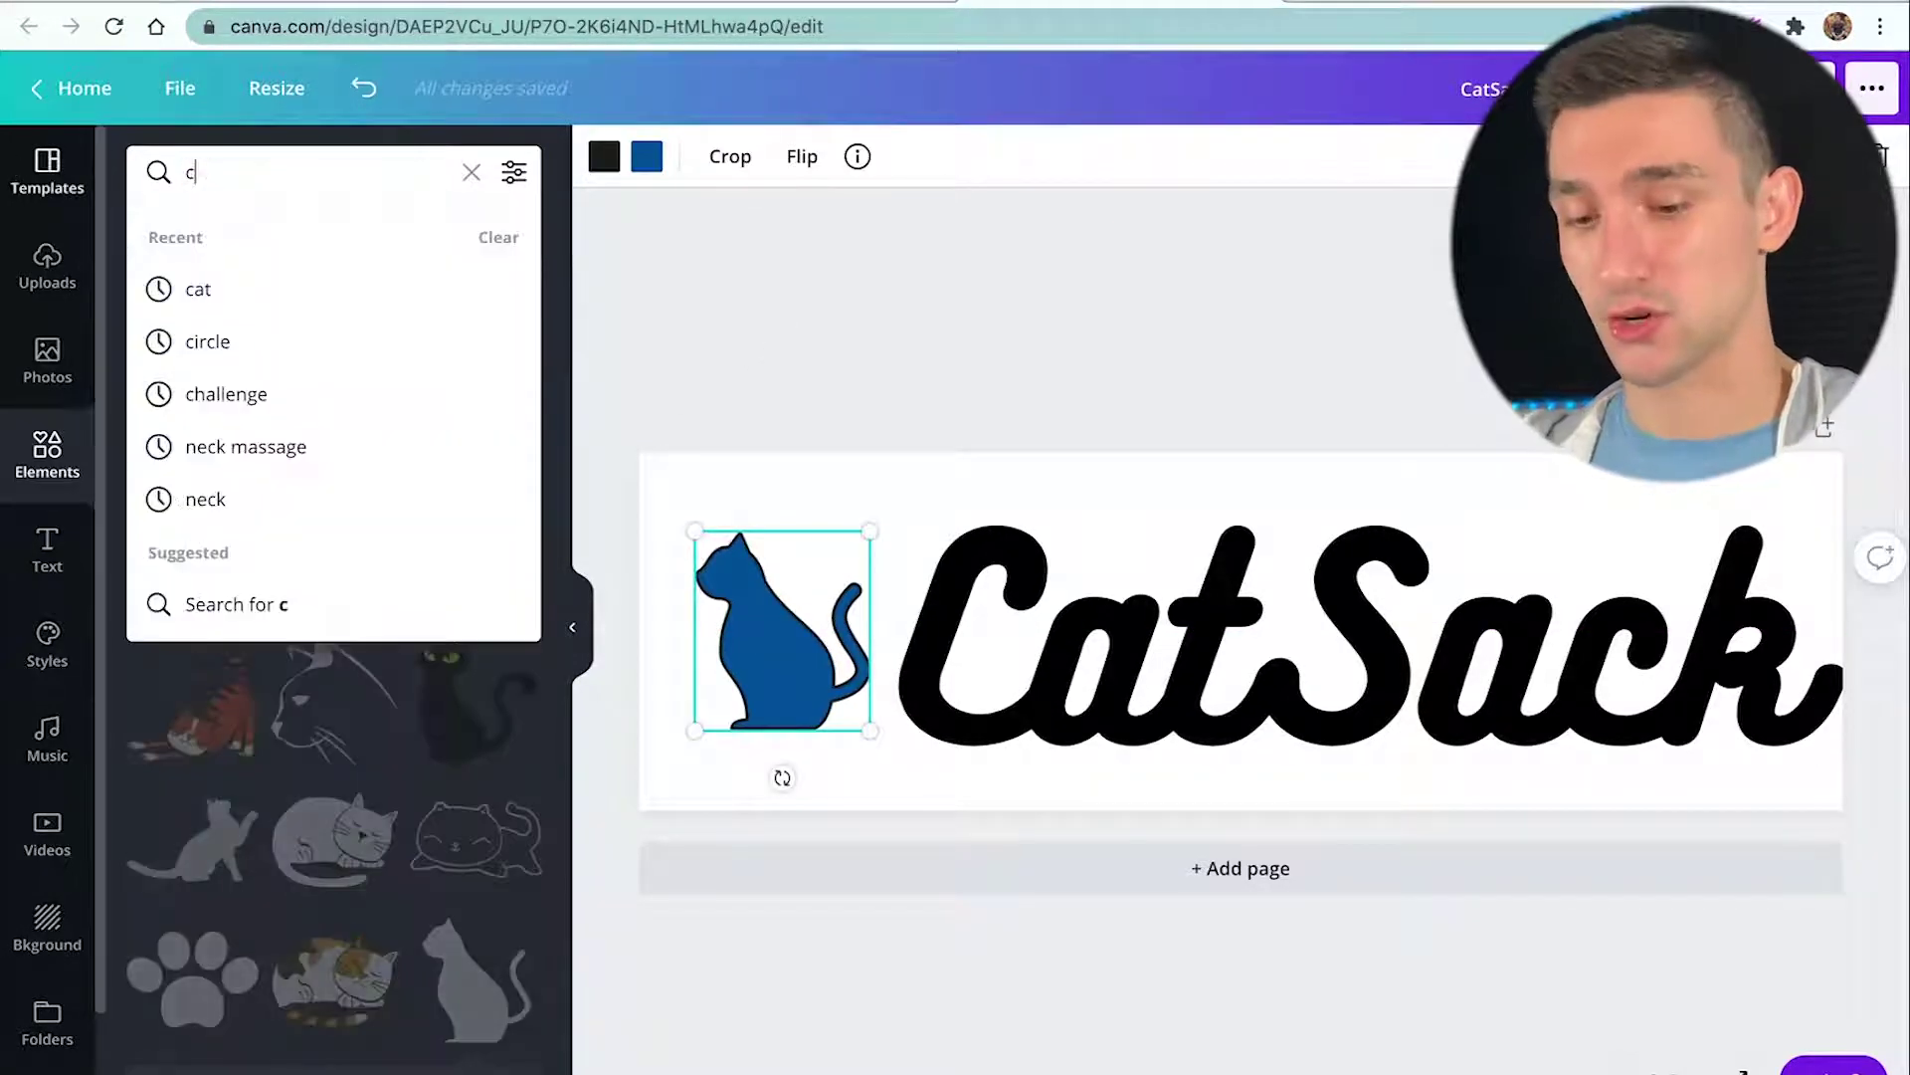
{"action": "key", "text": "Return"}
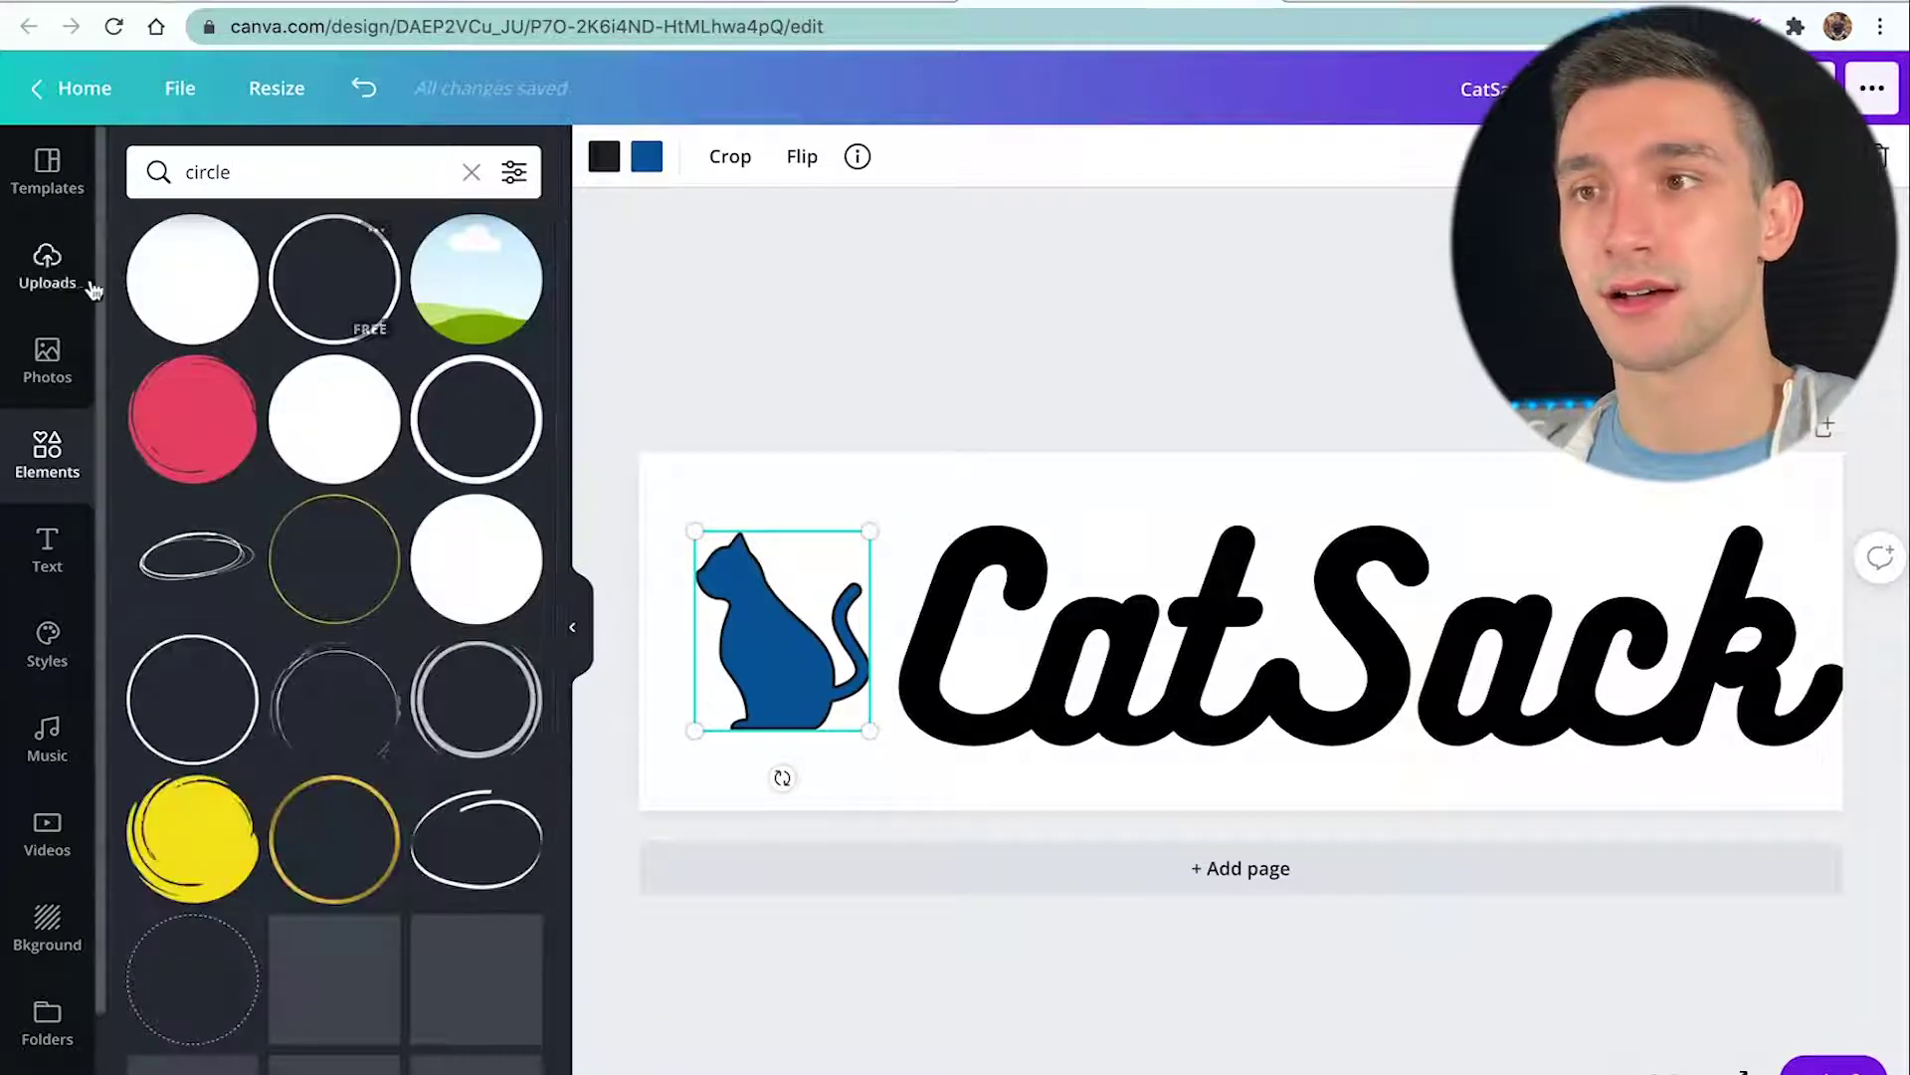
{"action": "left_click", "coordinate": [189, 289]}
{"action": "left_click_drag", "start_coordinate": [1237, 601], "coordinate": [798, 607]}
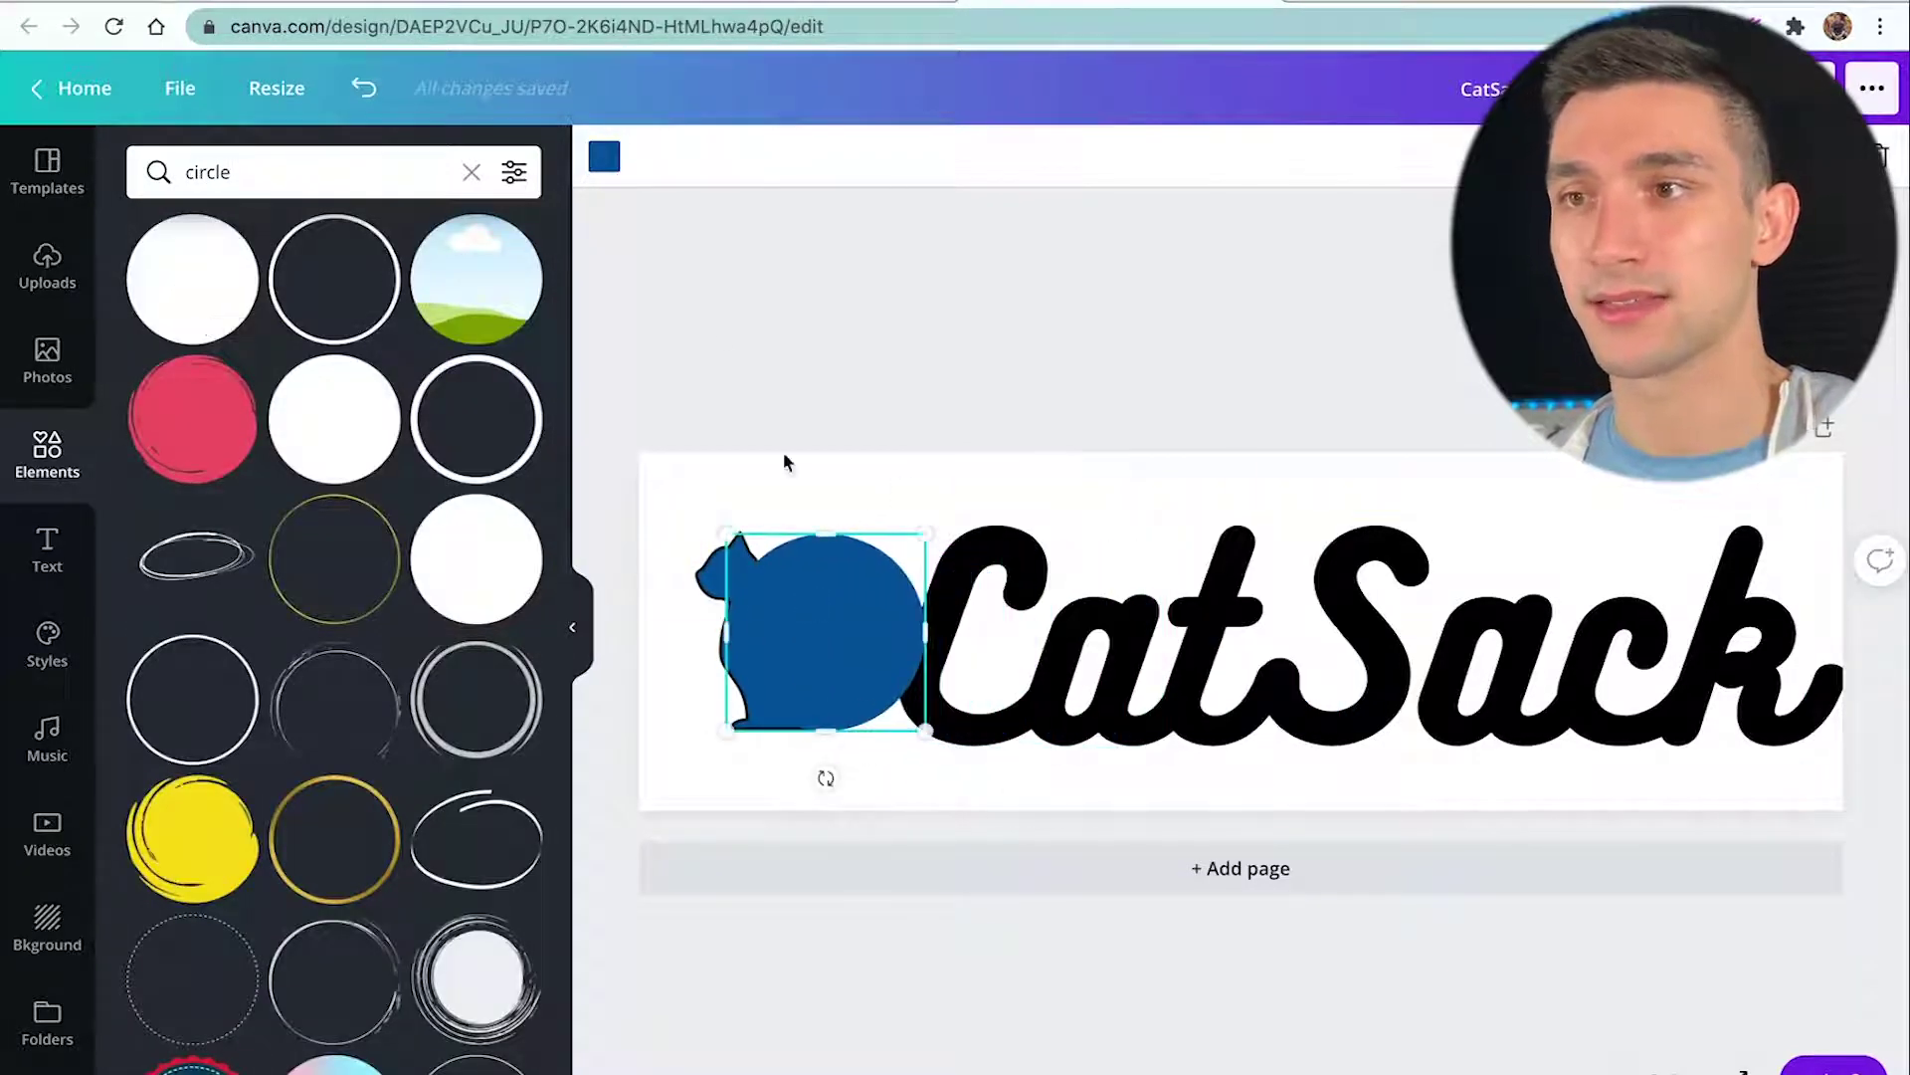
{"action": "left_click", "coordinate": [603, 155]}
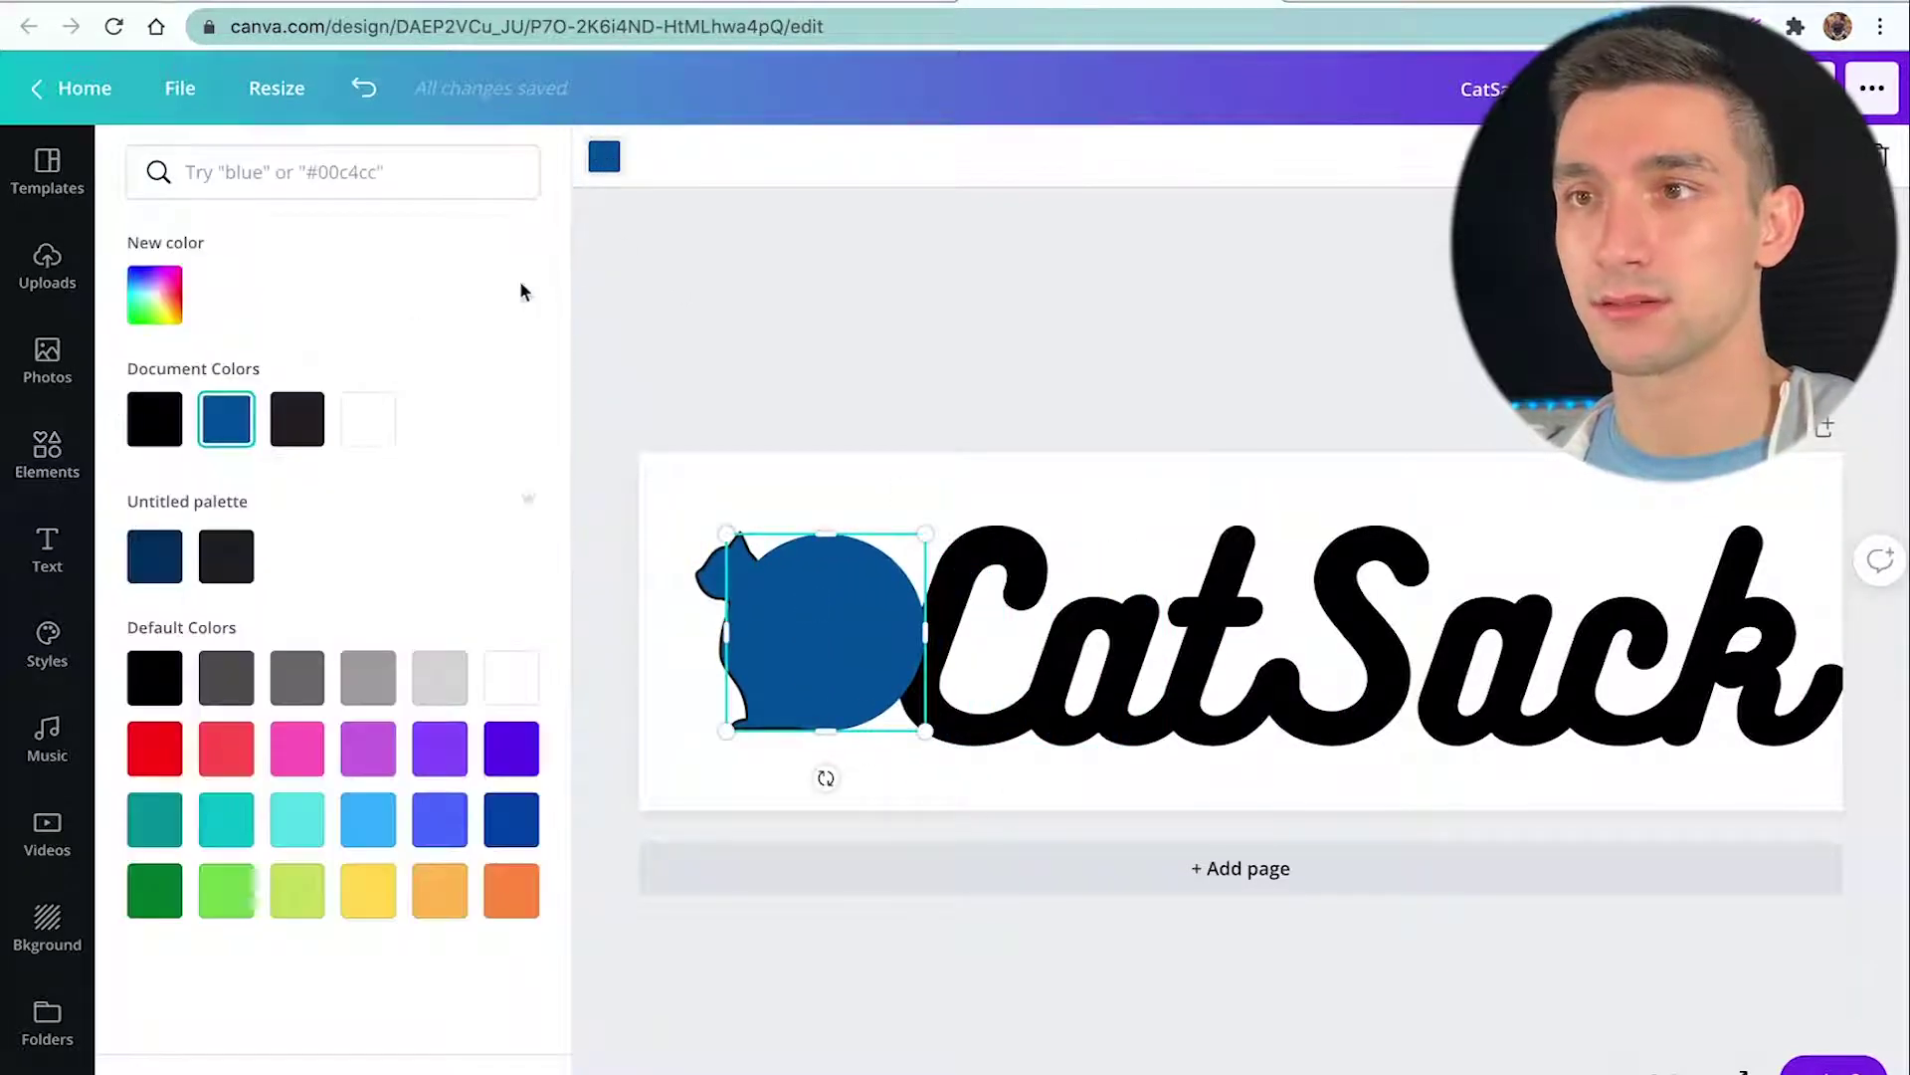
{"action": "left_click", "coordinate": [360, 412]}
Change the canvas background color to light gray.
{"action": "left_click", "coordinate": [733, 487]}
{"action": "left_click", "coordinate": [604, 157]}
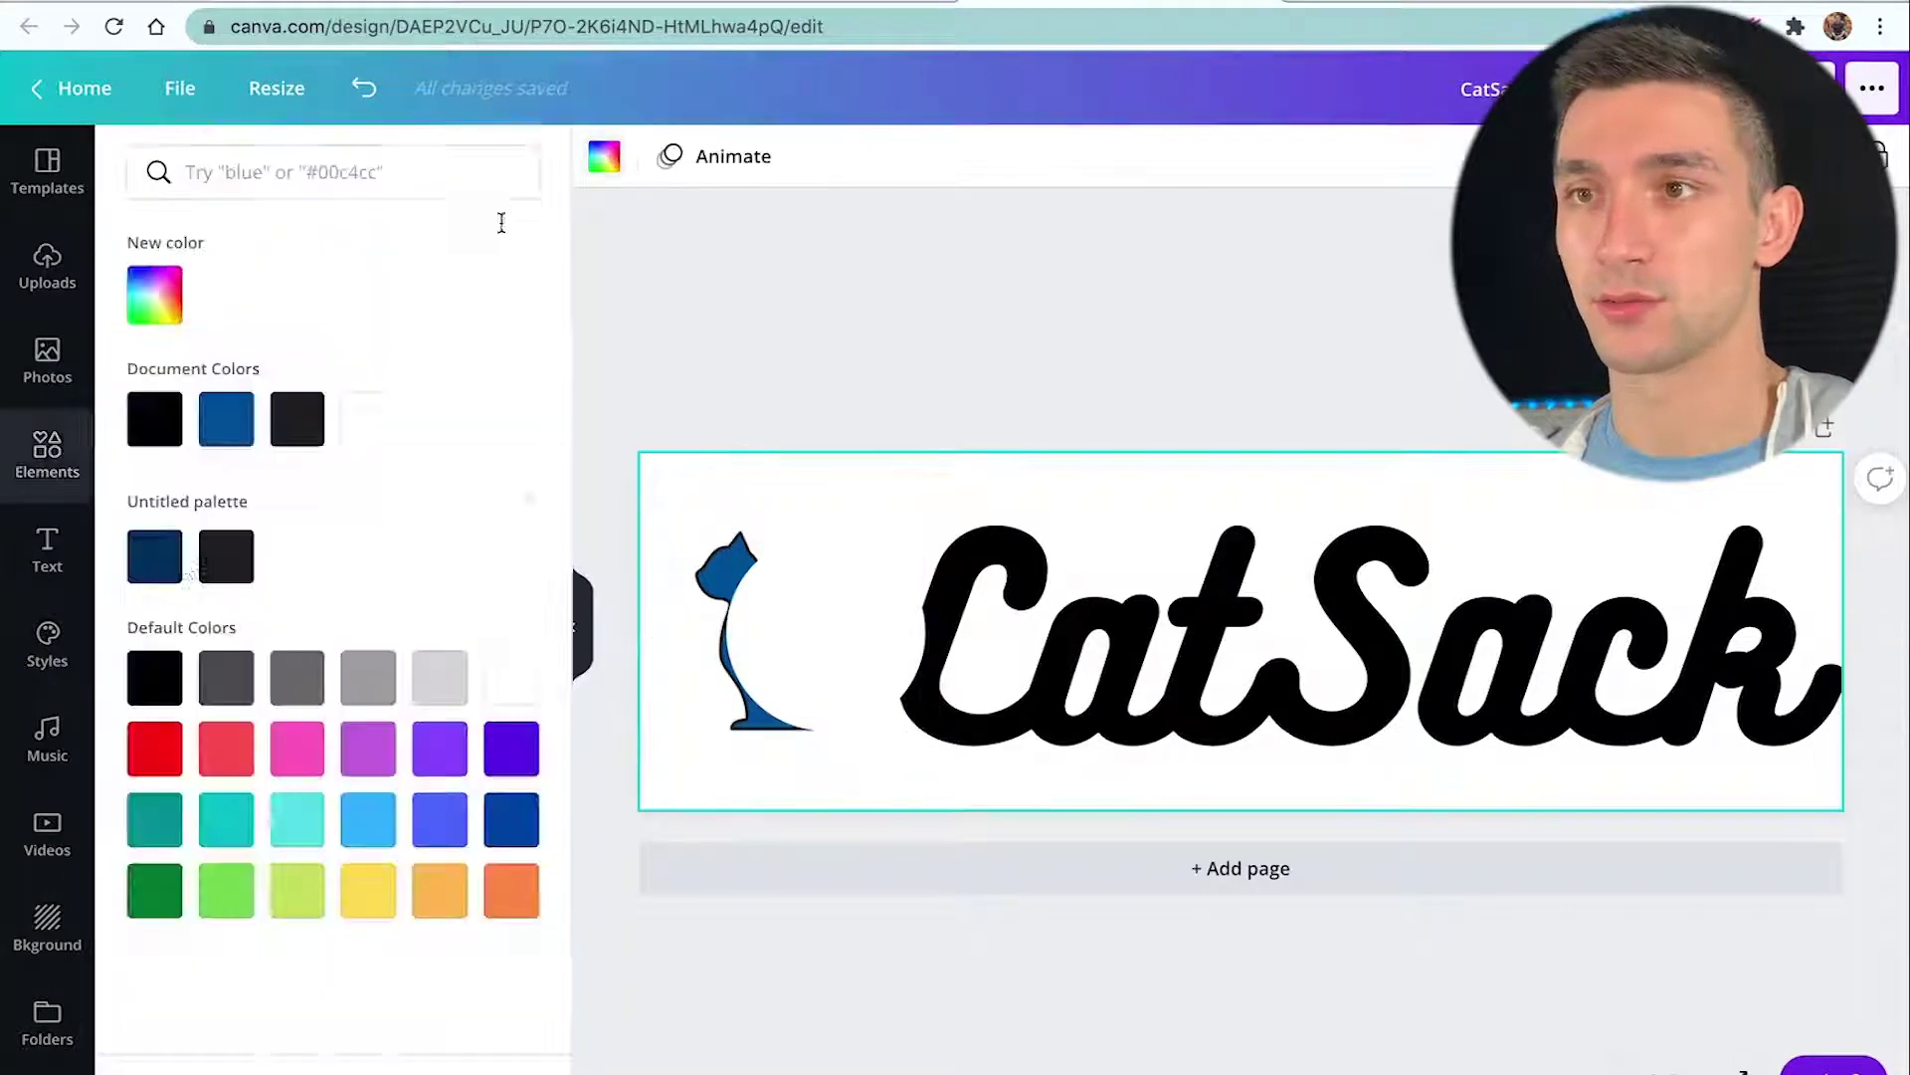
{"action": "left_click", "coordinate": [464, 678]}
Center the white circle on the cat, send it behind the cat, and enlarge it to surround the figure.
{"action": "left_click", "coordinate": [741, 631]}
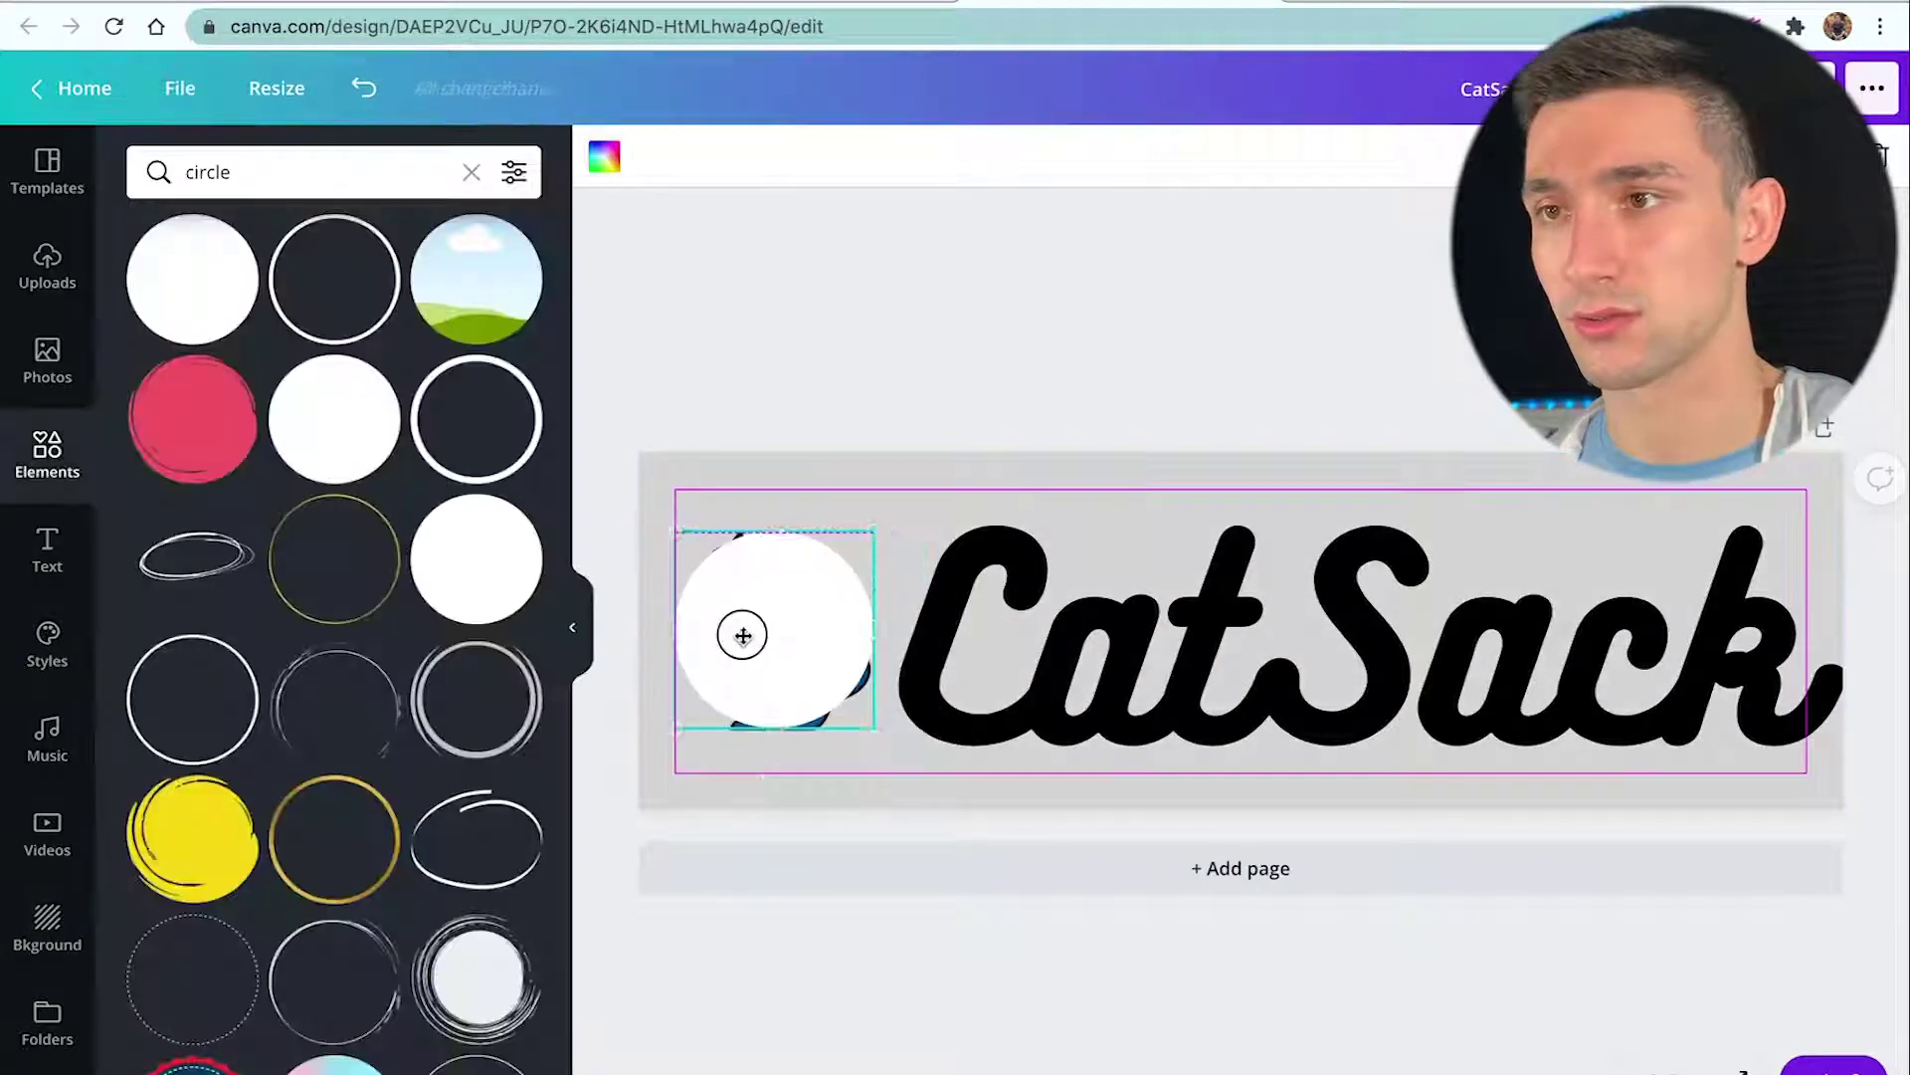
{"action": "left_click", "coordinate": [1545, 156]}
{"action": "left_click", "coordinate": [1445, 234]}
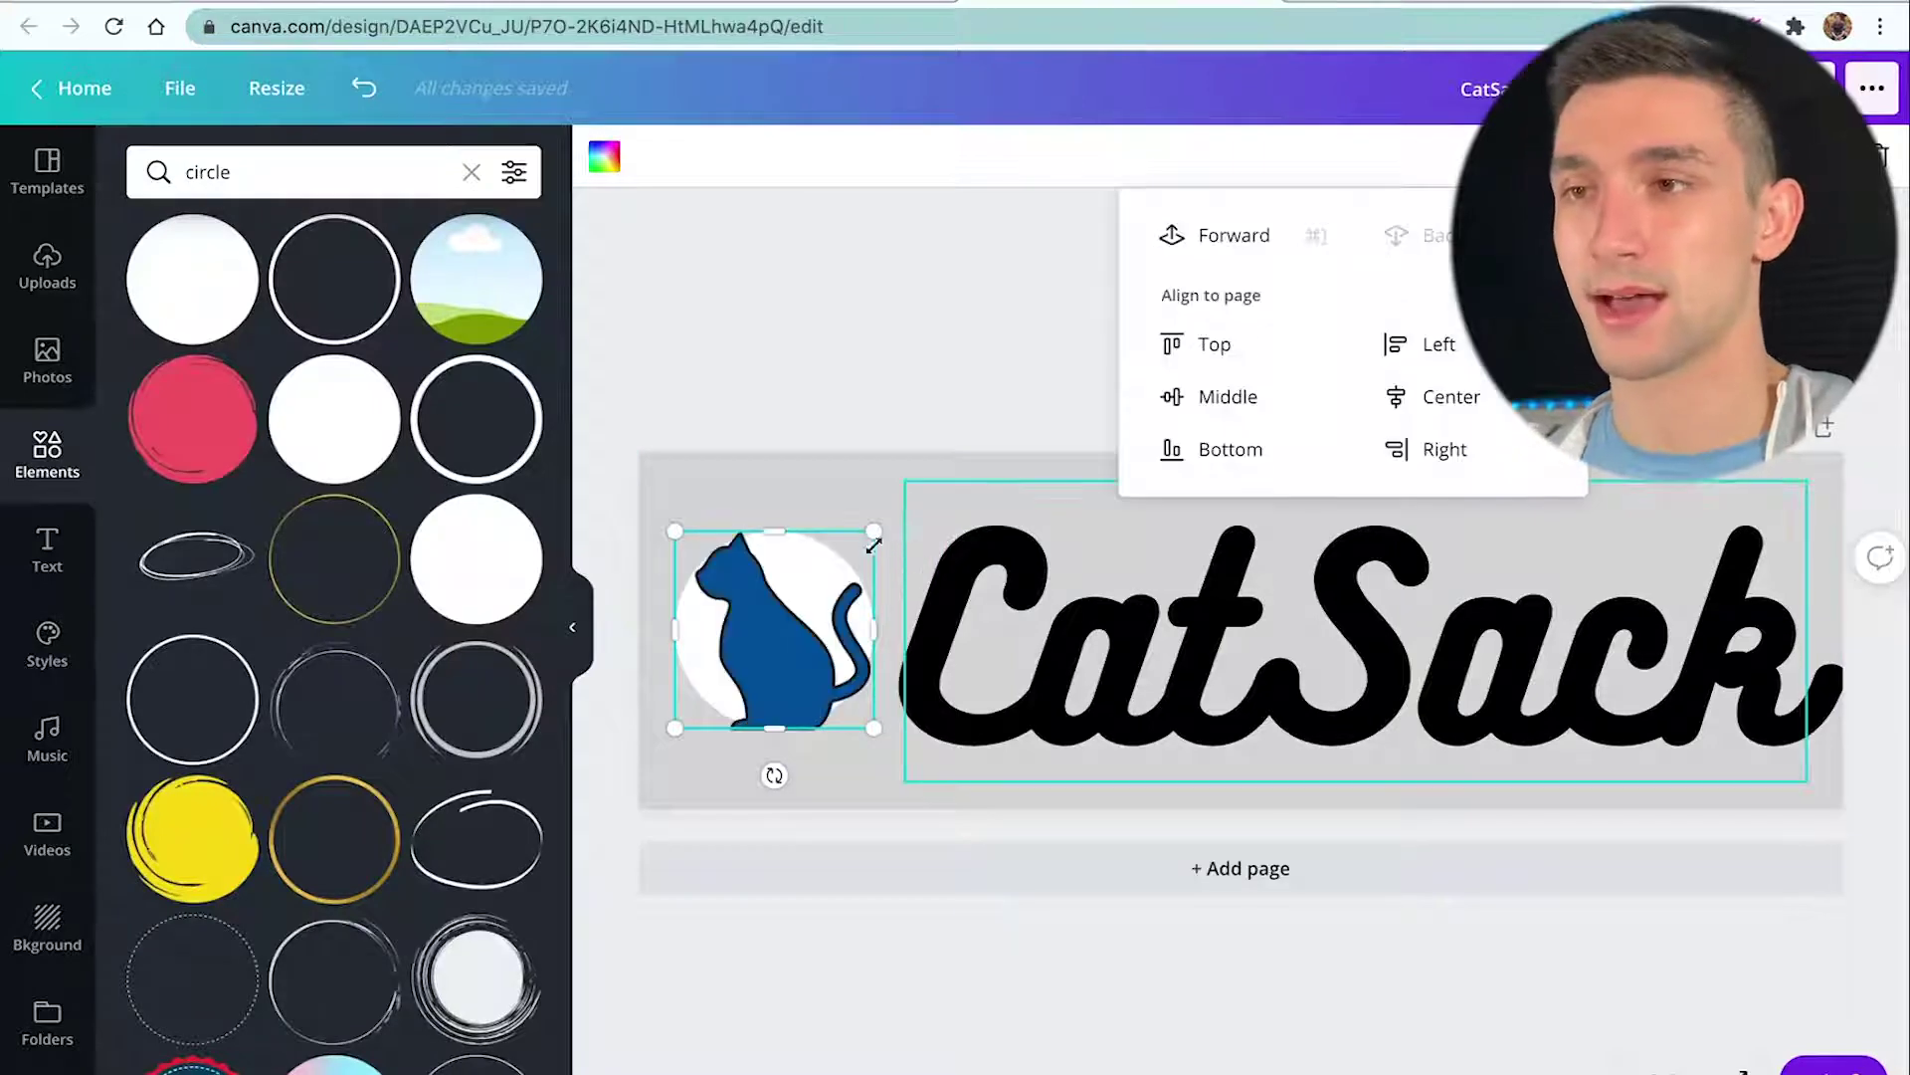
{"action": "left_click_drag", "start_coordinate": [876, 530], "coordinate": [801, 569]}
Nudge the blue cat slightly left and up within the white circle, and select the canvas background.
{"action": "left_click", "coordinate": [824, 588]}
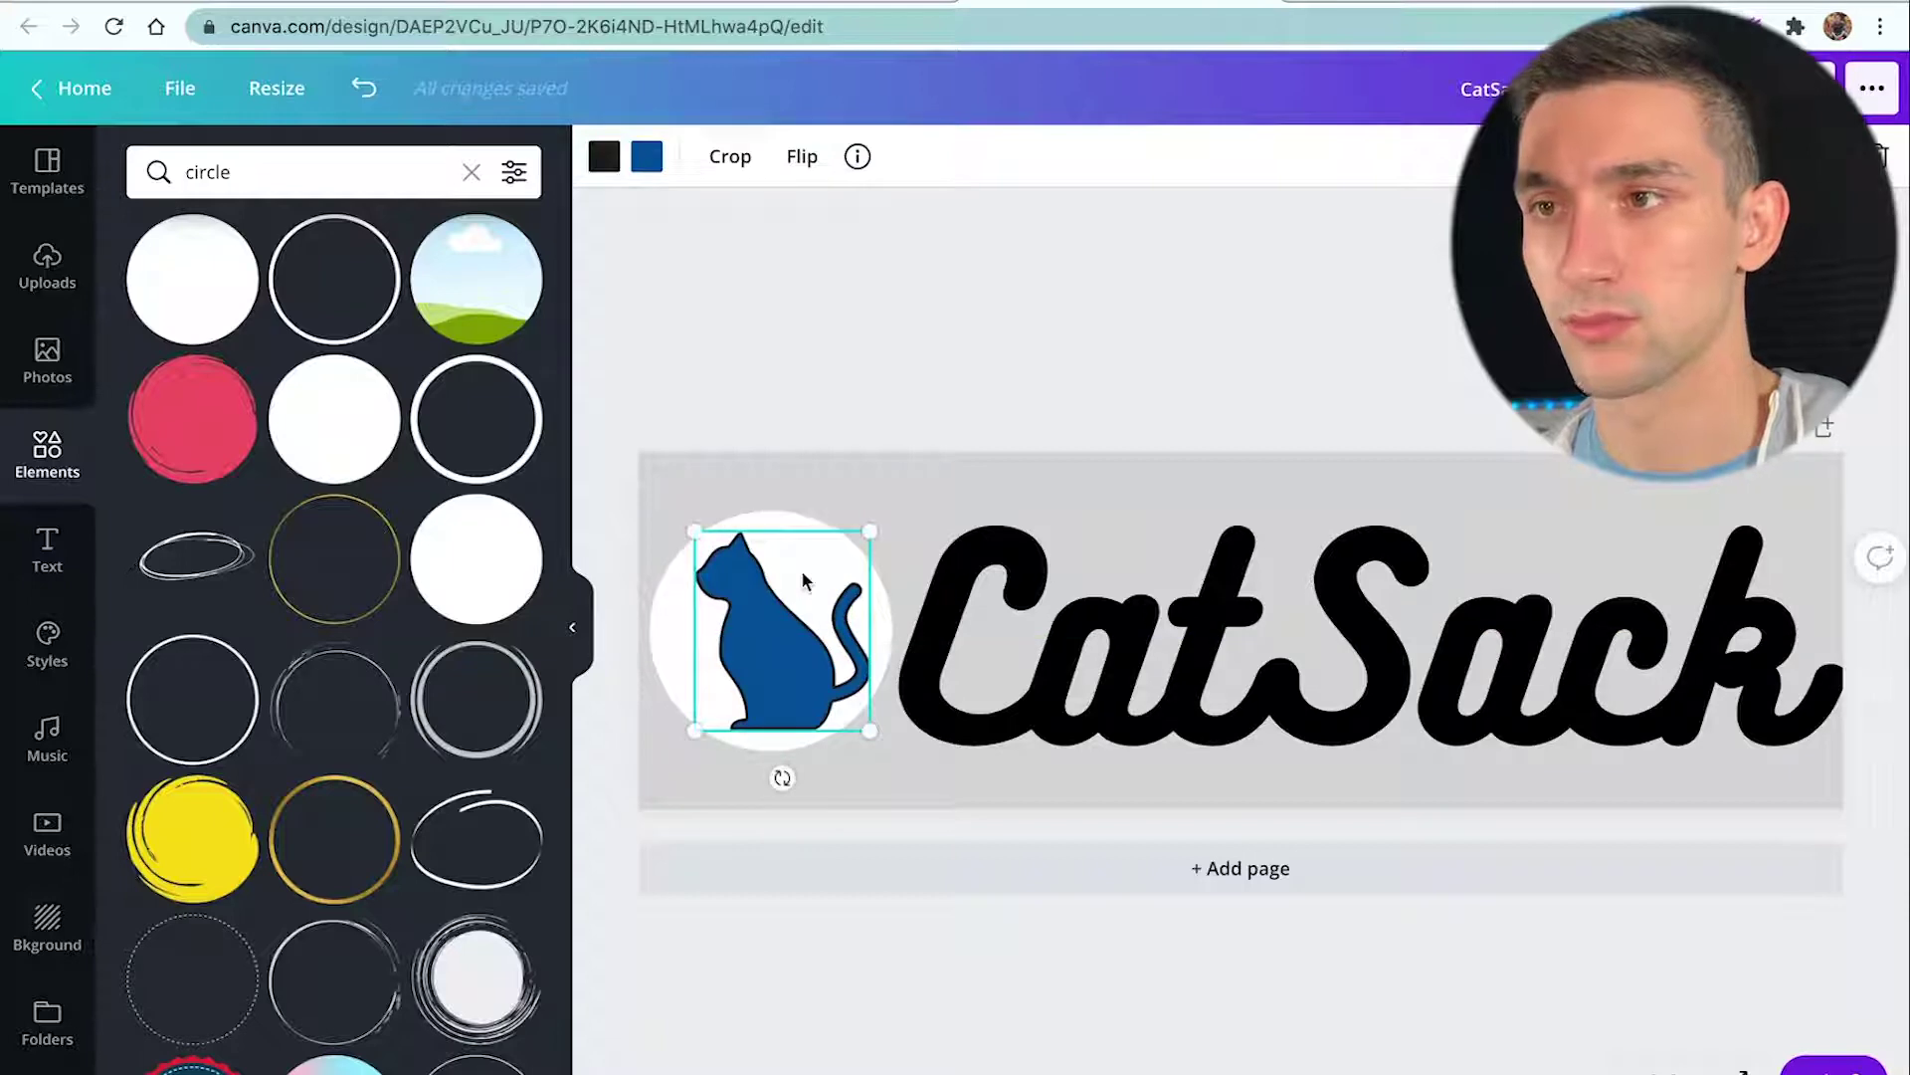
{"action": "key", "text": "Left"}
{"action": "key", "text": "Left"}
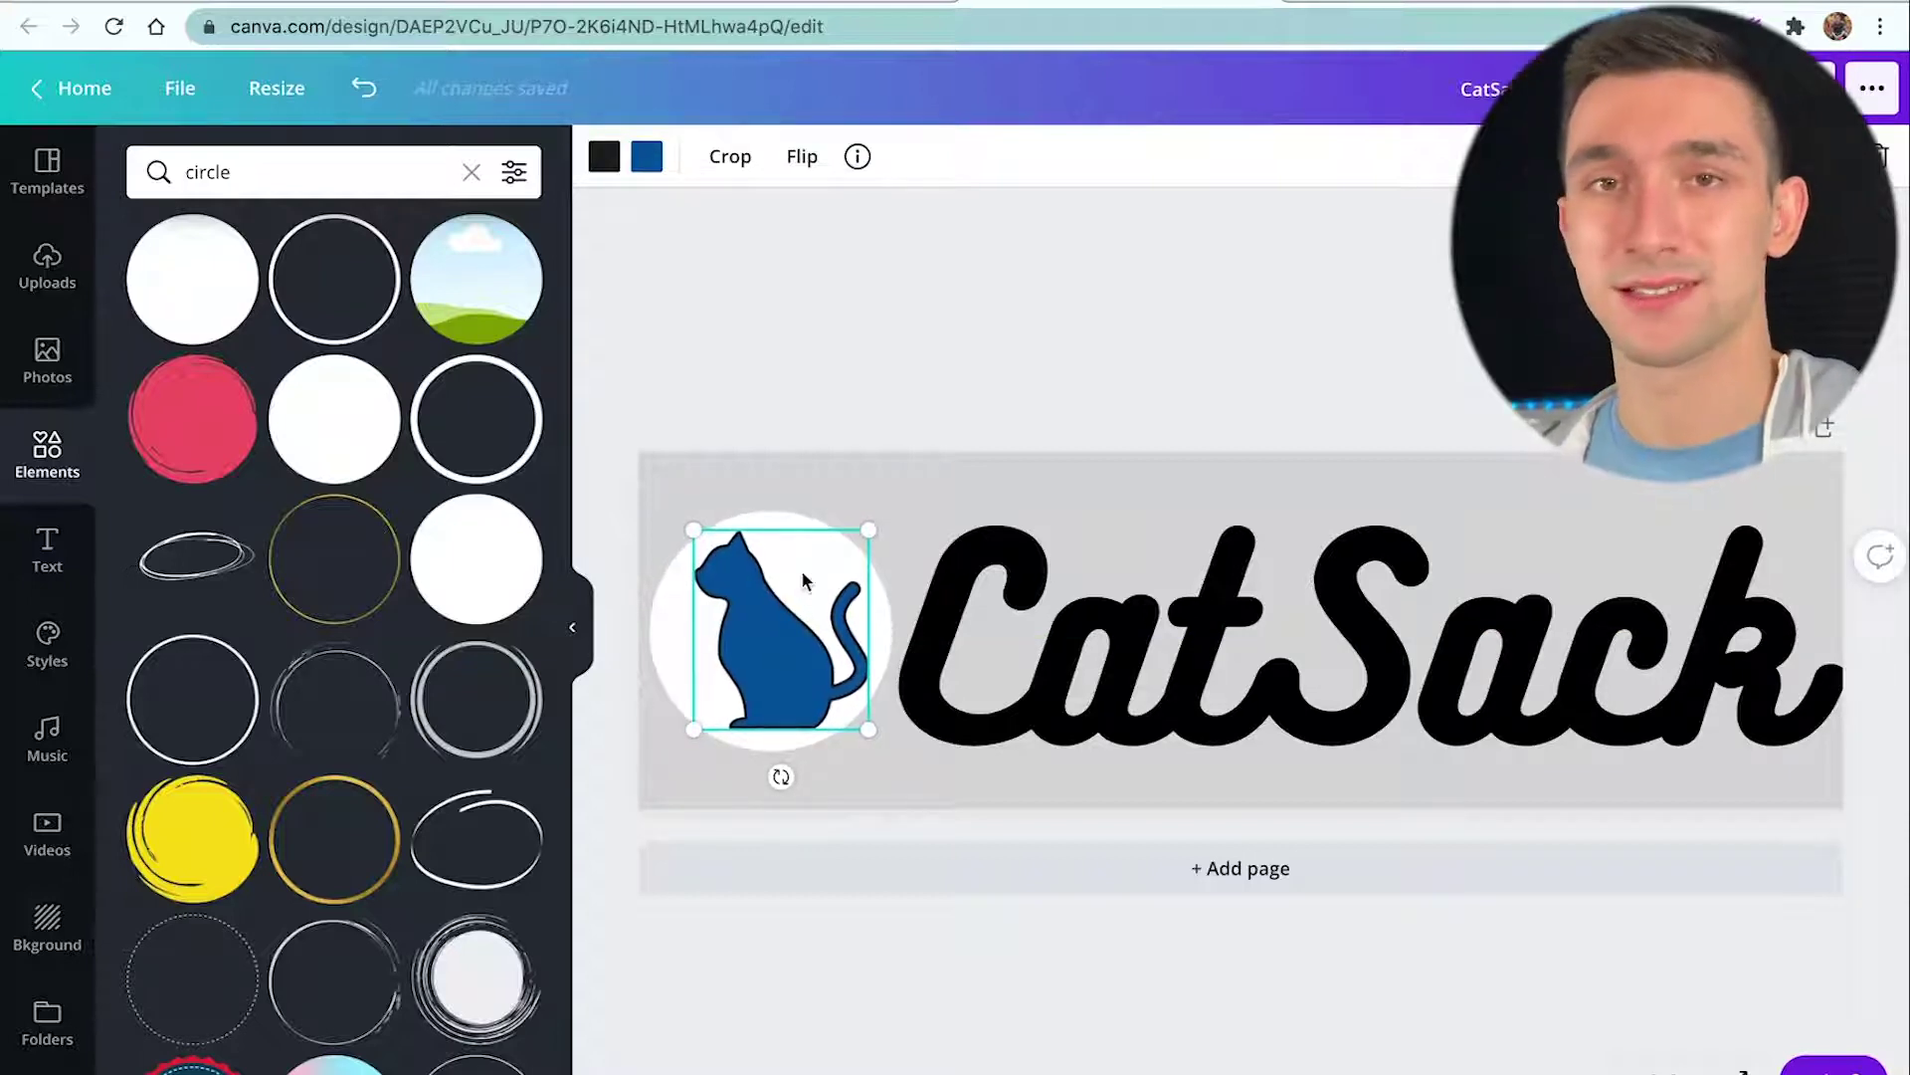
{"action": "key", "text": "Up"}
{"action": "left_click", "coordinate": [973, 402]}
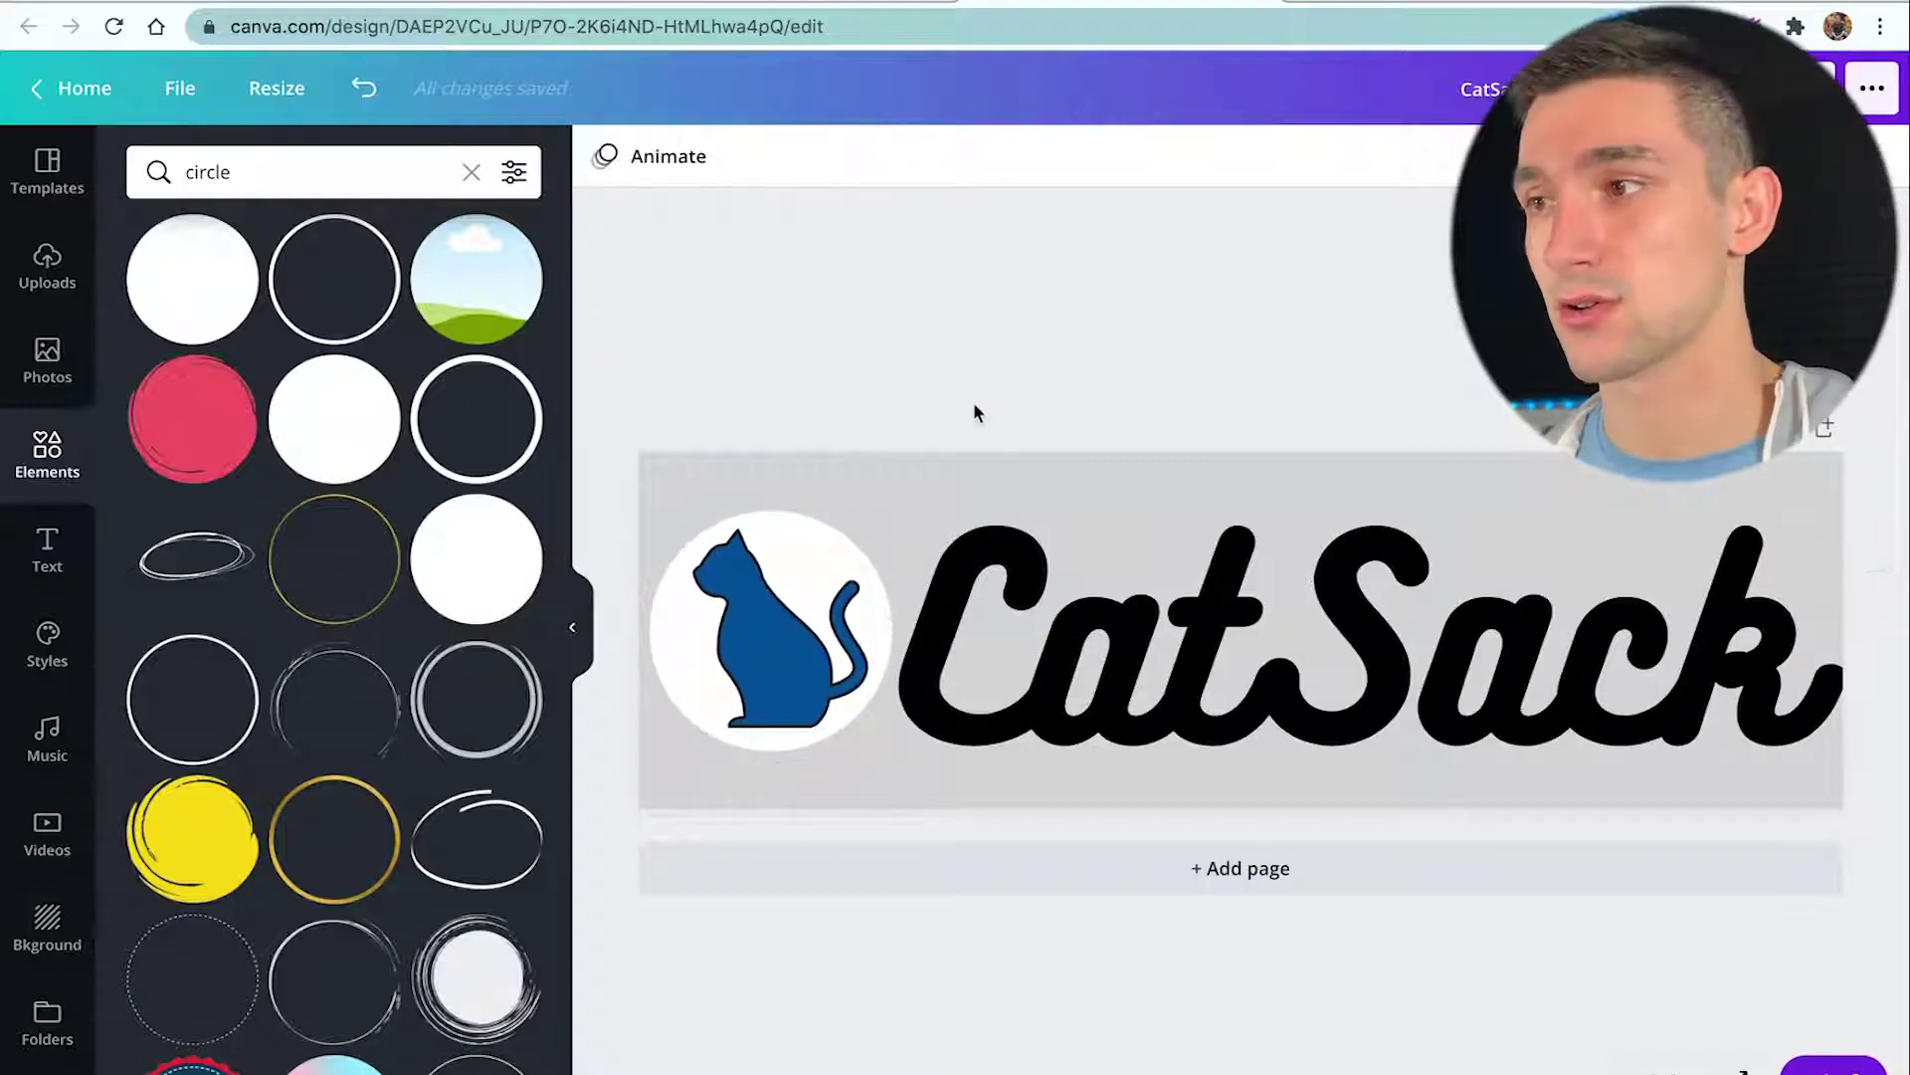
{"action": "left_click", "coordinate": [976, 476]}
{"action": "left_click", "coordinate": [866, 464]}
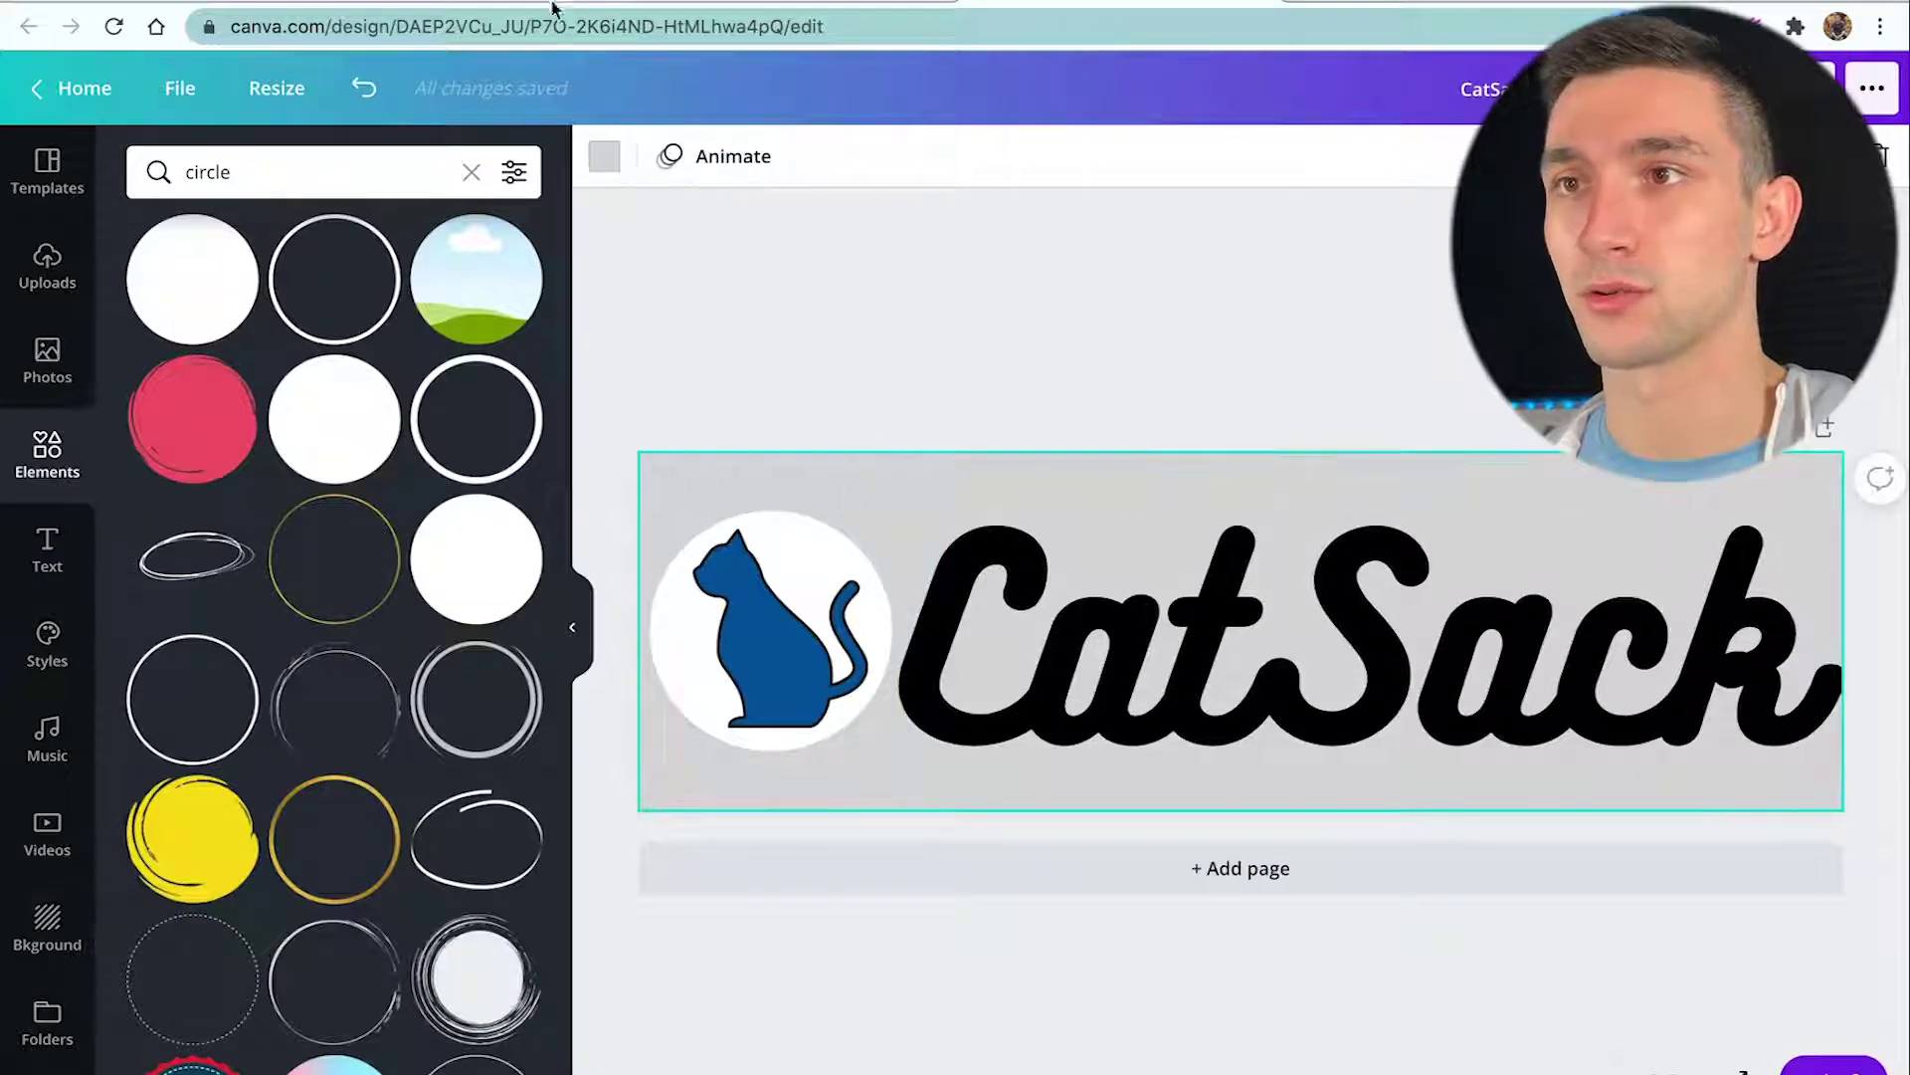
Try to resize the design to 1000 x 325 px.
{"action": "left_click", "coordinate": [276, 87]}
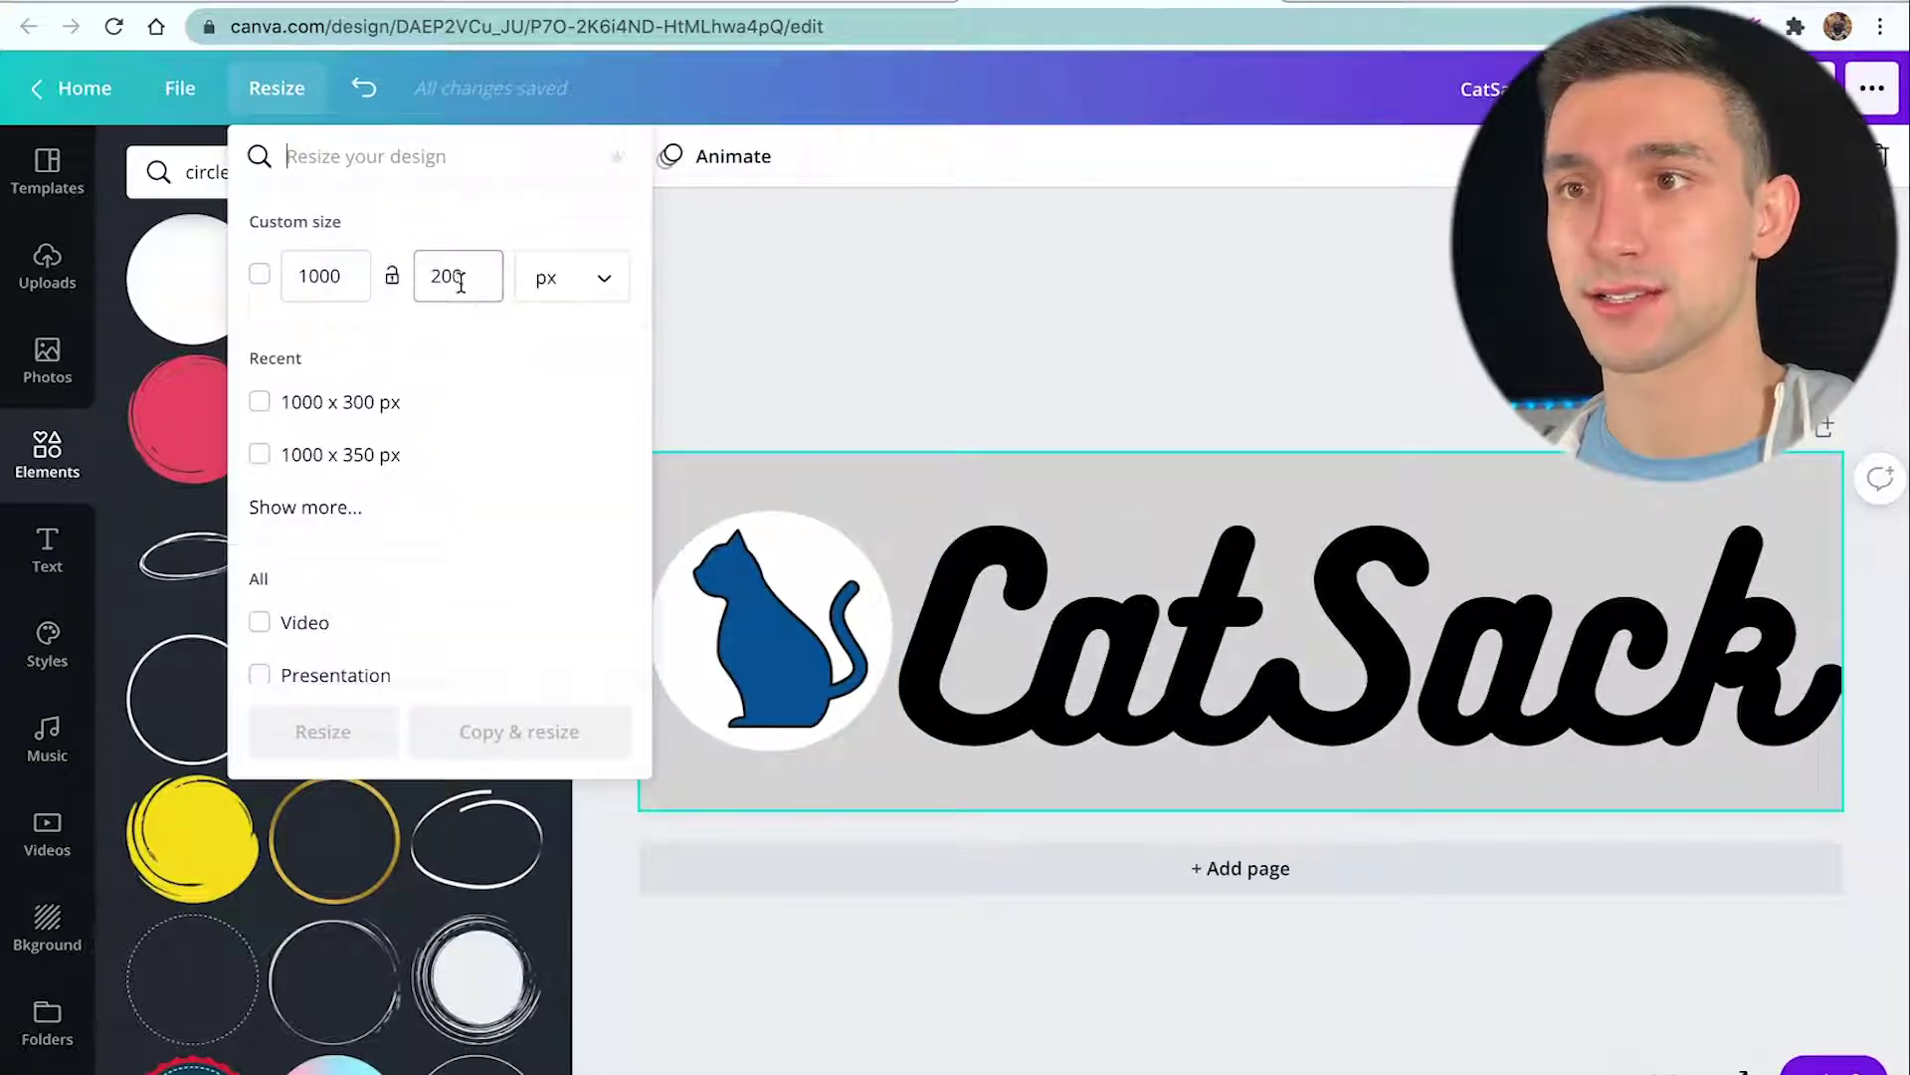
{"action": "double_click", "coordinate": [460, 284]}
{"action": "type", "text": "32"}
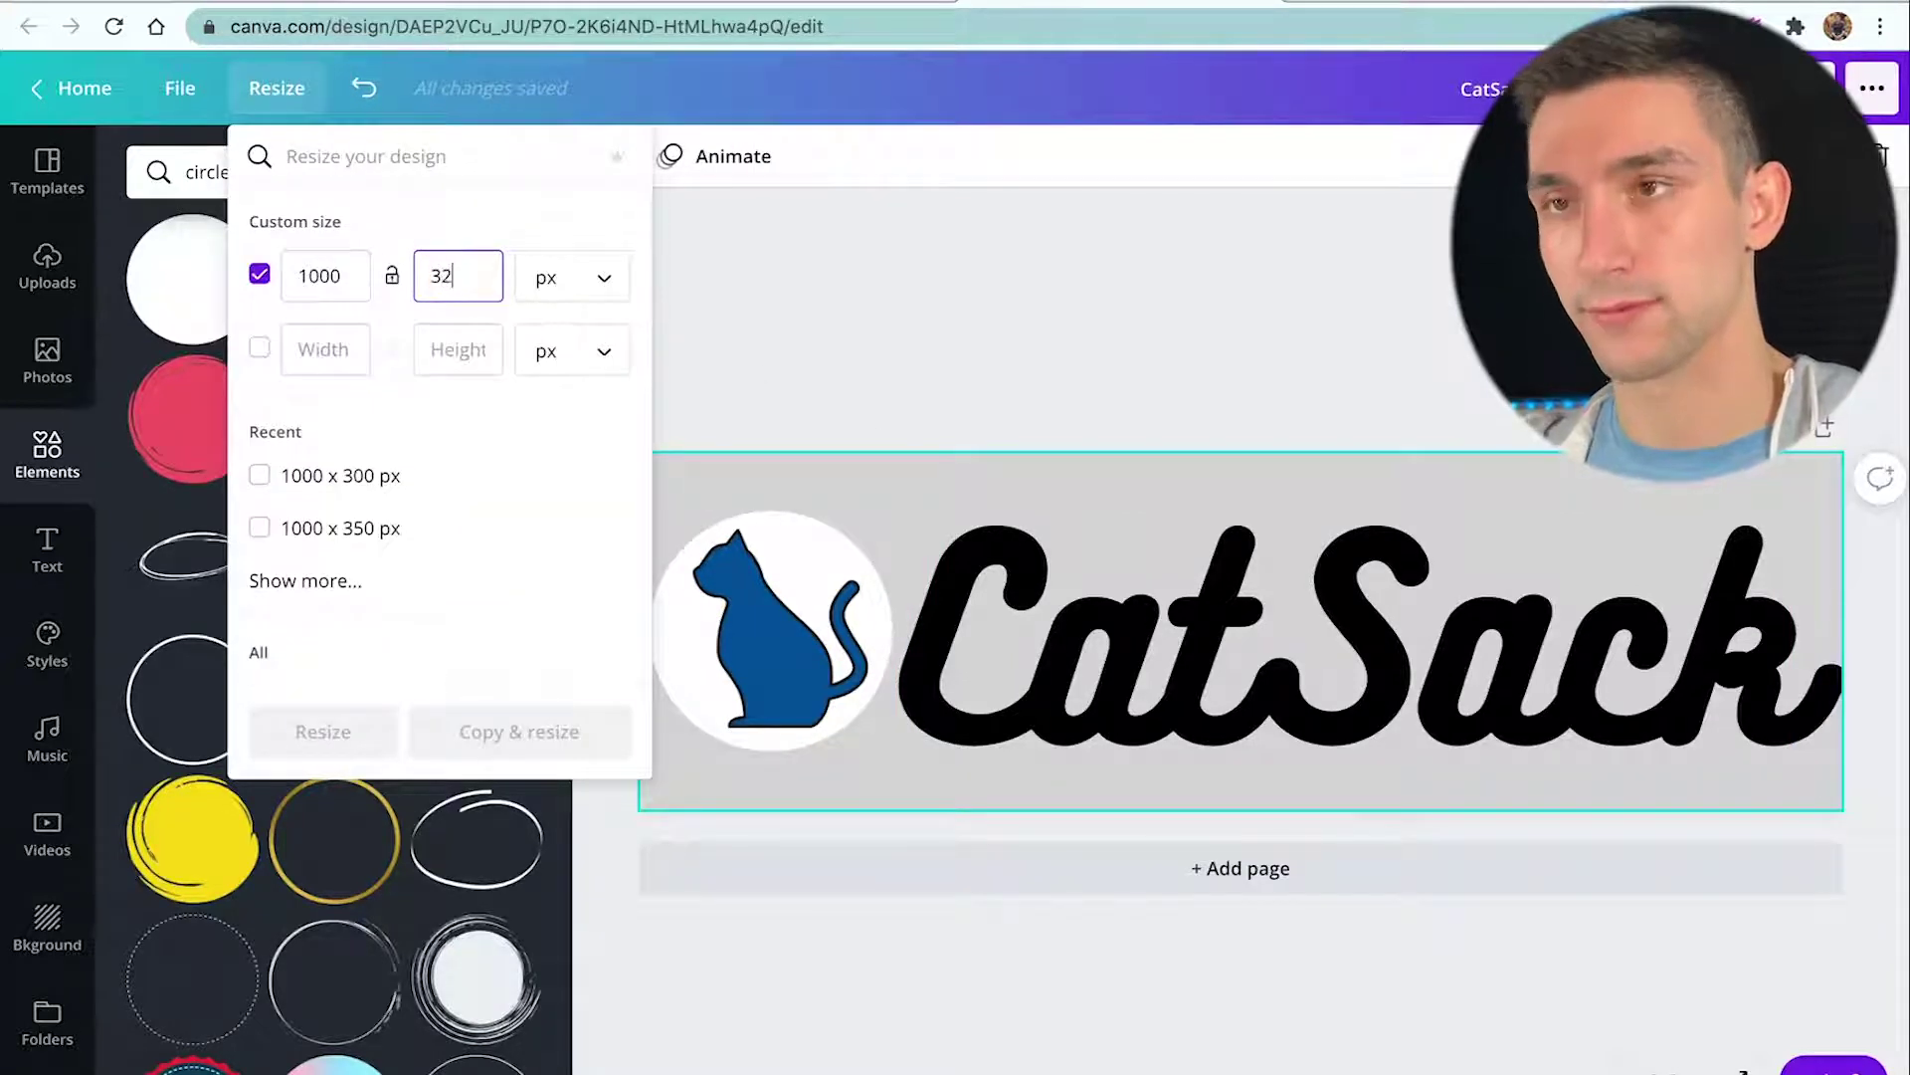
{"action": "type", "text": "5"}
{"action": "left_click", "coordinate": [328, 731]}
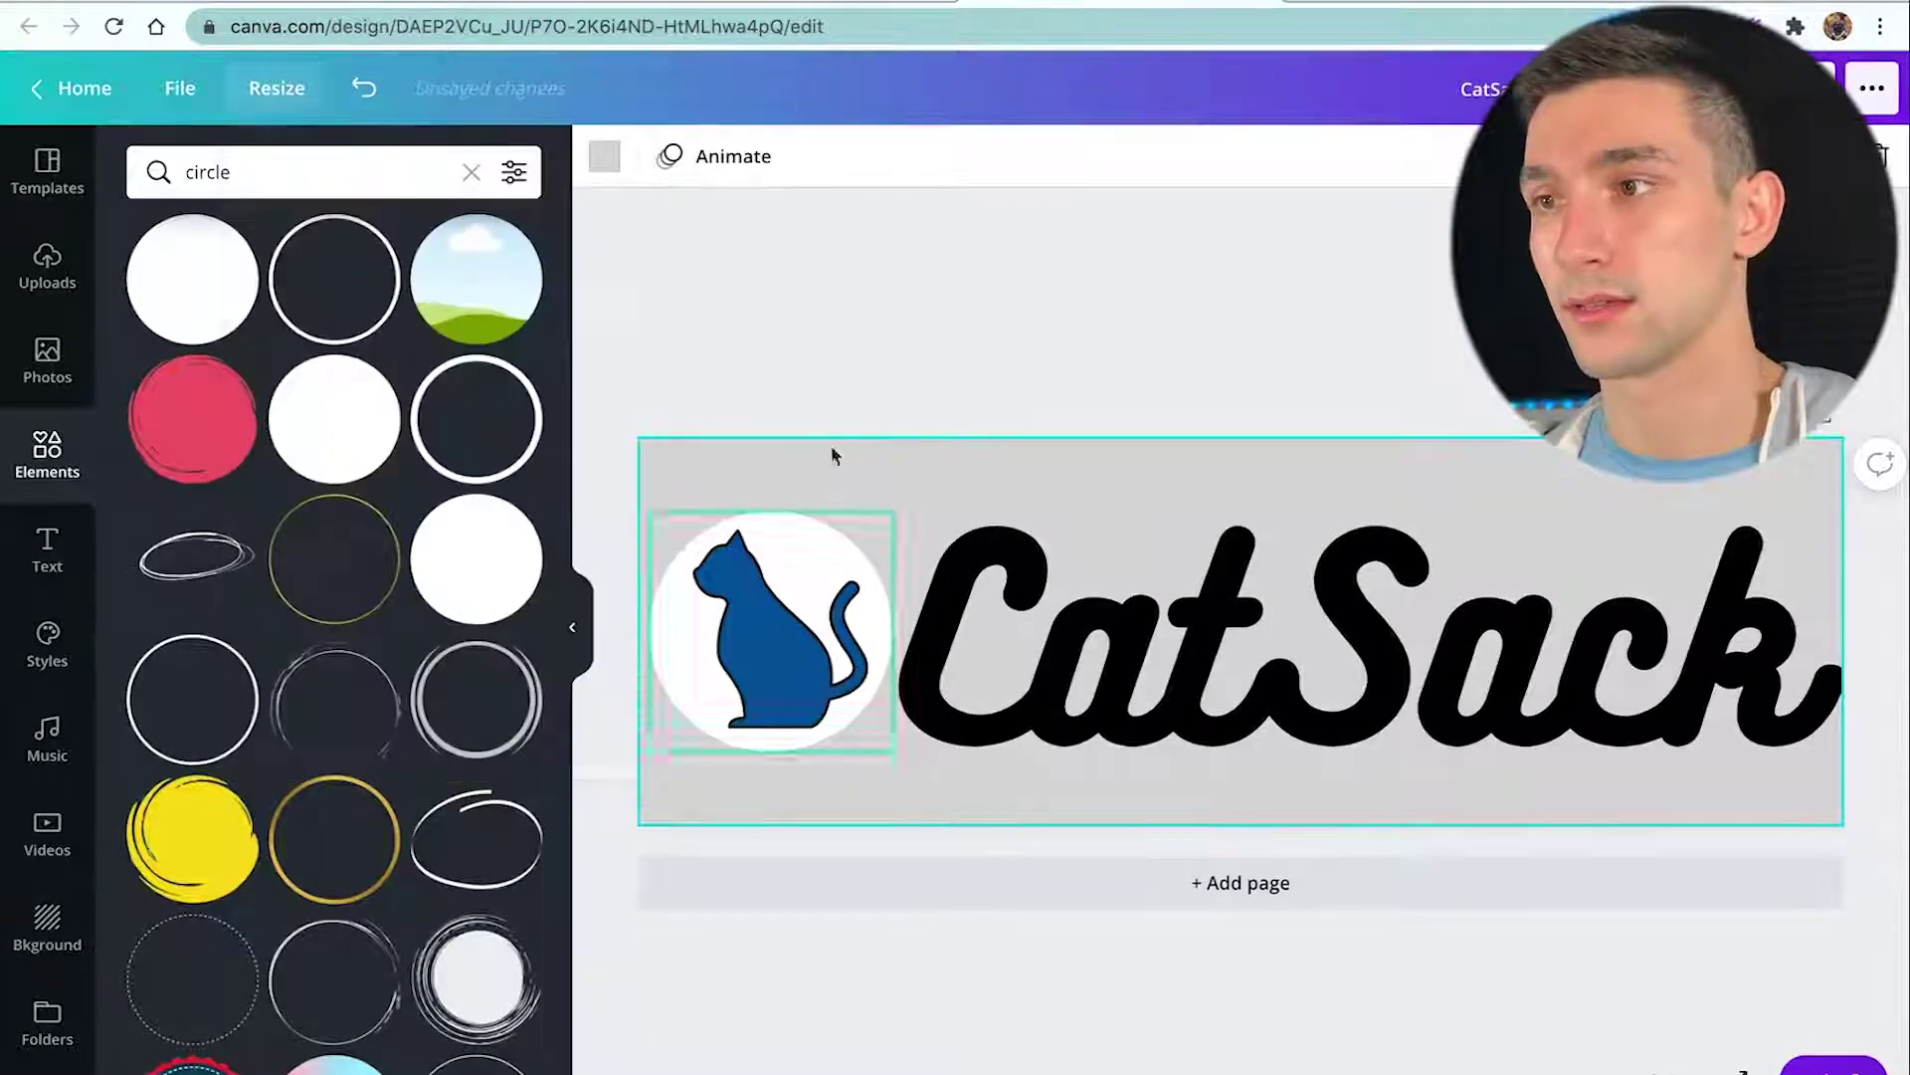
{"action": "left_click", "coordinate": [277, 89]}
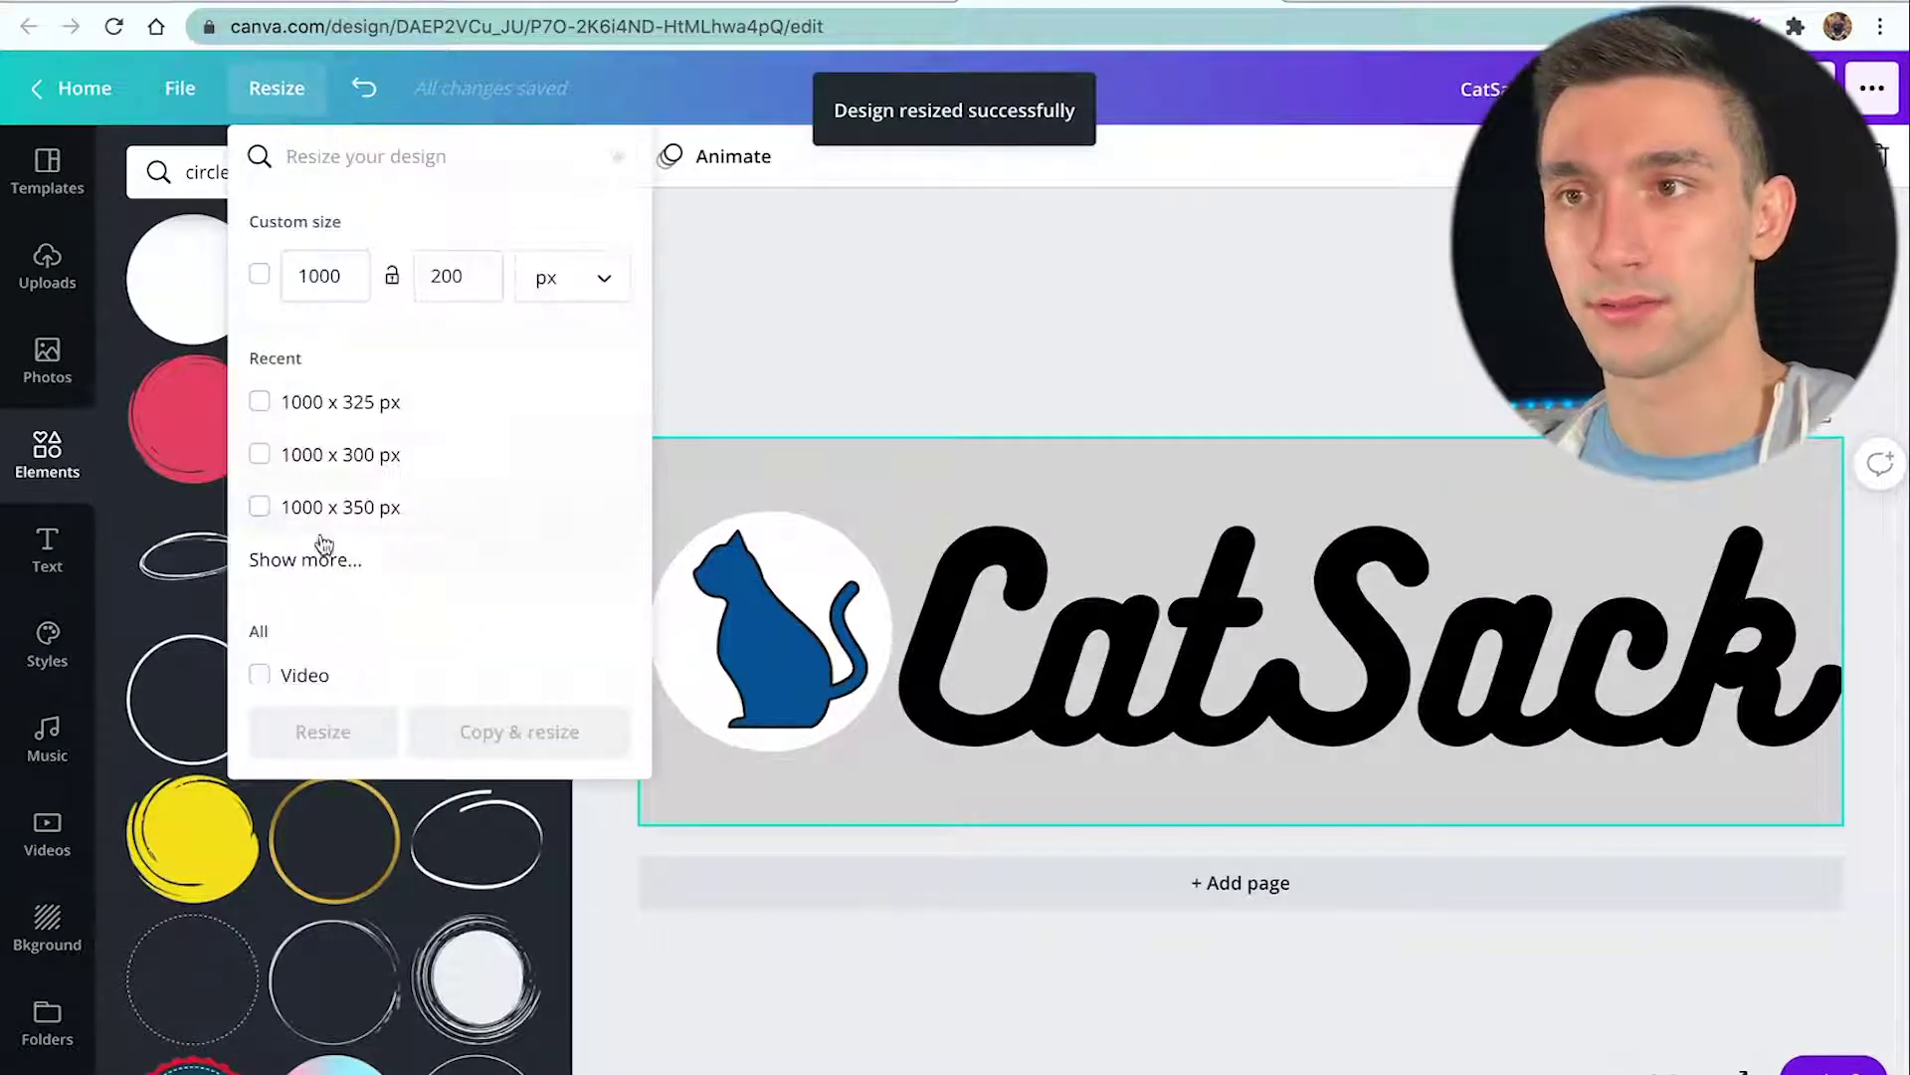
{"action": "left_click", "coordinate": [930, 316]}
Resize the design to a custom size of 1050 x 200 px.
{"action": "left_click", "coordinate": [284, 88]}
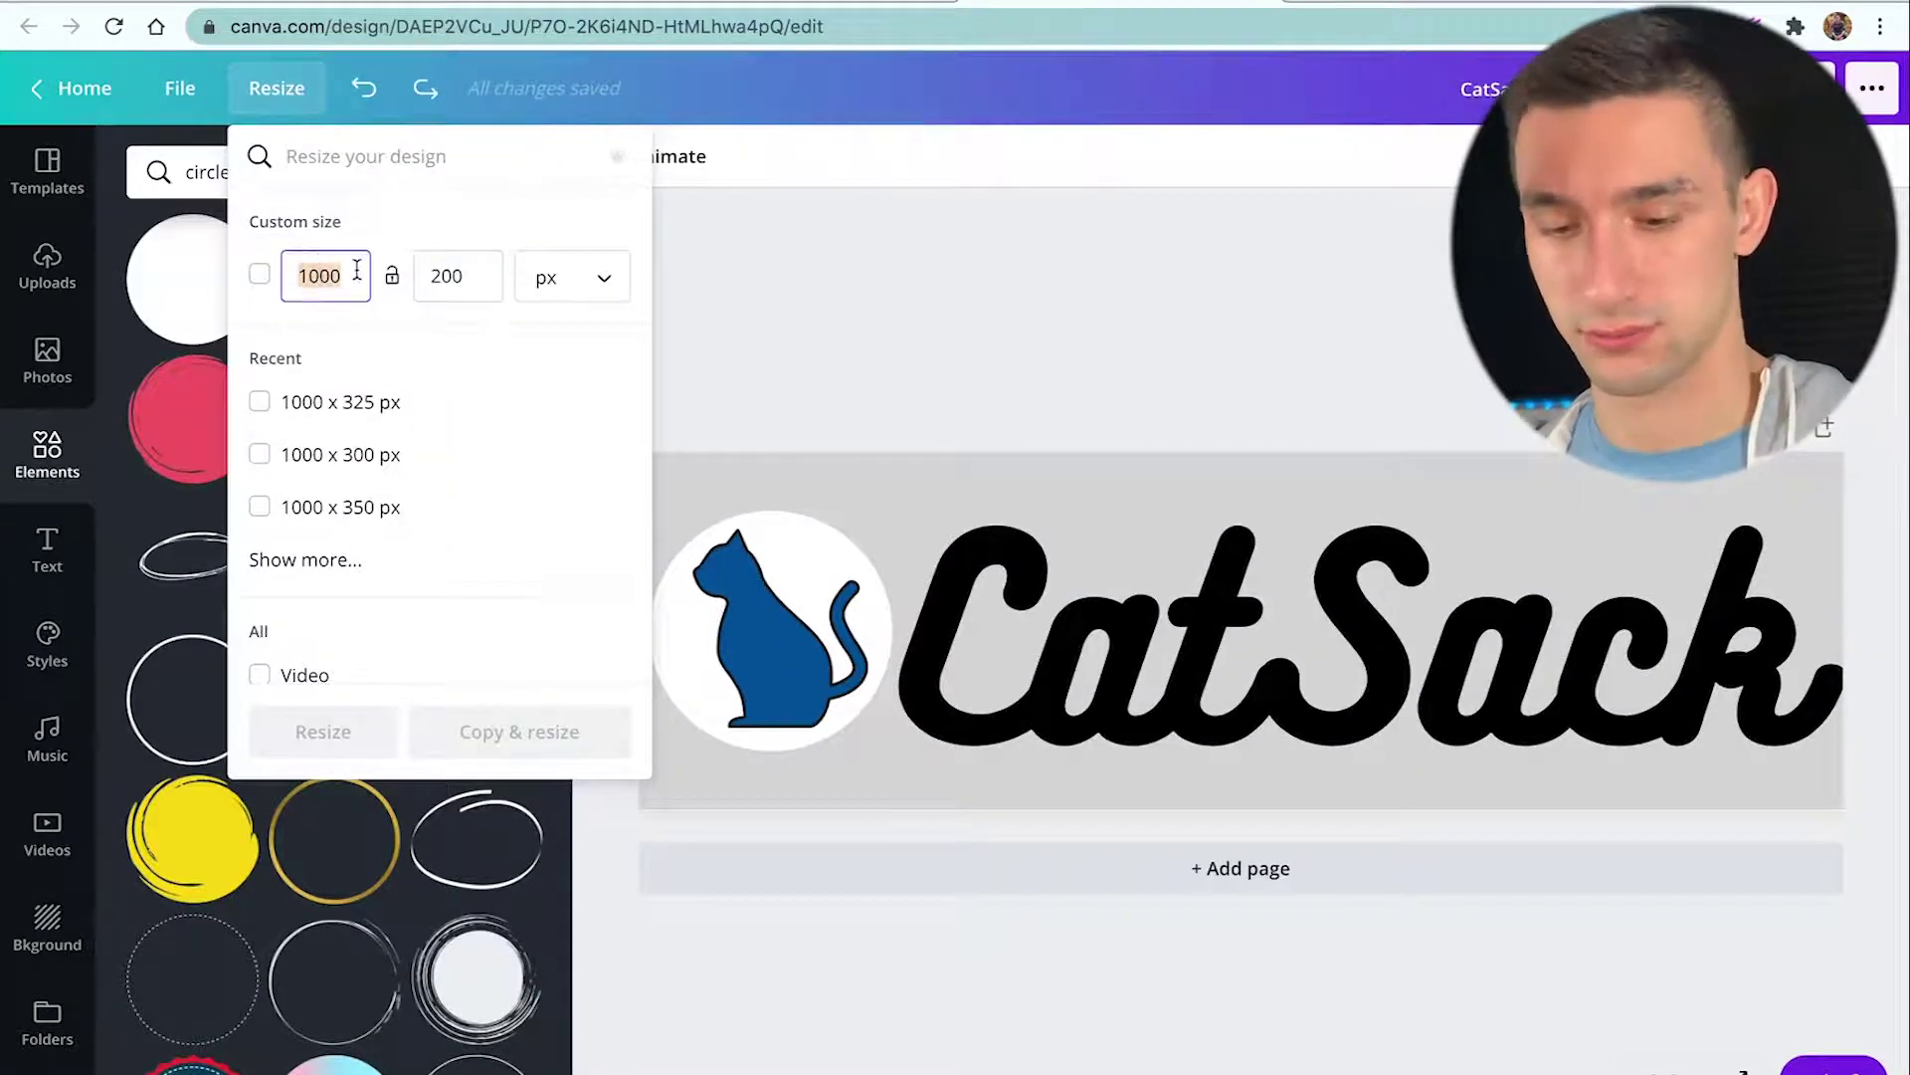
{"action": "type", "text": "115"}
{"action": "key", "text": "BackSpace"}
{"action": "key", "text": "BackSpace"}
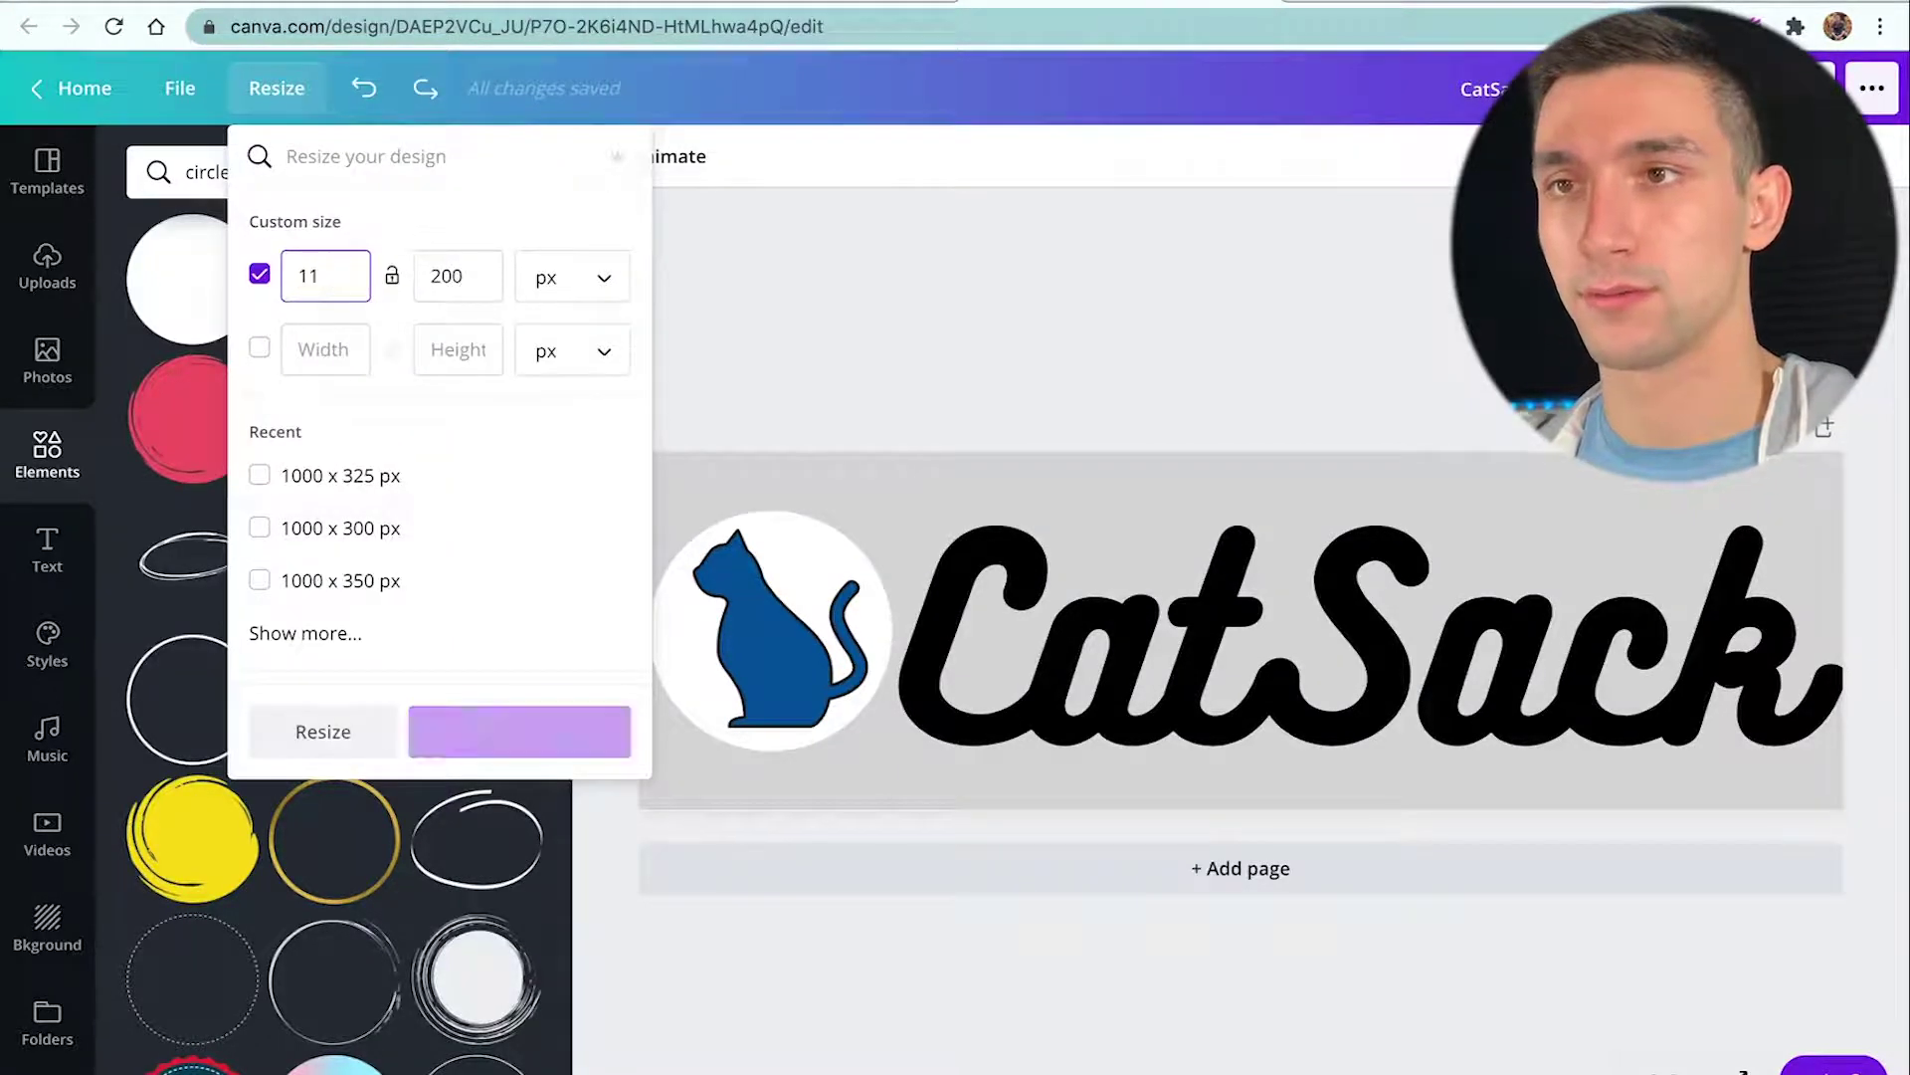
{"action": "type", "text": "050"}
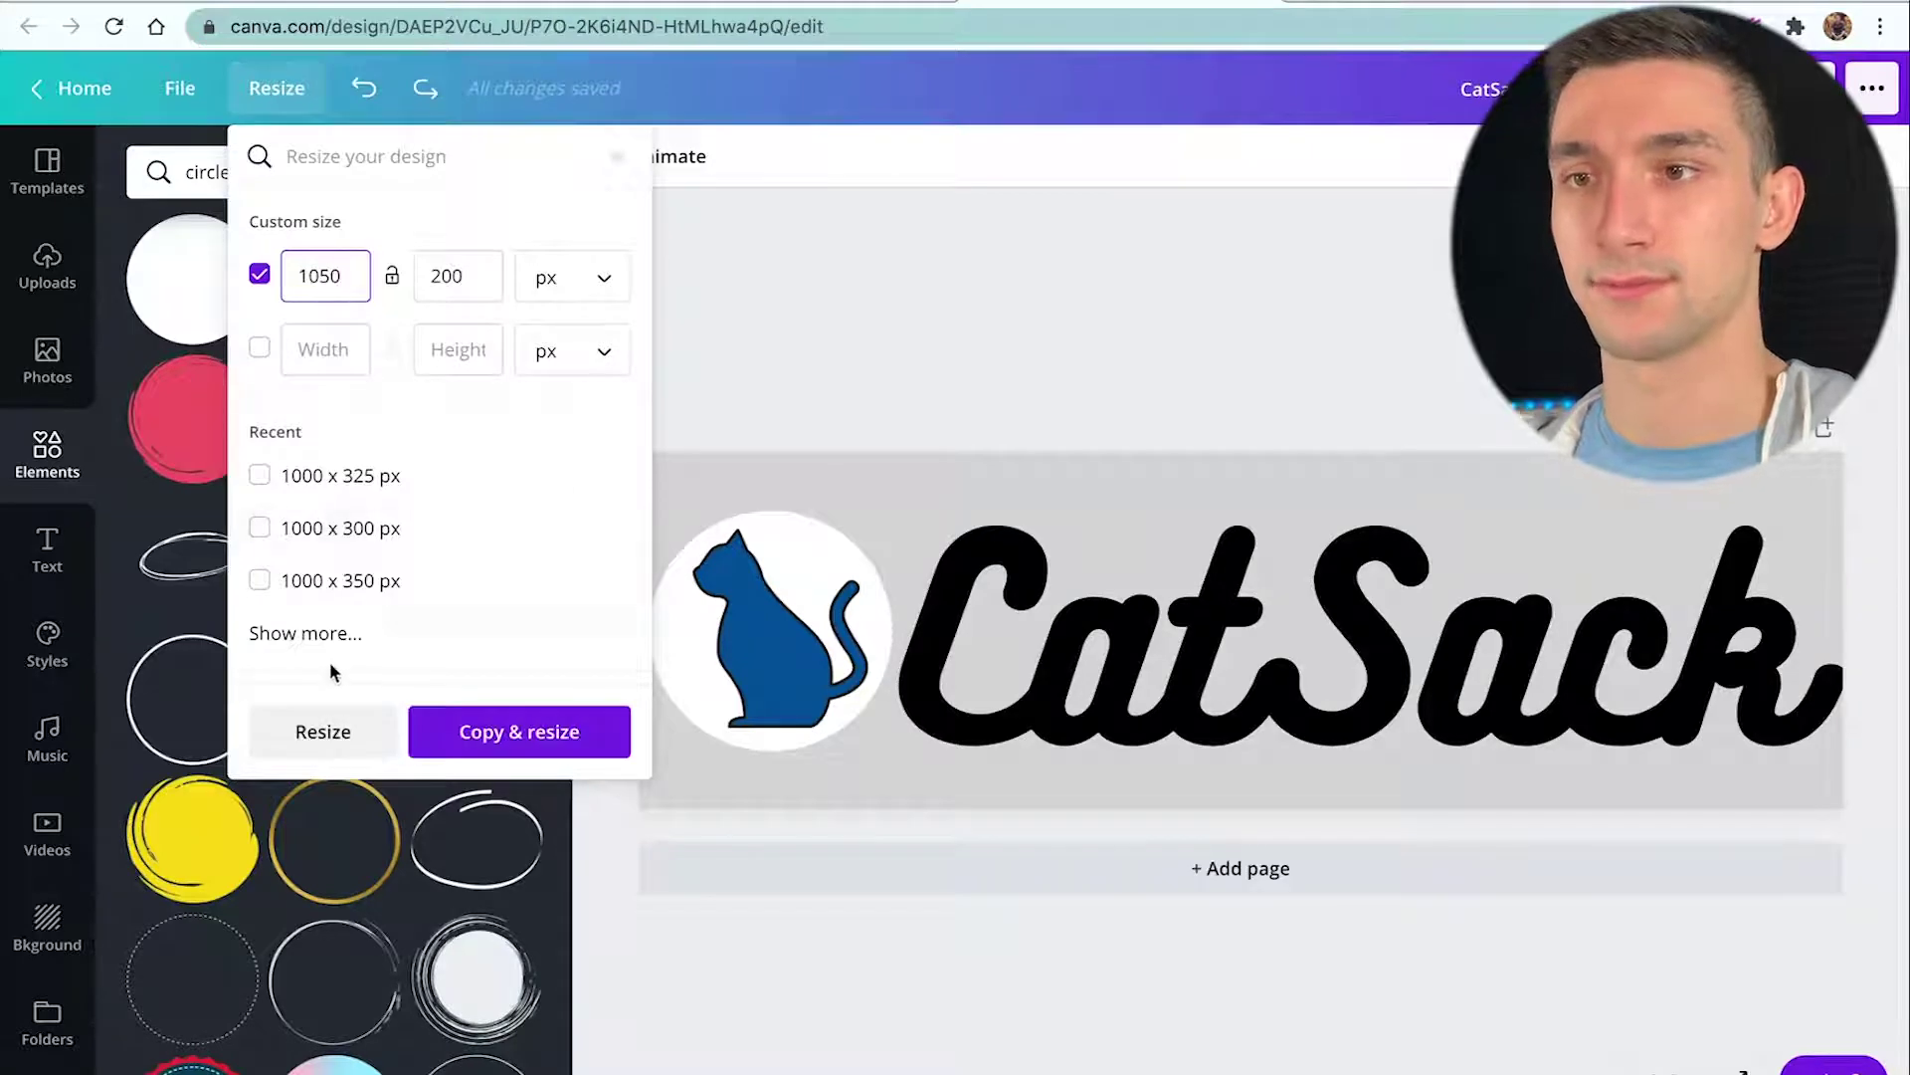
{"action": "left_click", "coordinate": [326, 720]}
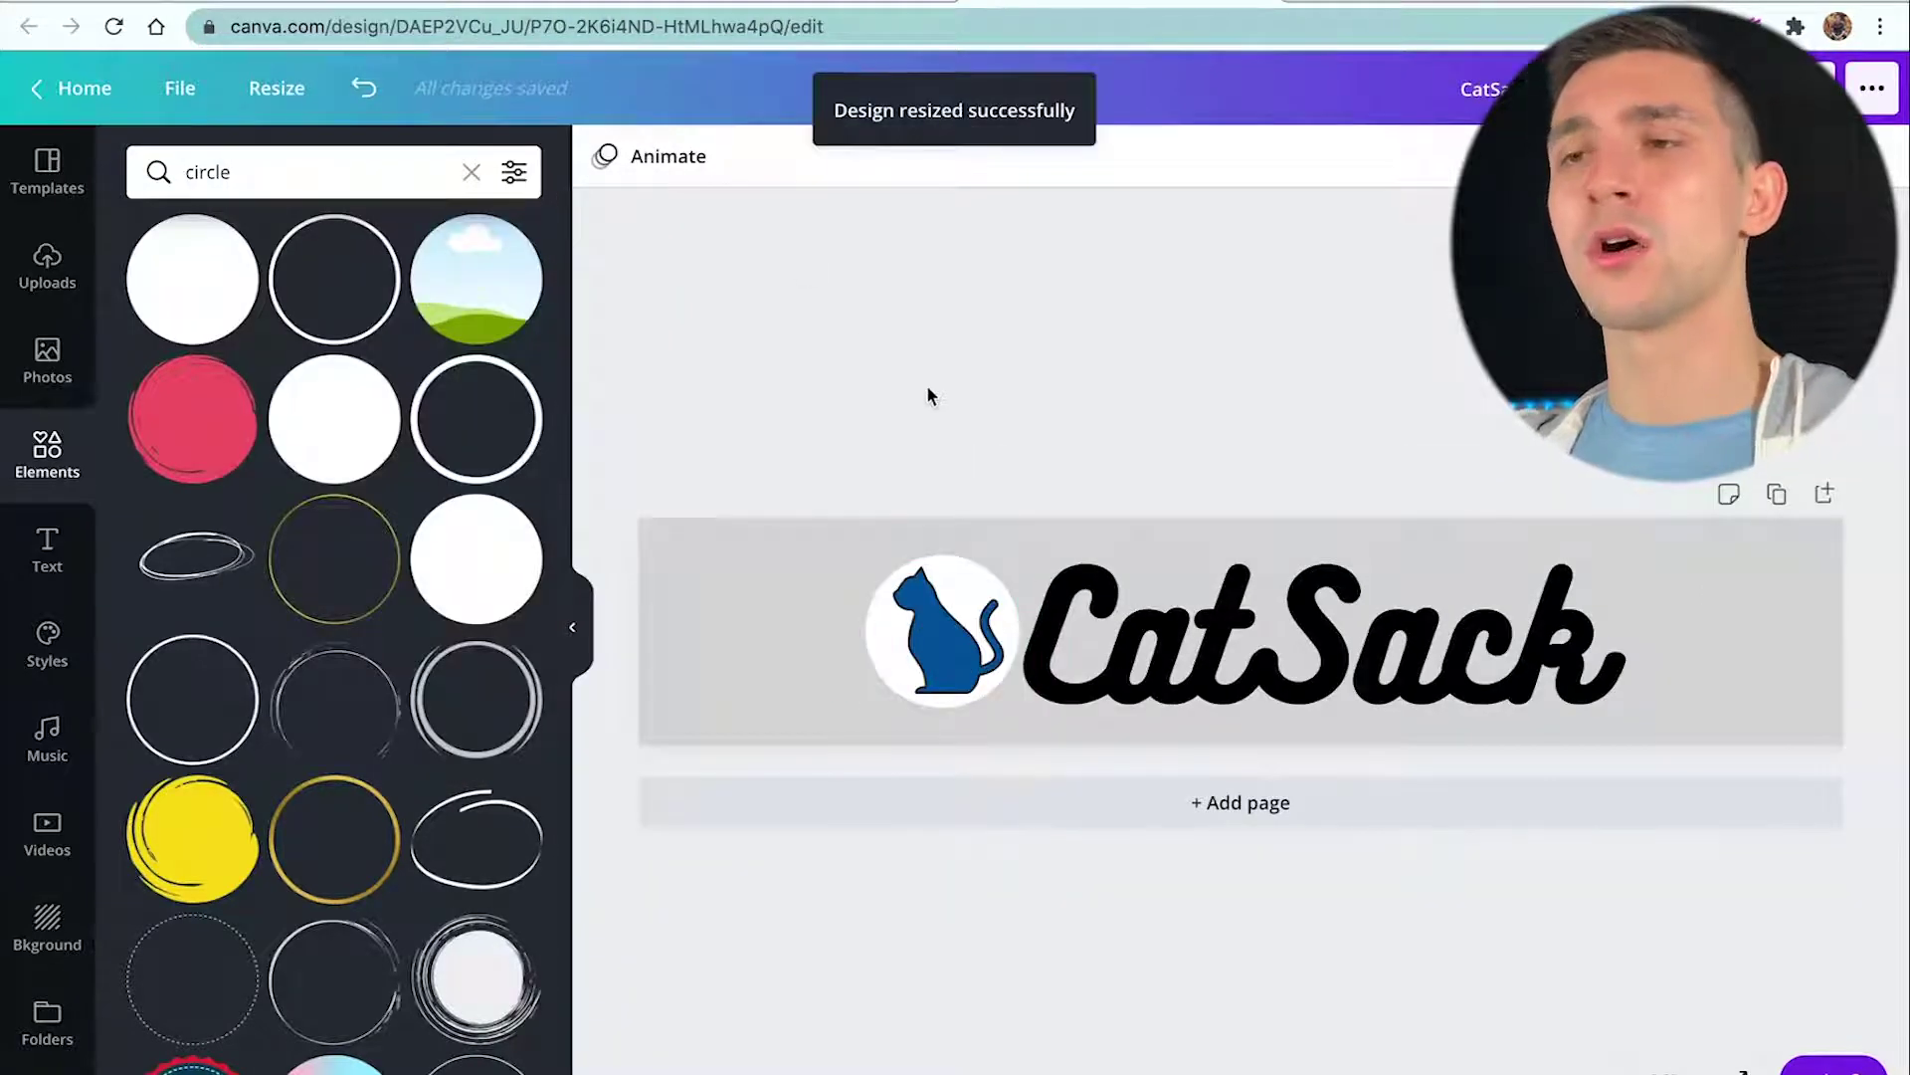
{"action": "left_click", "coordinate": [281, 89]}
{"action": "left_click", "coordinate": [1010, 382]}
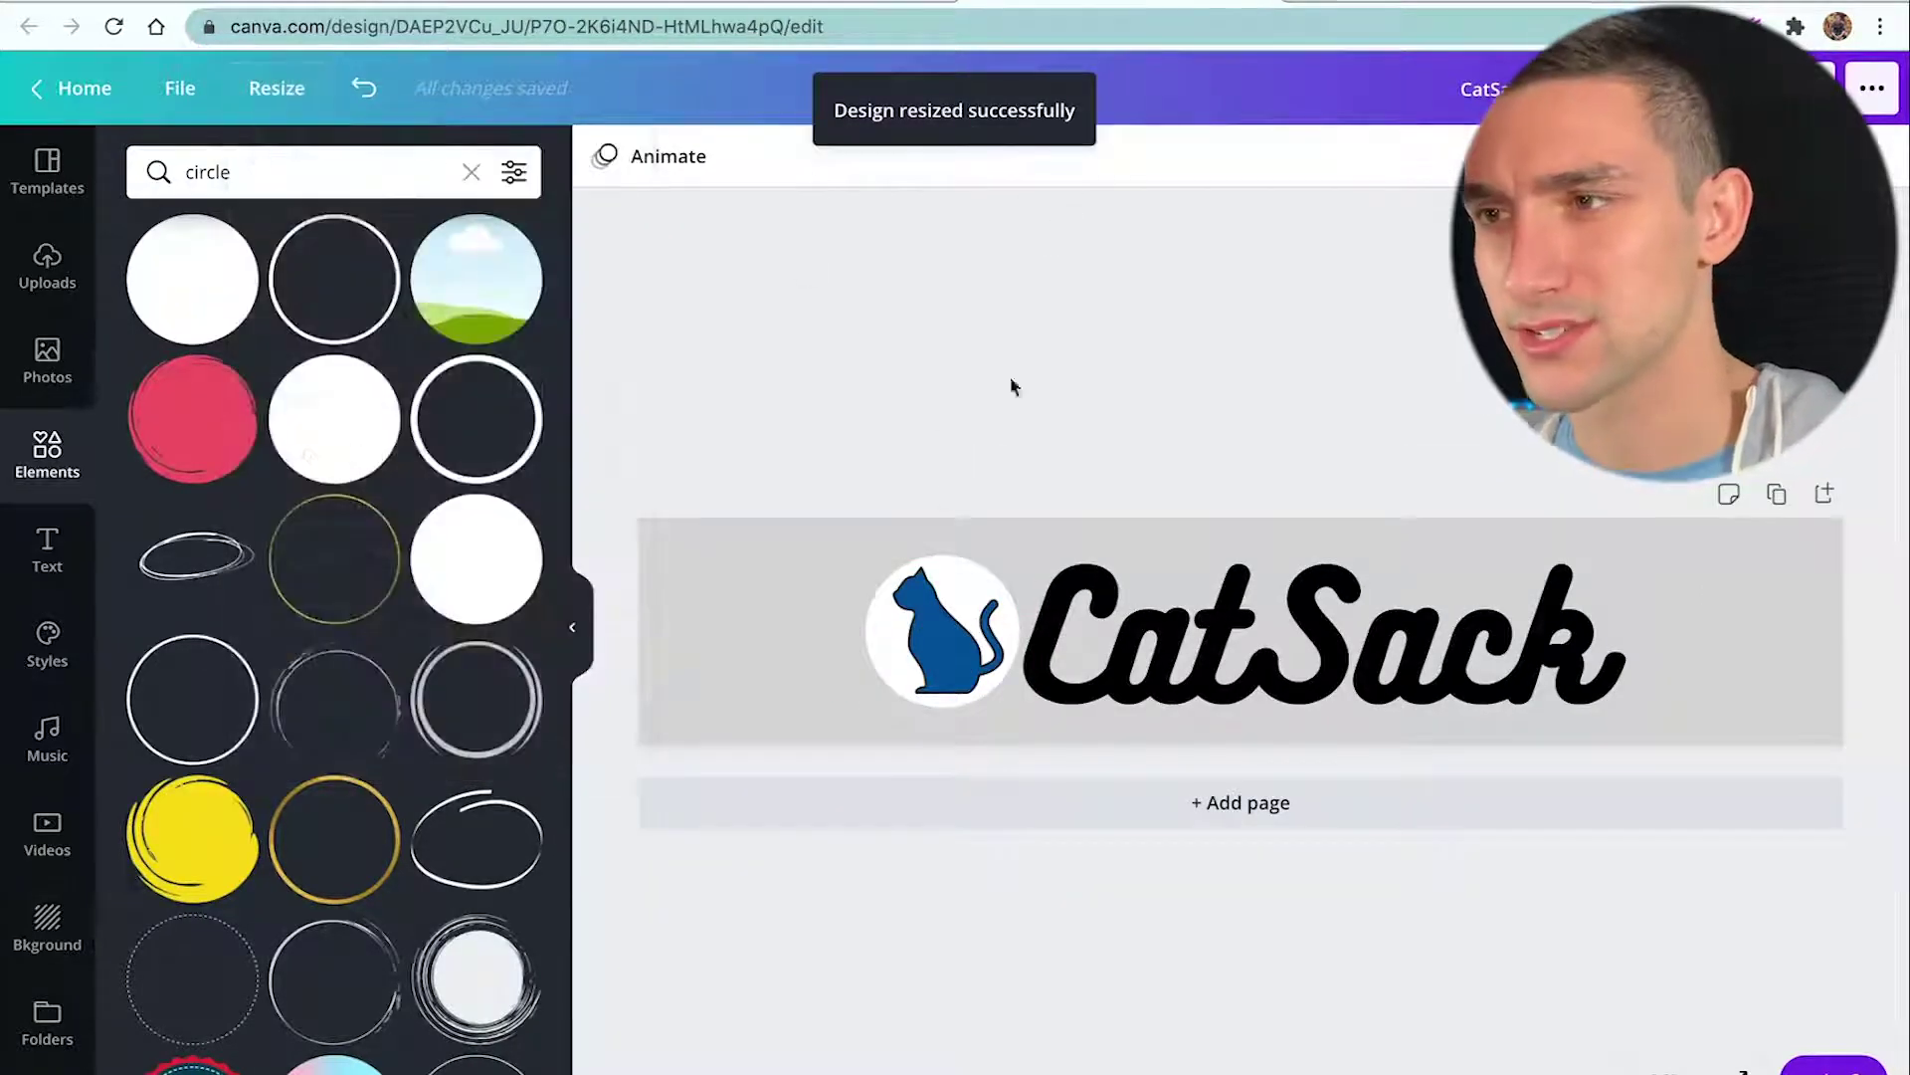
Move the cat and its white circle toward the canvas's left edge, and enlarge and reposition the CatSack lettering at font size 134.
{"action": "left_click", "coordinate": [949, 617]}
{"action": "mouse_move", "coordinate": [802, 499]}
{"action": "left_mouse_down"}
{"action": "mouse_move", "coordinate": [930, 610]}
{"action": "mouse_move", "coordinate": [719, 597]}
{"action": "left_mouse_up"}
{"action": "left_click", "coordinate": [1149, 609]}
{"action": "left_click_drag", "start_coordinate": [1028, 537], "coordinate": [887, 477]}
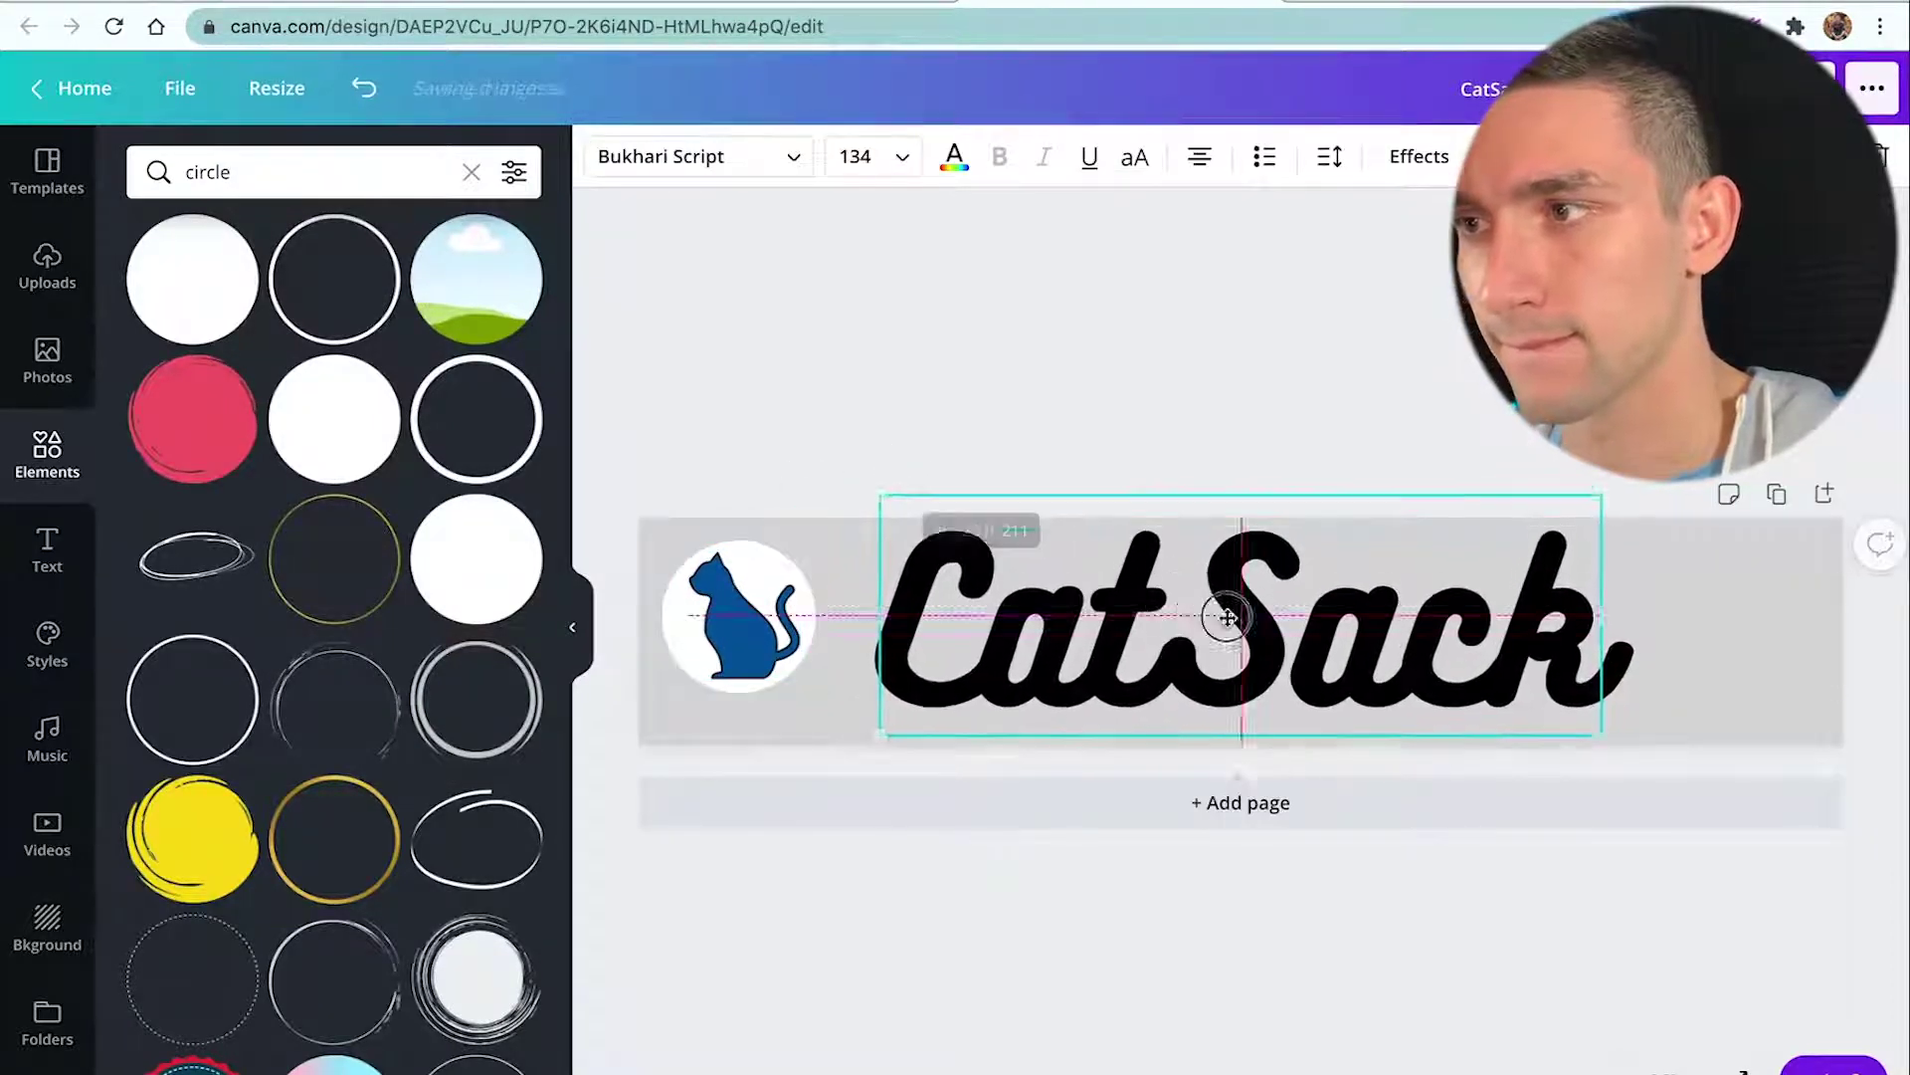
{"action": "left_click_drag", "start_coordinate": [1224, 613], "coordinate": [1257, 606]}
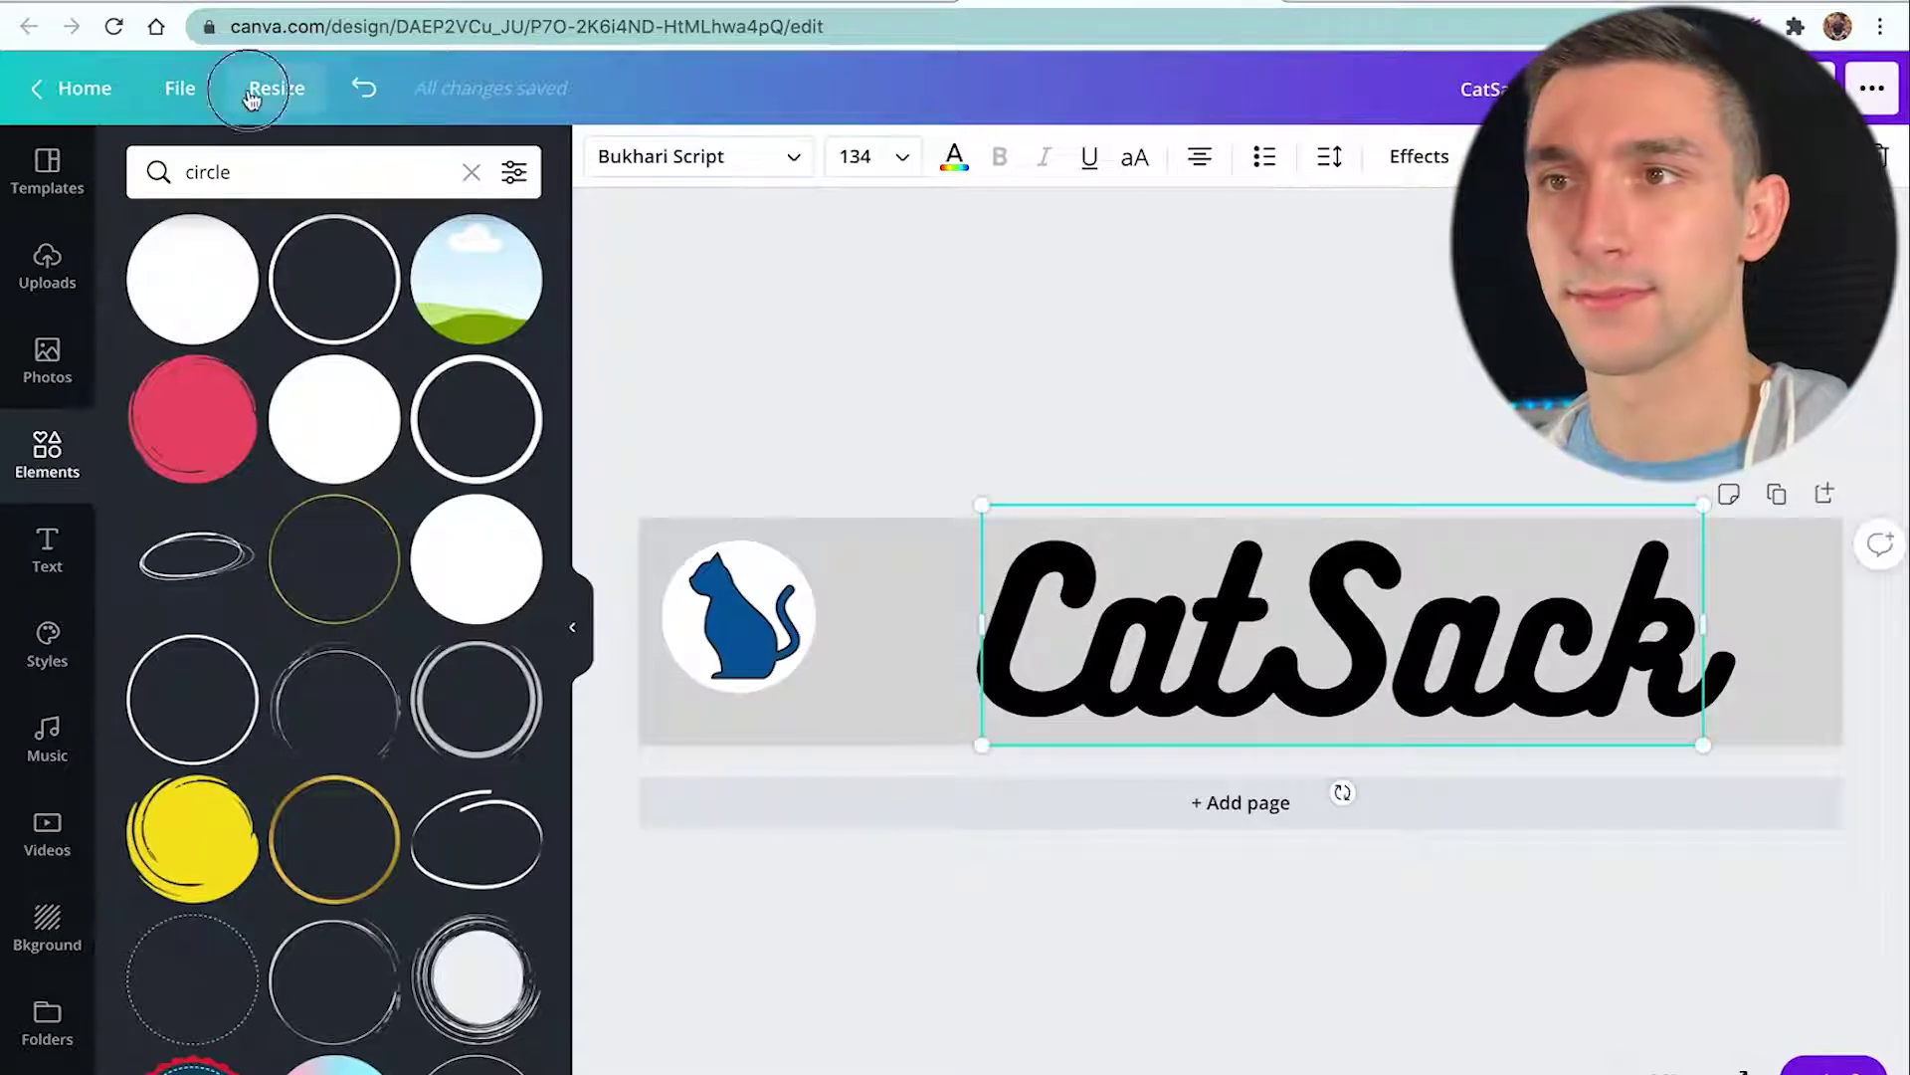
Resize the design to 1000 x 300 px and enlarge the CatSack lettering to font size 157, filling the space beside the cat.
{"action": "left_click", "coordinate": [277, 87]}
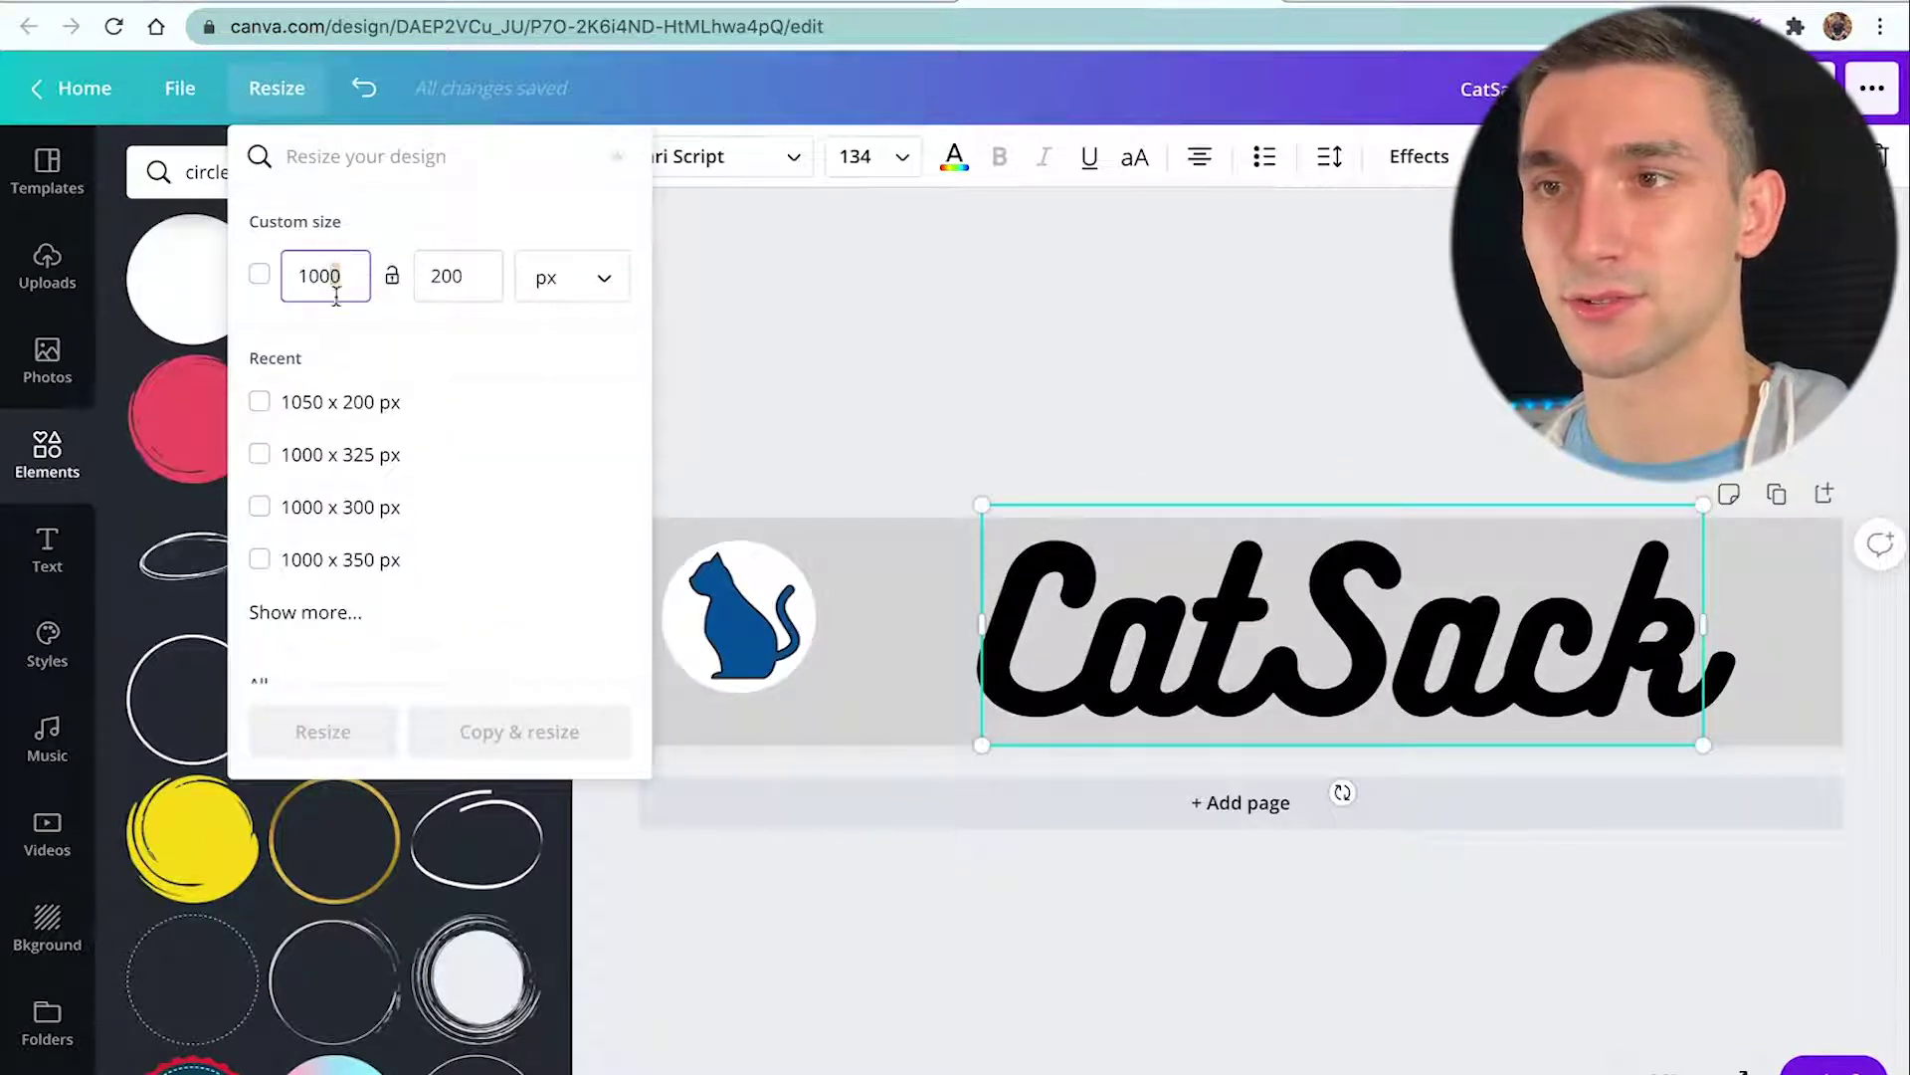
{"action": "left_click", "coordinate": [257, 508]}
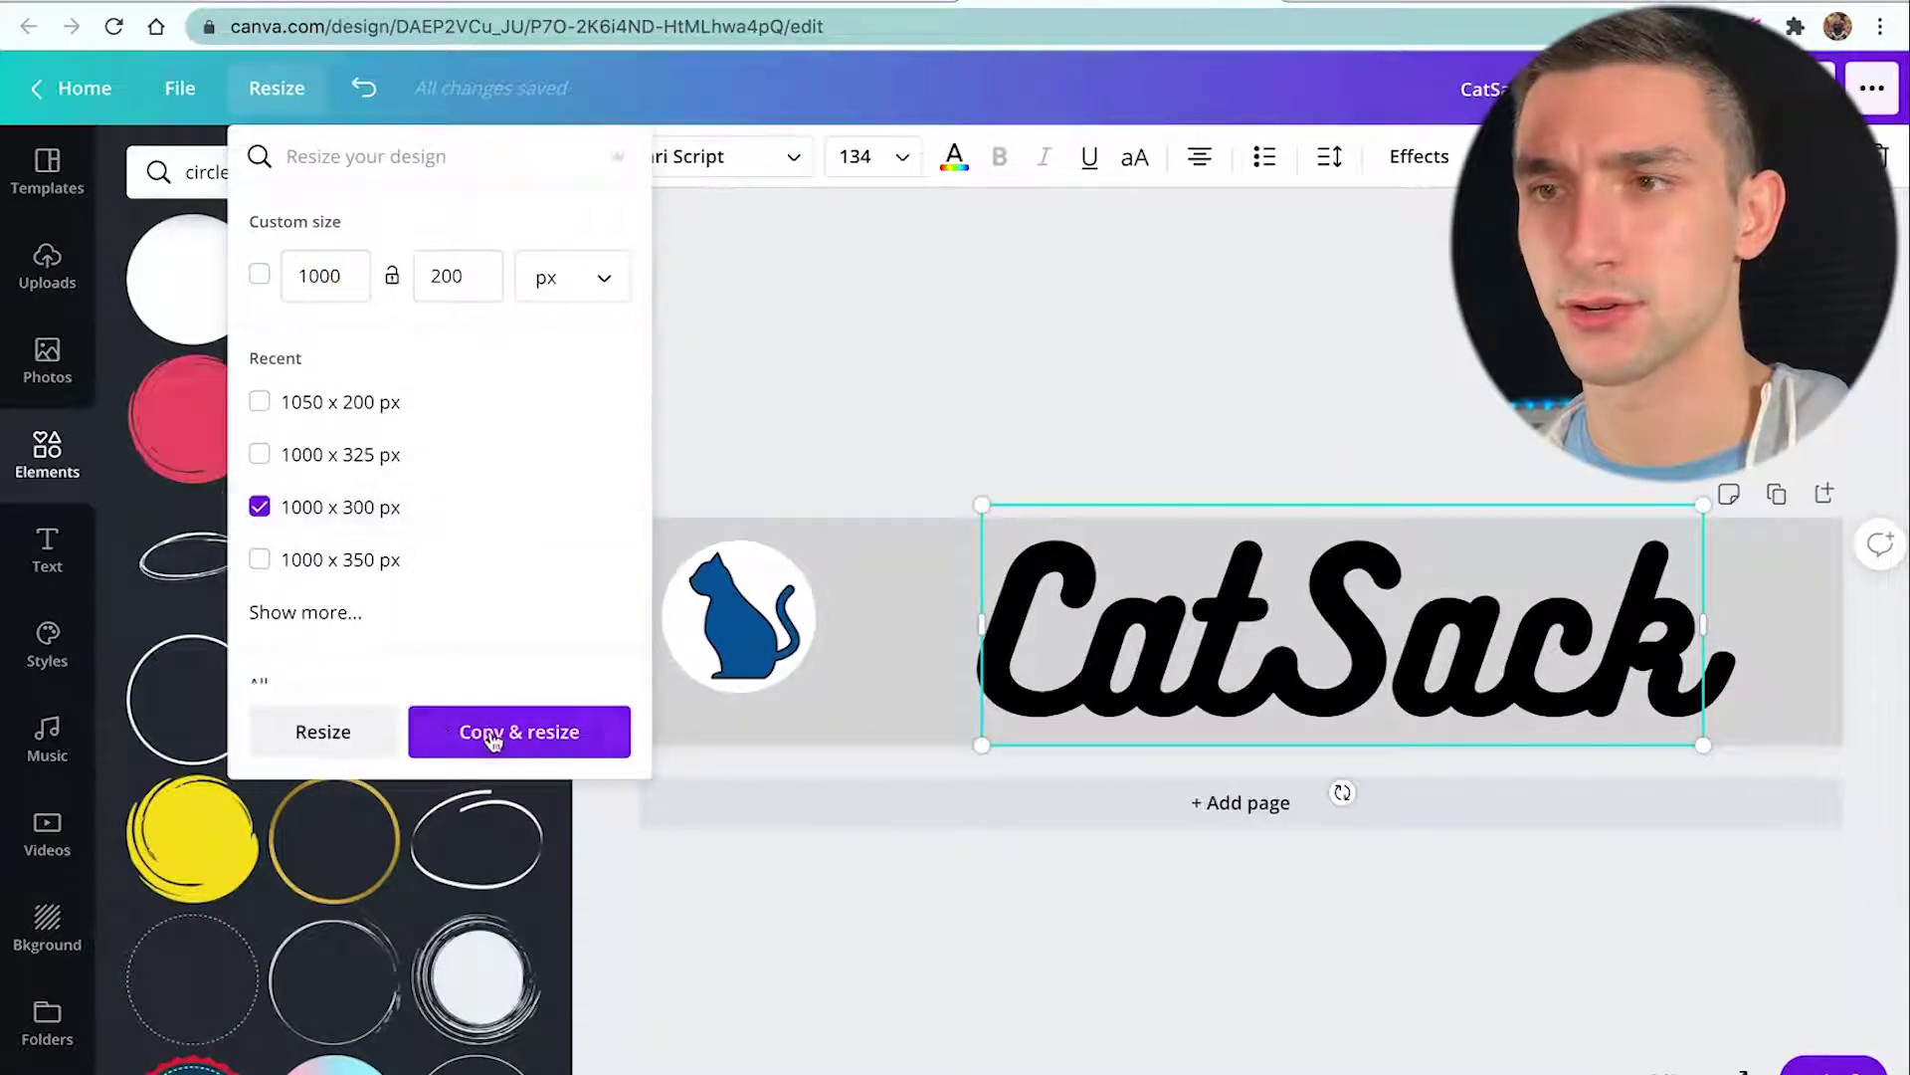
{"action": "left_click", "coordinate": [286, 729]}
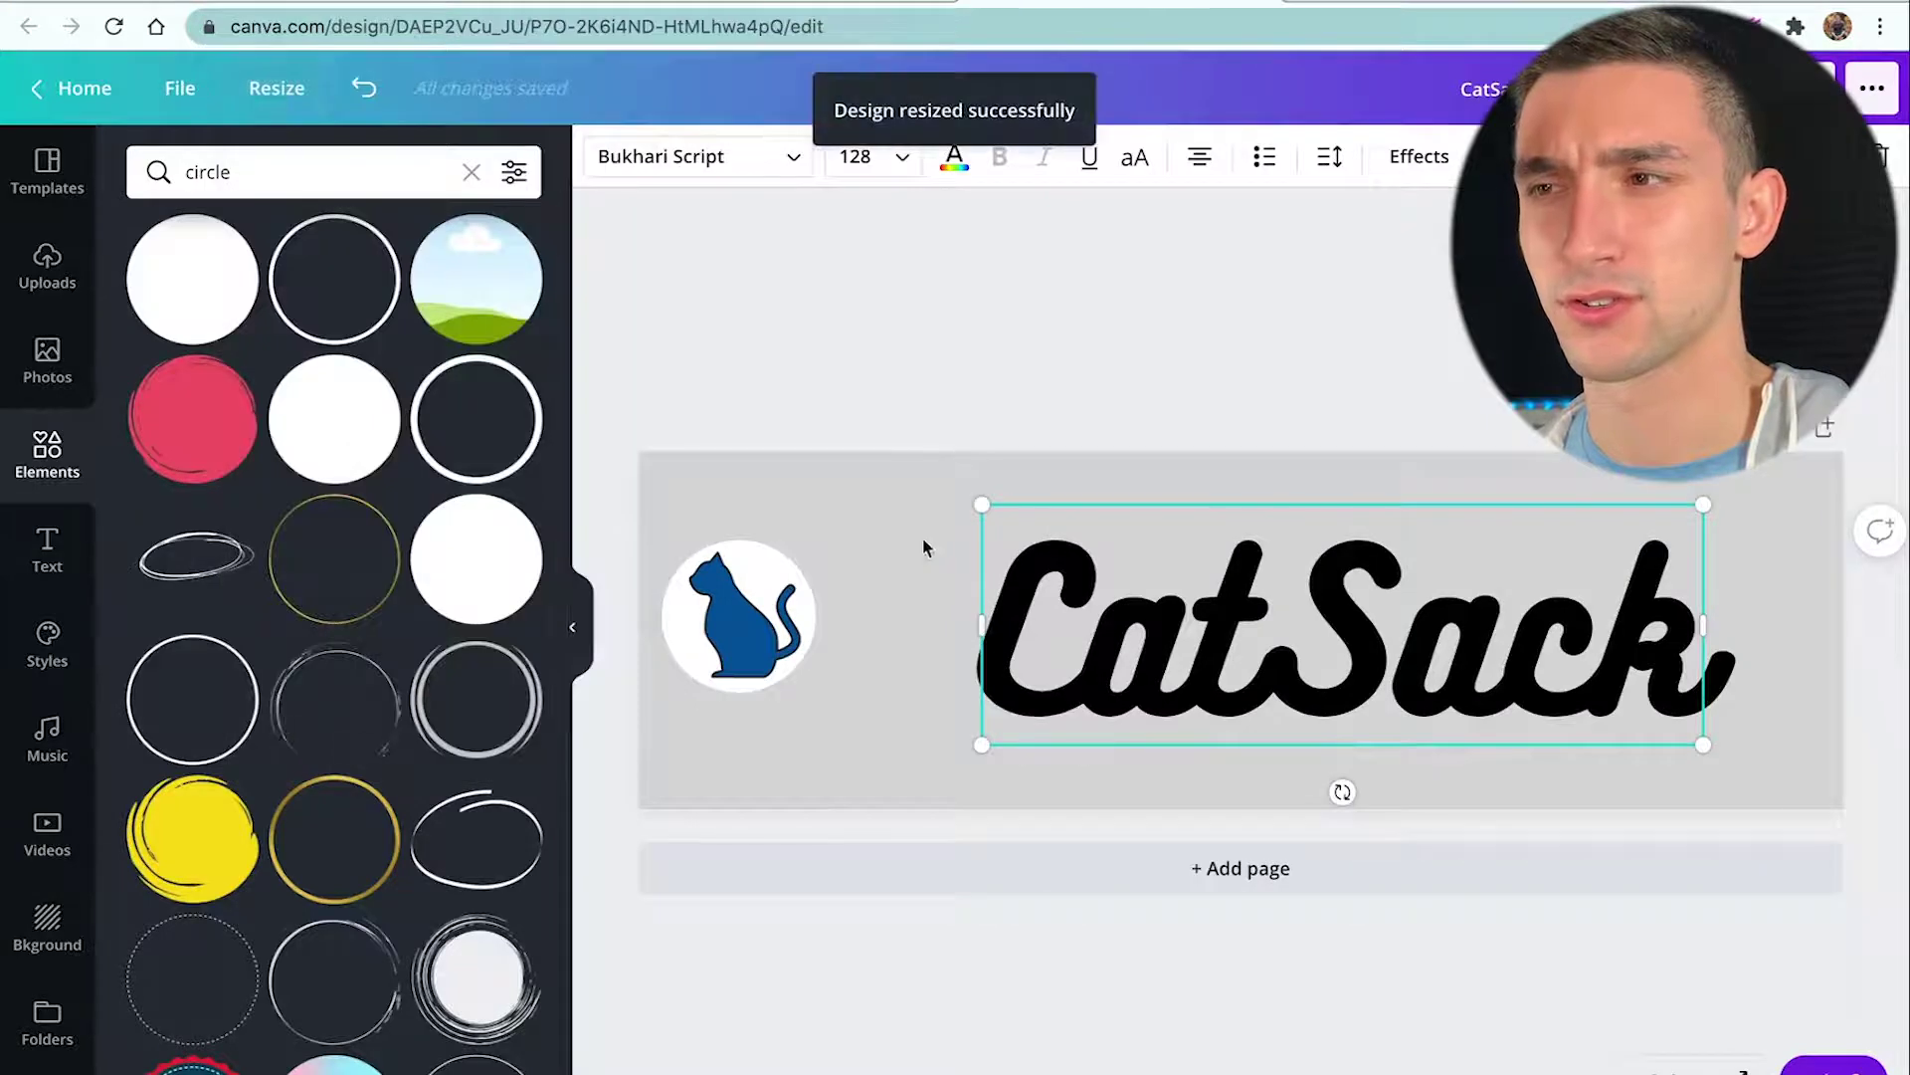
{"action": "left_click_drag", "start_coordinate": [965, 500], "coordinate": [810, 450]}
{"action": "left_click_drag", "start_coordinate": [1101, 503], "coordinate": [1084, 465]}
Group and enlarge the cat with its white circle at the canvas's left edge, and shift the CatSack lettering slightly down.
{"action": "left_click", "coordinate": [721, 587]}
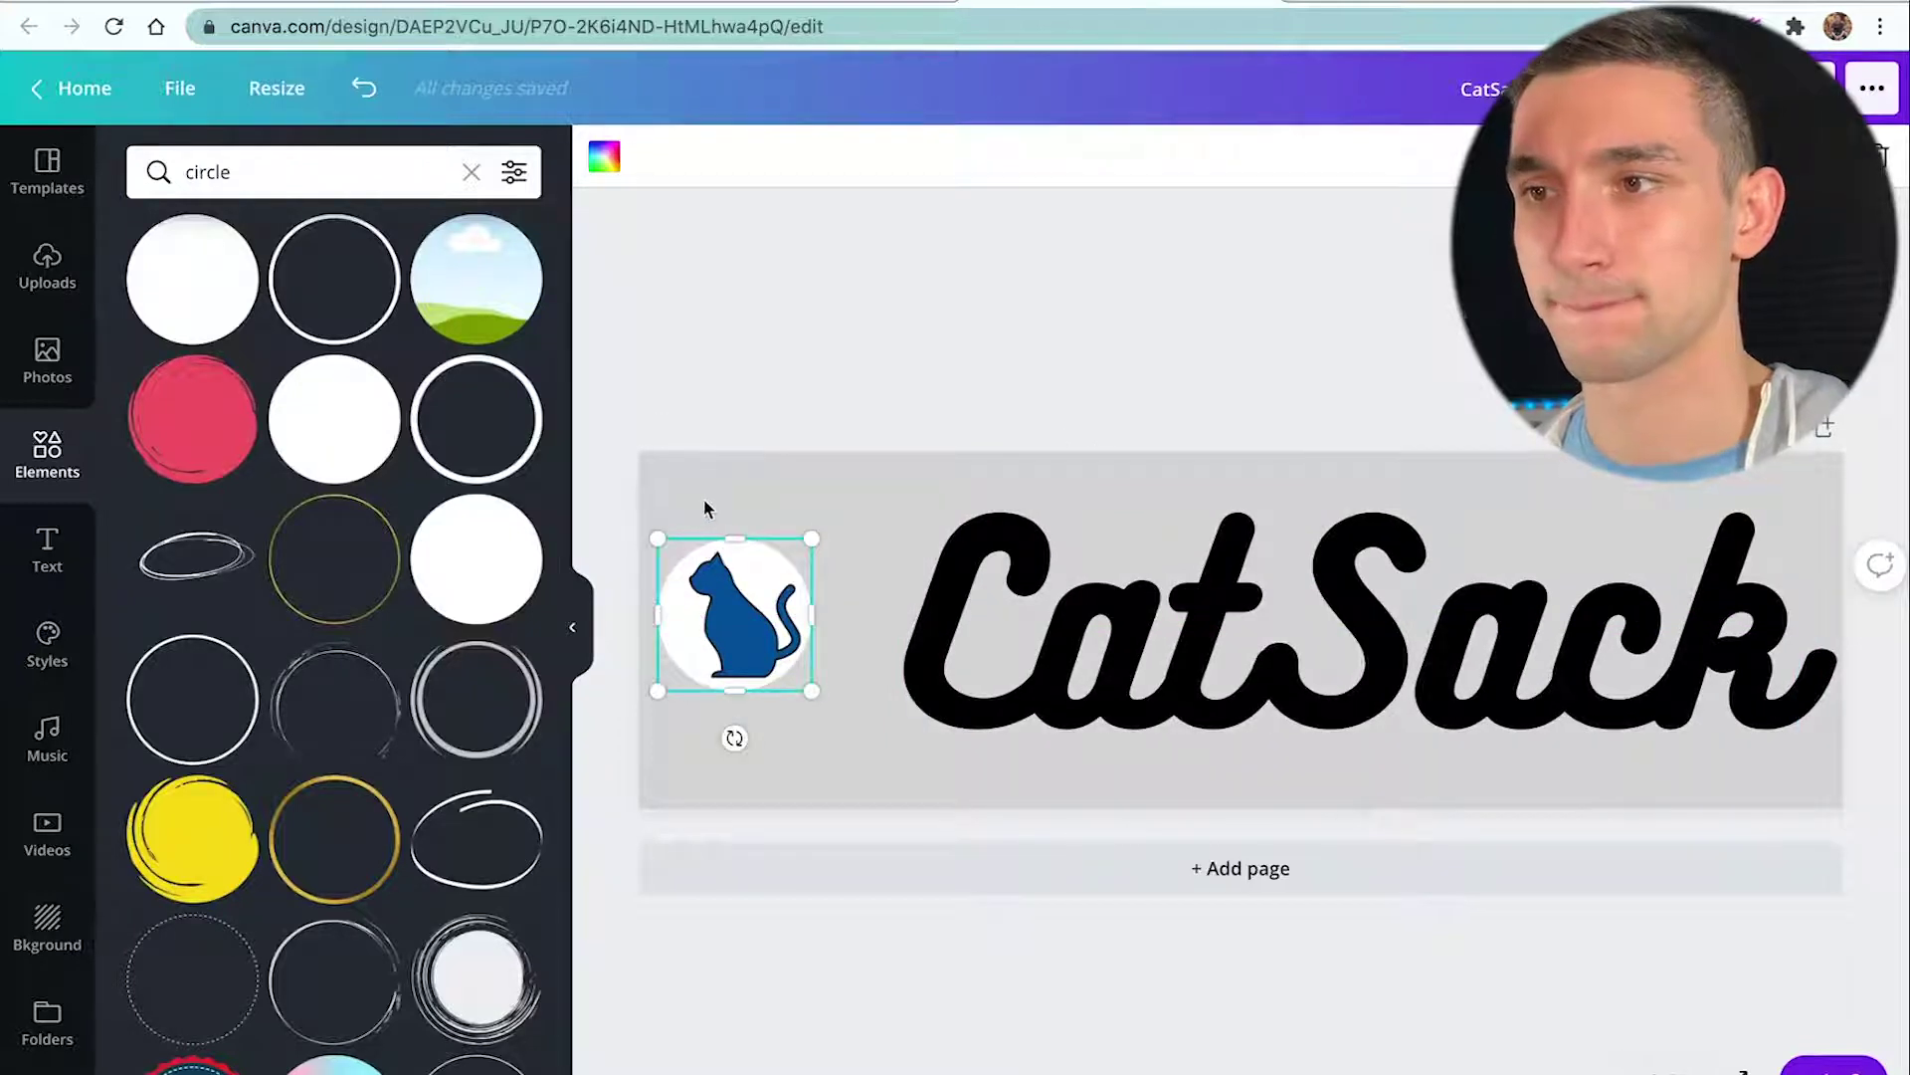
{"action": "left_click", "coordinate": [702, 497]}
{"action": "left_click", "coordinate": [730, 589]}
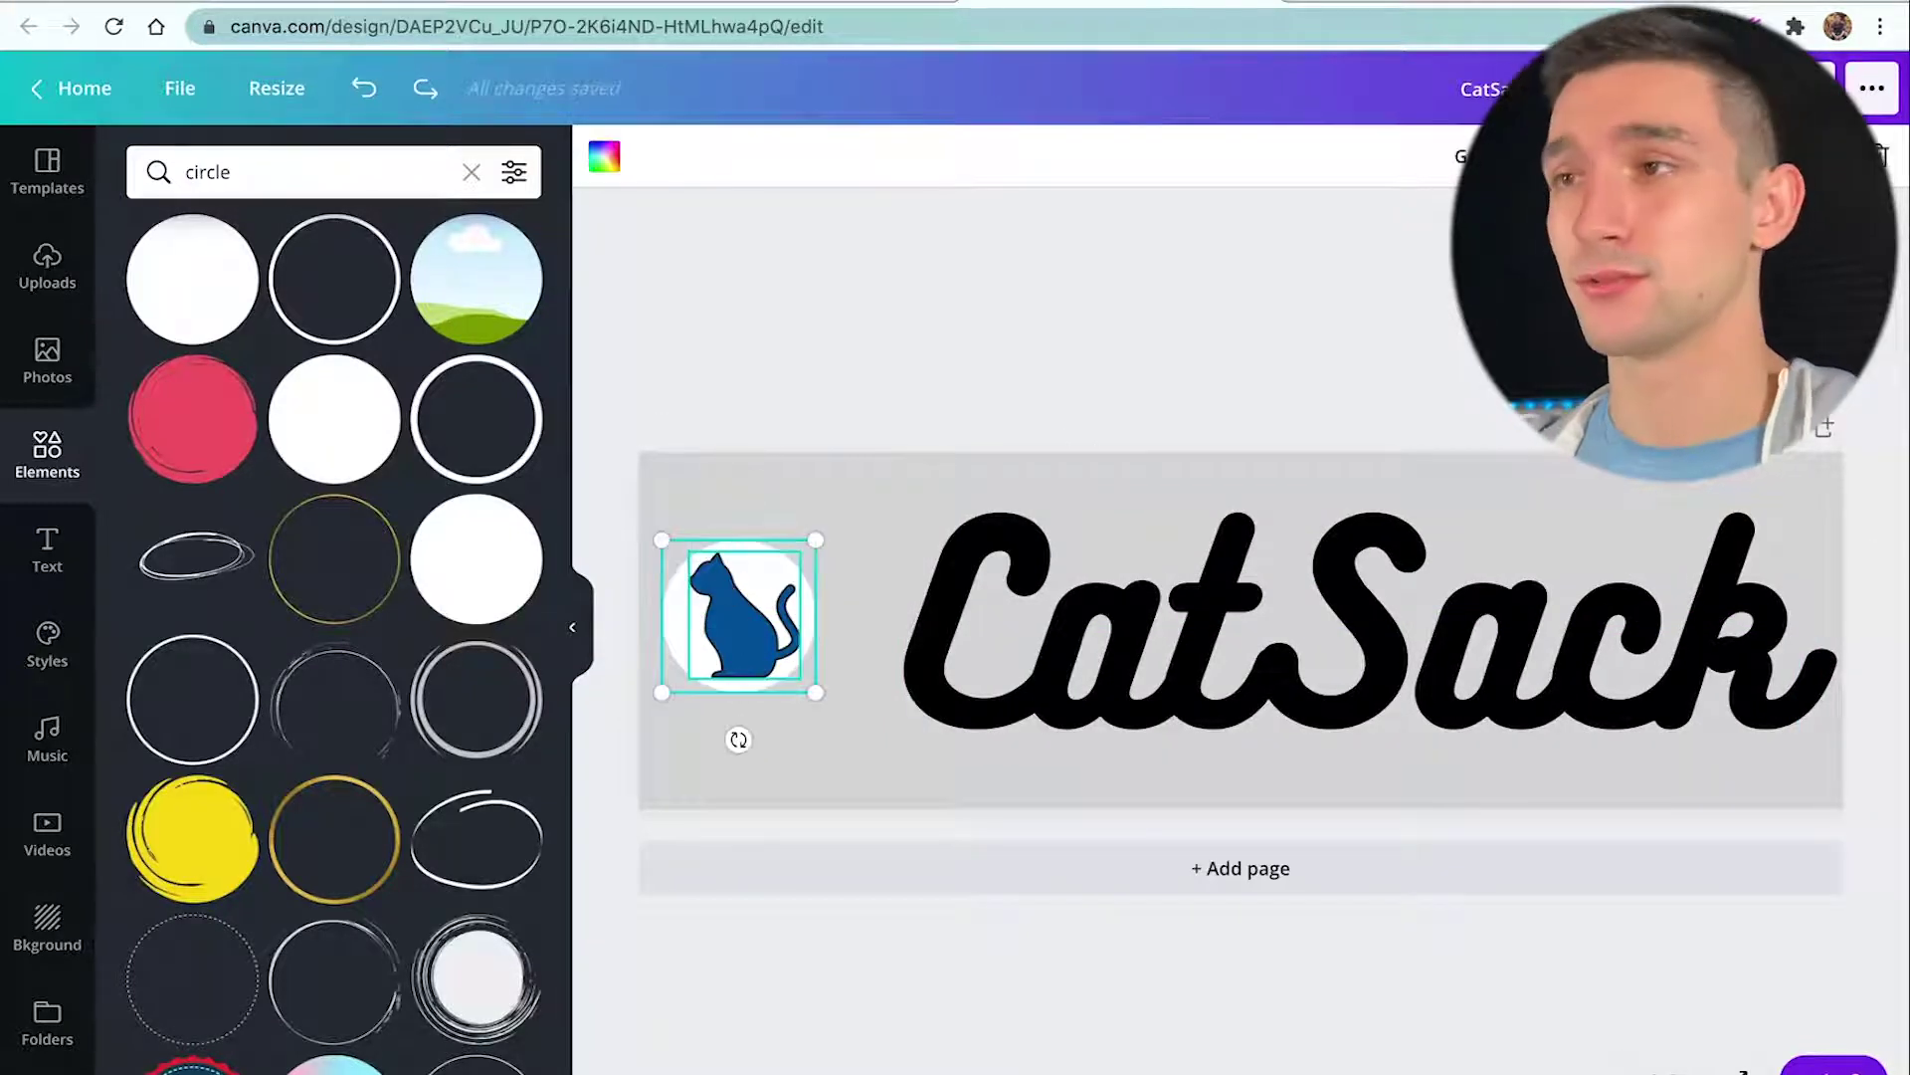
{"action": "left_click", "coordinate": [1480, 157]}
{"action": "left_click_drag", "start_coordinate": [816, 540], "coordinate": [904, 464]}
{"action": "left_click_drag", "start_coordinate": [798, 559], "coordinate": [736, 629]}
{"action": "left_click", "coordinate": [1180, 658]}
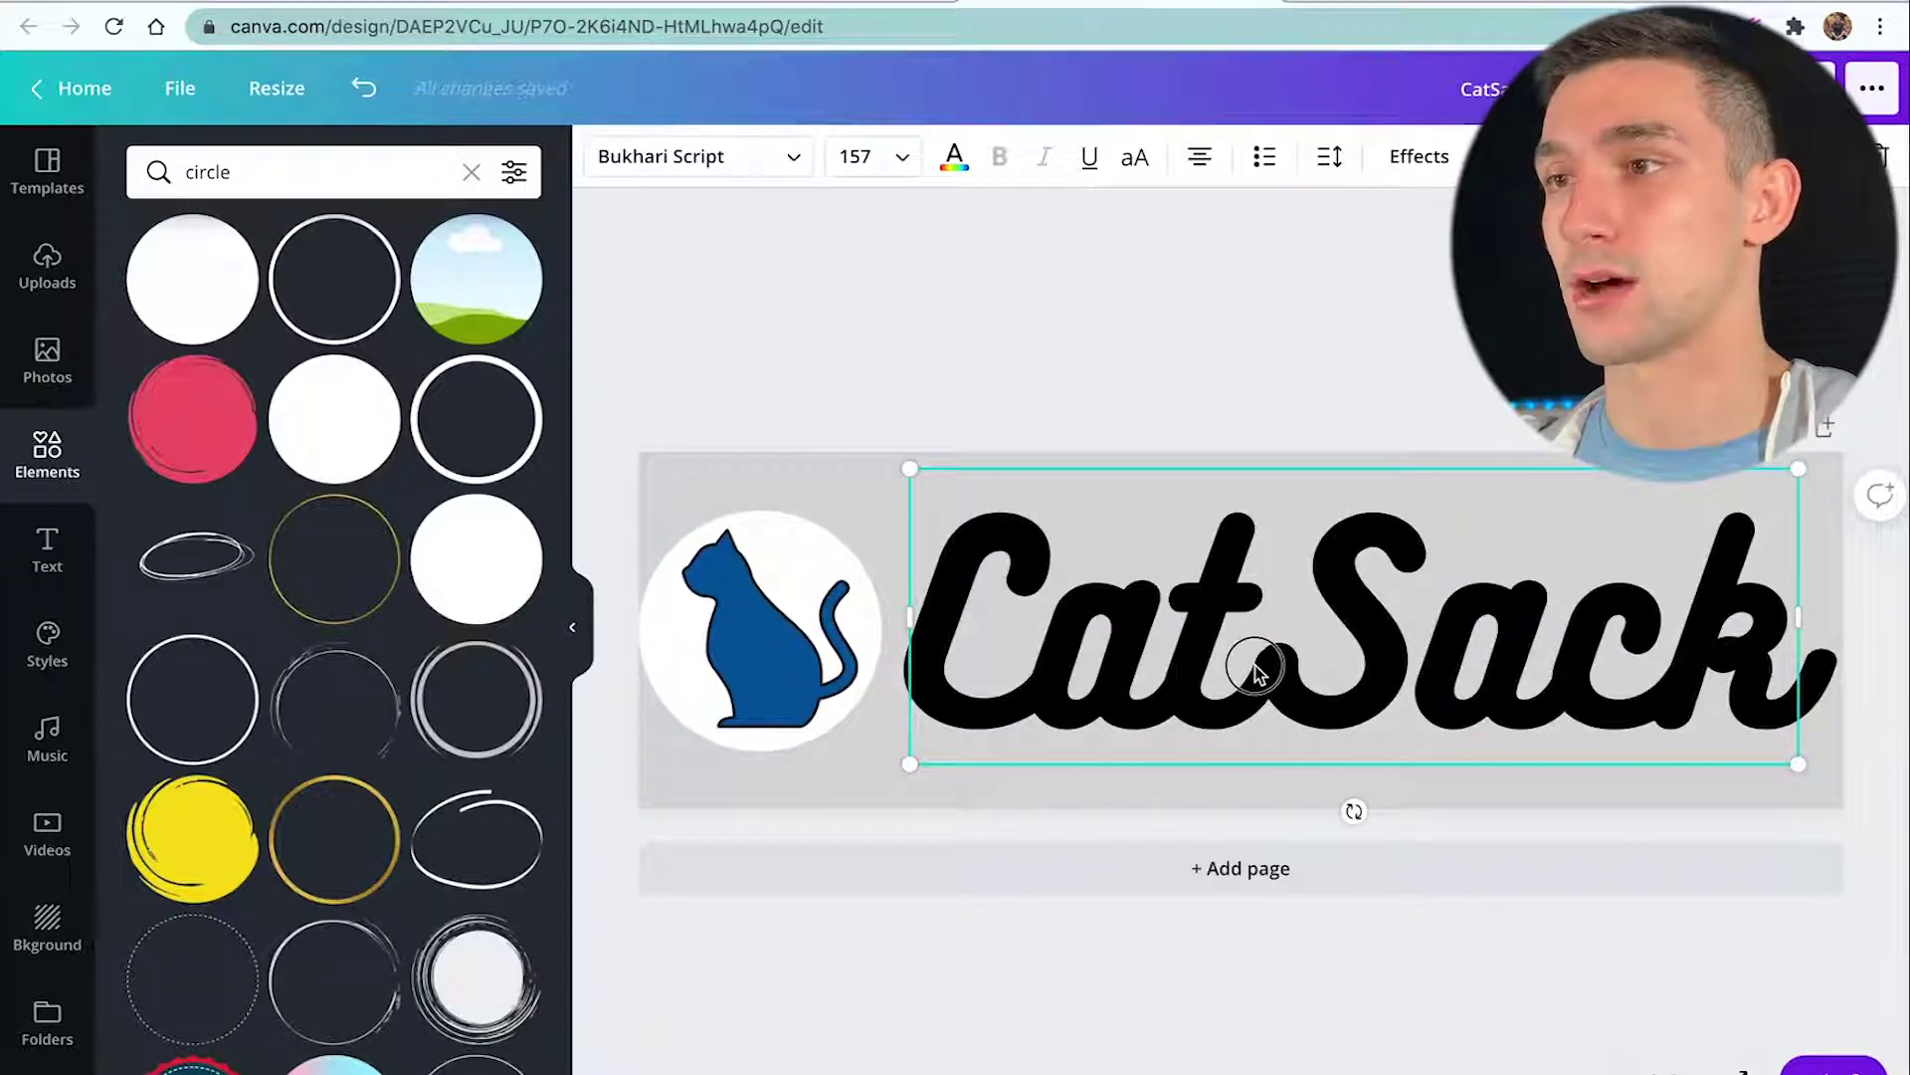
{"action": "left_click_drag", "start_coordinate": [1253, 674], "coordinate": [1254, 684]}
Download the finished logo with a transparent background.
{"action": "left_click", "coordinate": [1804, 87]}
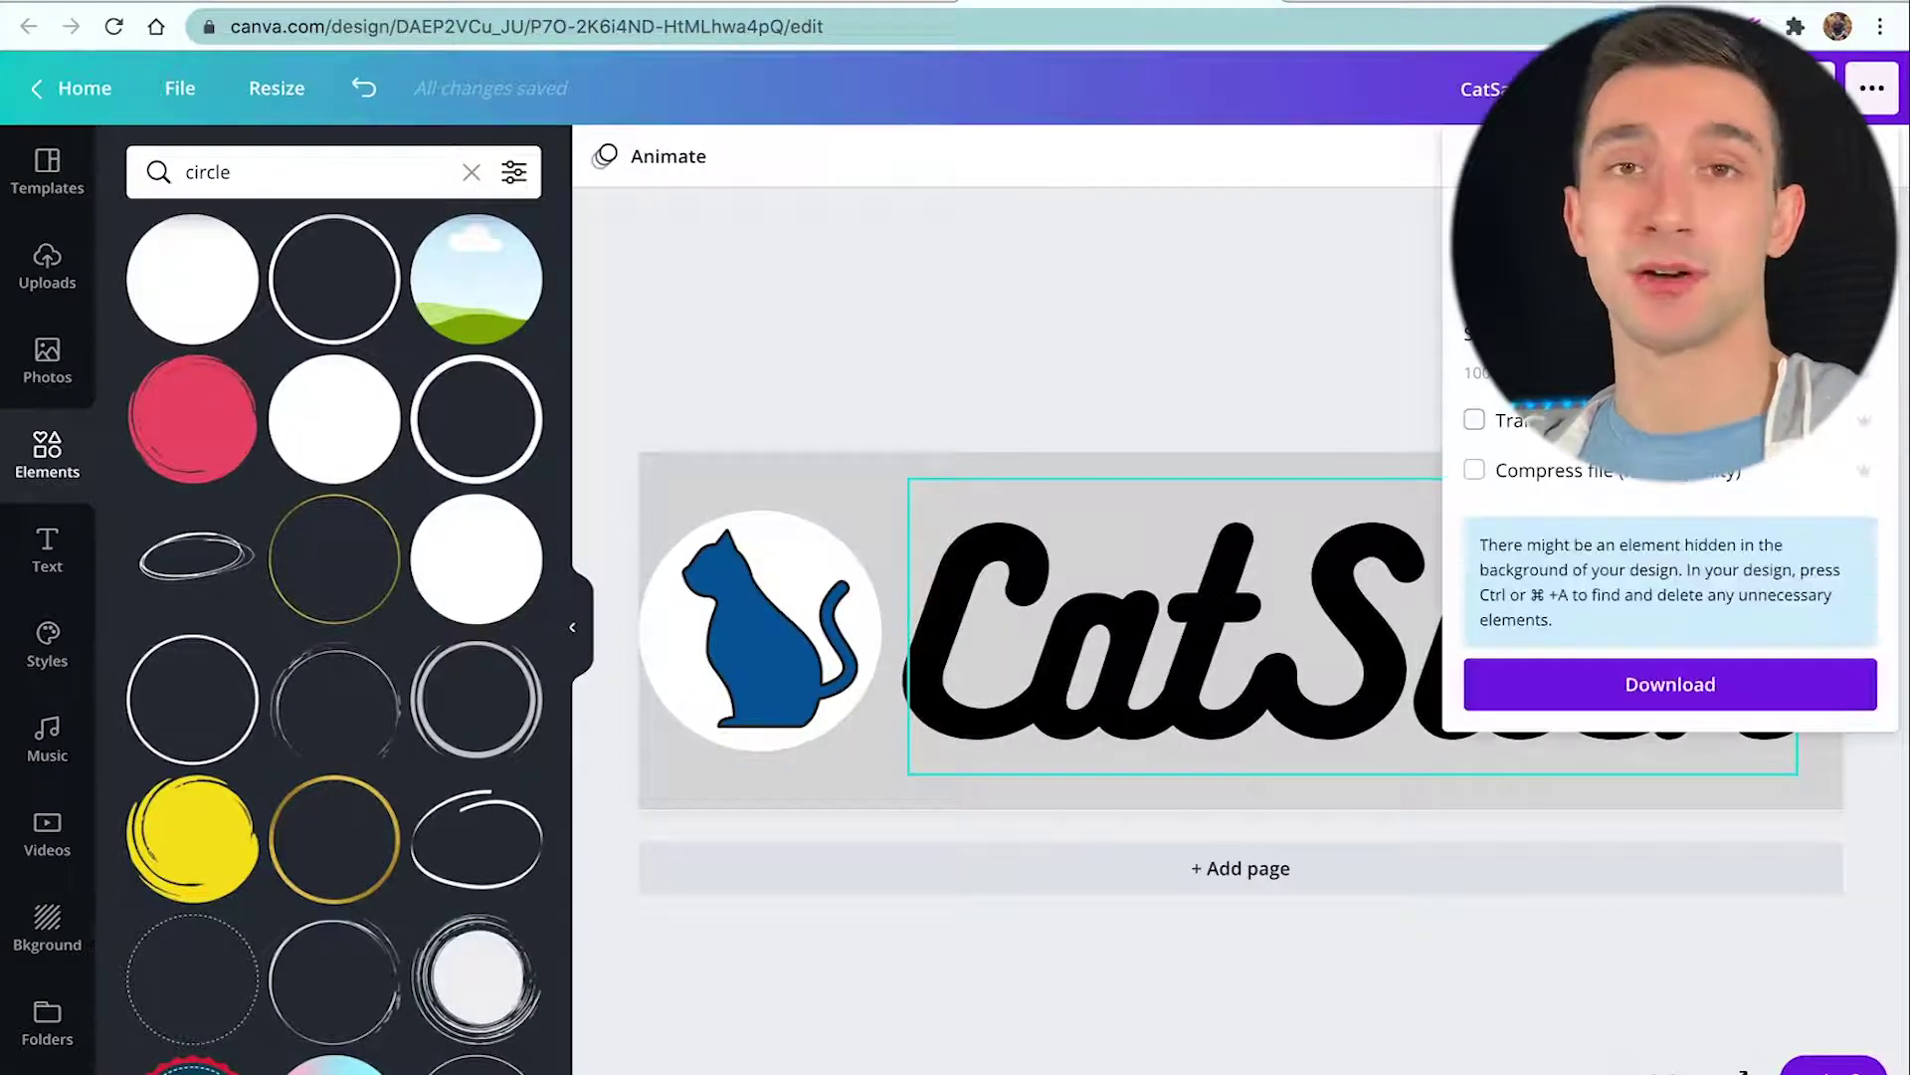
{"action": "left_click", "coordinate": [1474, 420]}
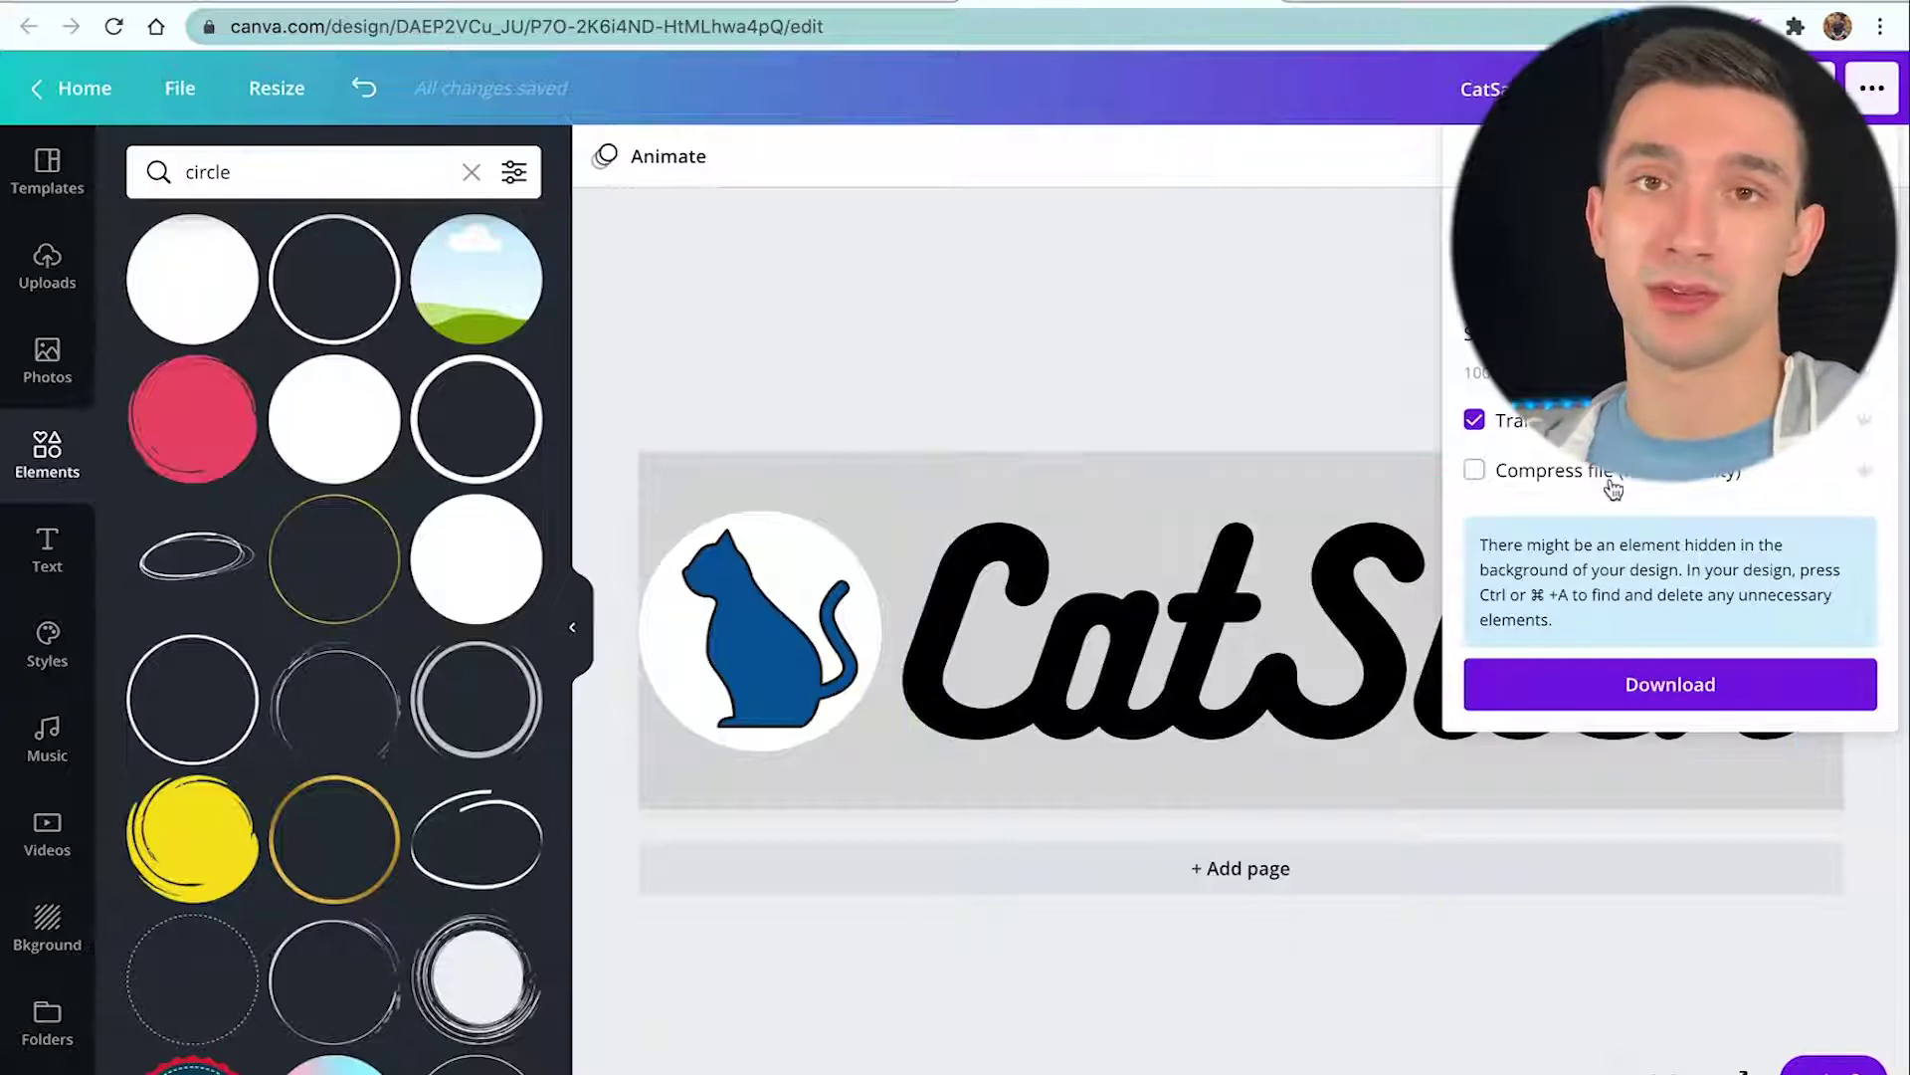
{"action": "left_click", "coordinate": [1625, 688]}
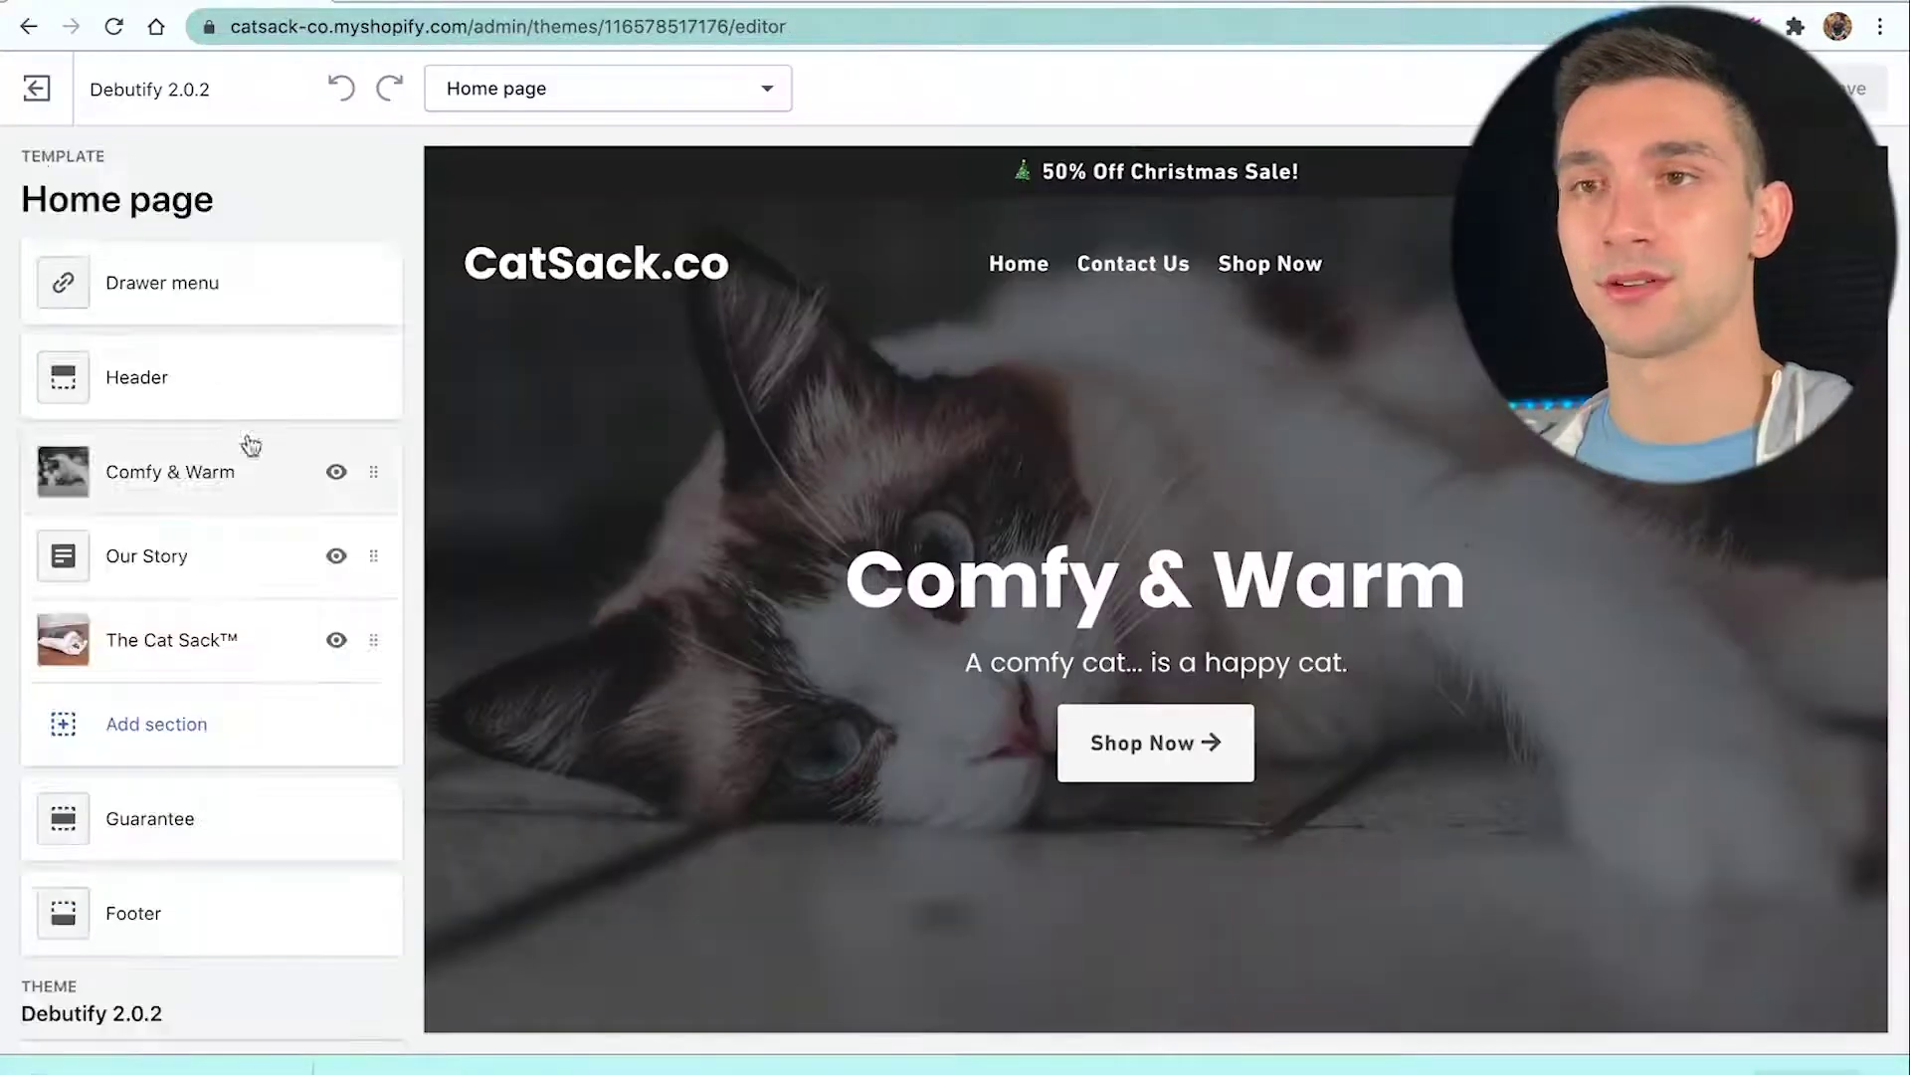
Switch to the Shopify theme editor, add the downloaded CatSack image as the header logo, and check it in the home page preview.
{"action": "left_click", "coordinate": [231, 372]}
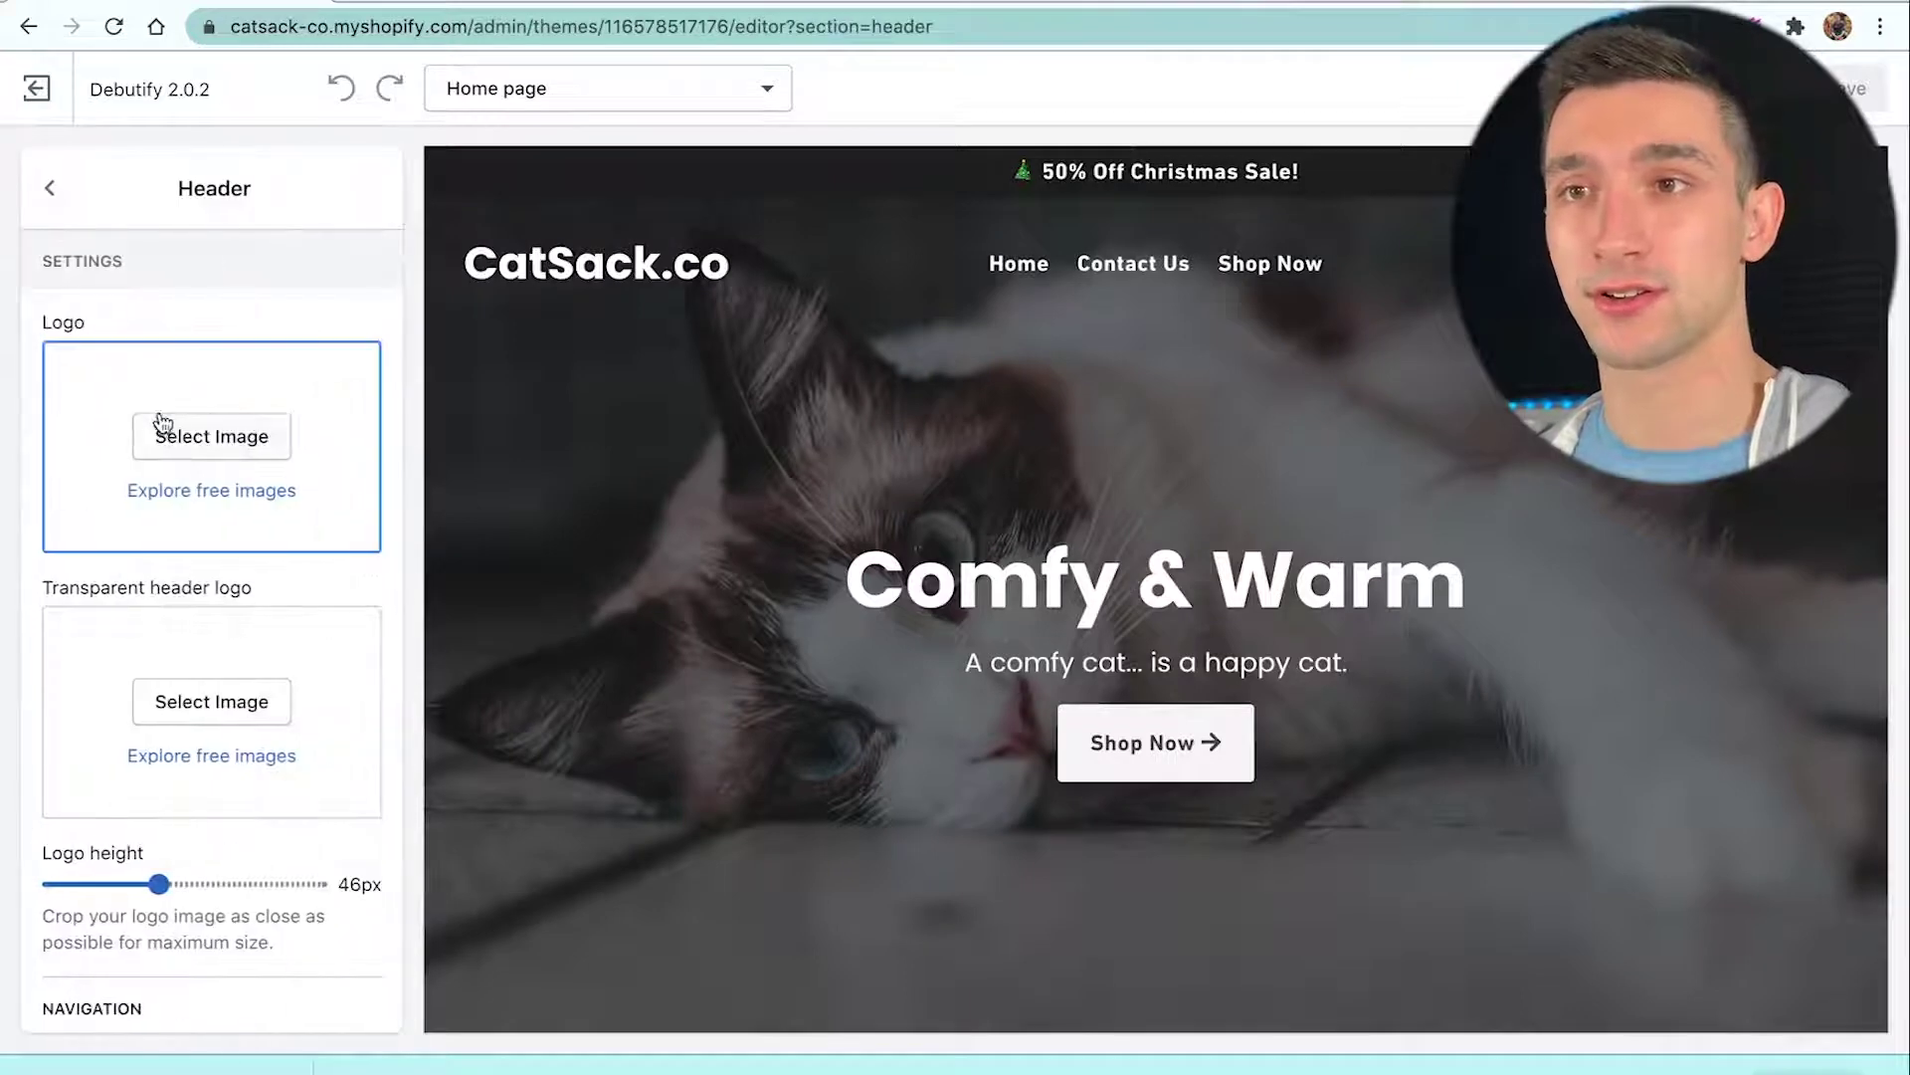
{"action": "left_click_drag", "start_coordinate": [40, 1061], "coordinate": [209, 446]}
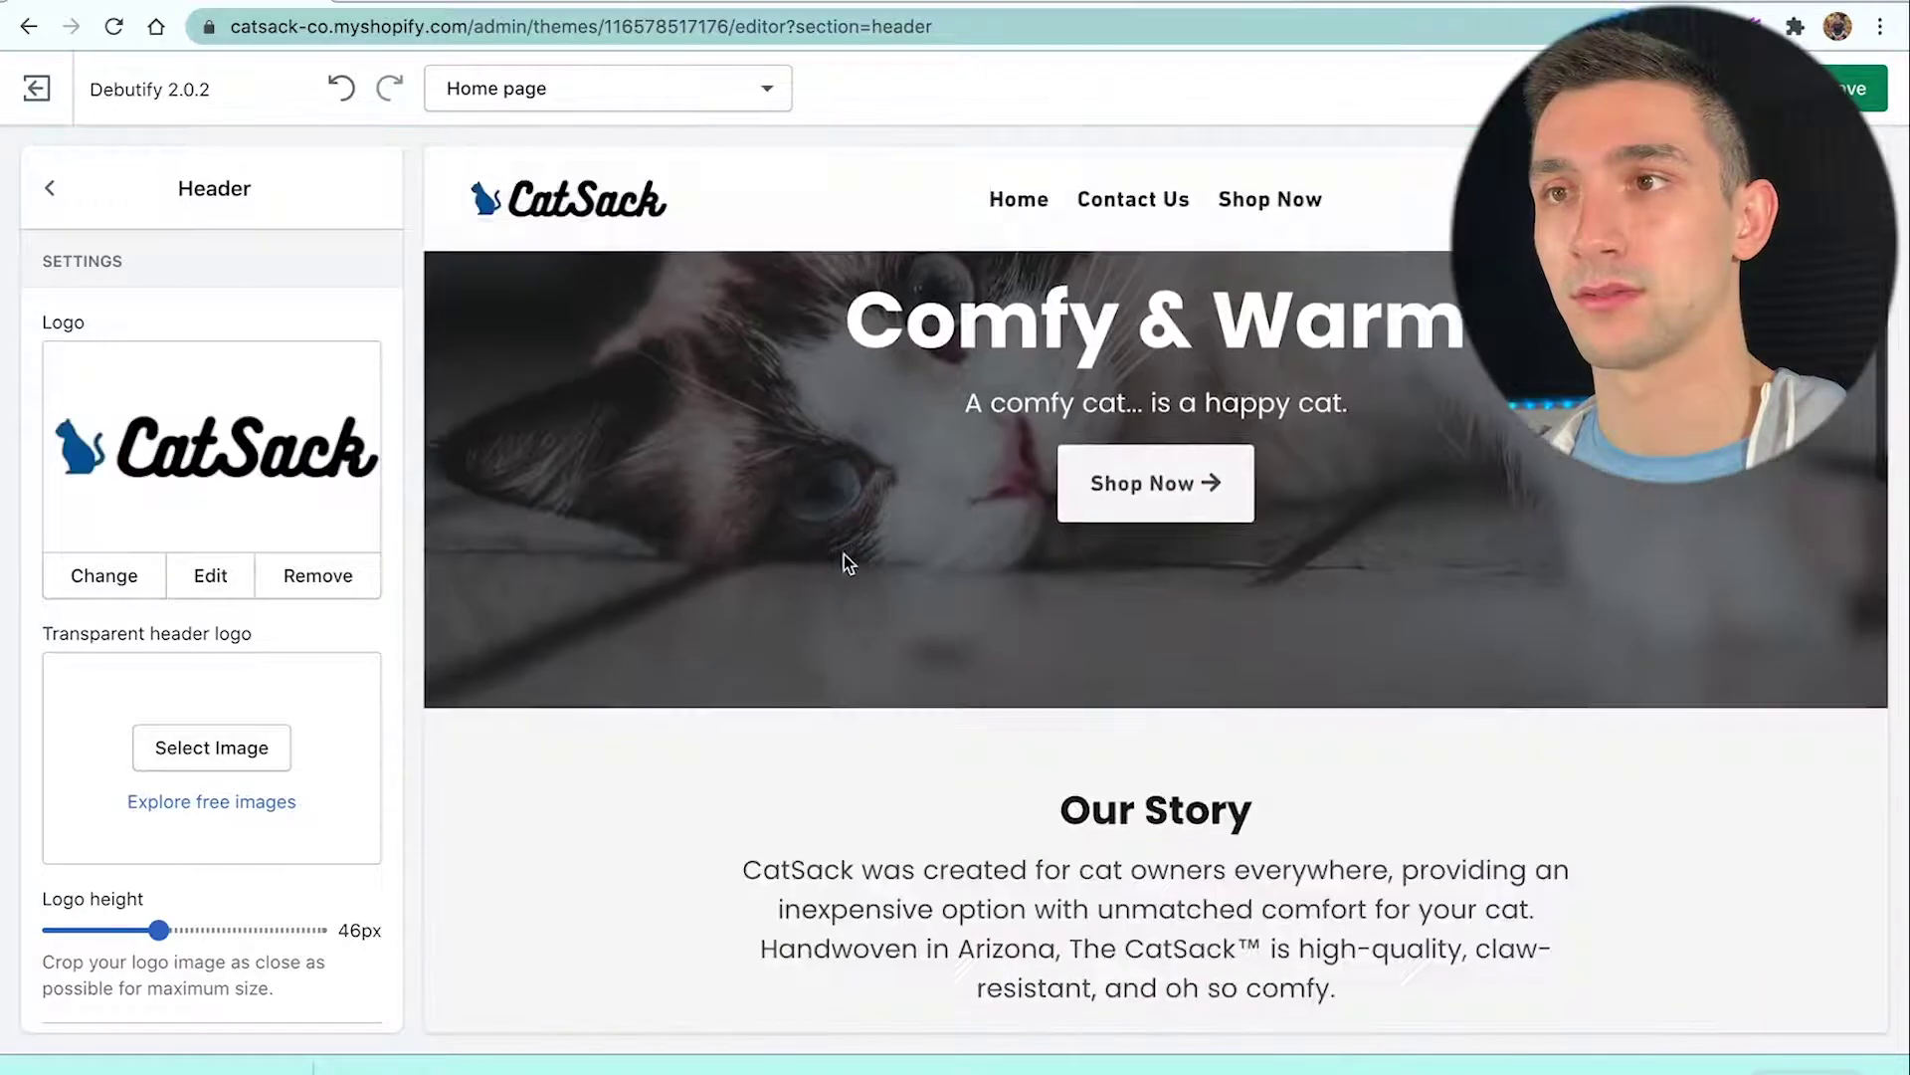
{"action": "scroll", "coordinate": [844, 553], "scroll_direction": "down", "scroll_amount": 2}
{"action": "scroll", "coordinate": [681, 538], "scroll_direction": "down", "scroll_amount": 2}
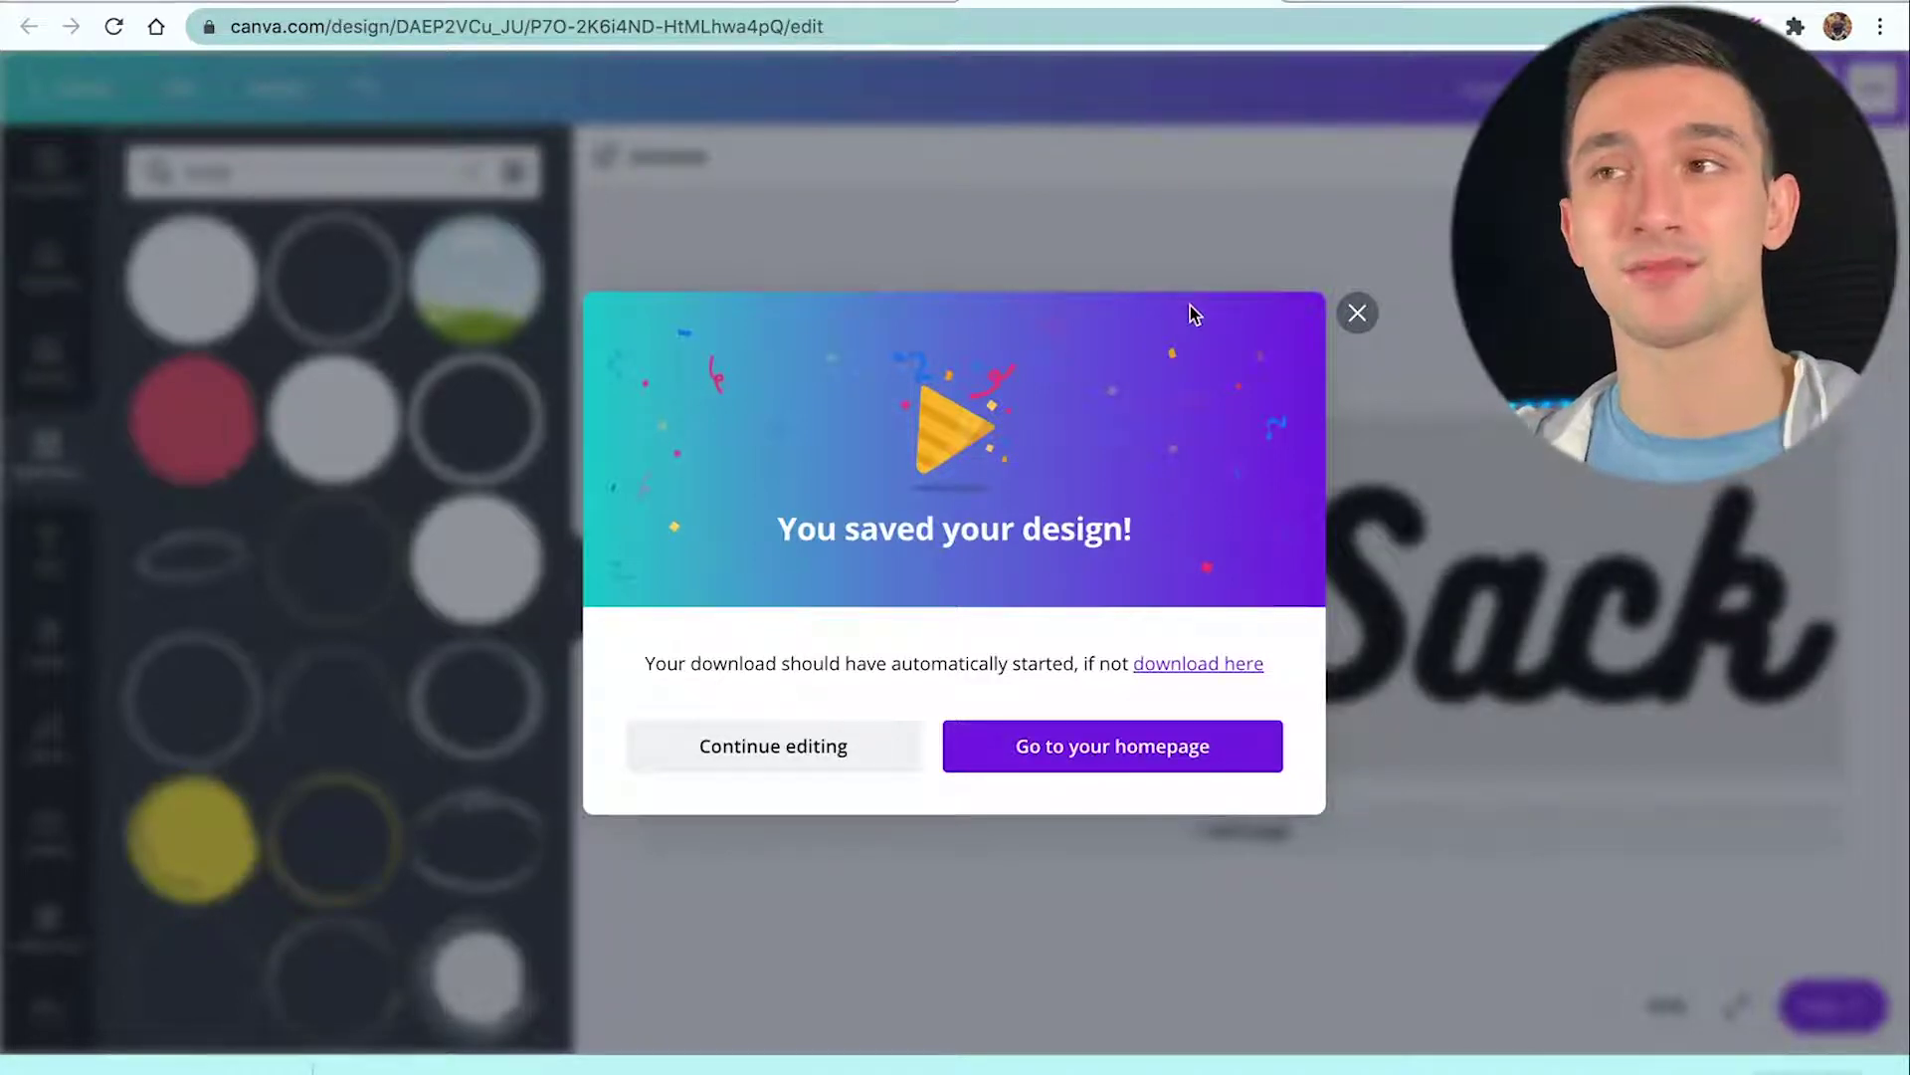
Open dafont.com in a new browser tab.
{"action": "left_click", "coordinate": [1311, 3]}
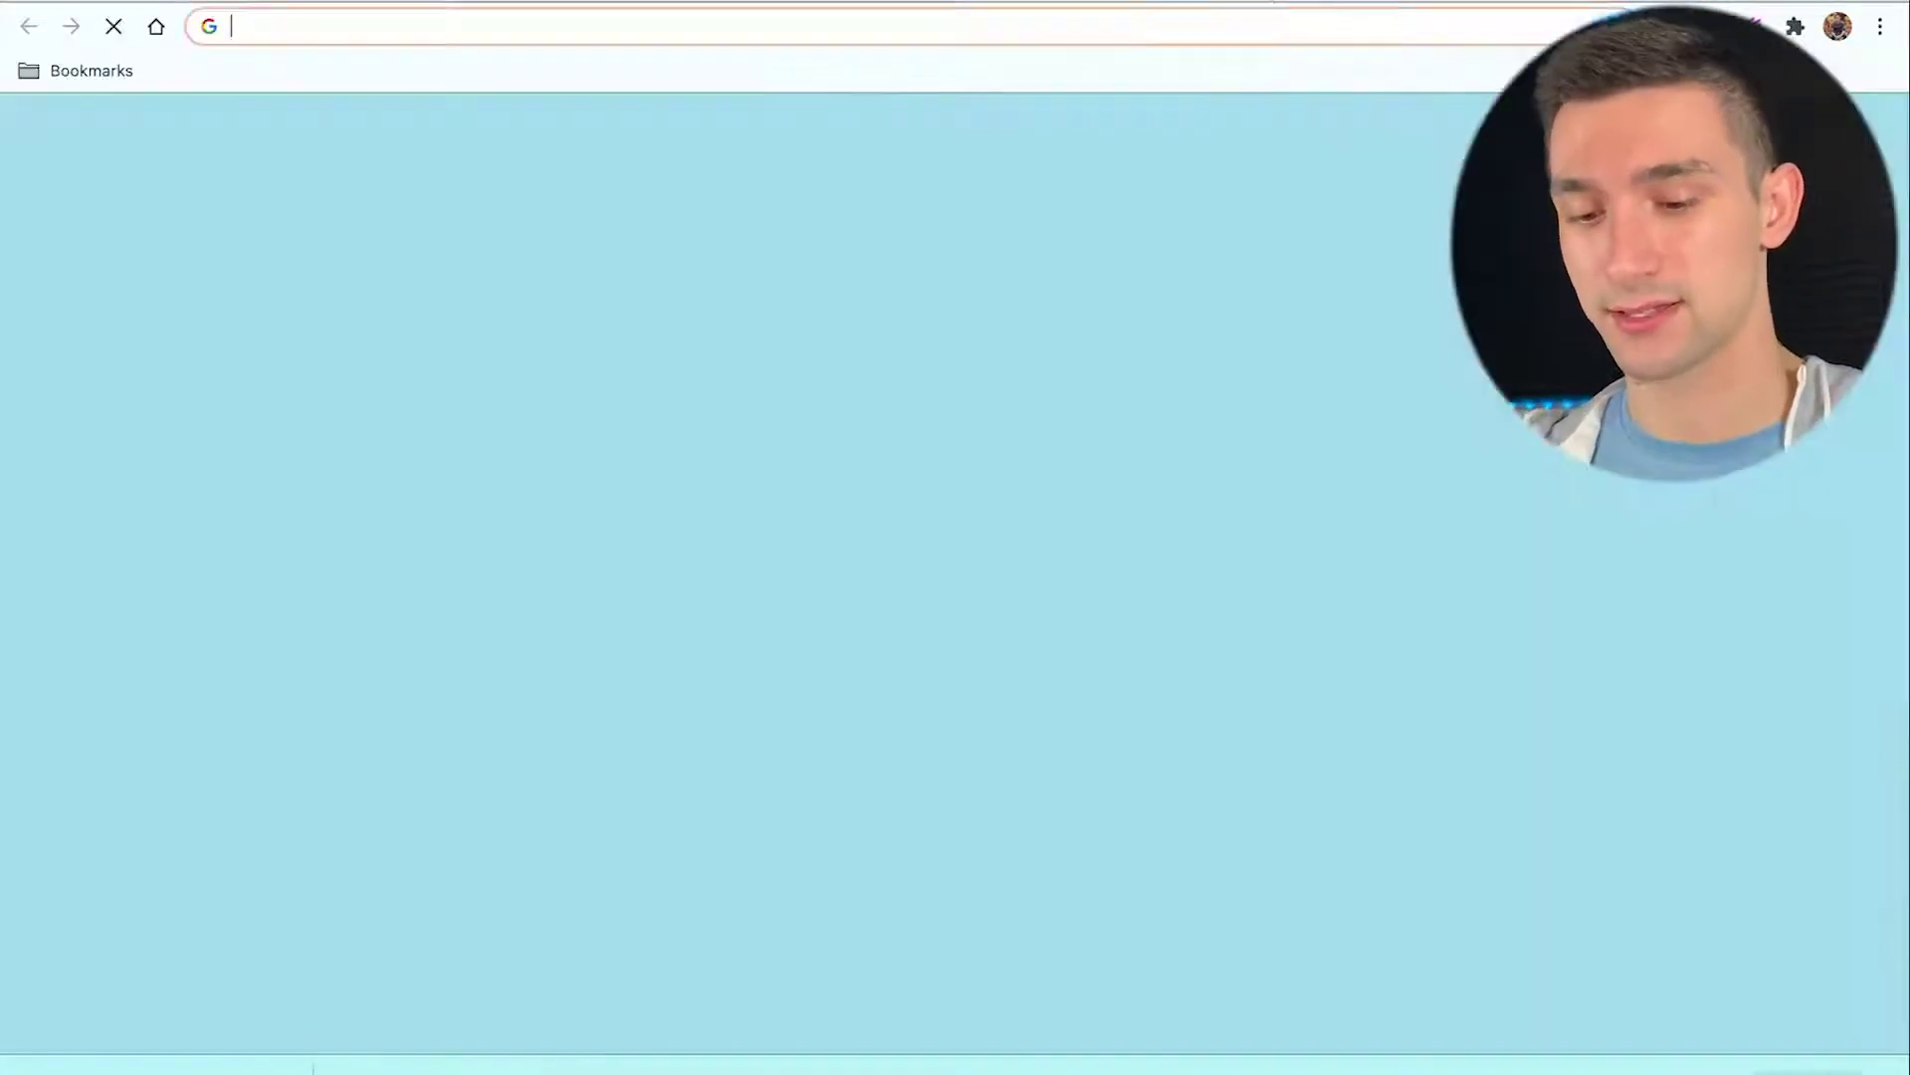
{"action": "type", "text": "dadfont"}
{"action": "key", "text": "BackSpace"}
{"action": "key", "text": "BackSpace"}
{"action": "key", "text": "BackSpace"}
{"action": "key", "text": "BackSpace"}
{"action": "key", "text": "BackSpace"}
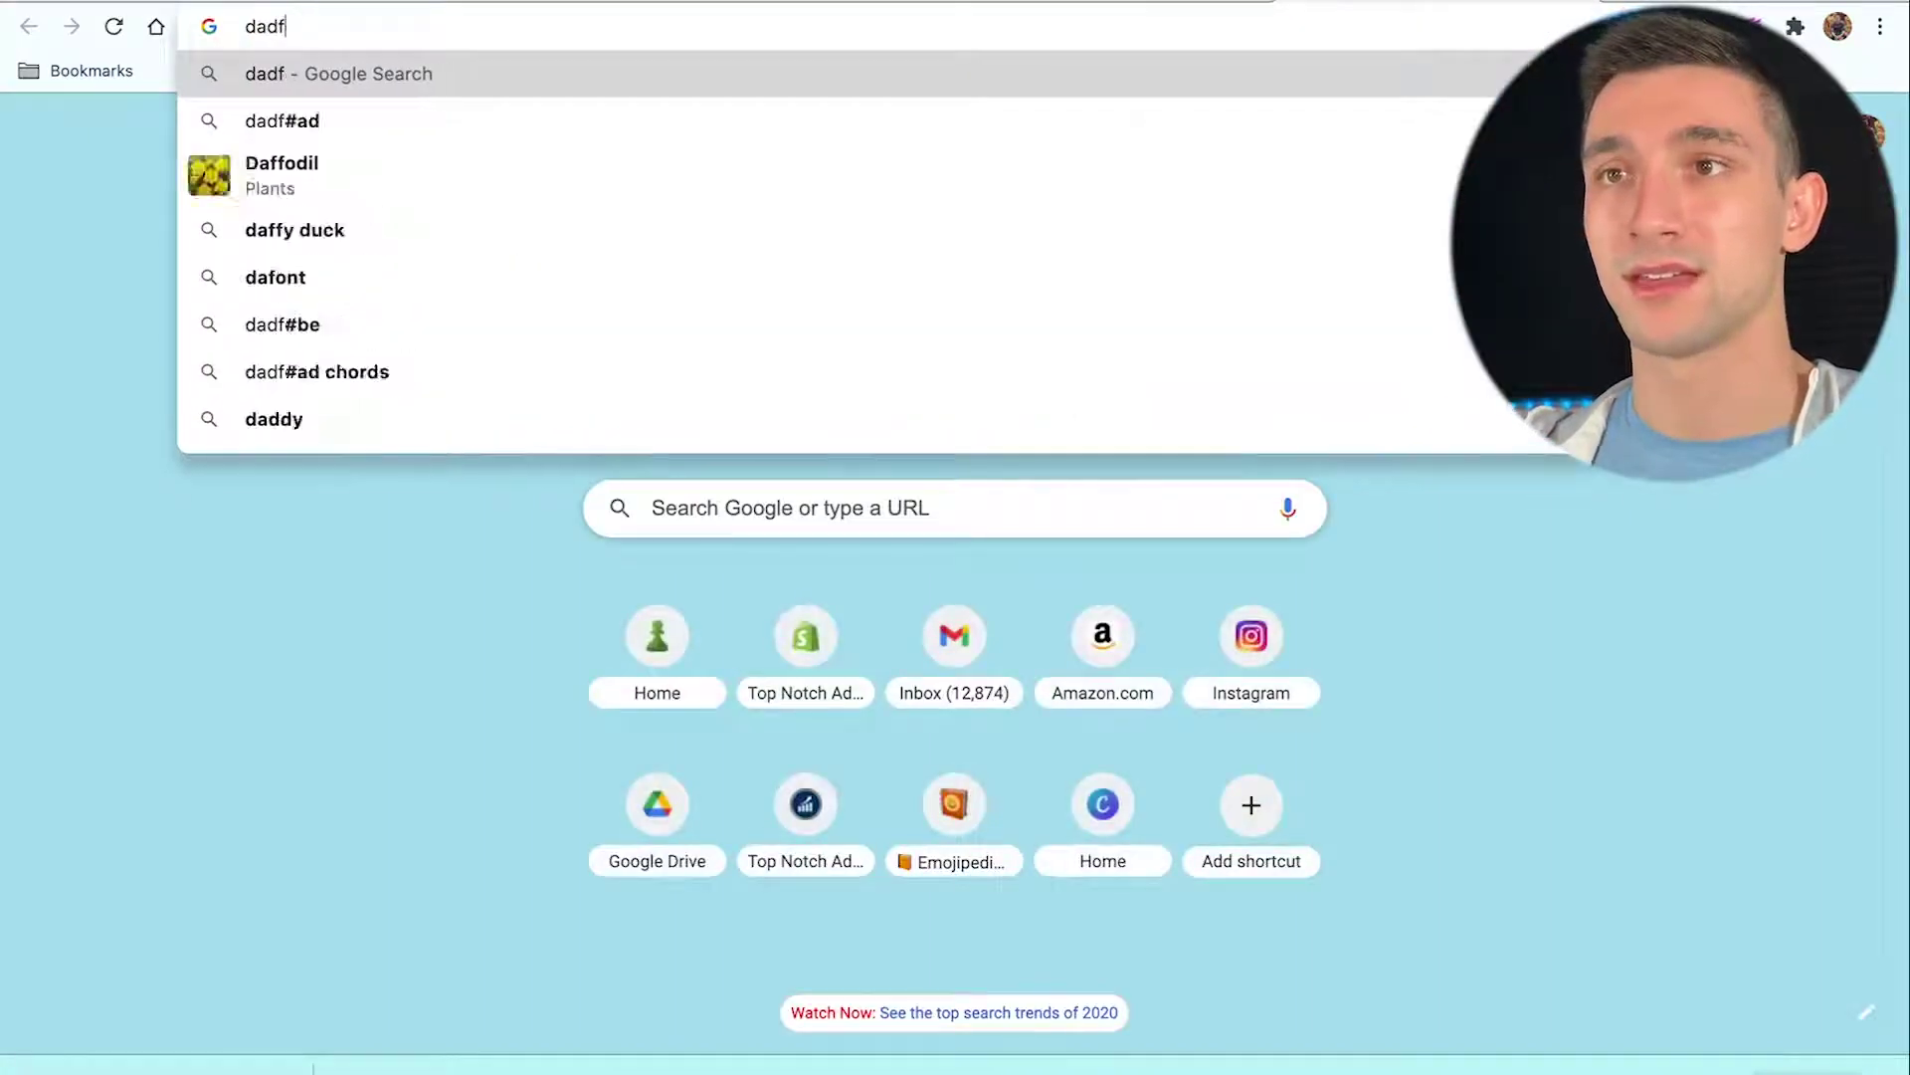
{"action": "type", "text": "font.com"}
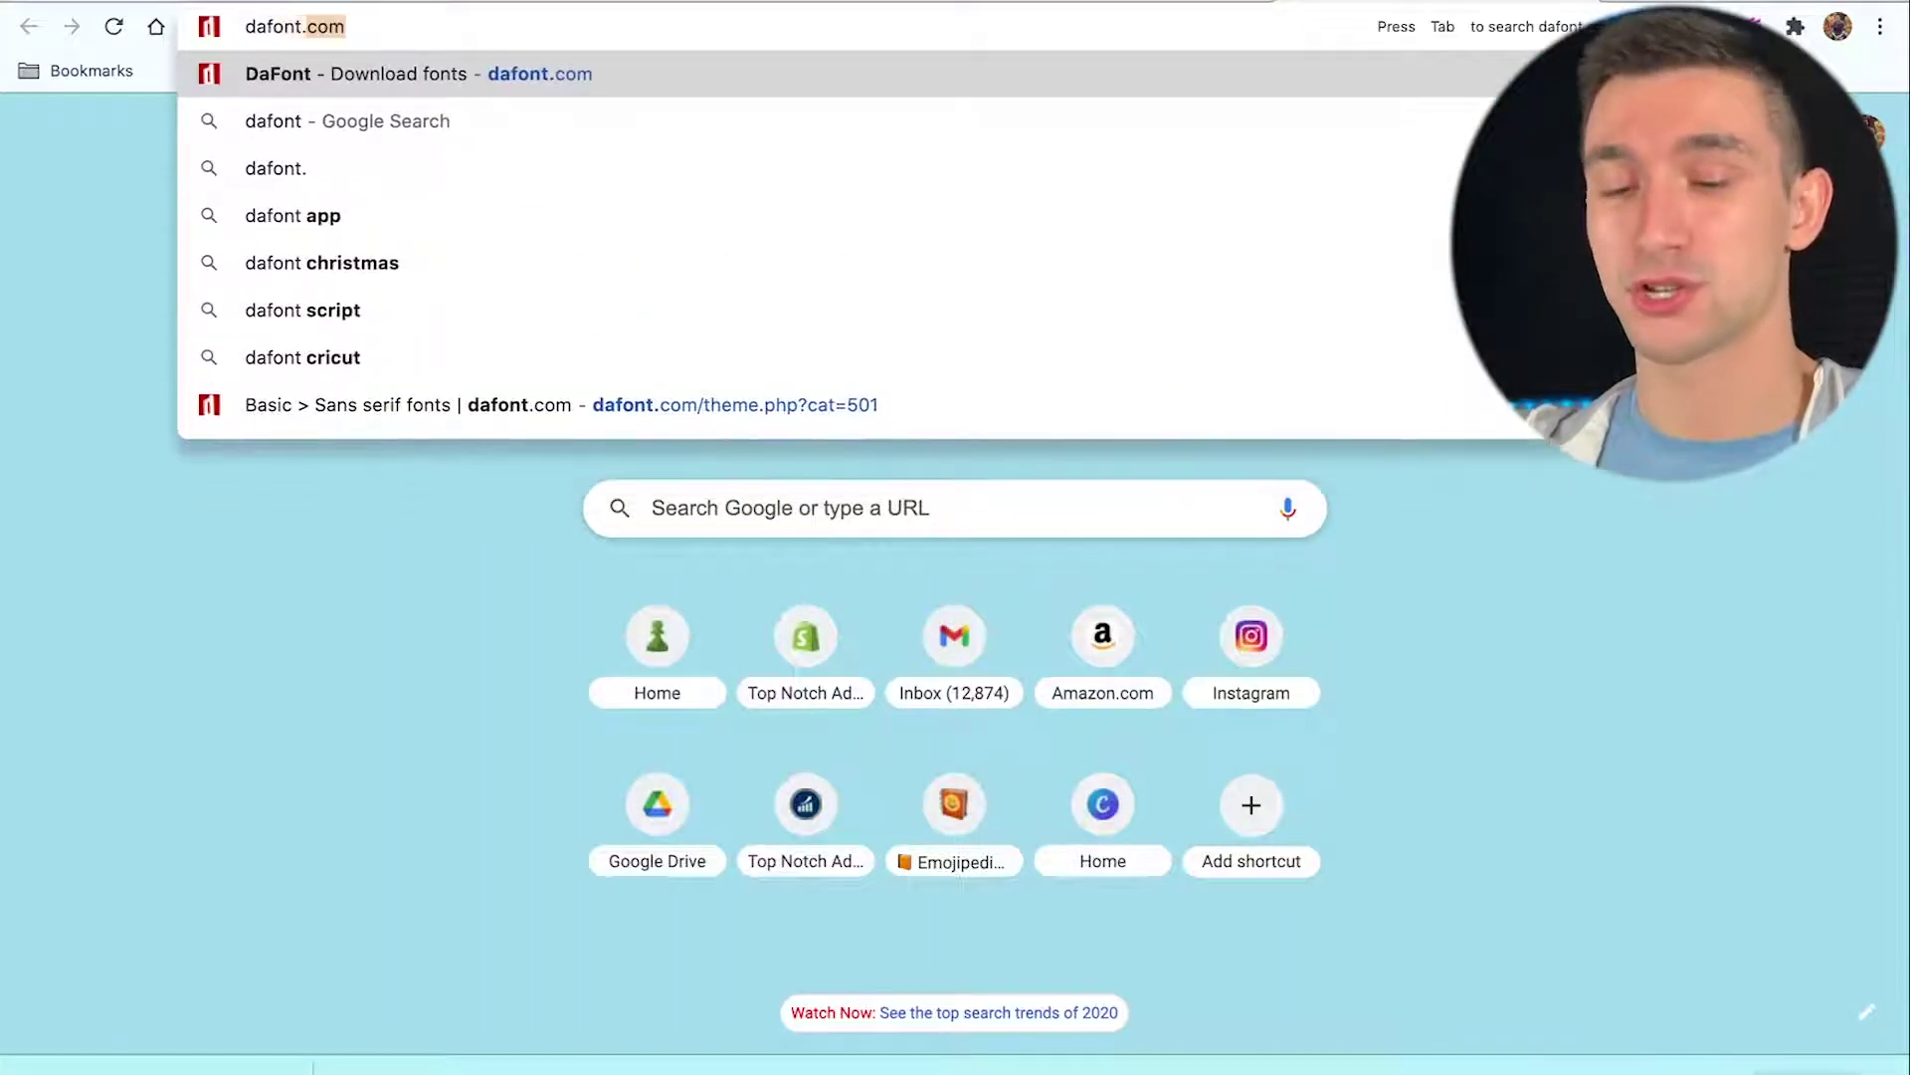
{"action": "key", "text": "Return"}
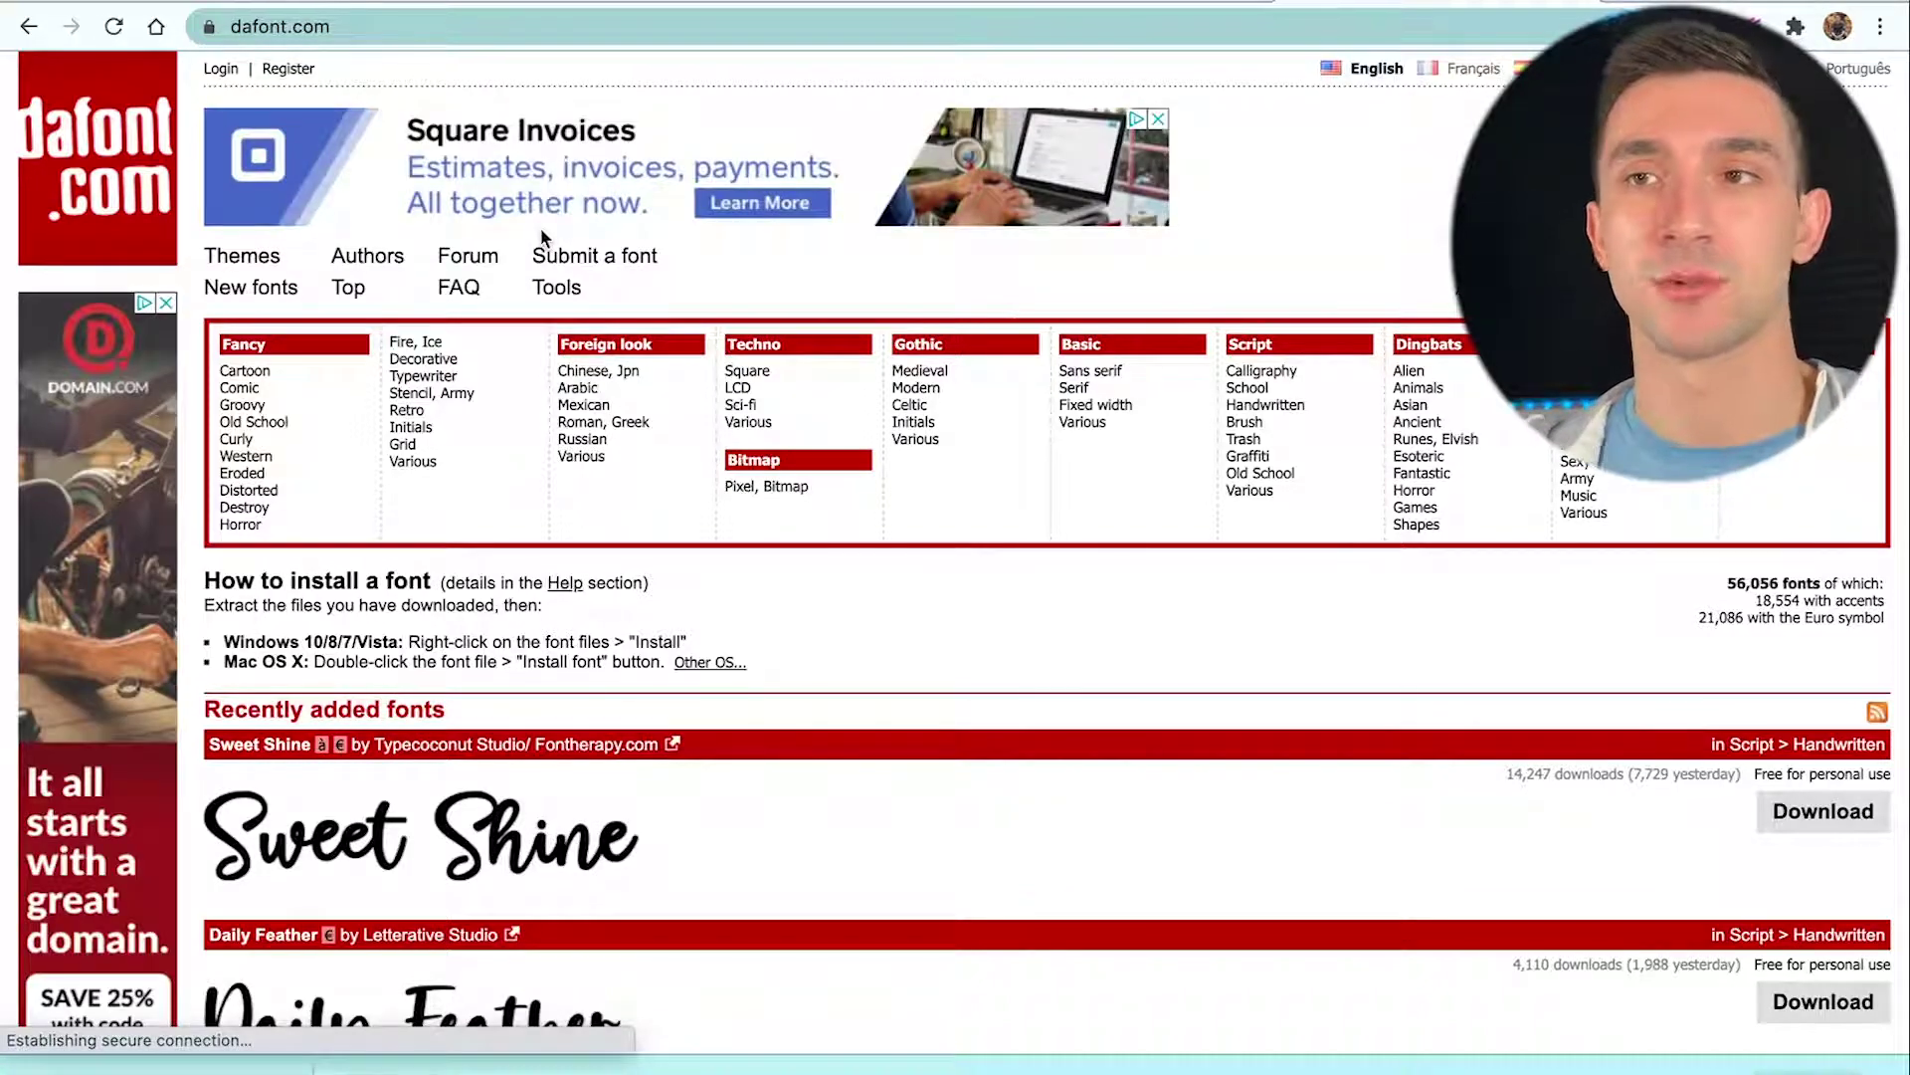
Browse the recently added fonts on the home page and open the Fancy > Cartoon font category.
{"action": "scroll", "coordinate": [595, 217], "scroll_direction": "down", "scroll_amount": 6}
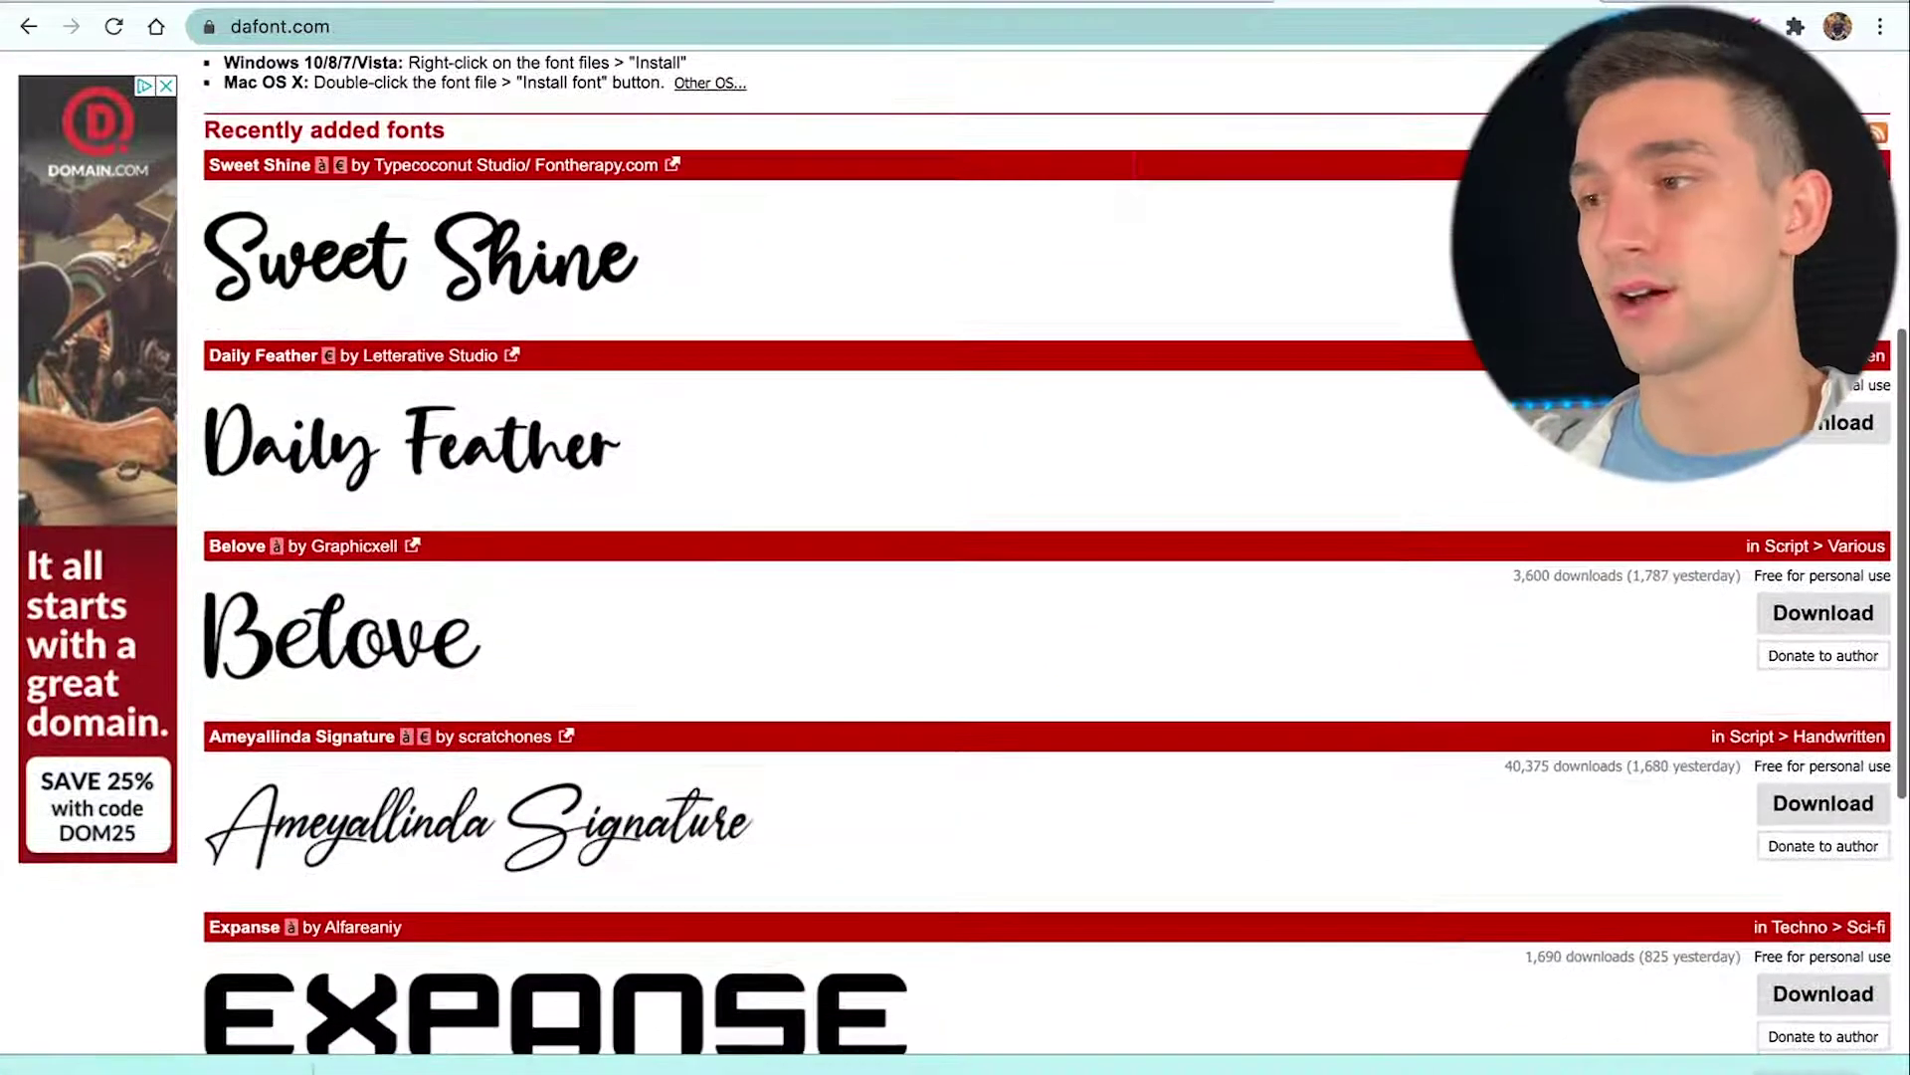
{"action": "scroll", "coordinate": [900, 495], "scroll_direction": "up", "scroll_amount": 4}
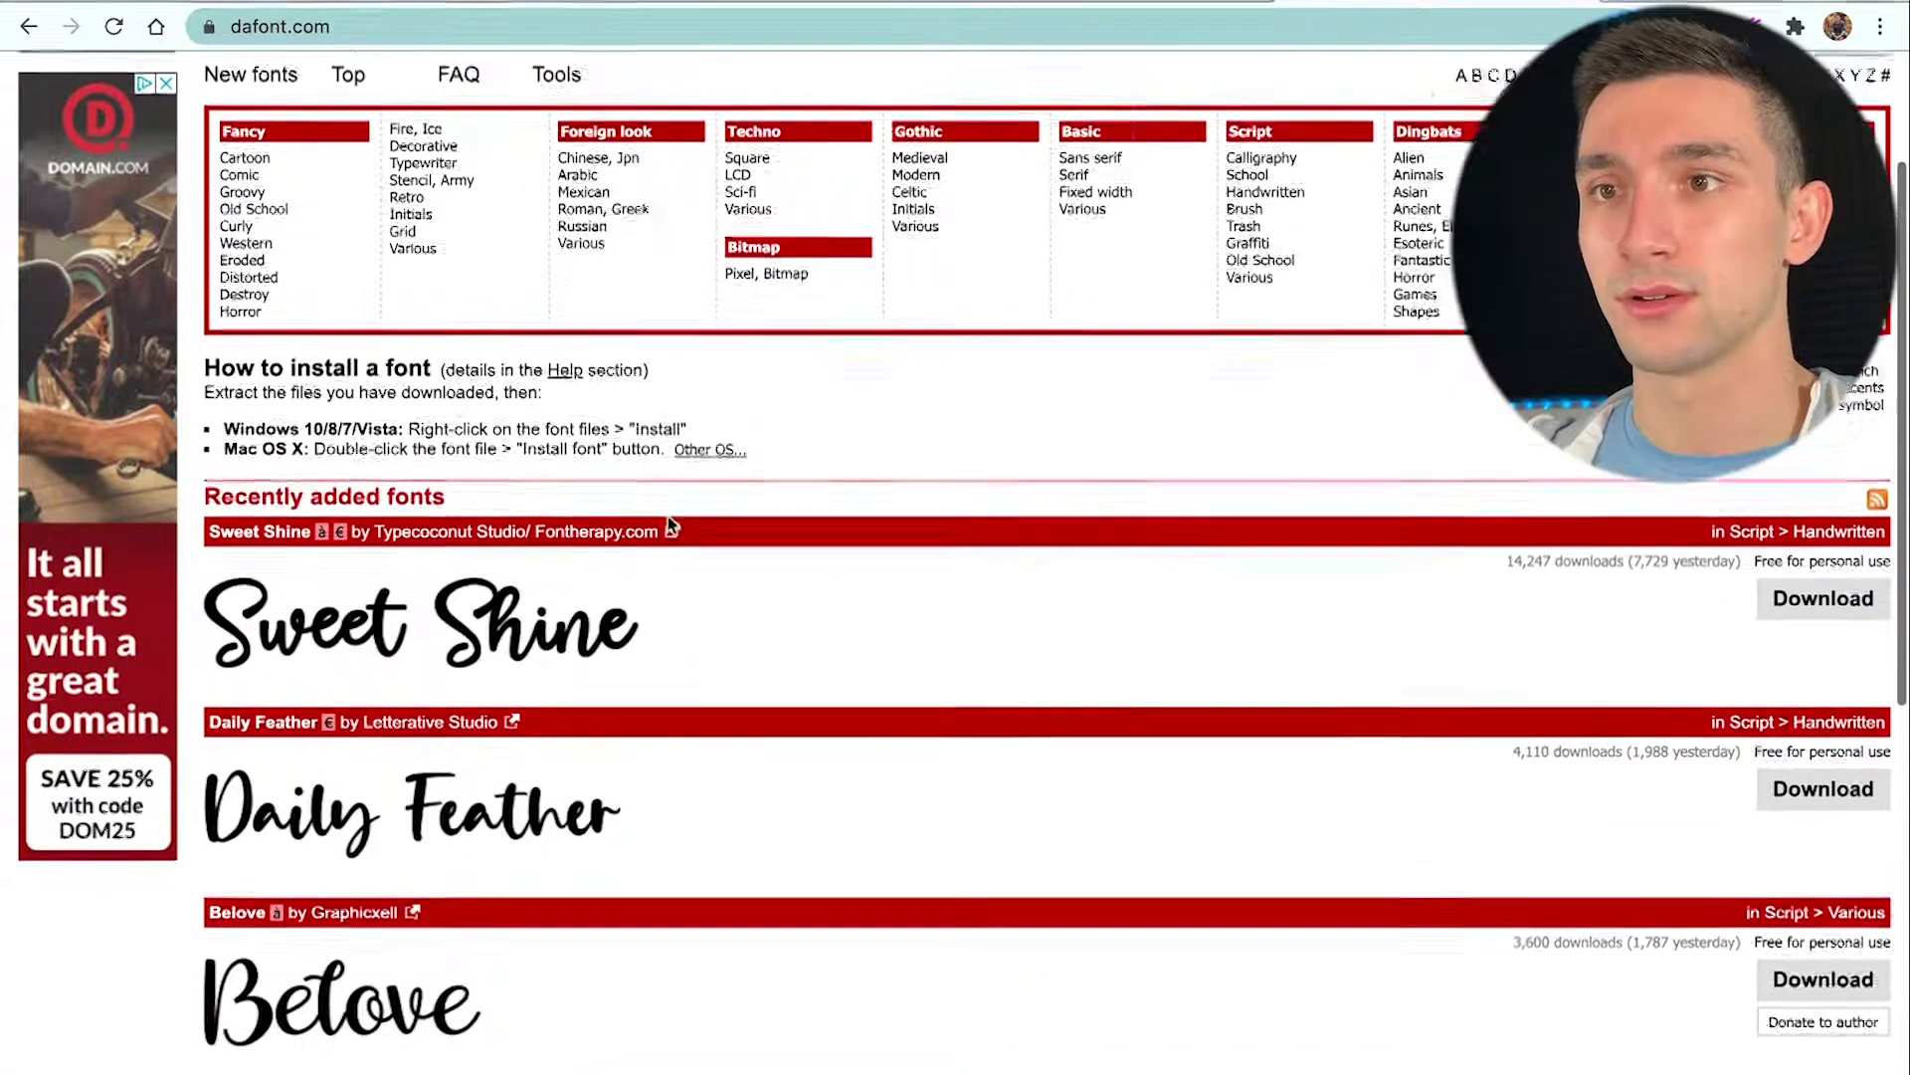
{"action": "scroll", "coordinate": [598, 590], "scroll_direction": "down", "scroll_amount": 4}
{"action": "scroll", "coordinate": [600, 633], "scroll_direction": "up", "scroll_amount": 6}
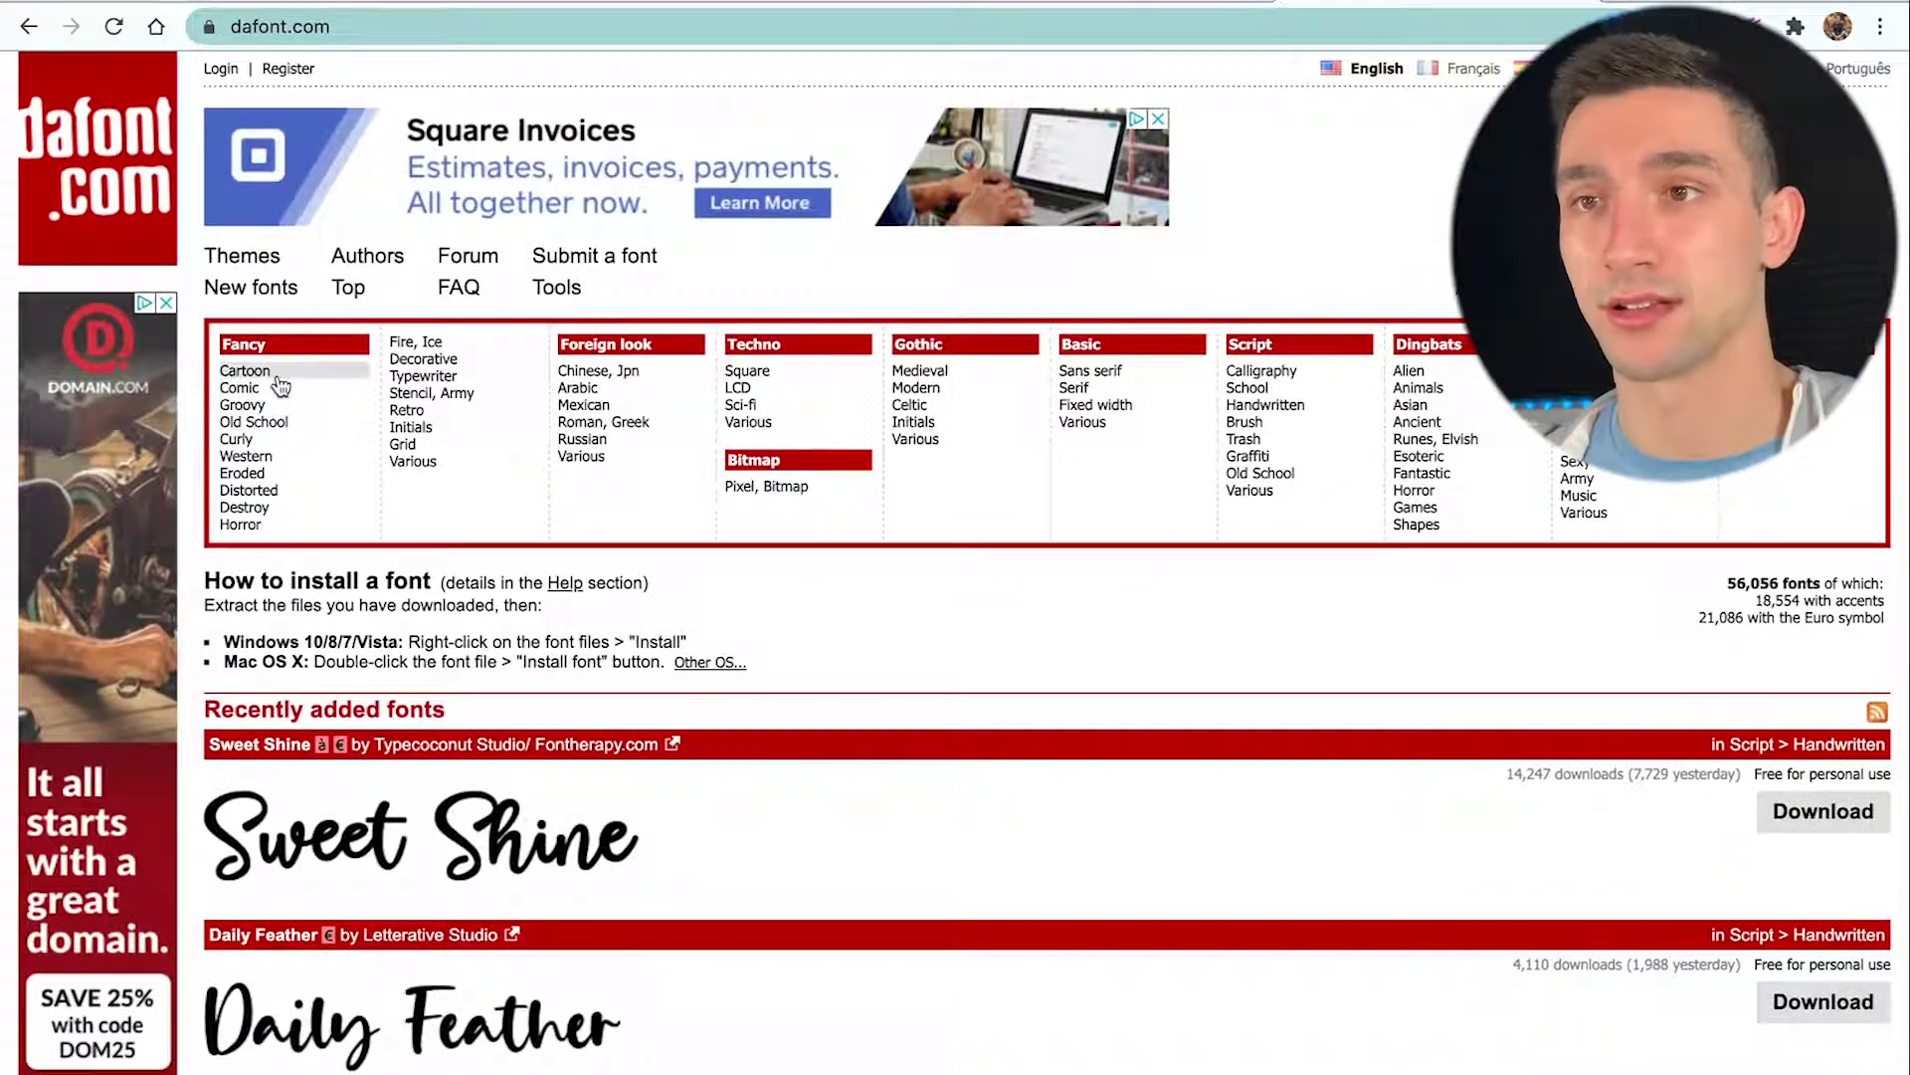
{"action": "left_click", "coordinate": [287, 372]}
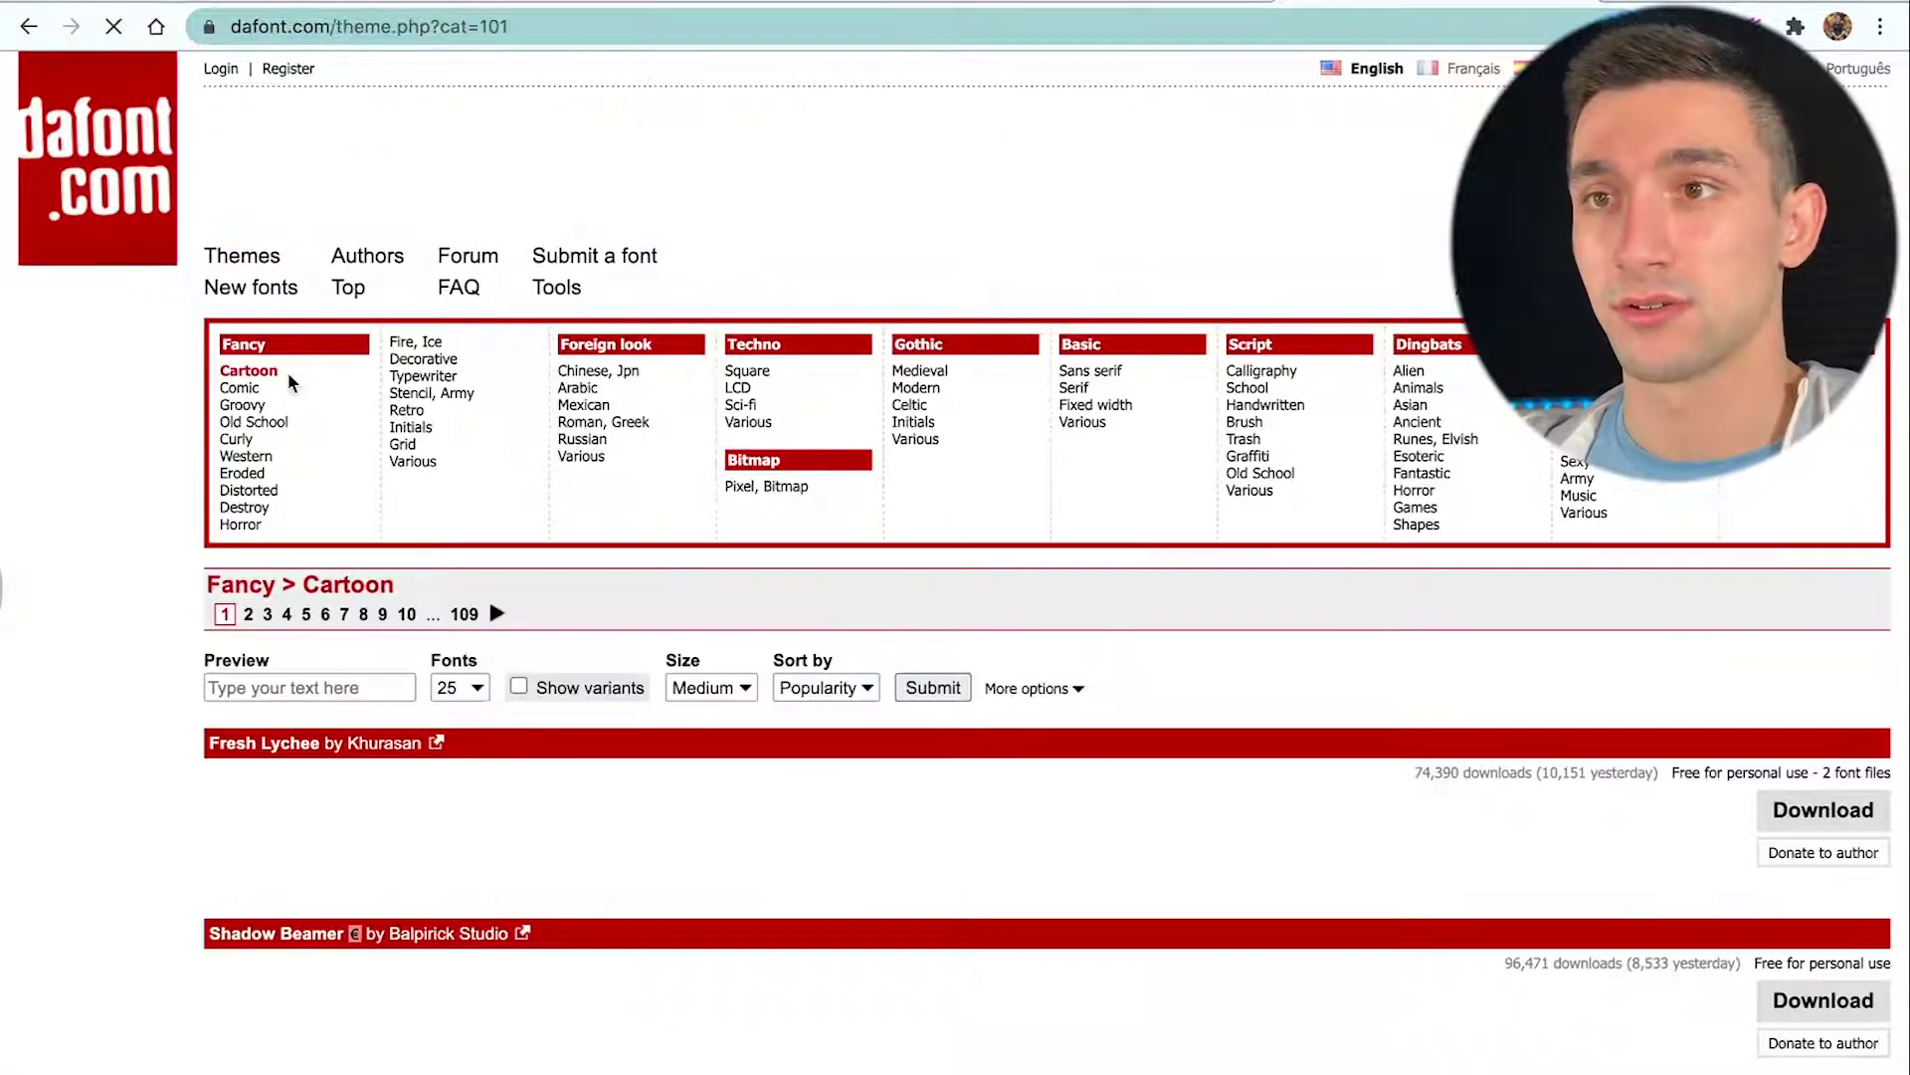
{"action": "scroll", "coordinate": [427, 510], "scroll_direction": "down", "scroll_amount": 2}
{"action": "scroll", "coordinate": [514, 765], "scroll_direction": "down", "scroll_amount": 5}
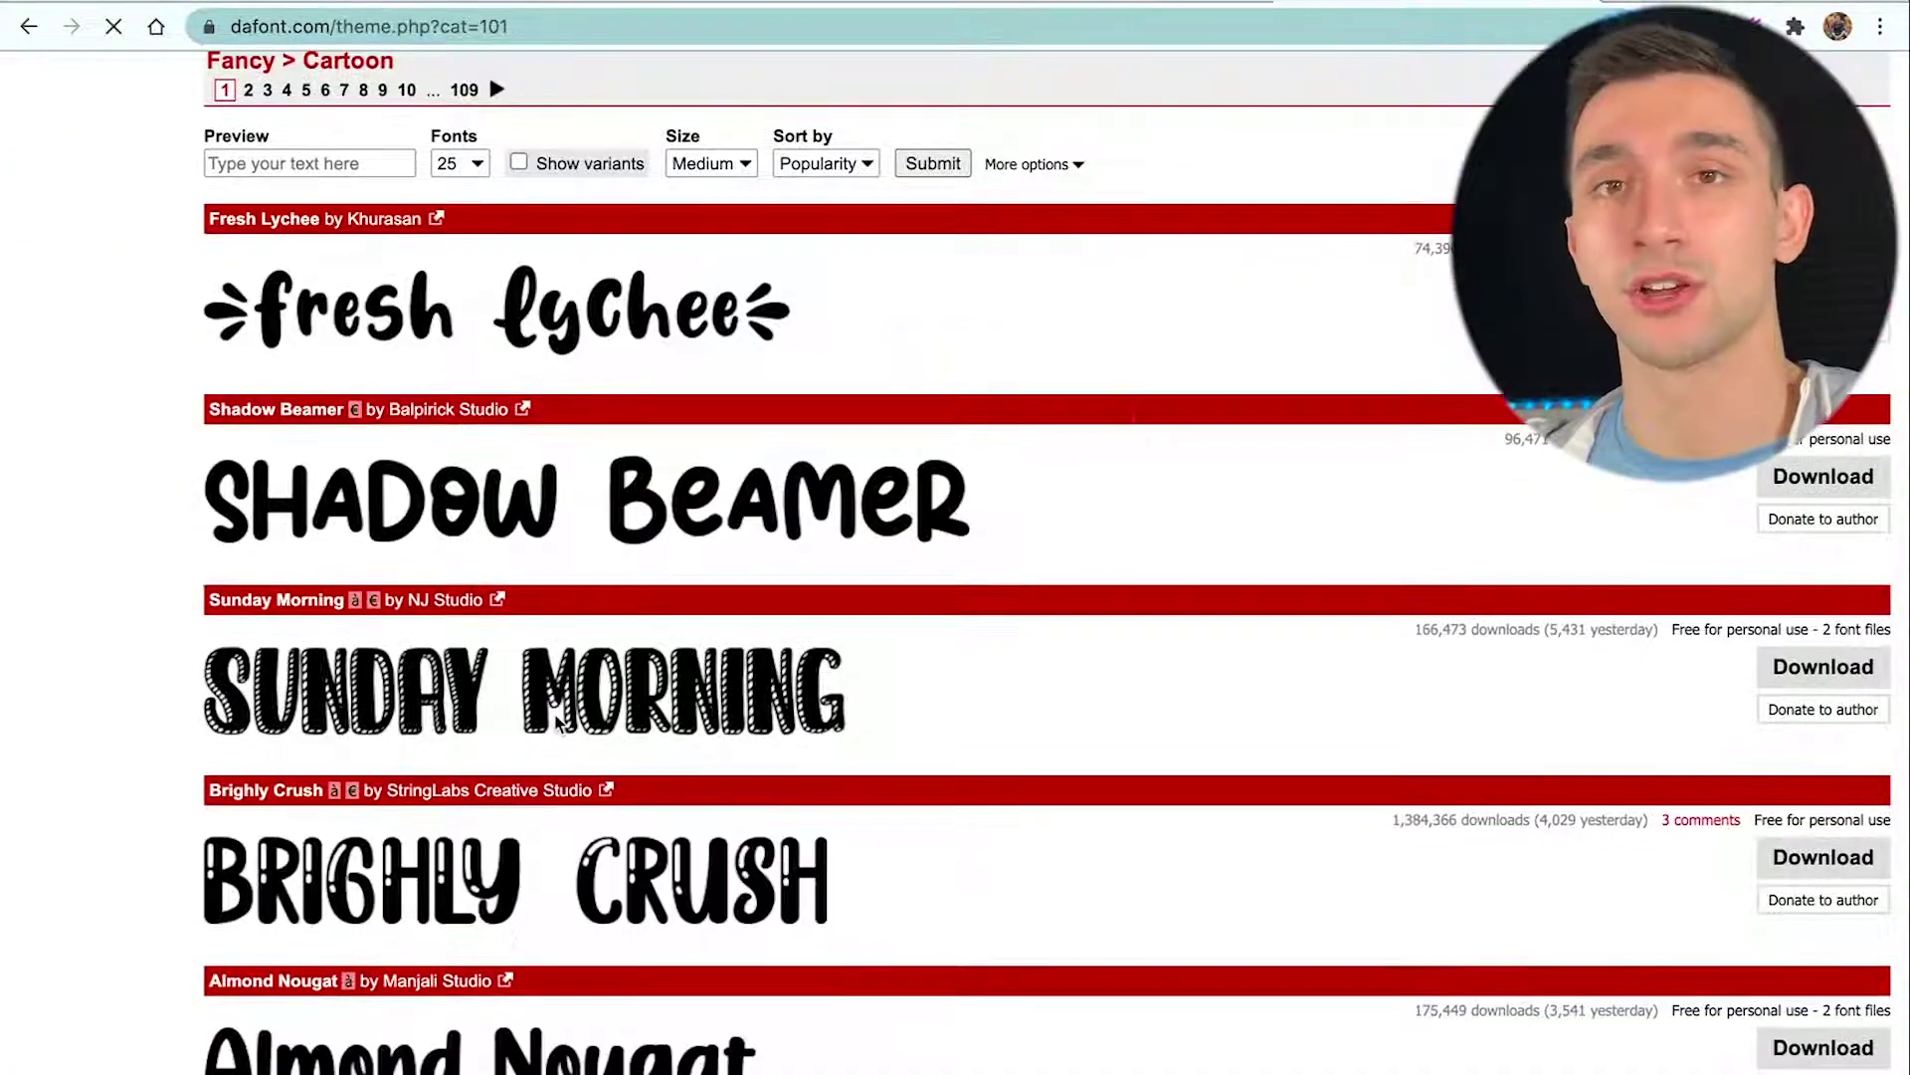
{"action": "scroll", "coordinate": [546, 704], "scroll_direction": "up", "scroll_amount": 5}
Preview the Cartoon category fonts with the custom text "CatSack.co".
{"action": "left_click", "coordinate": [311, 442]}
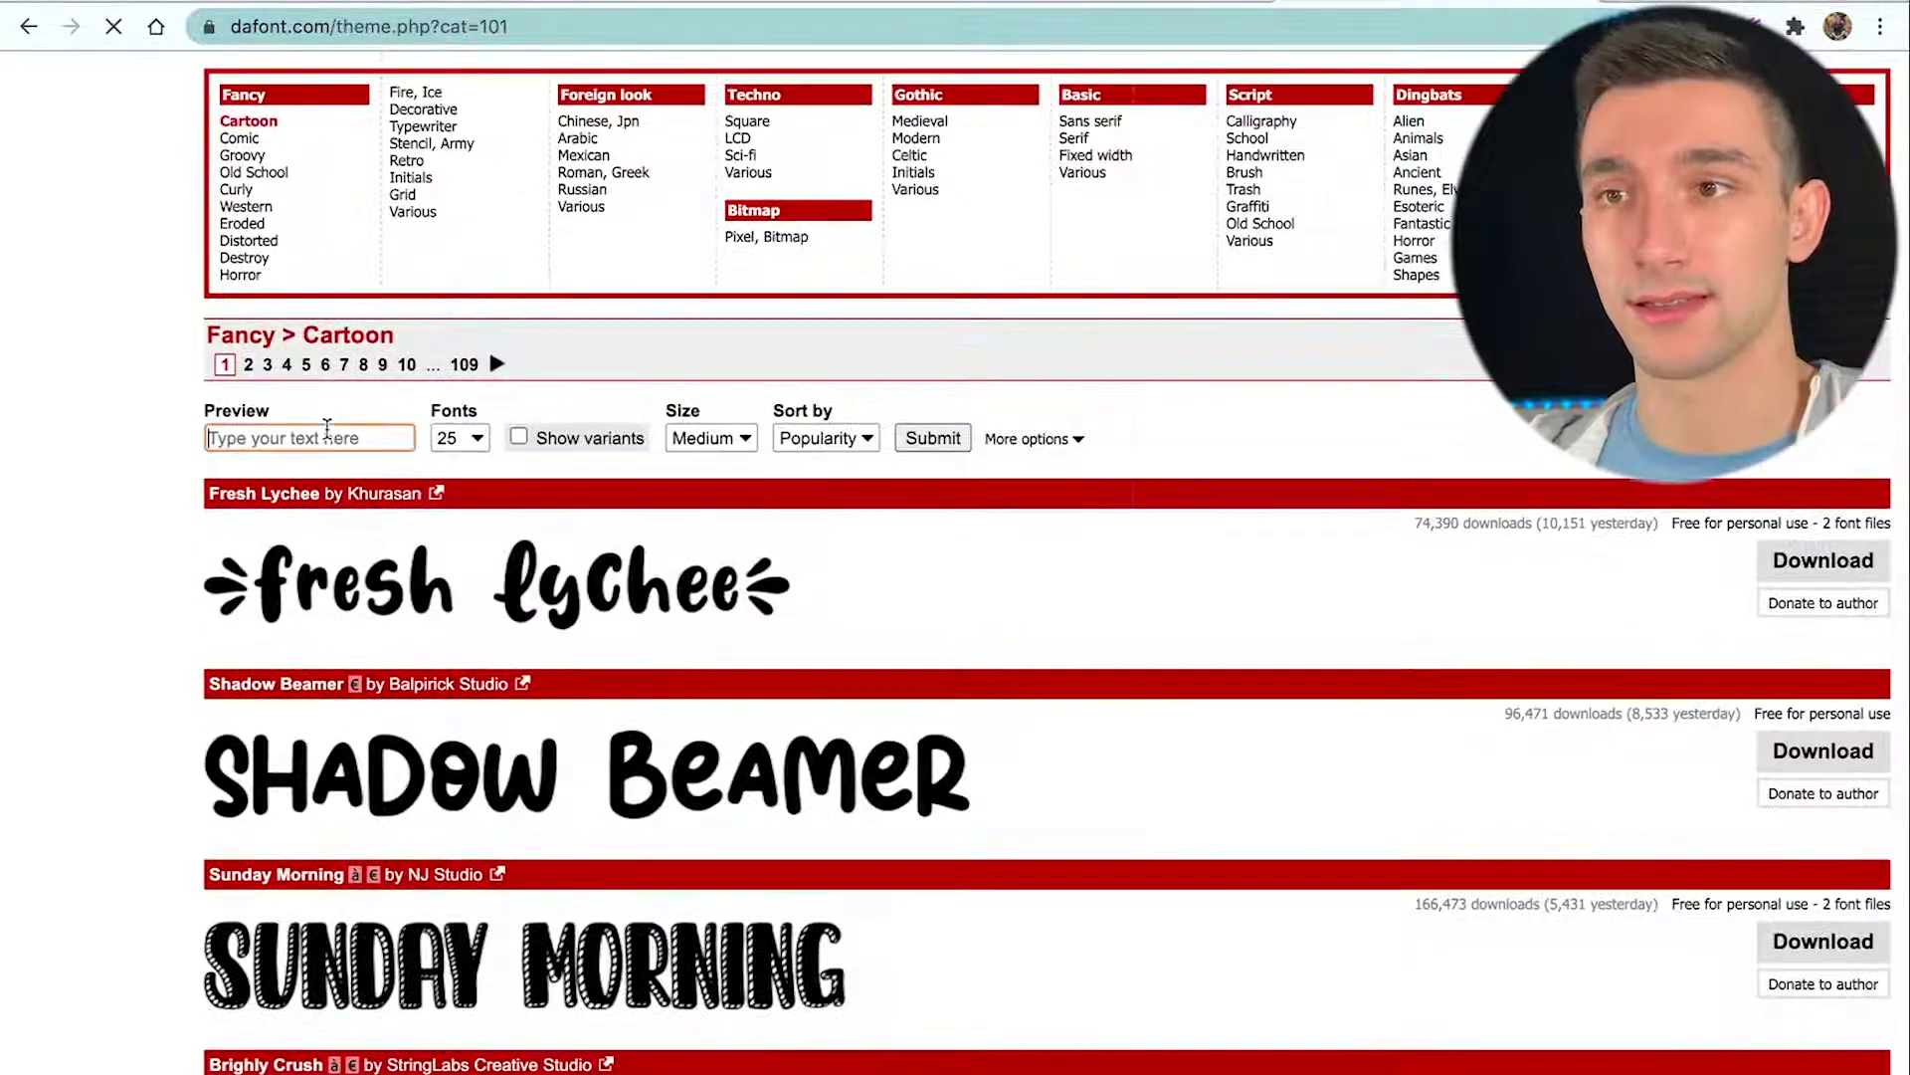
{"action": "type", "text": "CatSack.co"}
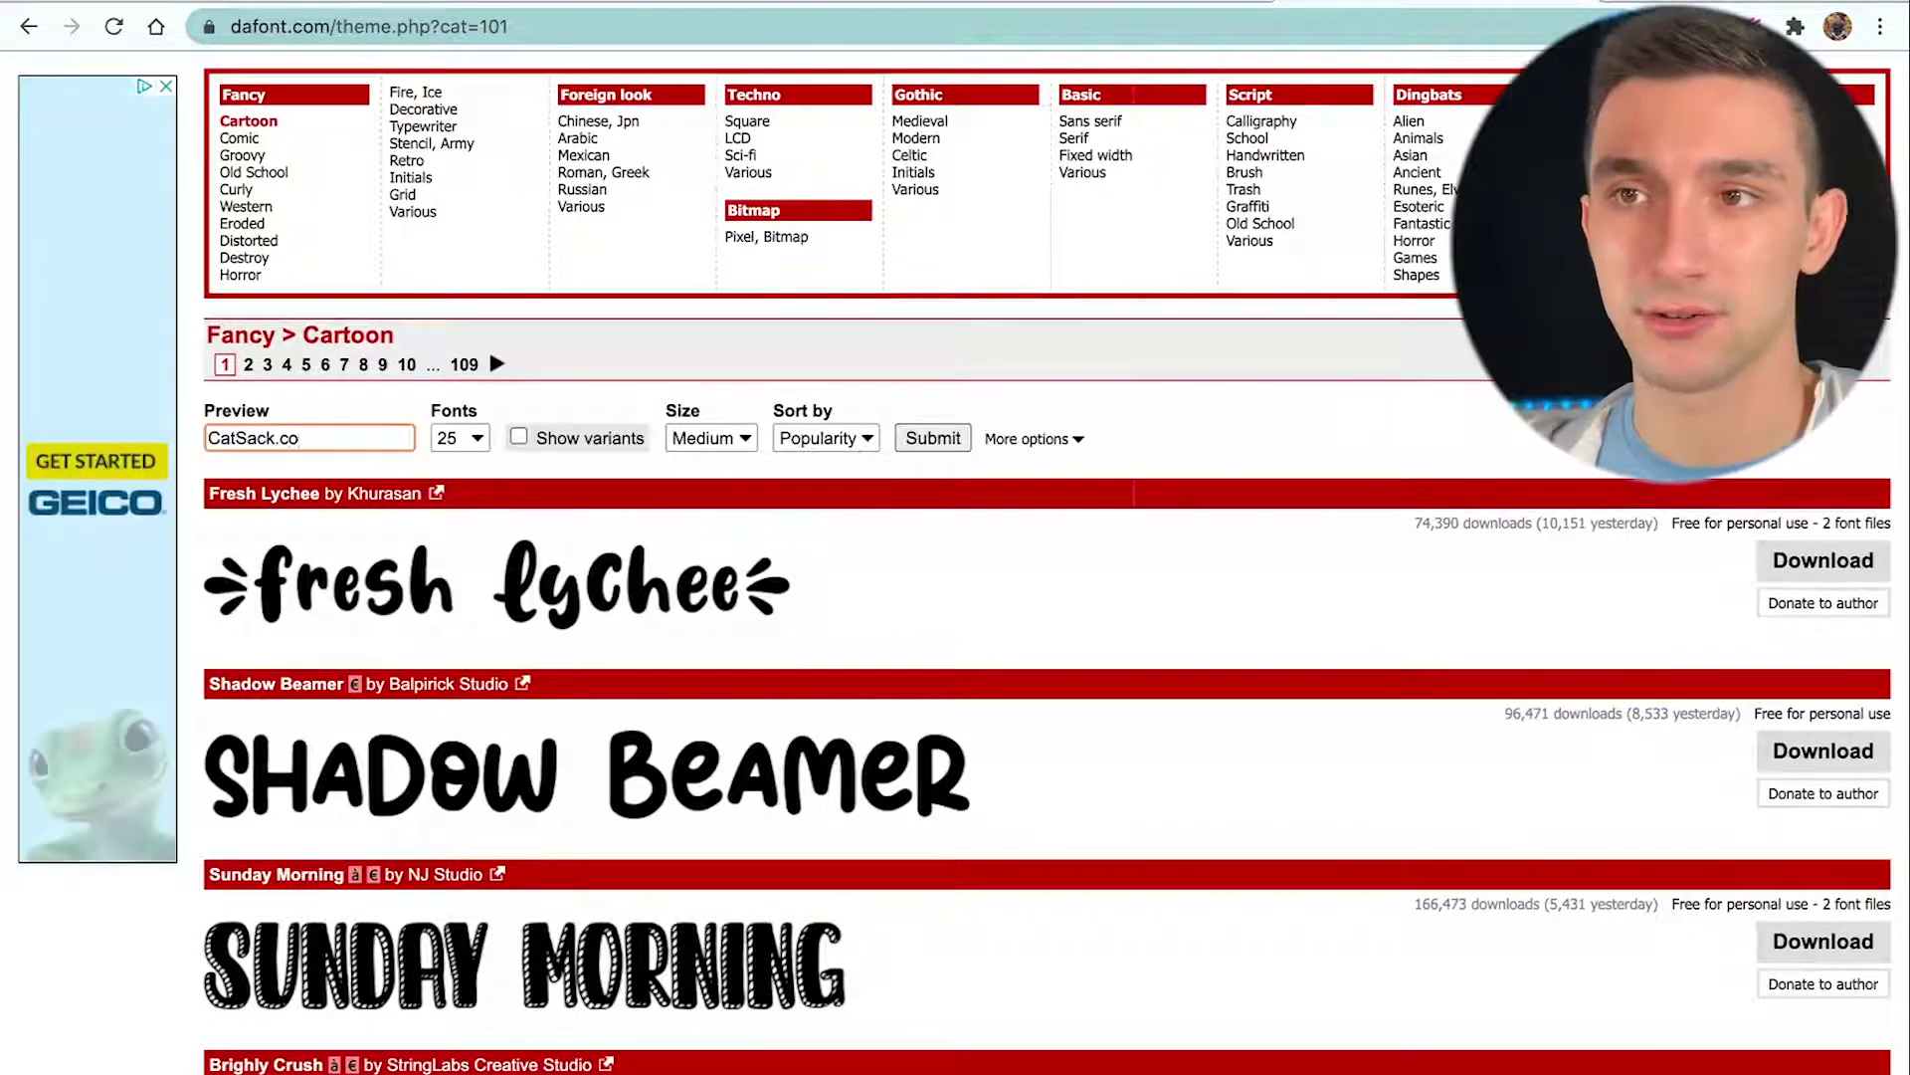
{"action": "key", "text": "Return"}
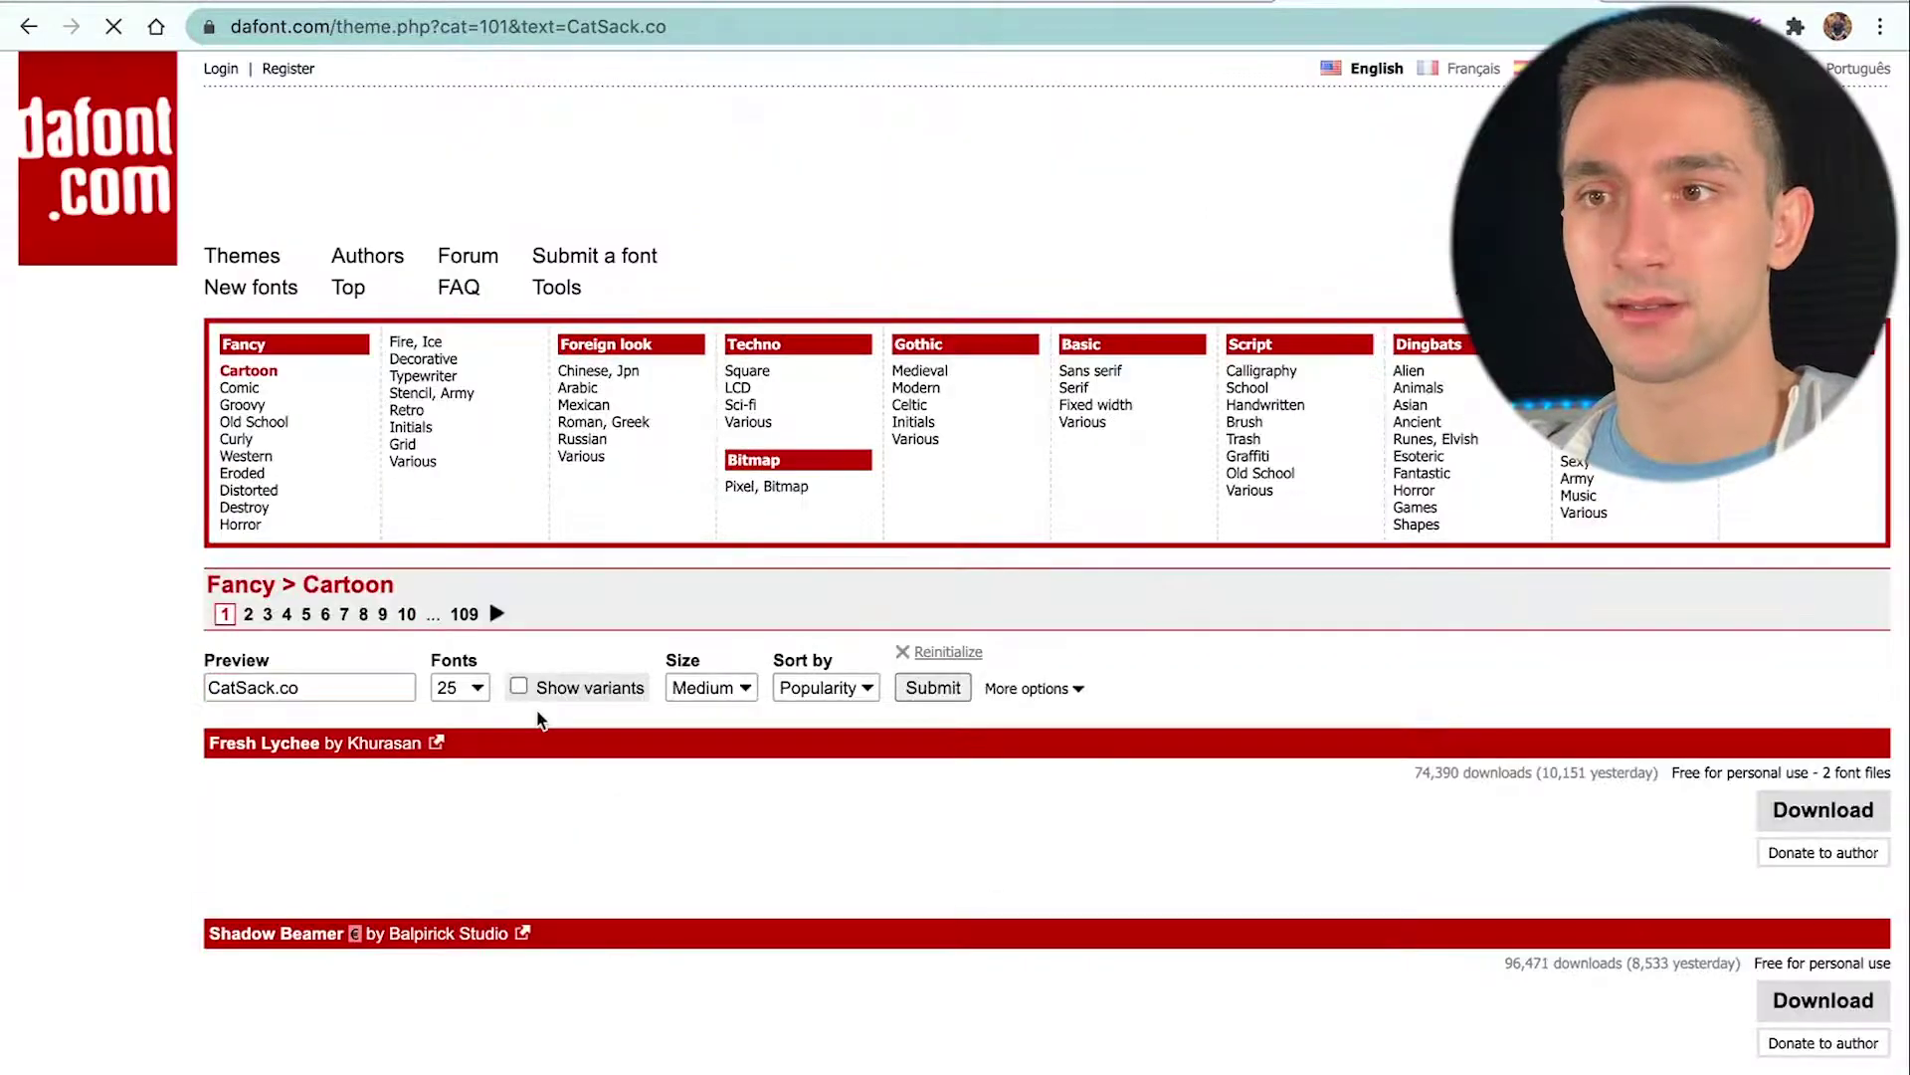
Look through the Cartoon category fonts previewed with "CatSack.co".
{"action": "scroll", "coordinate": [537, 719], "scroll_direction": "down", "scroll_amount": 3}
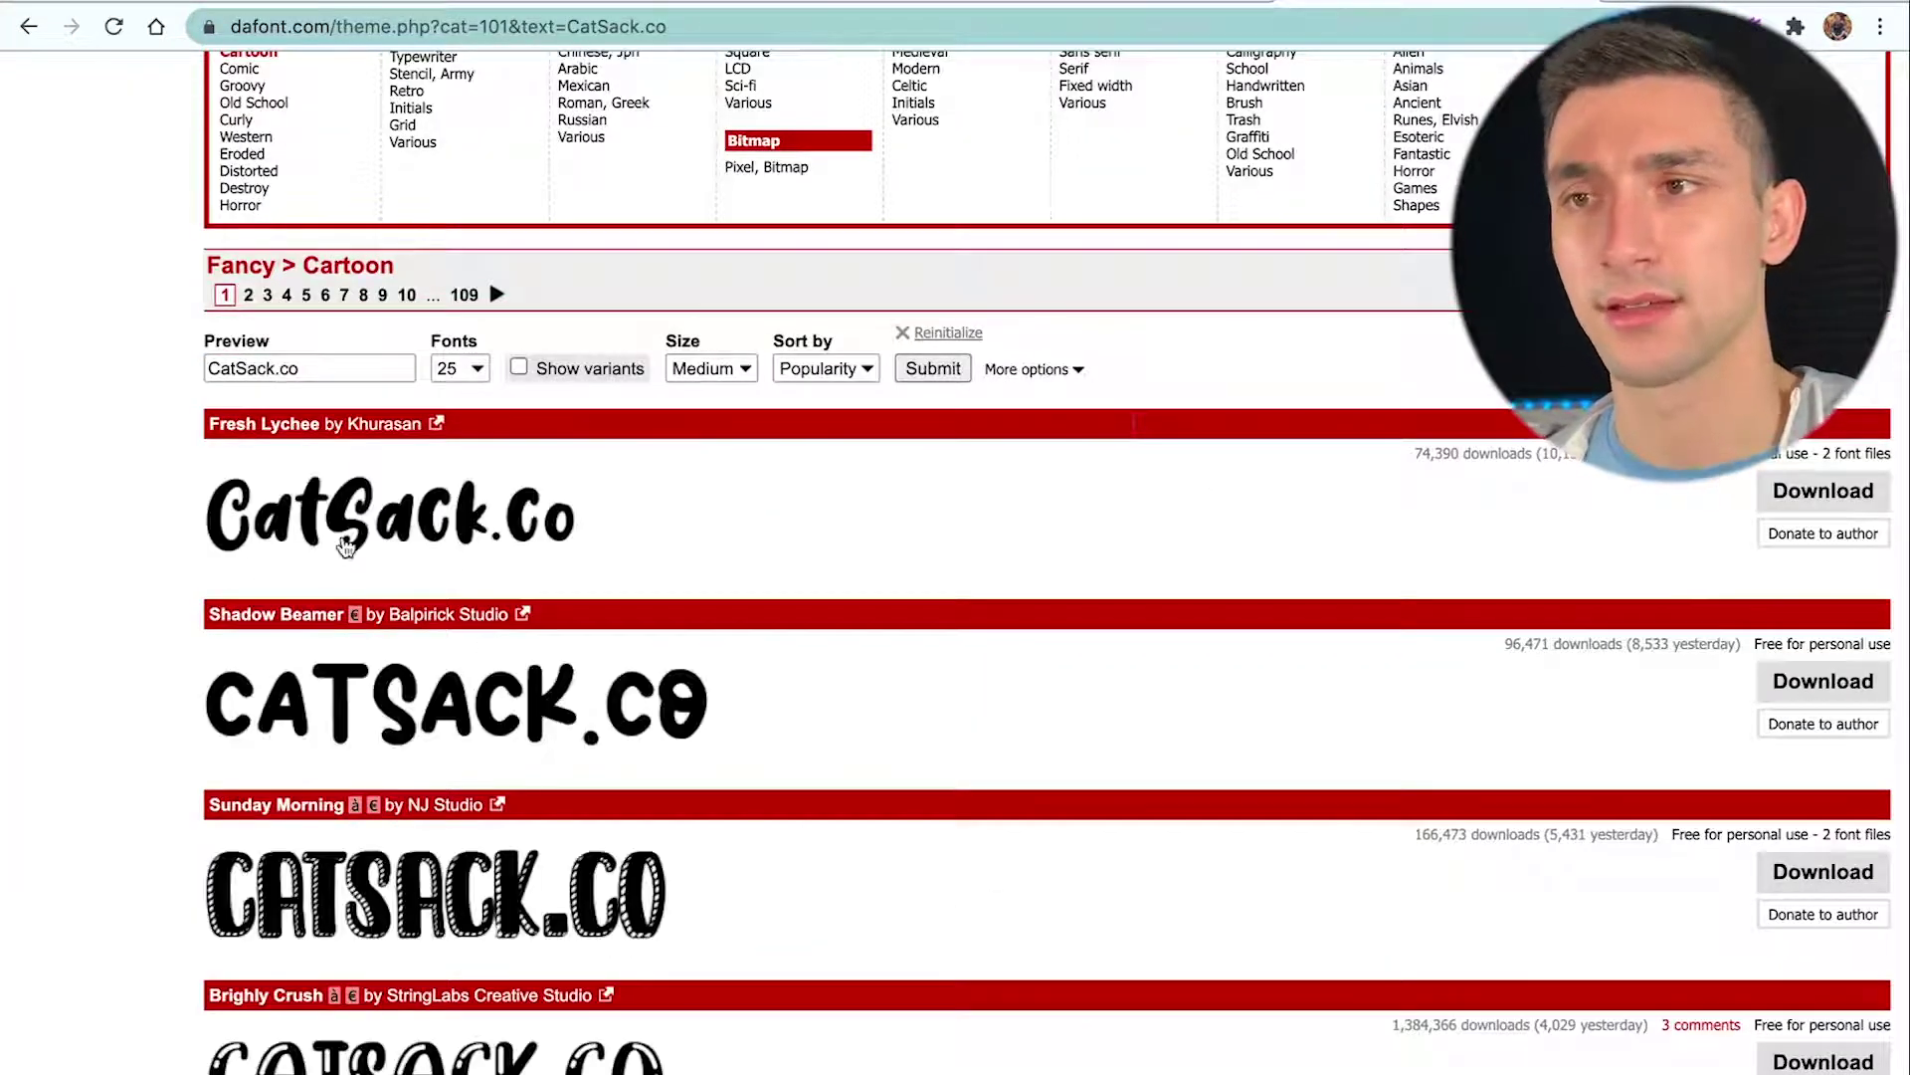
{"action": "scroll", "coordinate": [498, 528], "scroll_direction": "down", "scroll_amount": 1}
{"action": "scroll", "coordinate": [501, 531], "scroll_direction": "down", "scroll_amount": 10}
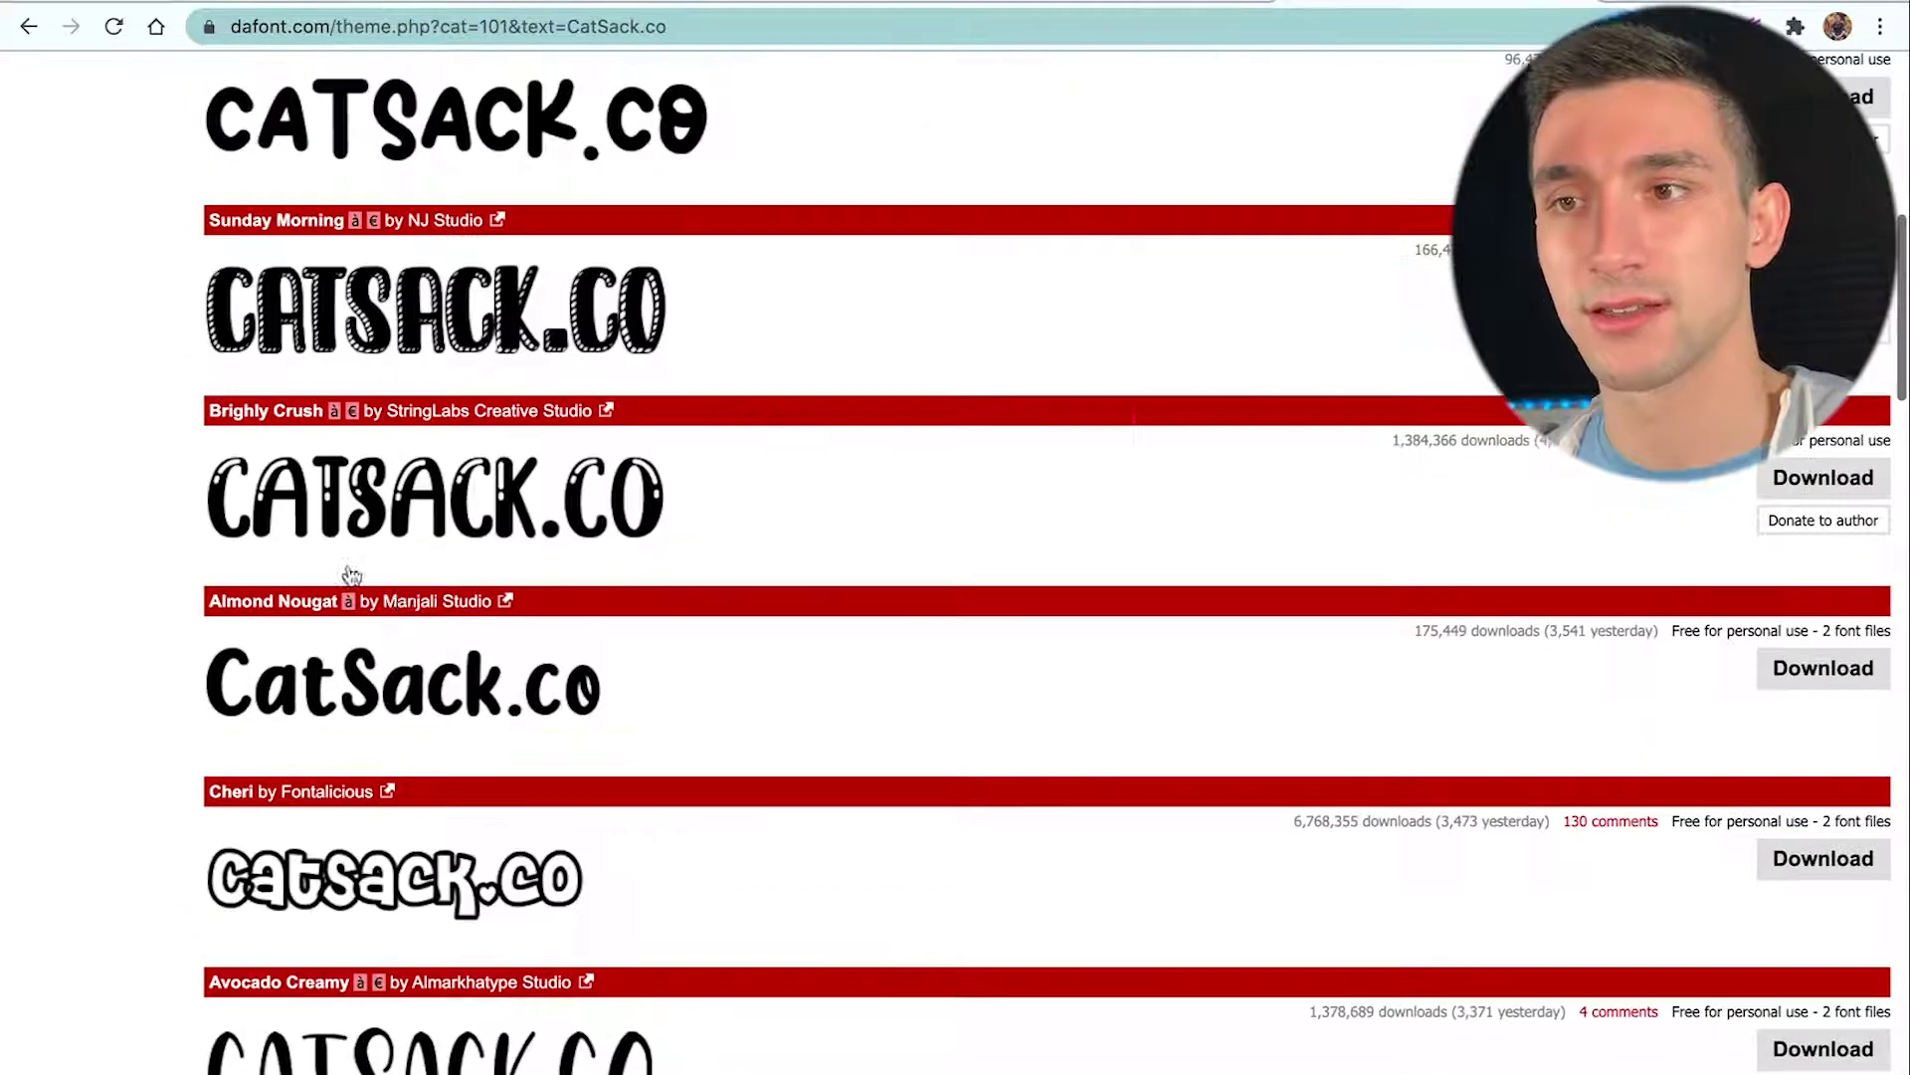
{"action": "scroll", "coordinate": [403, 592], "scroll_direction": "down", "scroll_amount": 5}
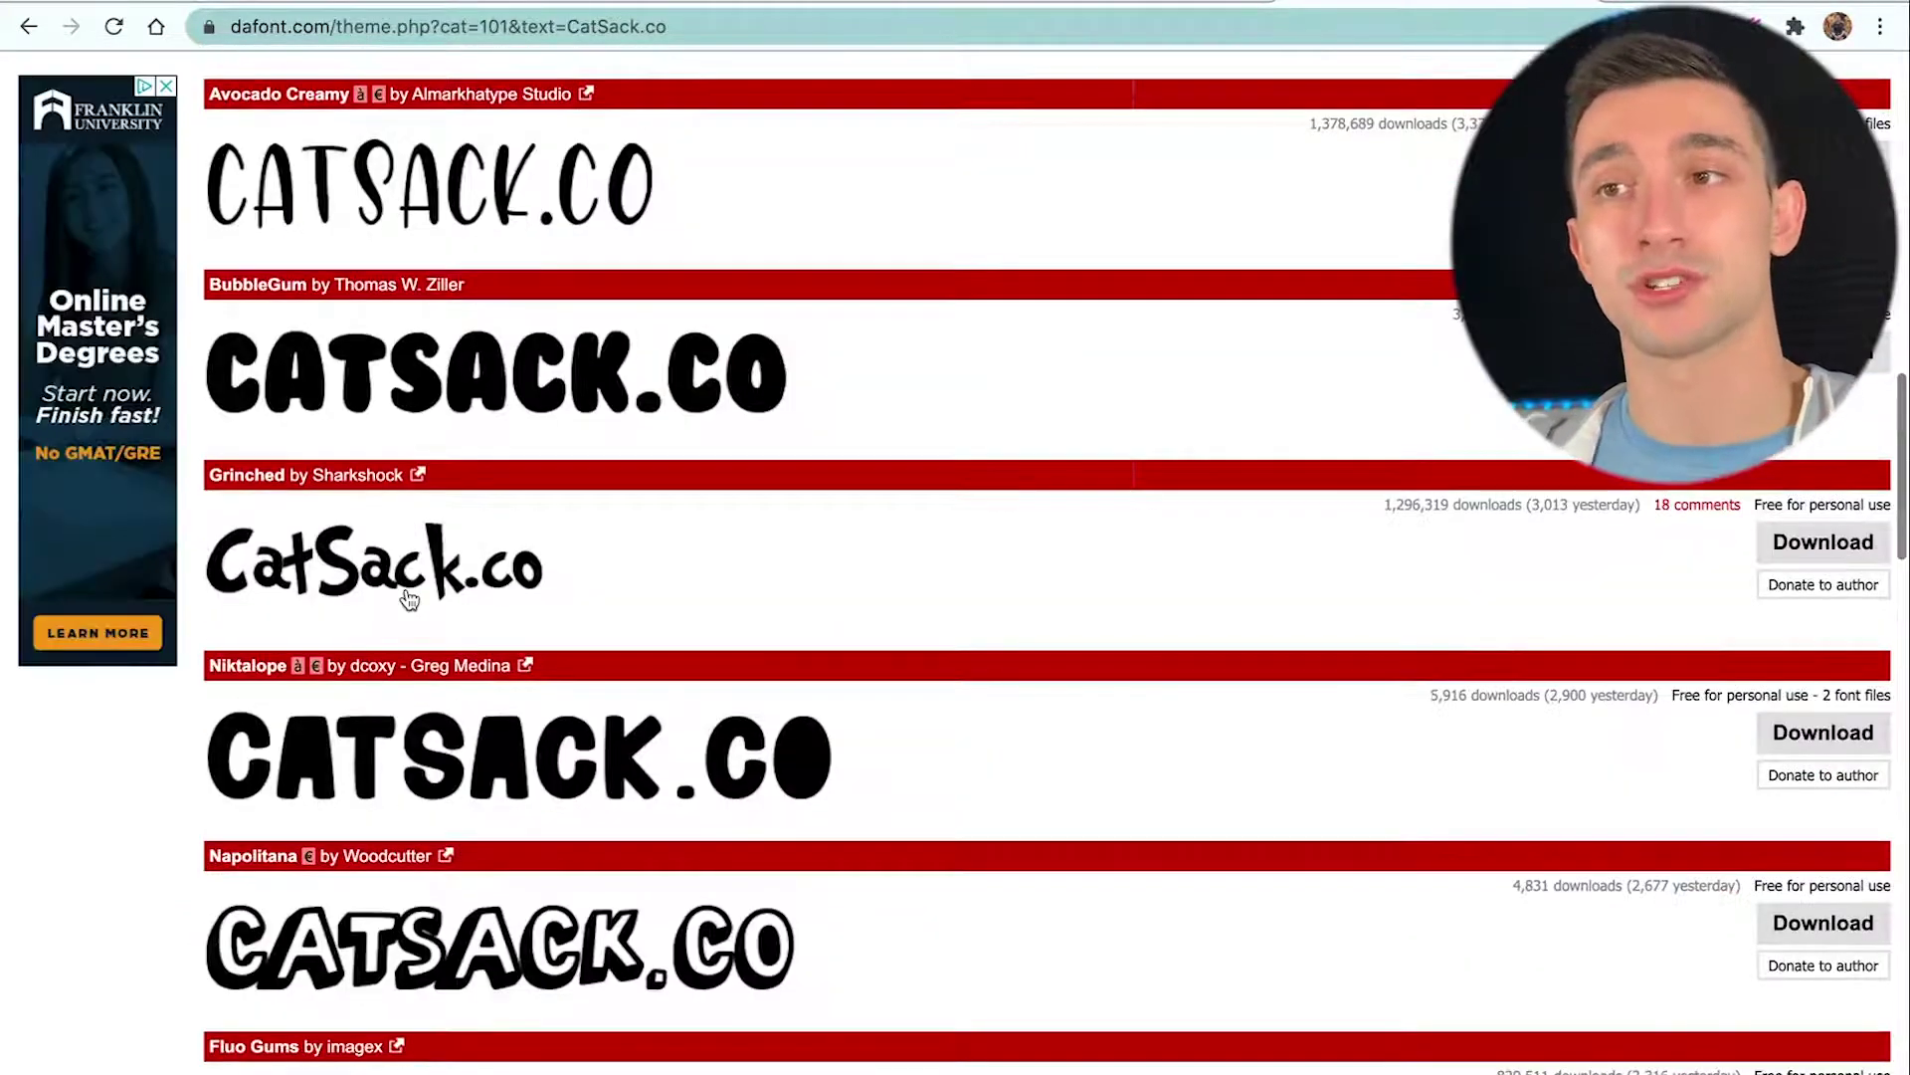
{"action": "scroll", "coordinate": [416, 591], "scroll_direction": "up", "scroll_amount": 5}
{"action": "scroll", "coordinate": [420, 590], "scroll_direction": "up", "scroll_amount": 15}
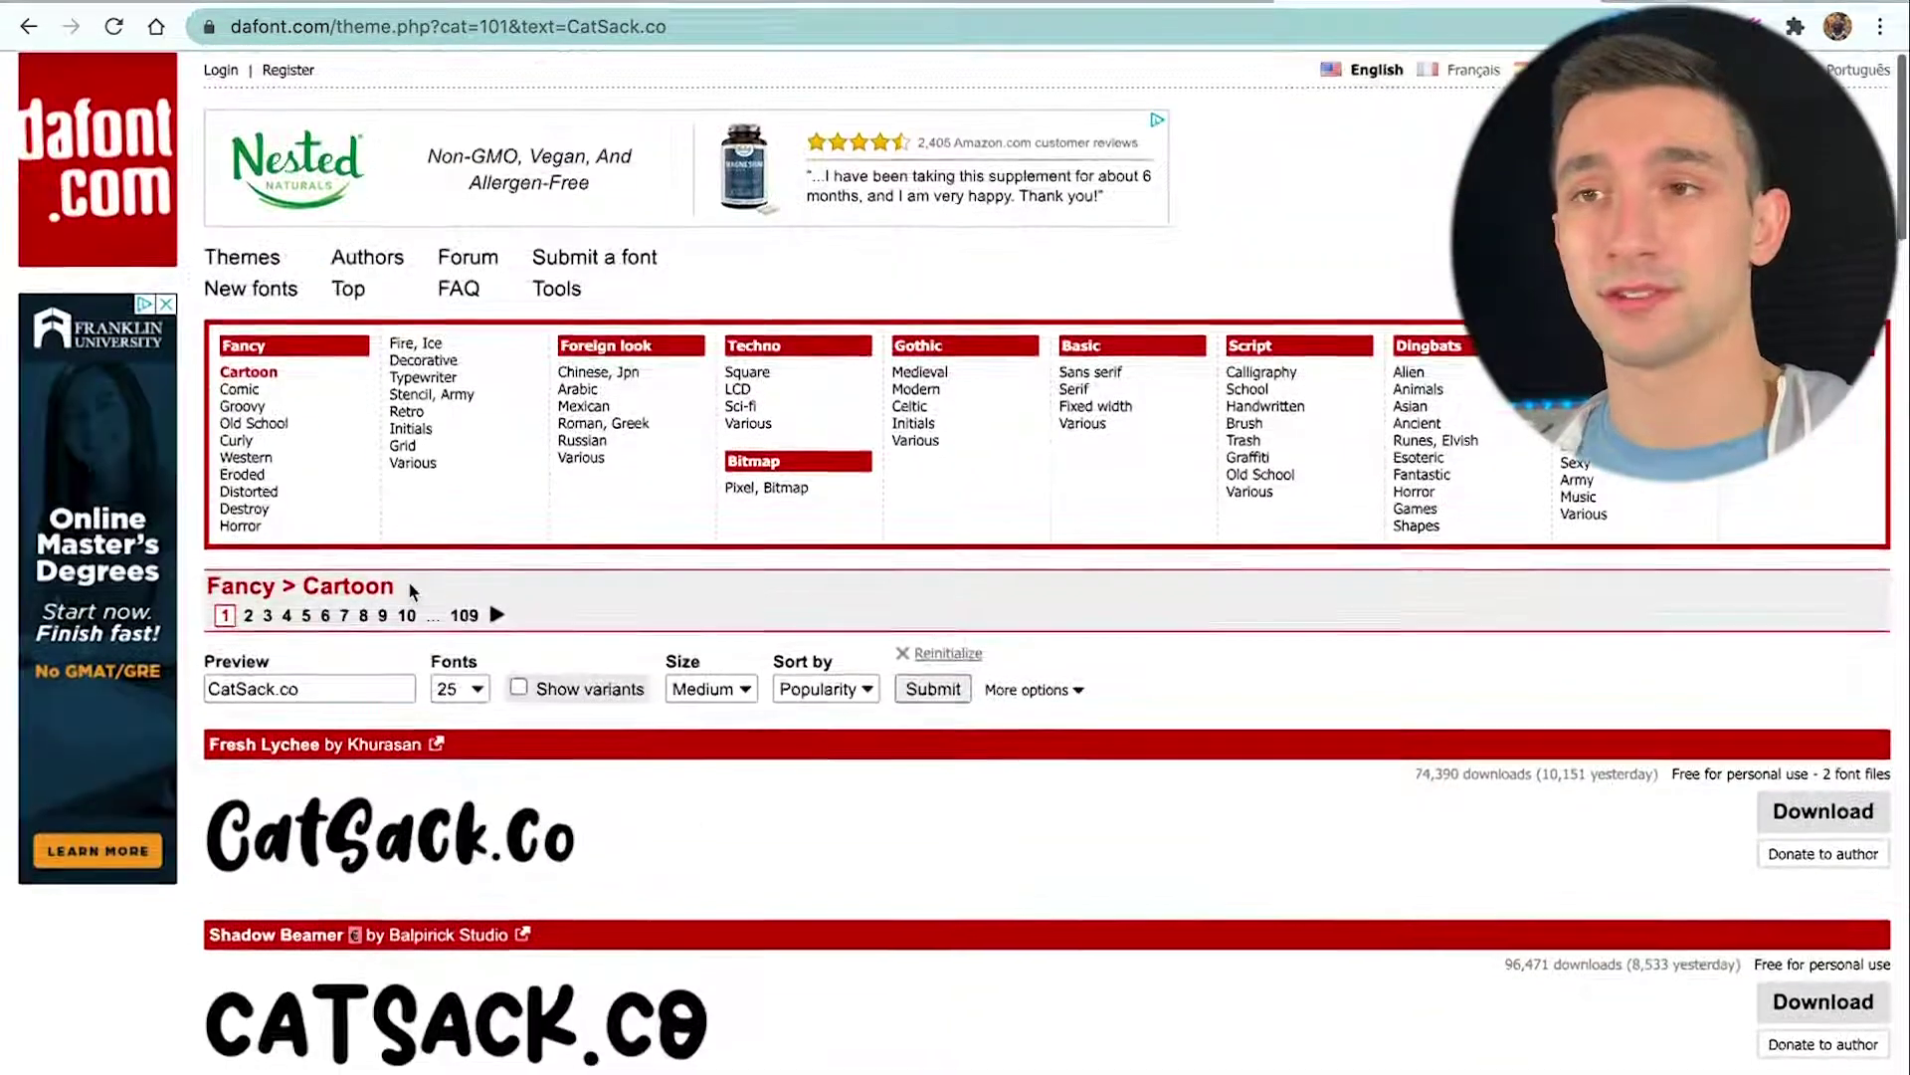
Open the Fancy > Comic font category and look through its "CatSack.co" previews.
{"action": "left_click", "coordinate": [244, 387]}
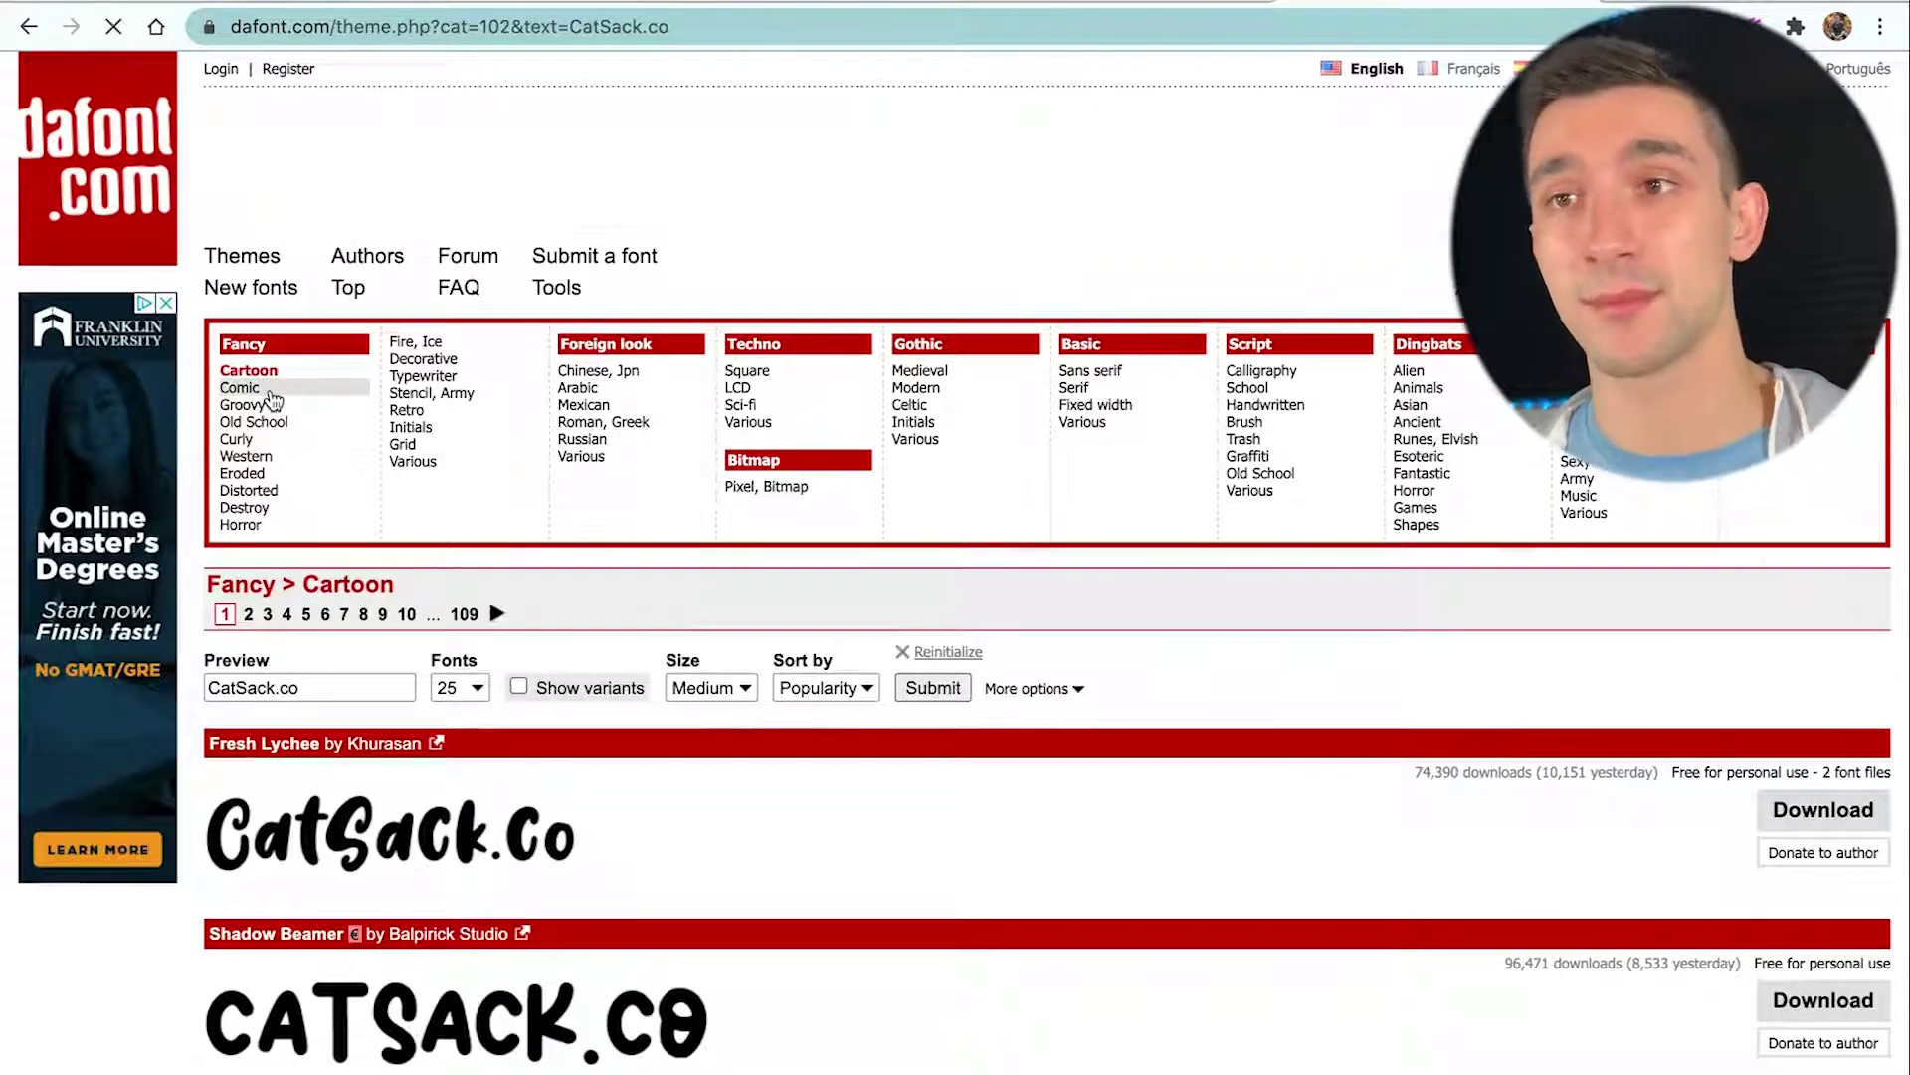
{"action": "scroll", "coordinate": [279, 416], "scroll_direction": "down", "scroll_amount": 3}
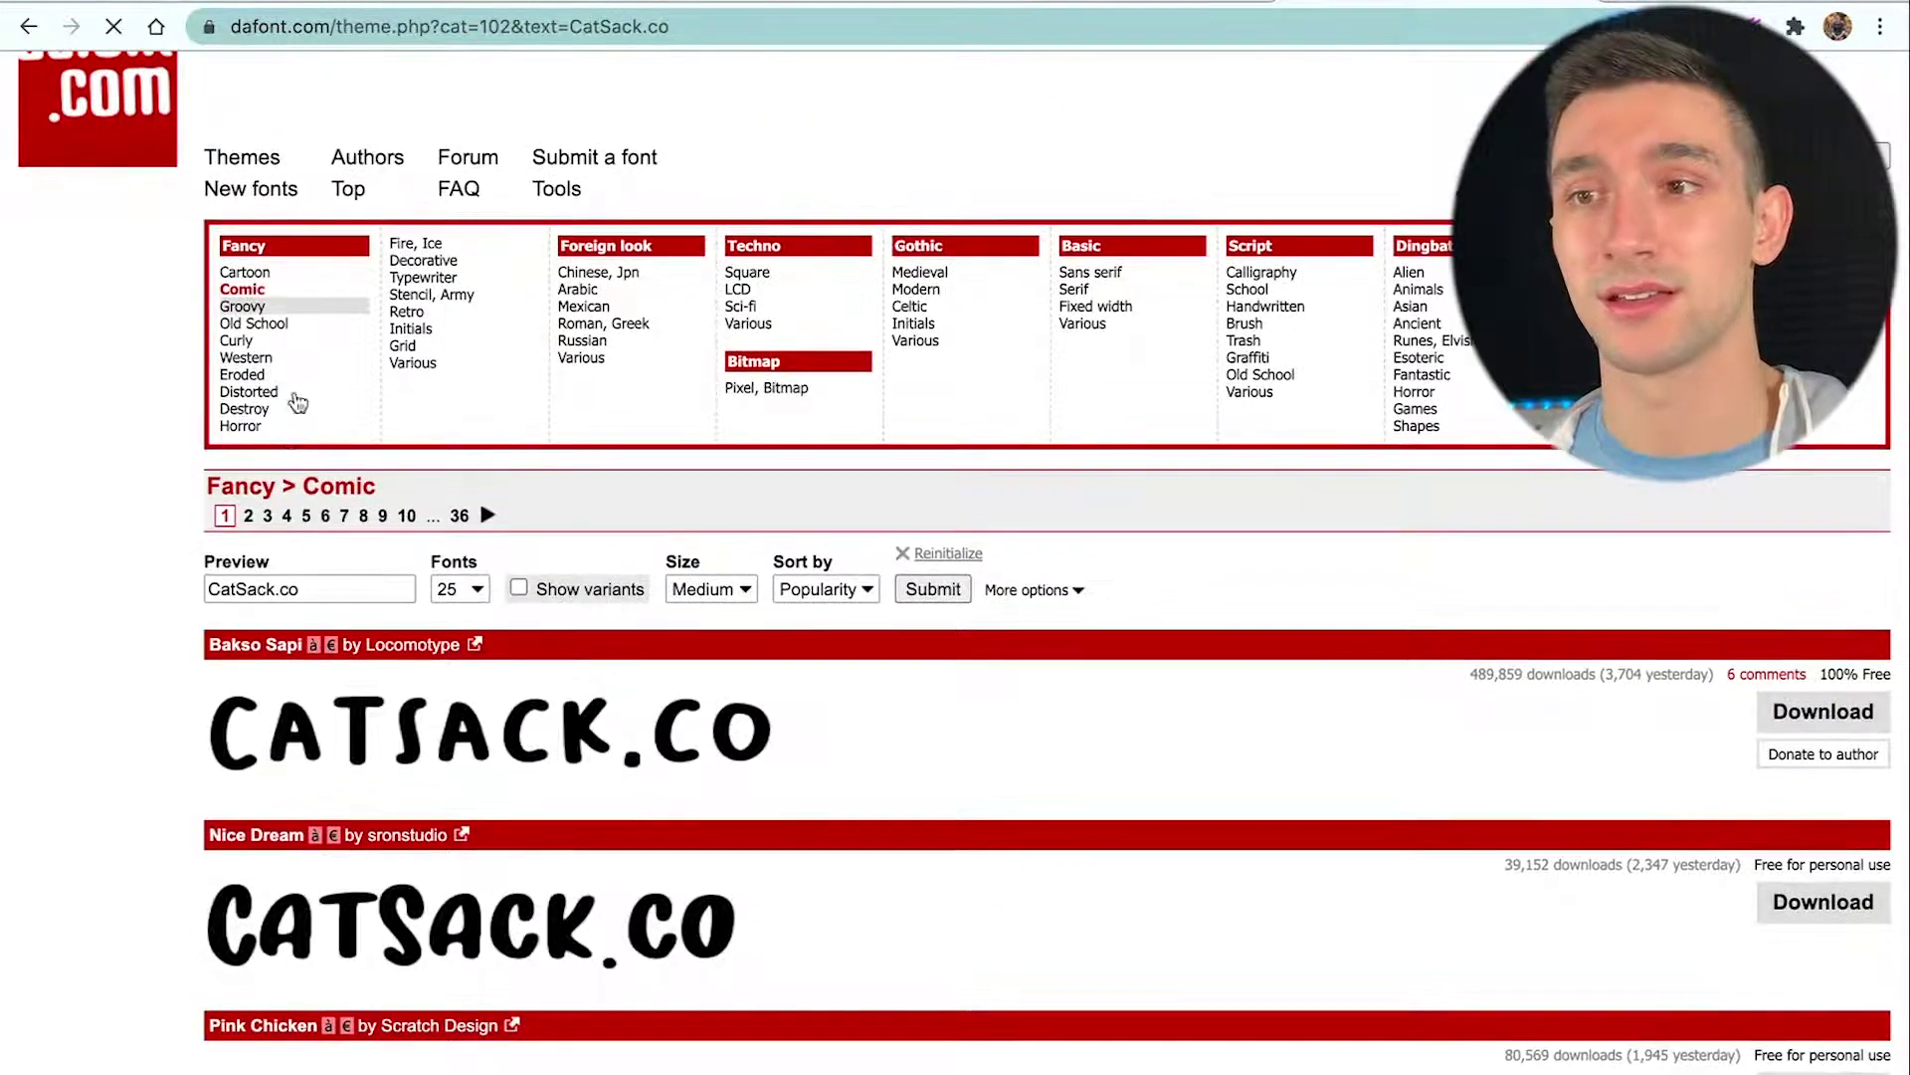
{"action": "scroll", "coordinate": [520, 758], "scroll_direction": "down", "scroll_amount": 3}
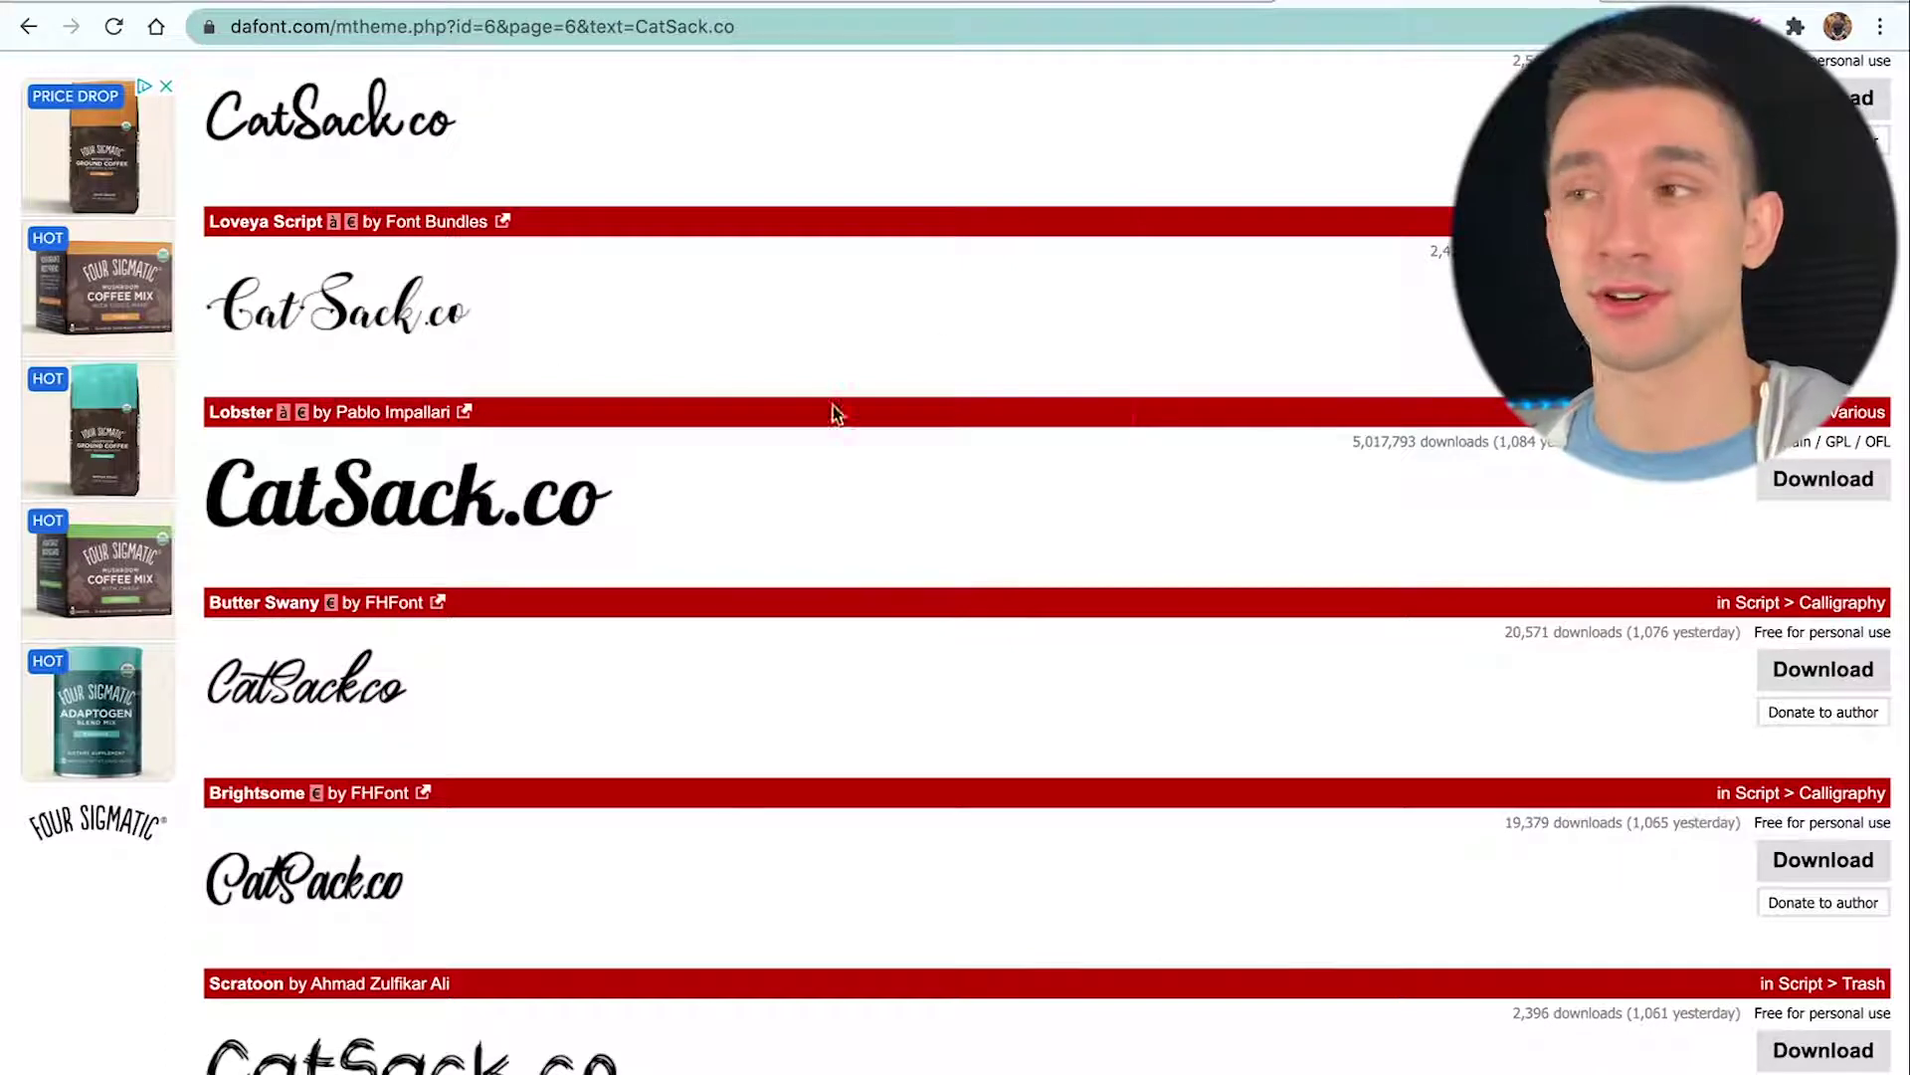
Download the Lobster font and expand its extracted lobster folder in Downloads to show the font file.
{"action": "left_click", "coordinate": [1836, 481]}
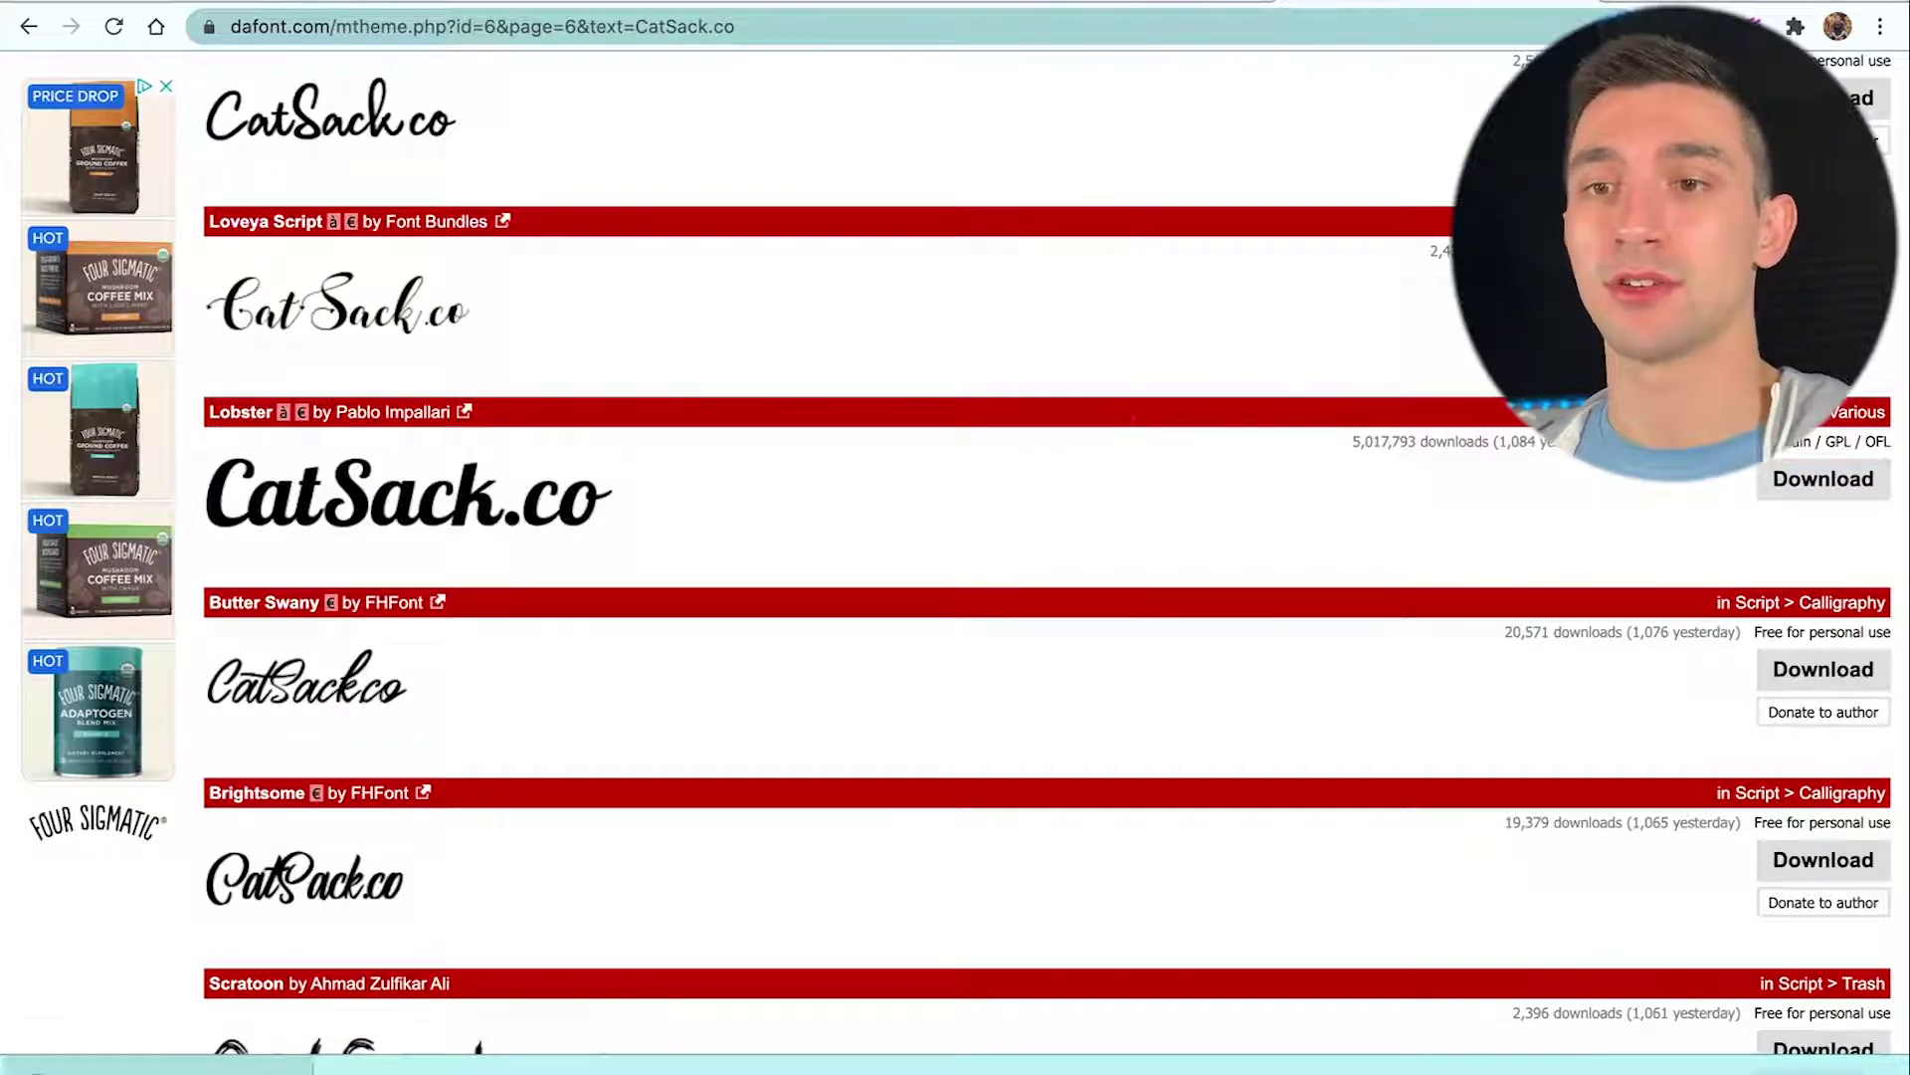
{"action": "left_click", "coordinate": [100, 1070]}
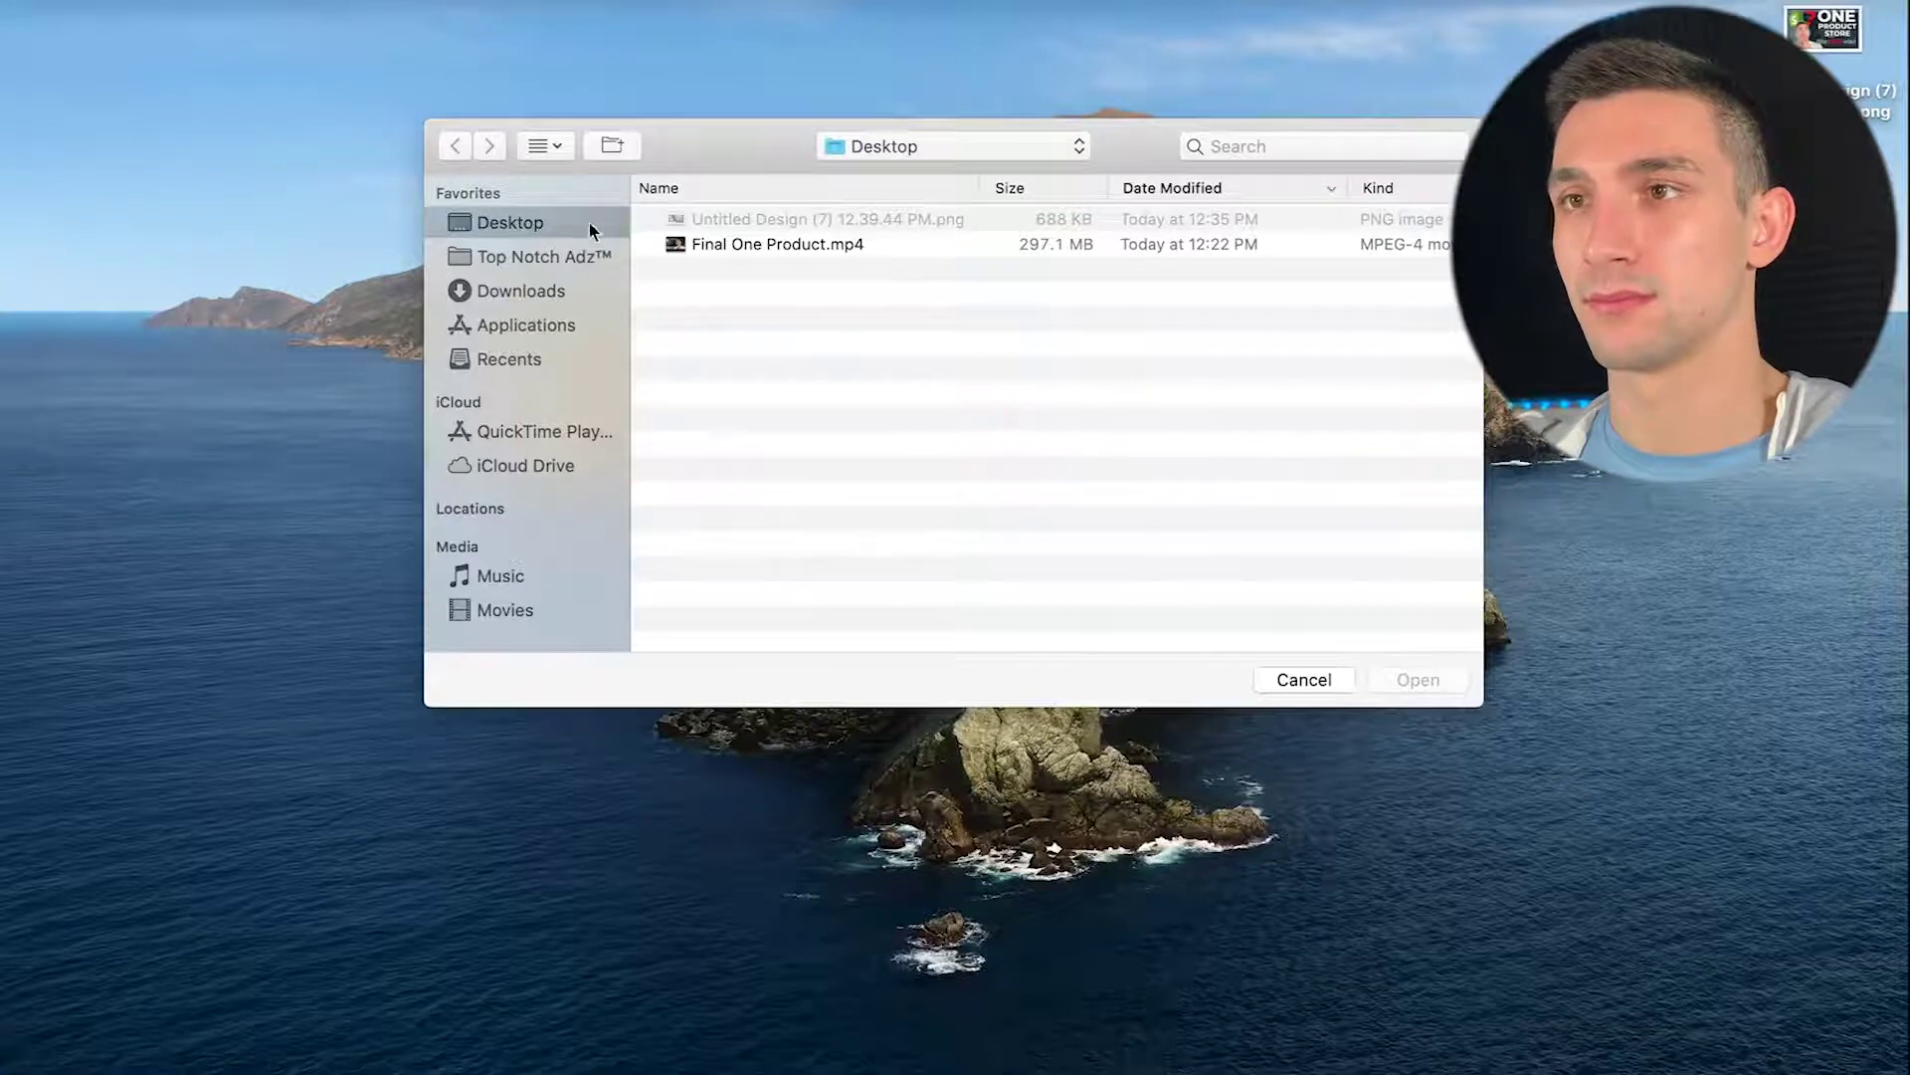
{"action": "left_click", "coordinate": [1109, 147]}
{"action": "left_click", "coordinate": [1334, 679]}
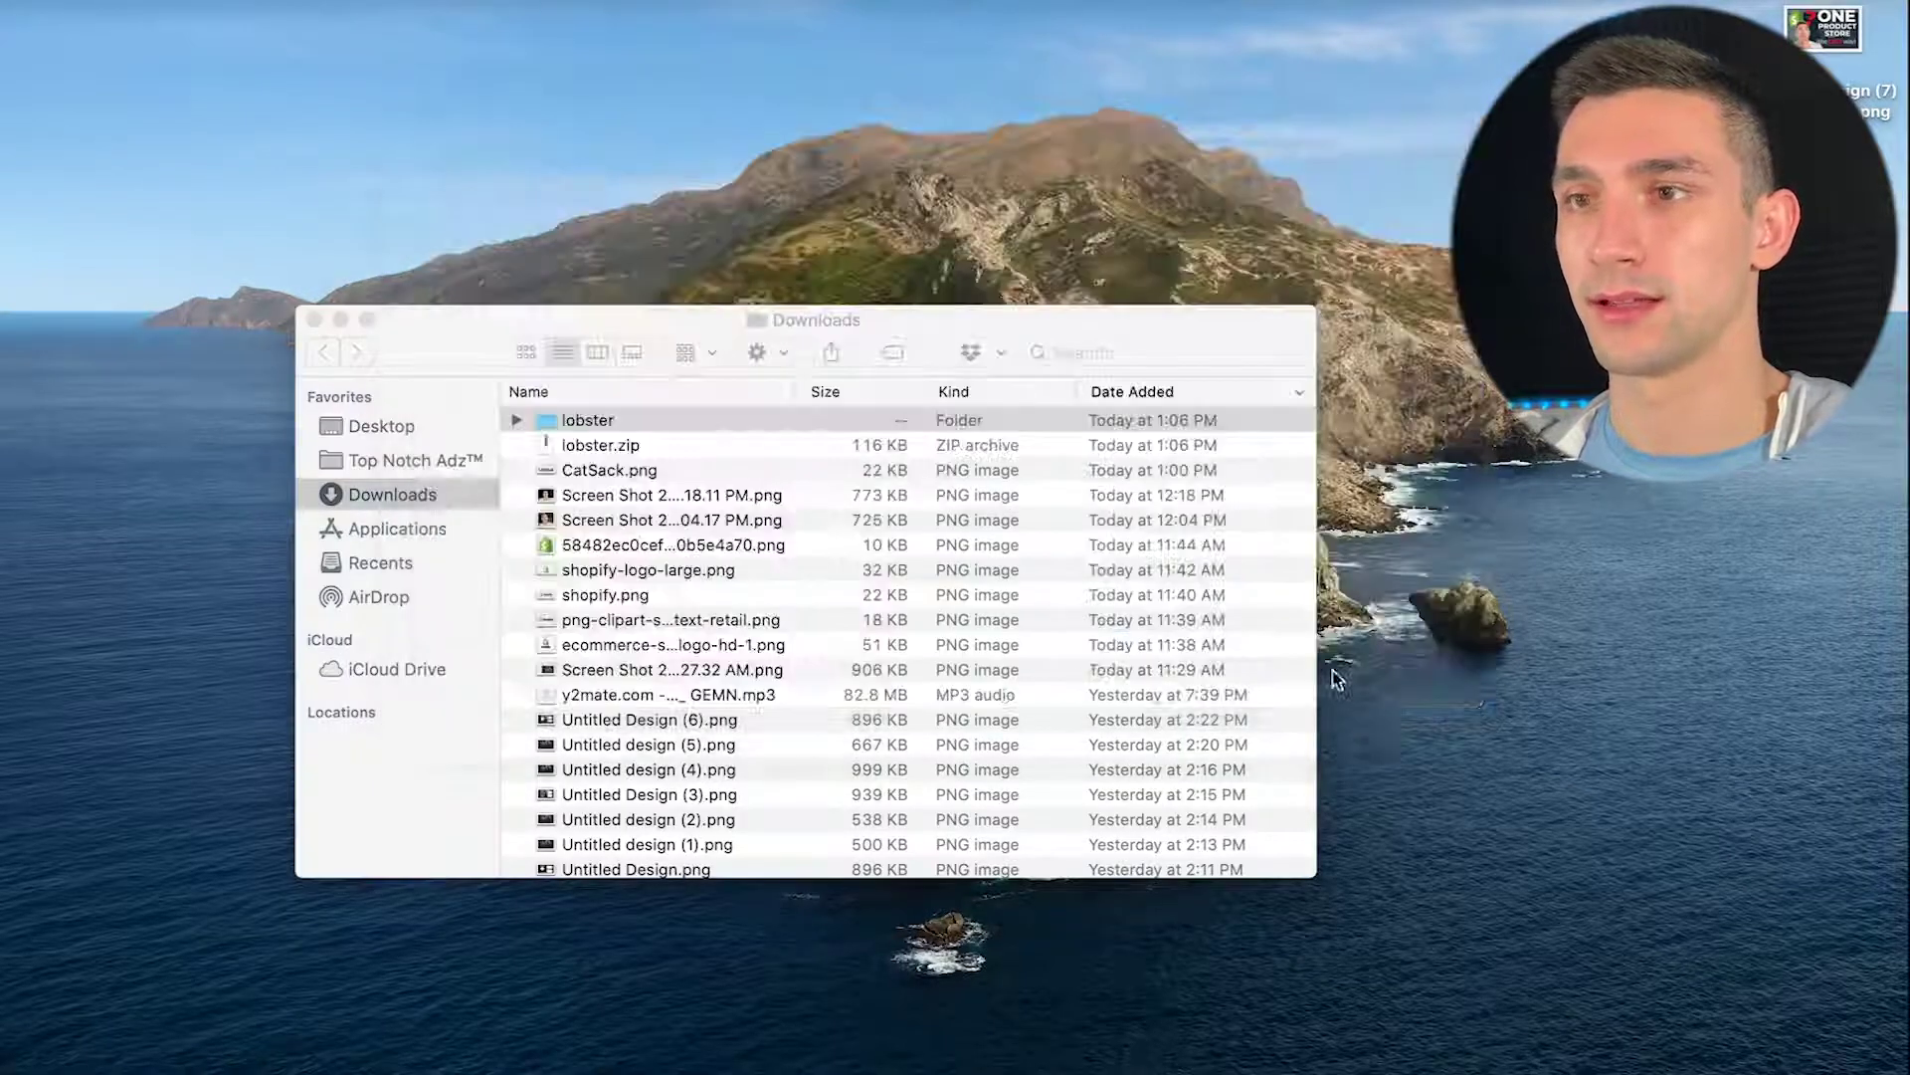
{"action": "left_click", "coordinate": [515, 420]}
{"action": "left_click", "coordinate": [516, 420]}
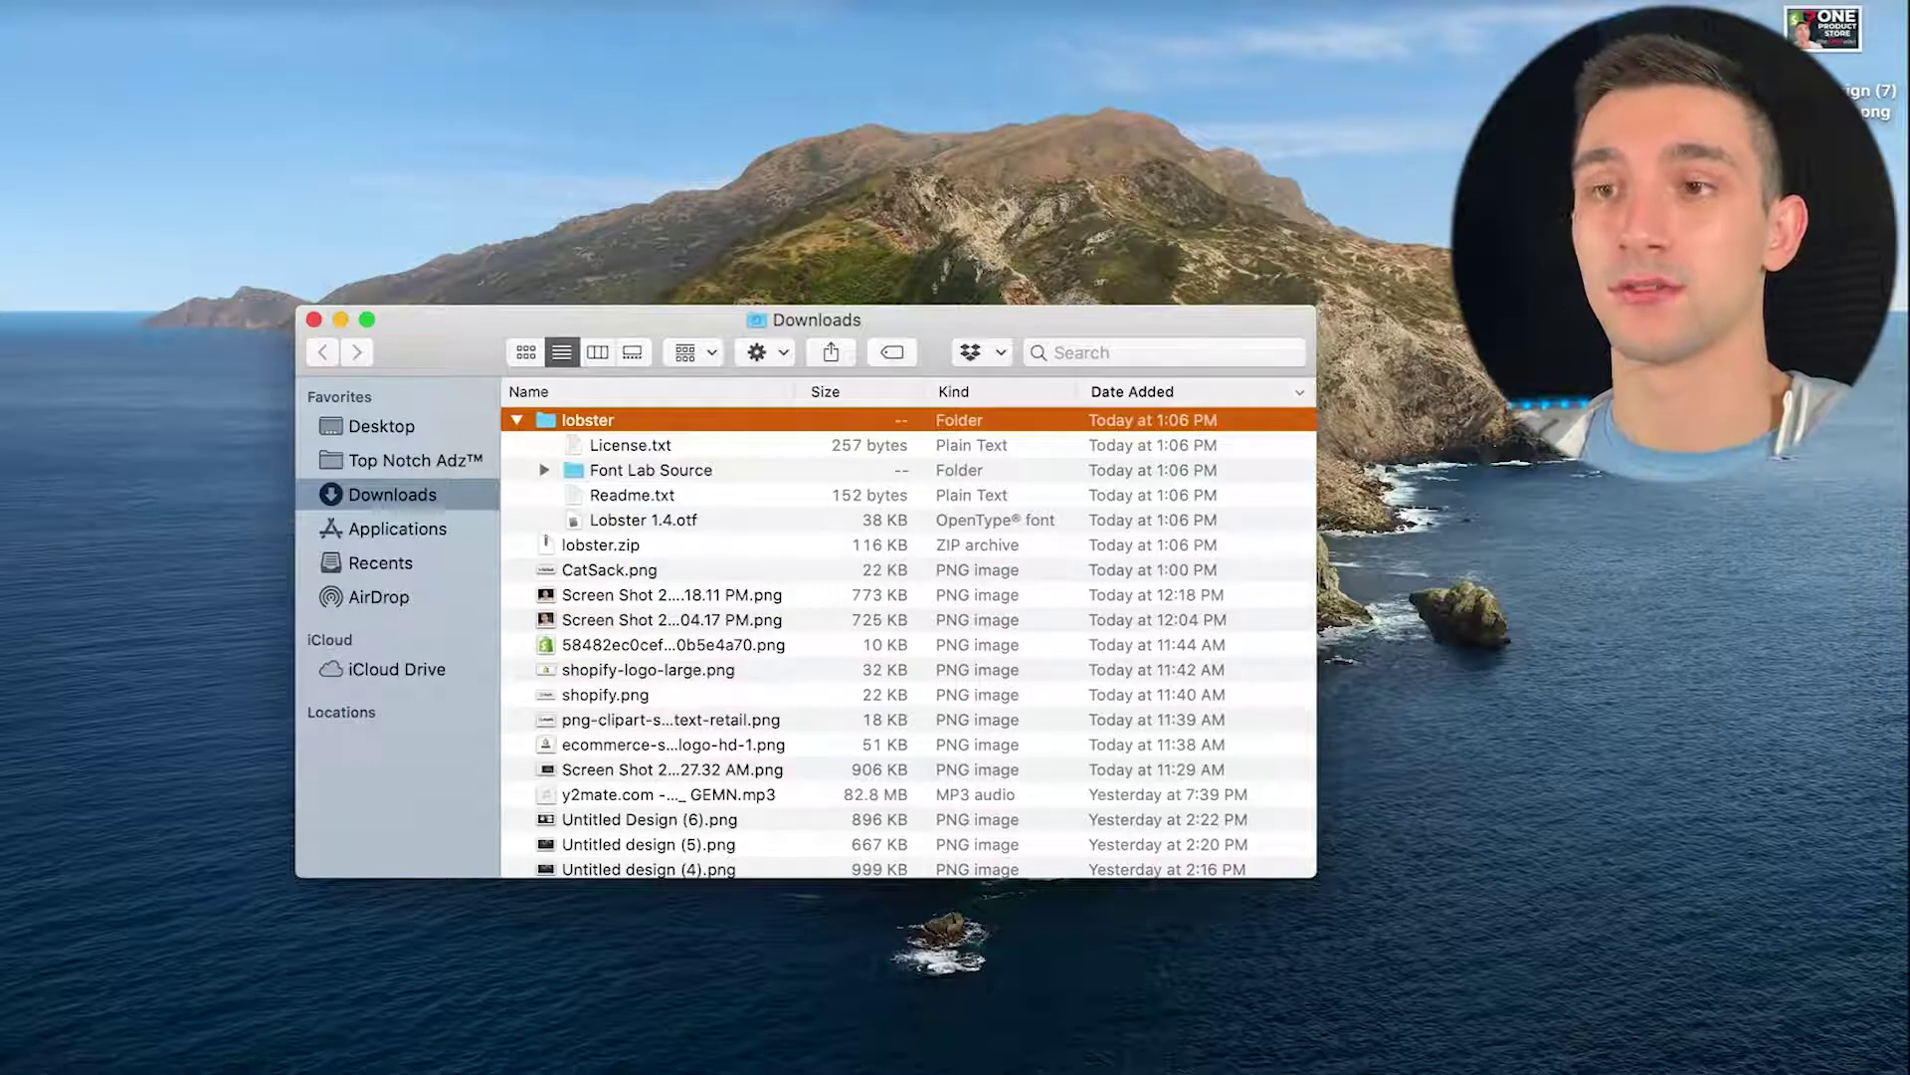
Switch to the Canva home page and open the uploaded fonts section of the Brand Kit.
{"action": "mouse_move", "coordinate": [318, 1069]}
{"action": "left_click", "coordinate": [409, 1056]}
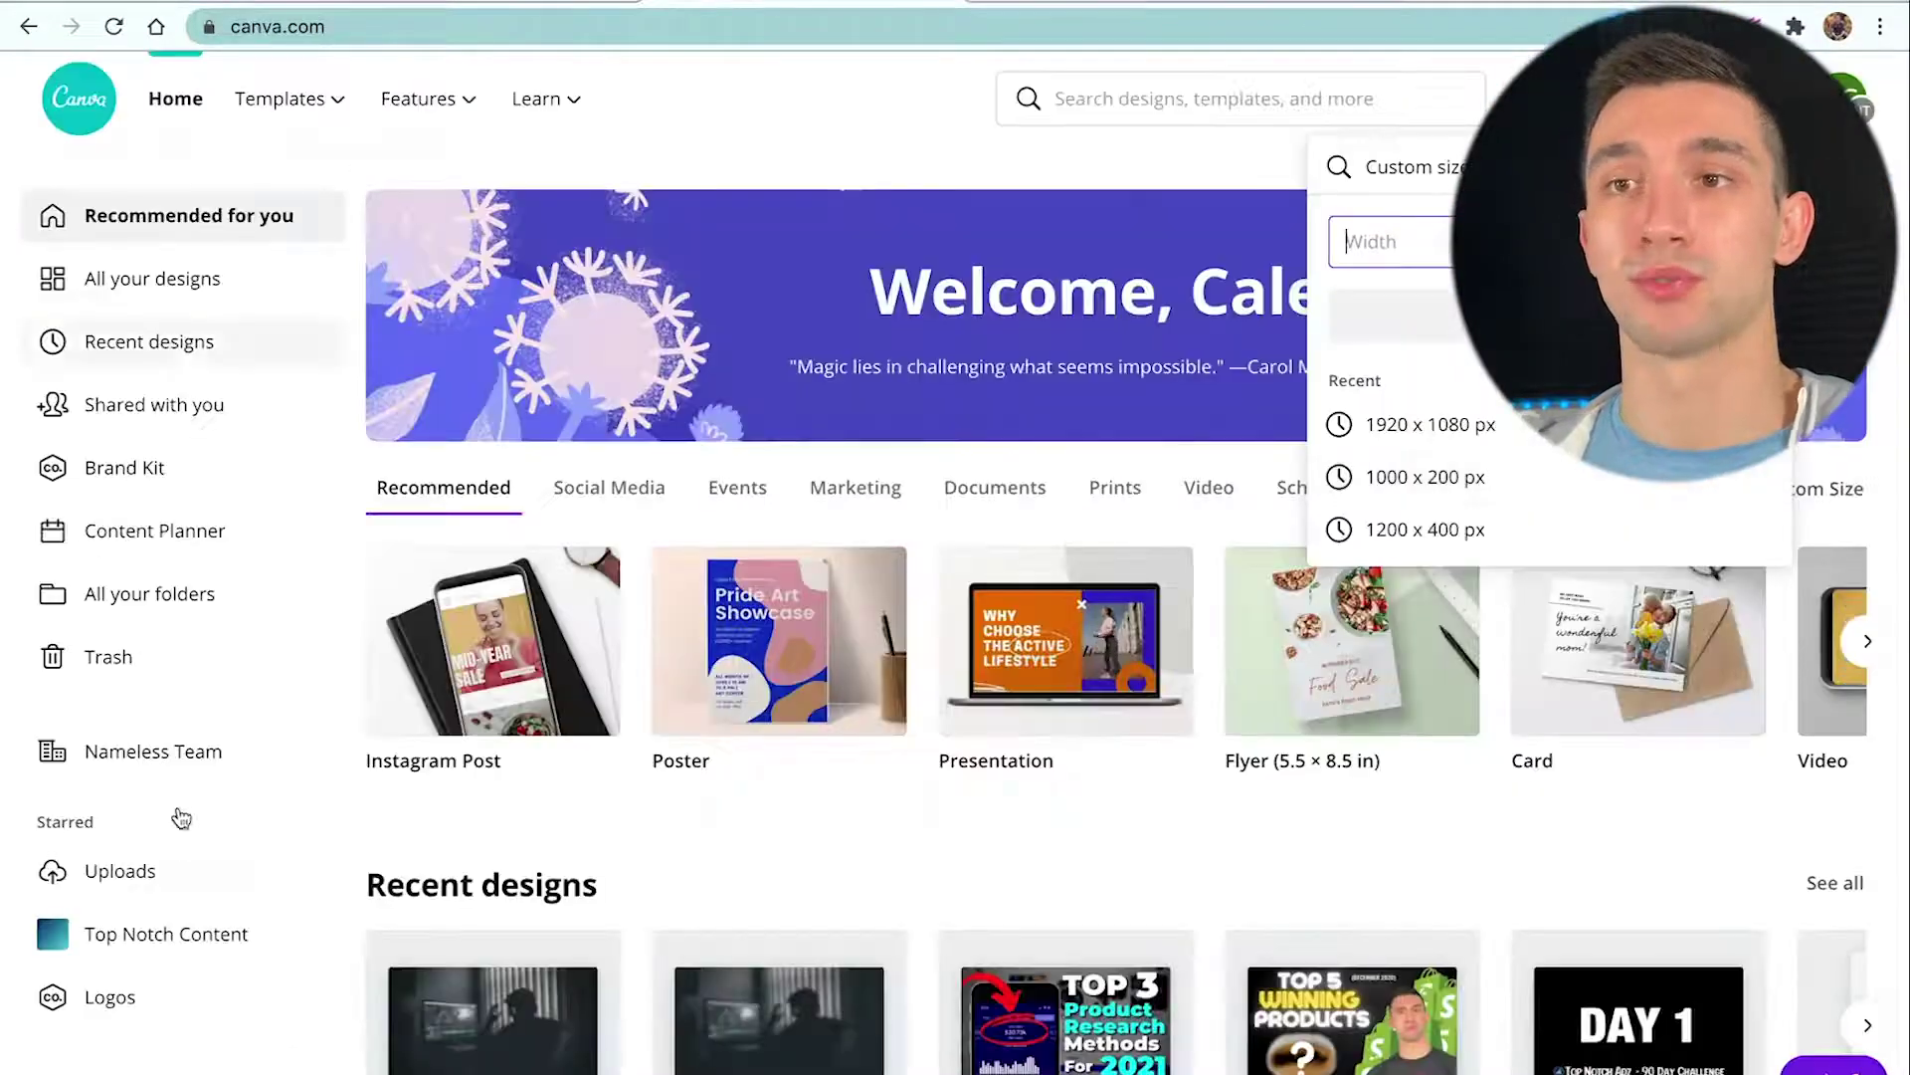
{"action": "left_click", "coordinate": [170, 468]}
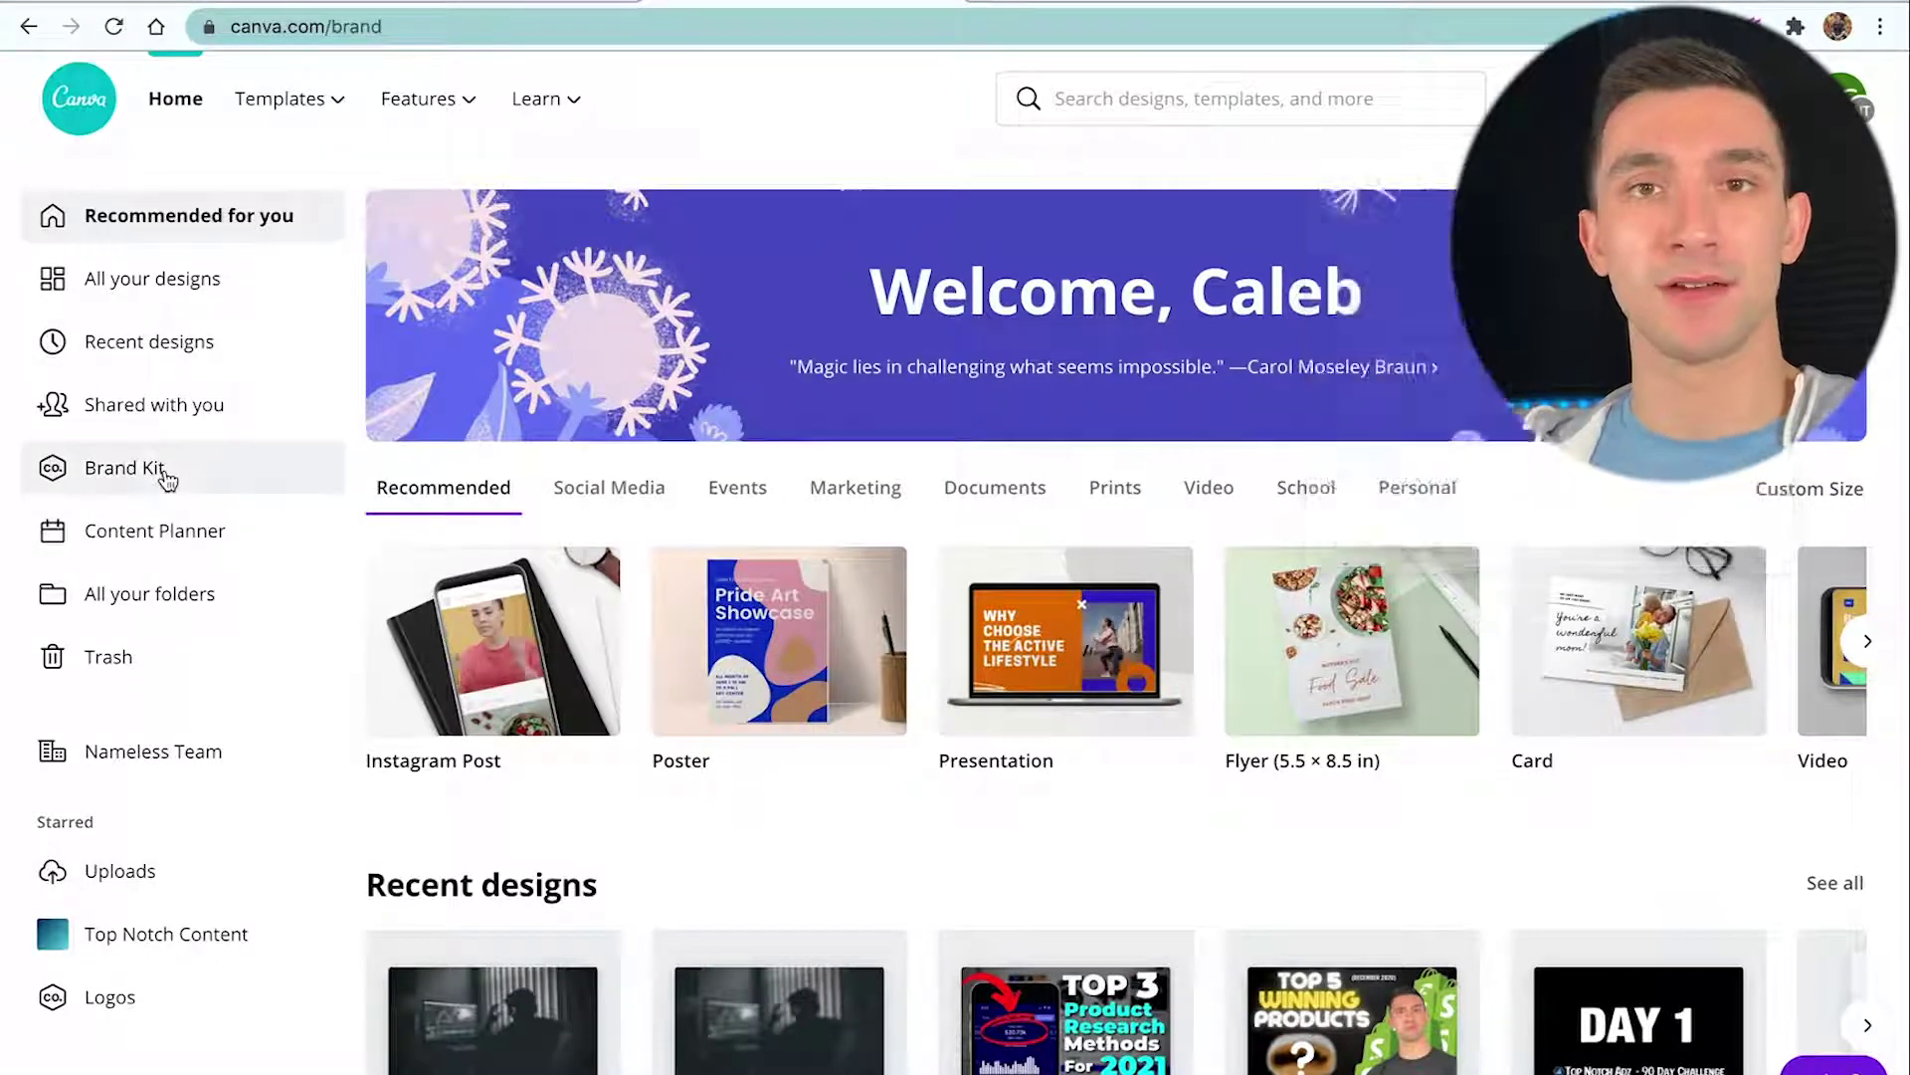
{"action": "scroll", "coordinate": [1324, 724], "scroll_direction": "down", "scroll_amount": 6}
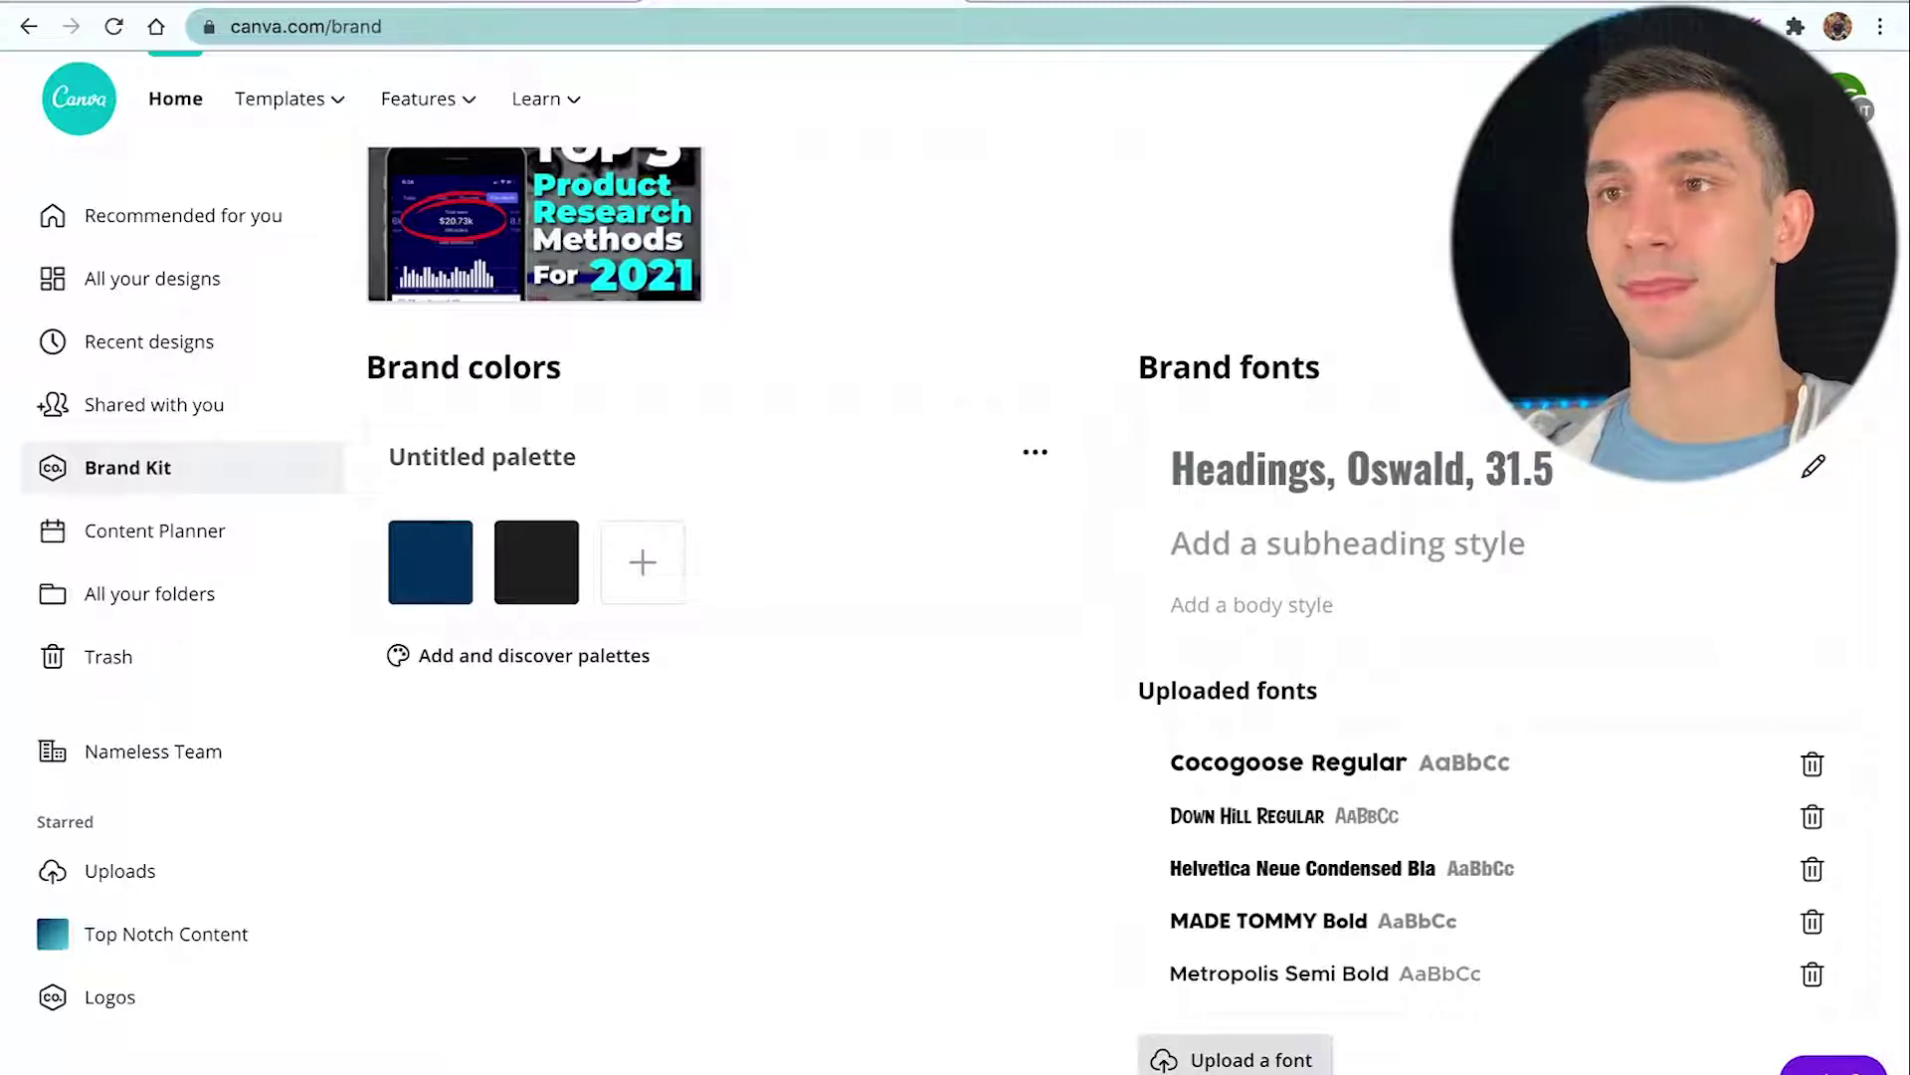
Upload Lobster 1.4.otf from the lobster folder in Downloads as a custom font, confirming the right to use it.
{"action": "left_click", "coordinate": [1239, 1060]}
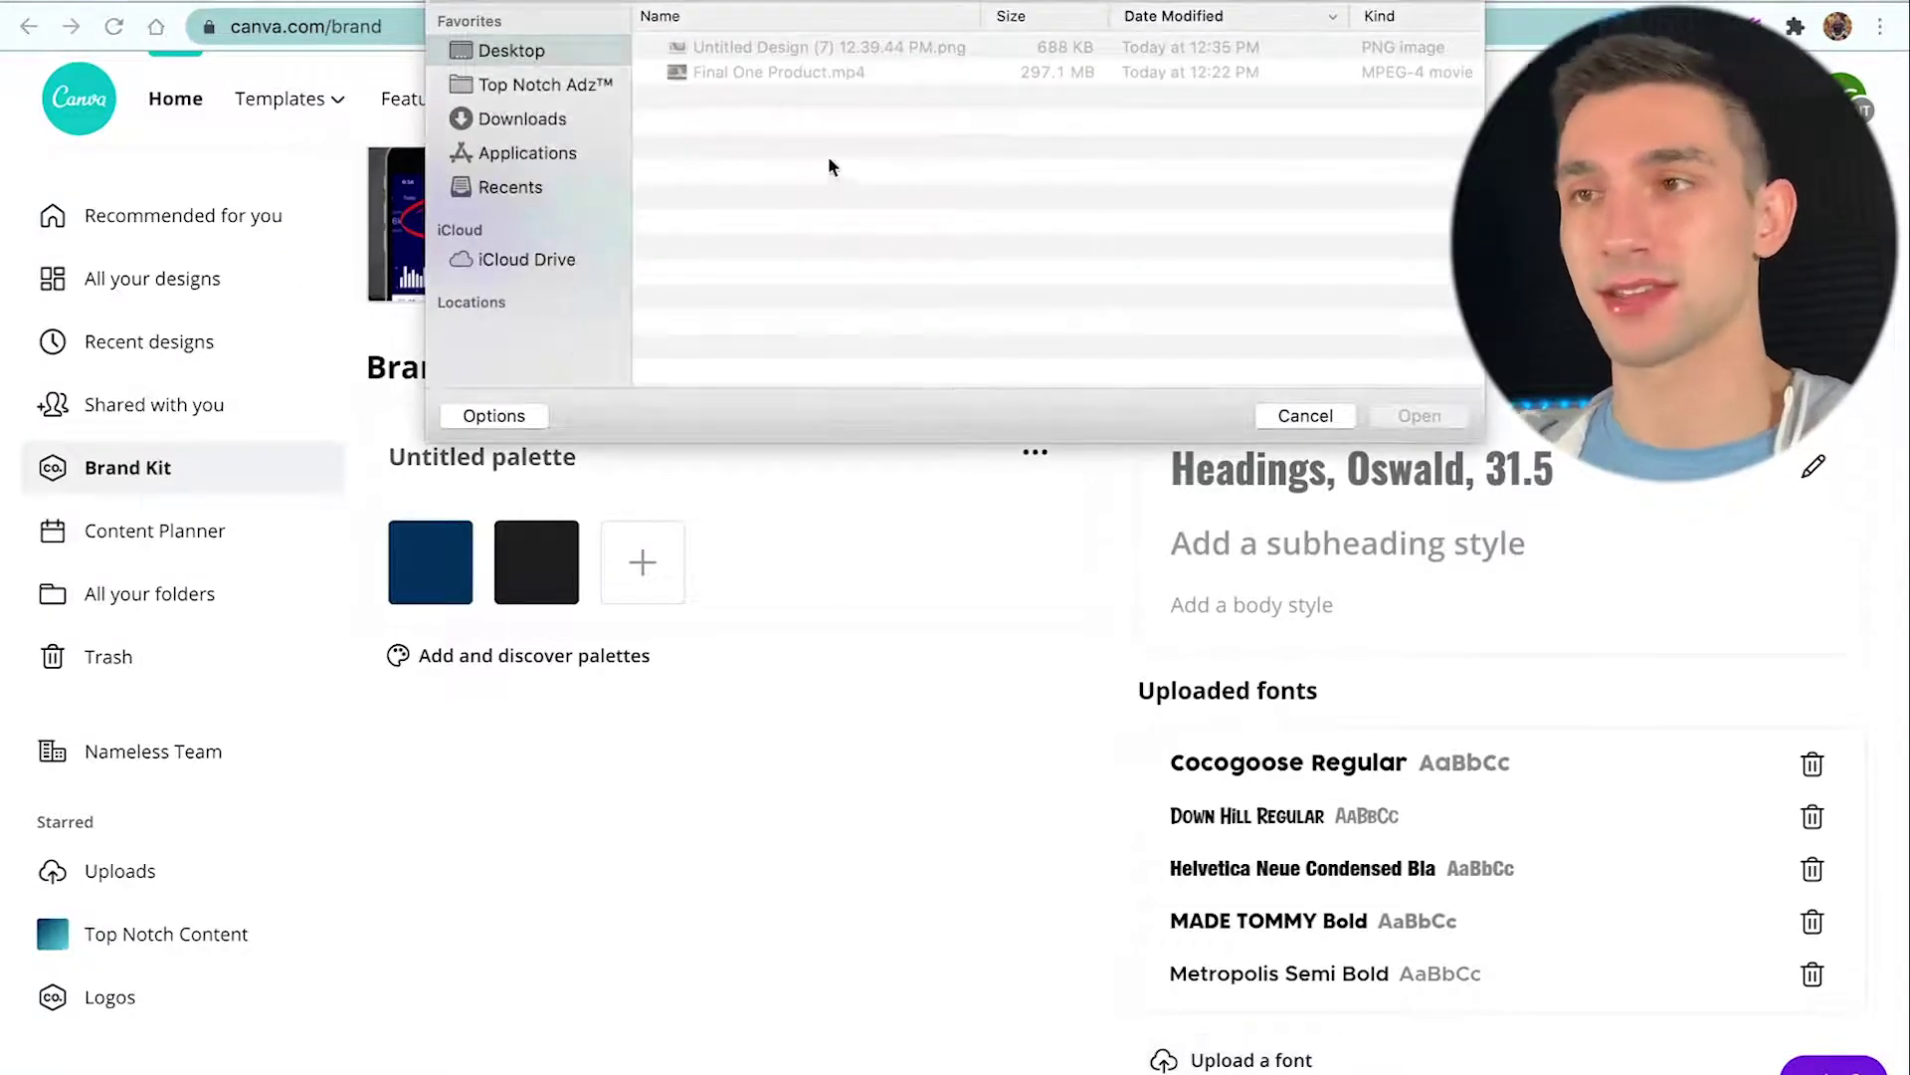
{"action": "left_click", "coordinate": [538, 110]}
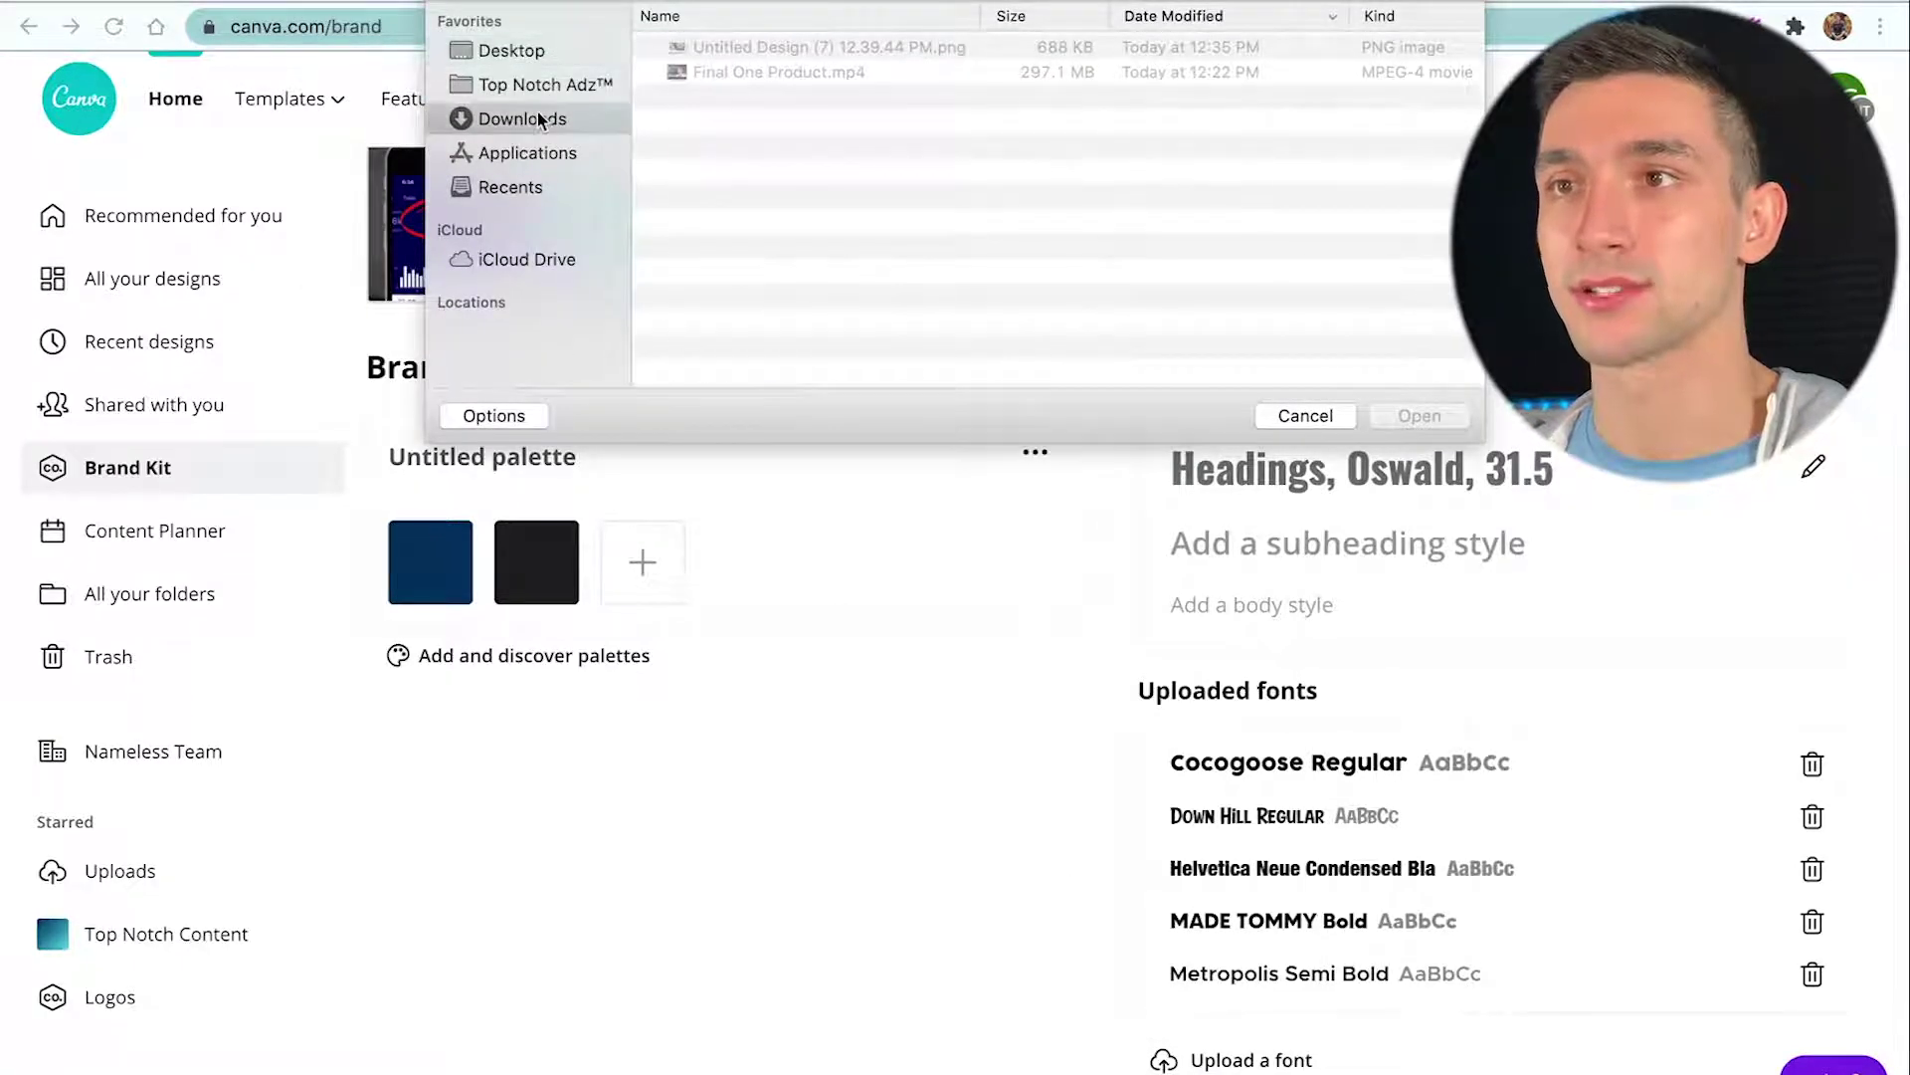
{"action": "left_click", "coordinate": [647, 47]}
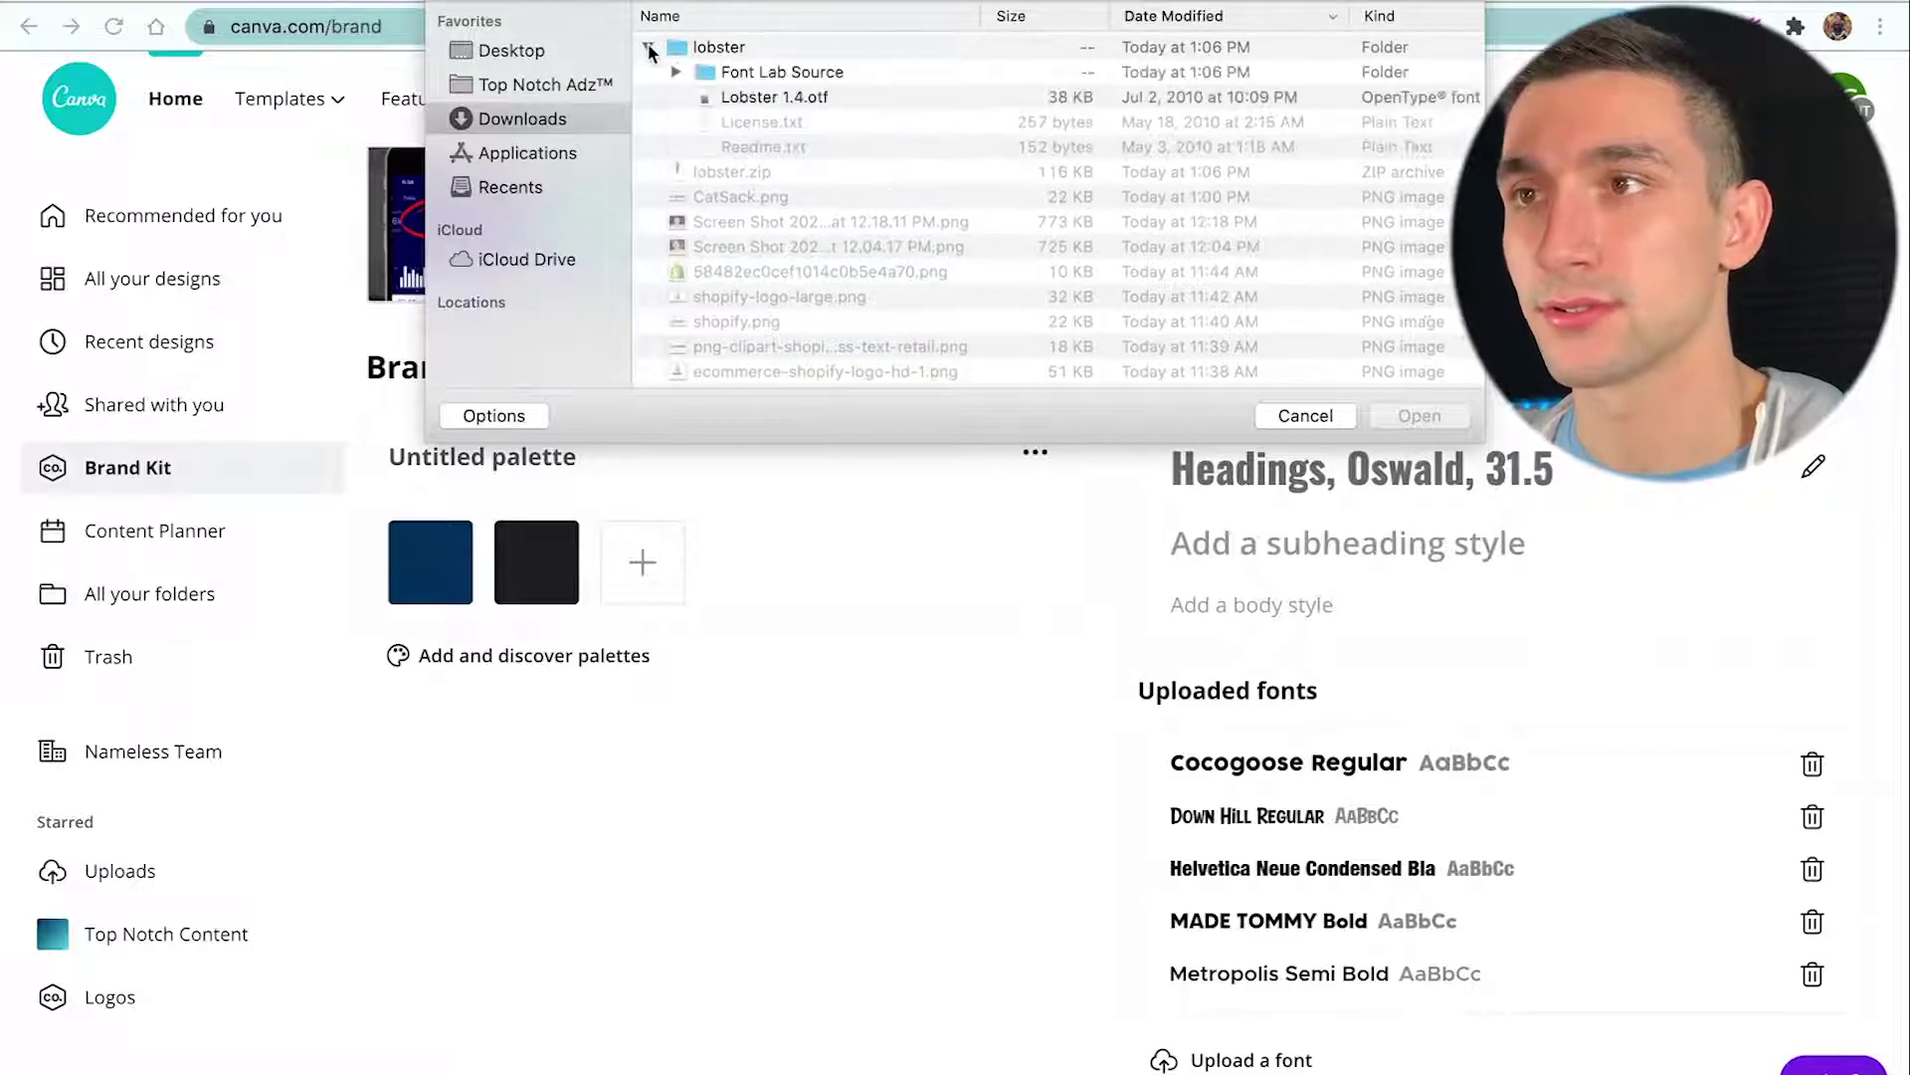
{"action": "double_click", "coordinate": [736, 98]}
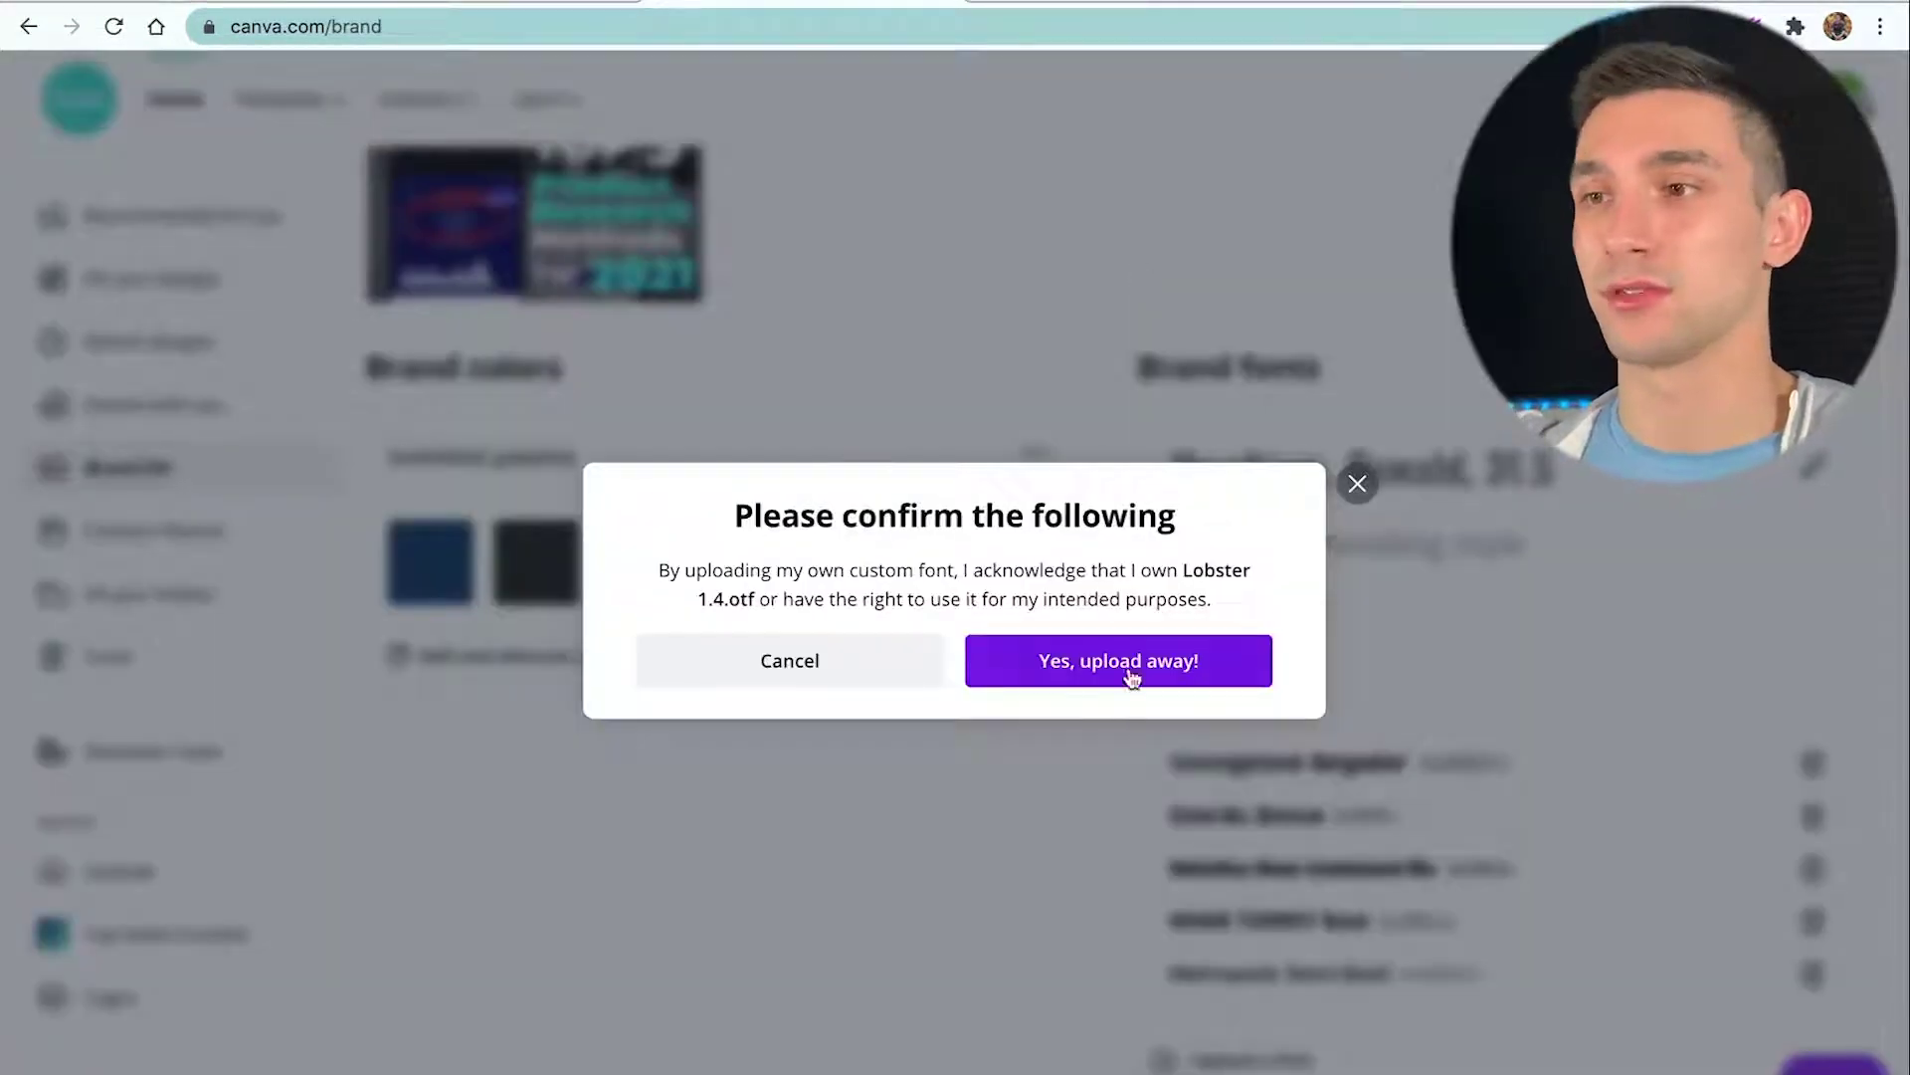
{"action": "left_click", "coordinate": [1131, 668]}
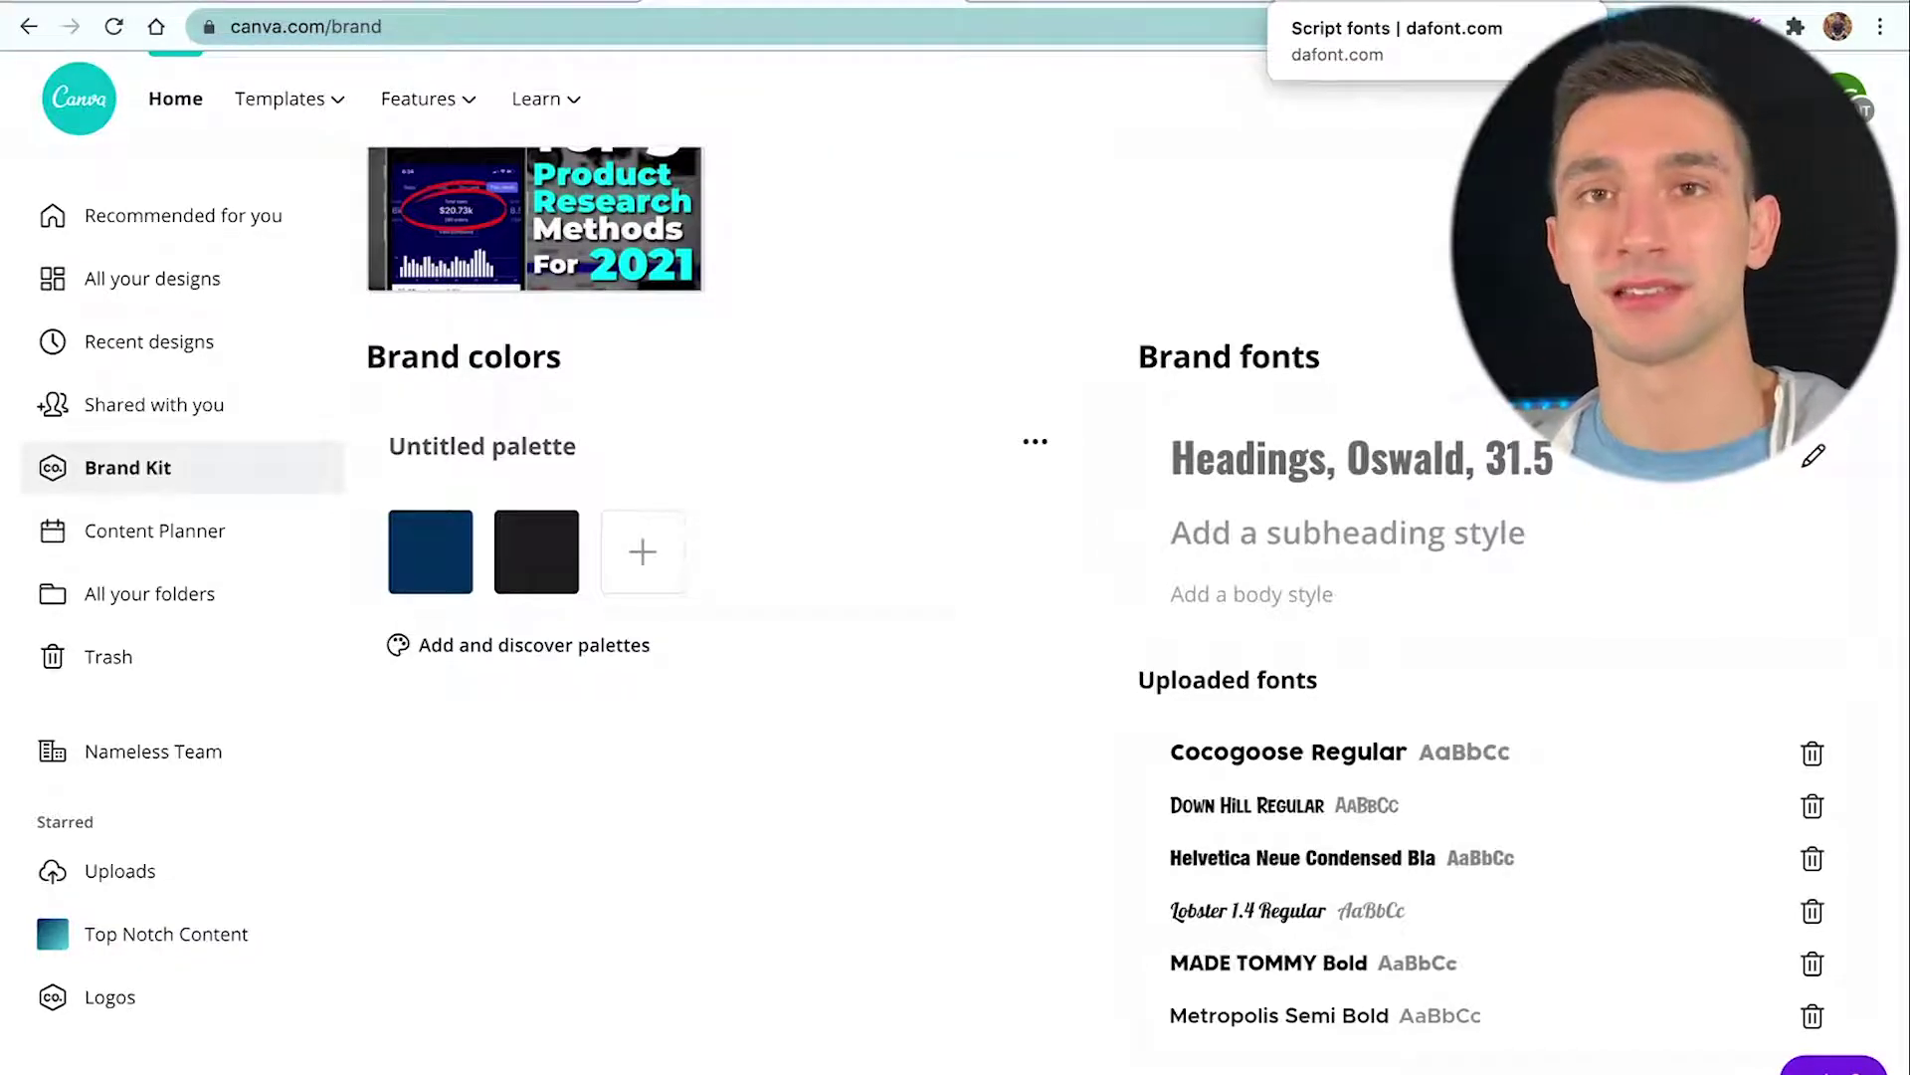
{"action": "left_click", "coordinate": [1018, 4]}
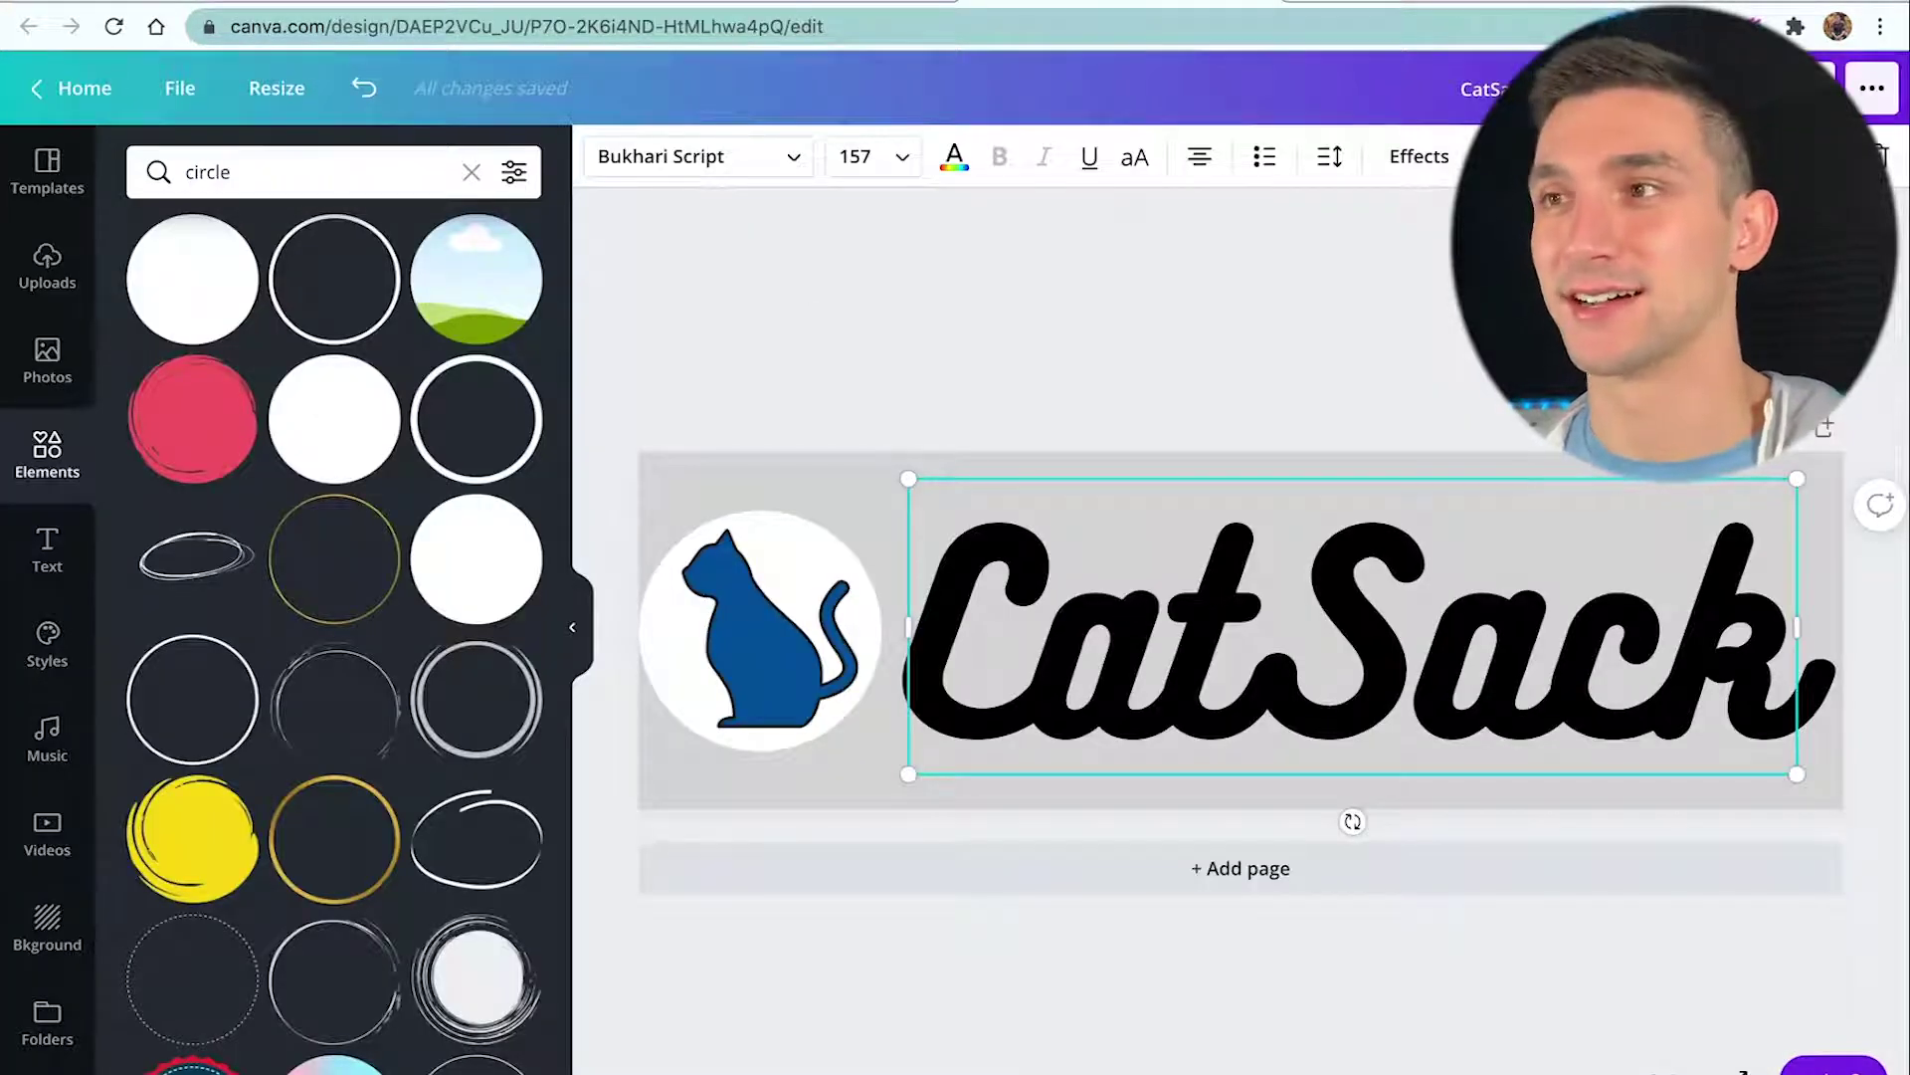
{"action": "left_click", "coordinate": [597, 3]}
{"action": "left_click", "coordinate": [686, 3]}
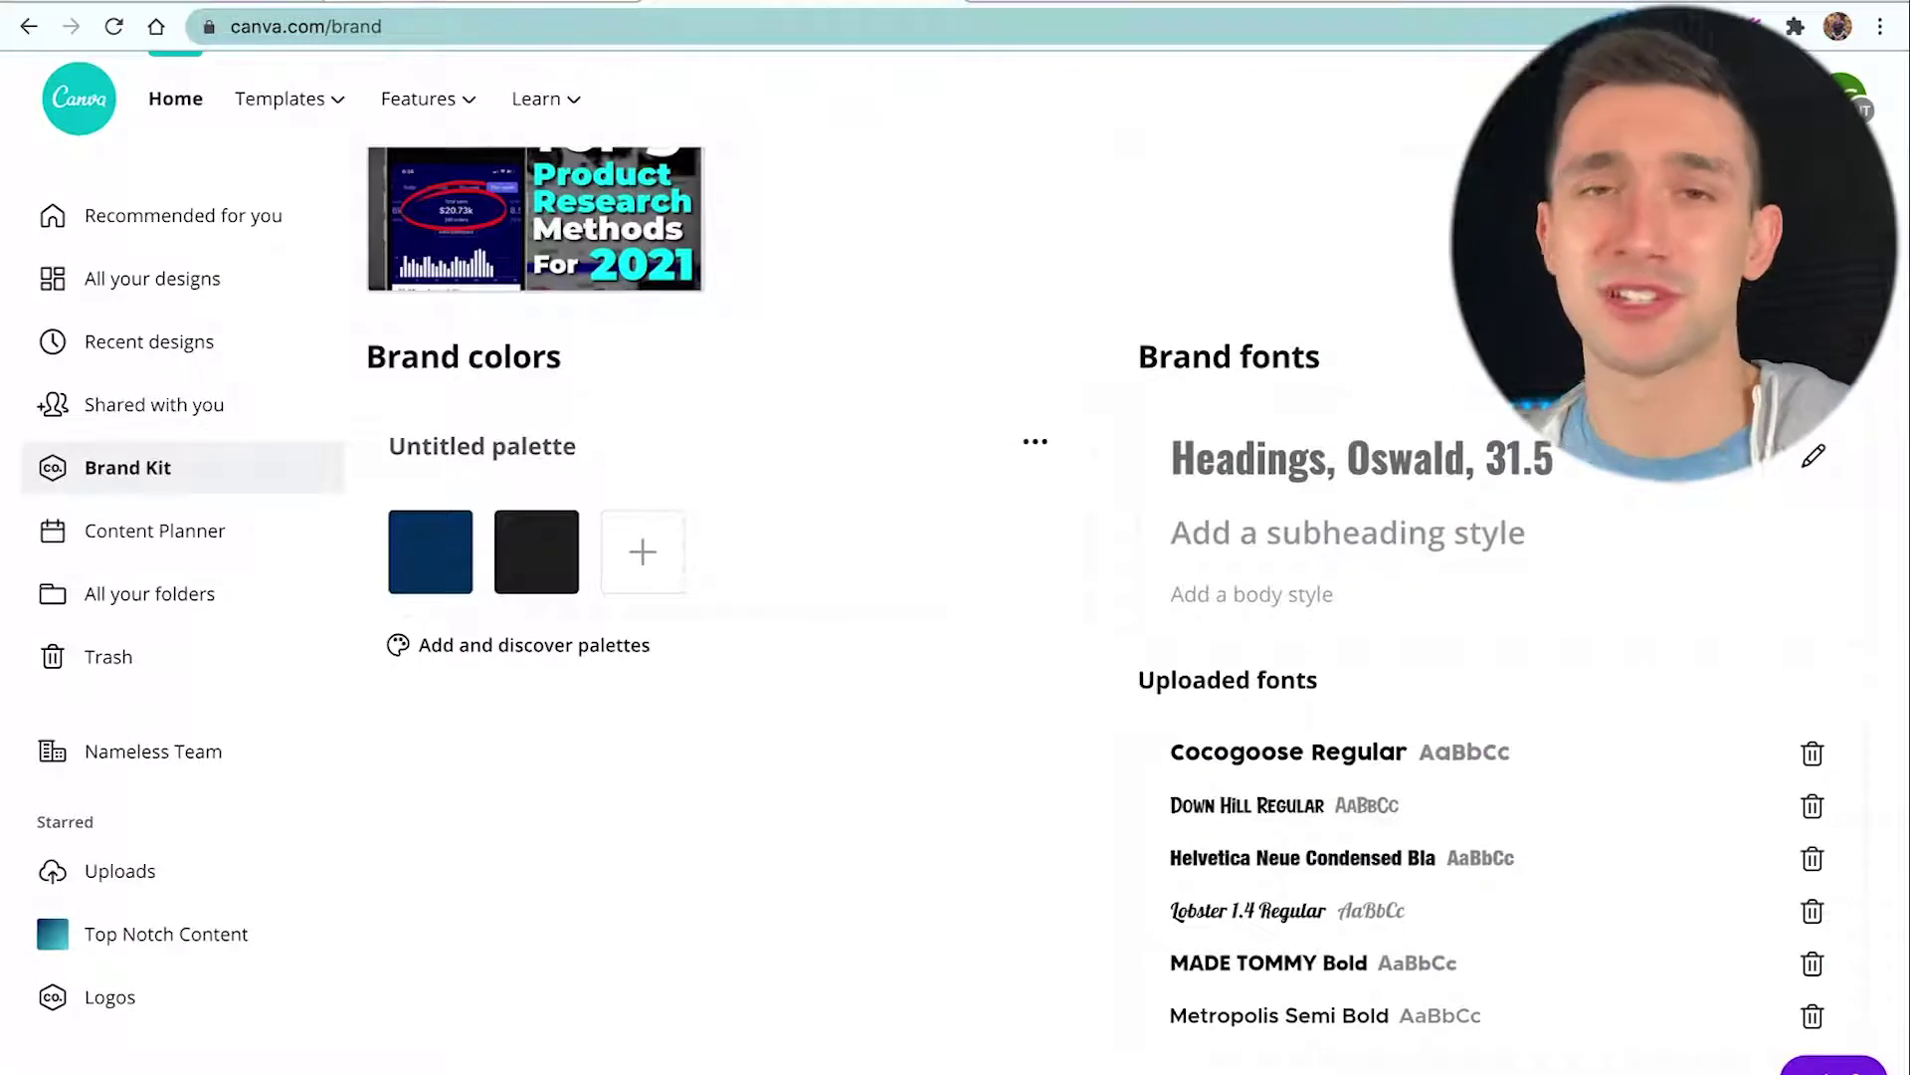
{"action": "scroll", "coordinate": [1328, 664], "scroll_direction": "down", "scroll_amount": 1}
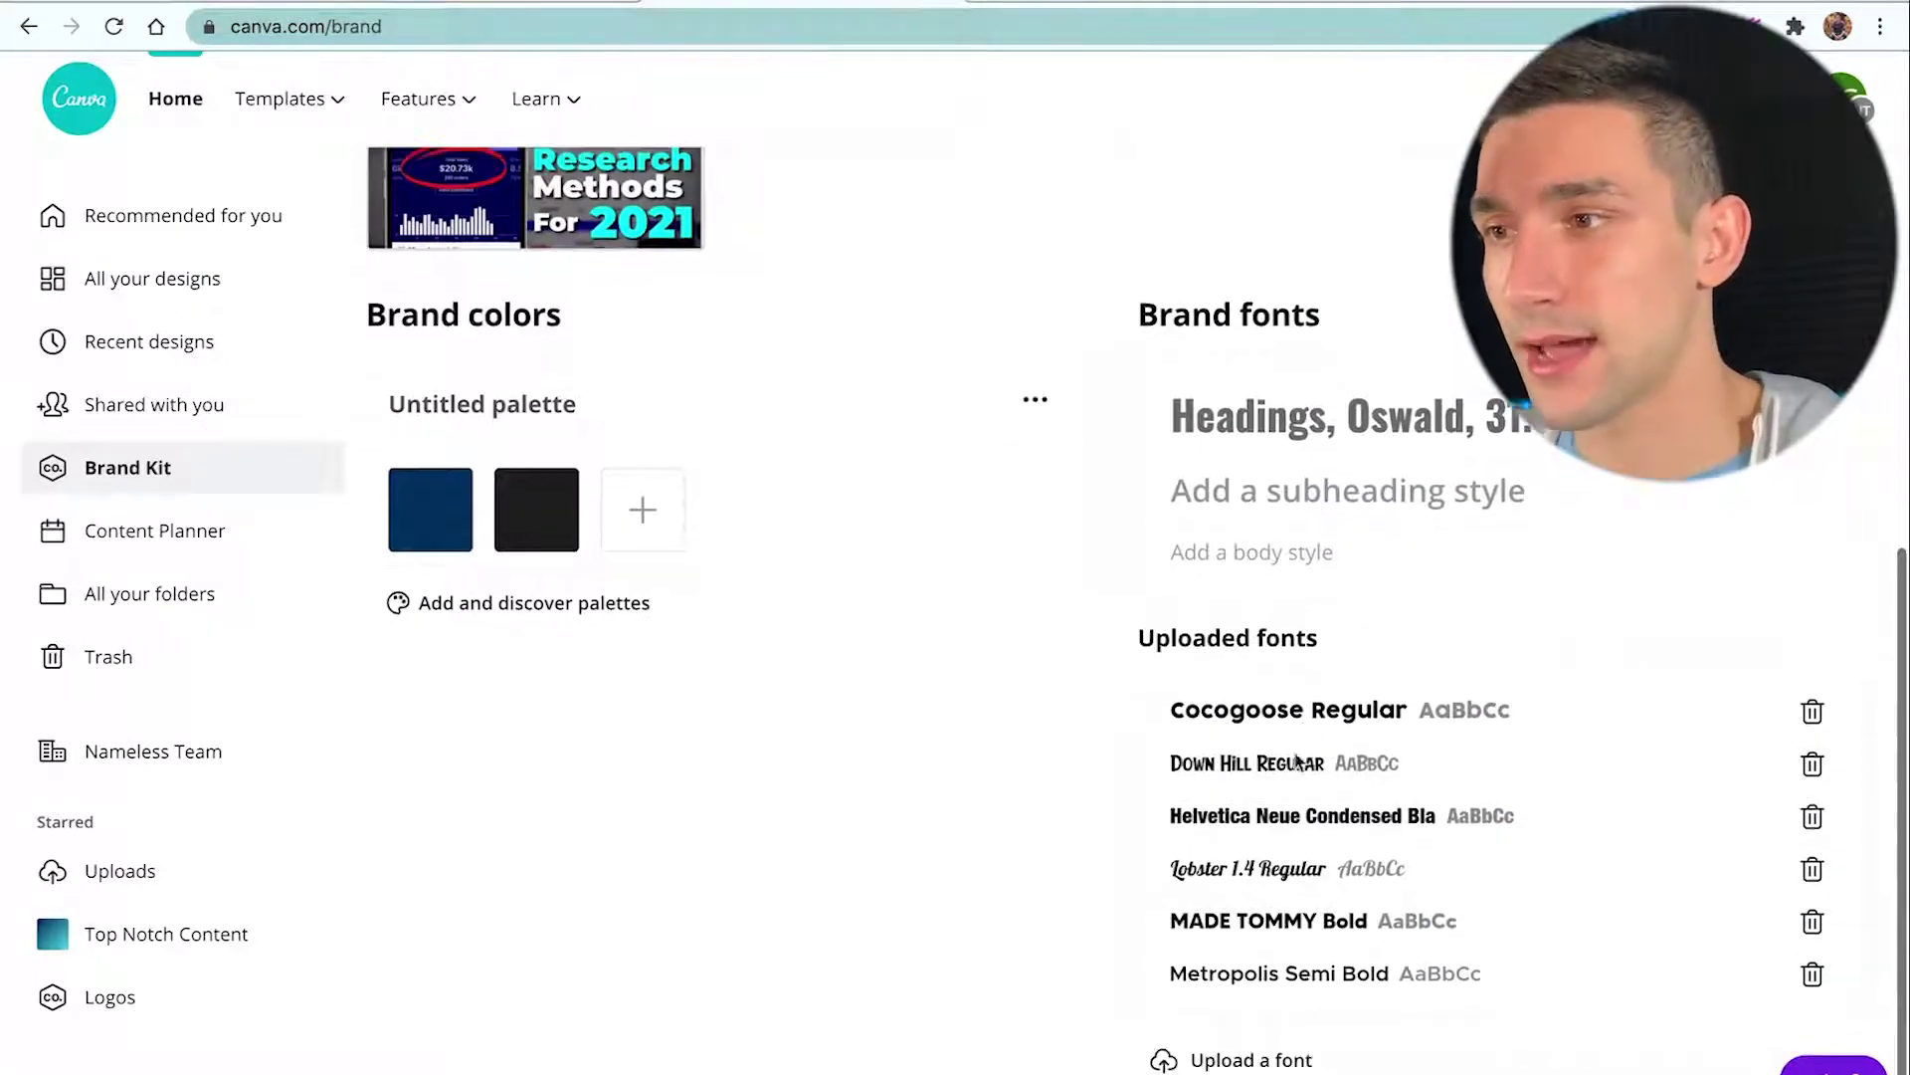
Reload the CatSack logo design, change its text to the uploaded Lobster 1.4 font and make it read "CatSack.co".
{"action": "left_click", "coordinate": [1115, 4]}
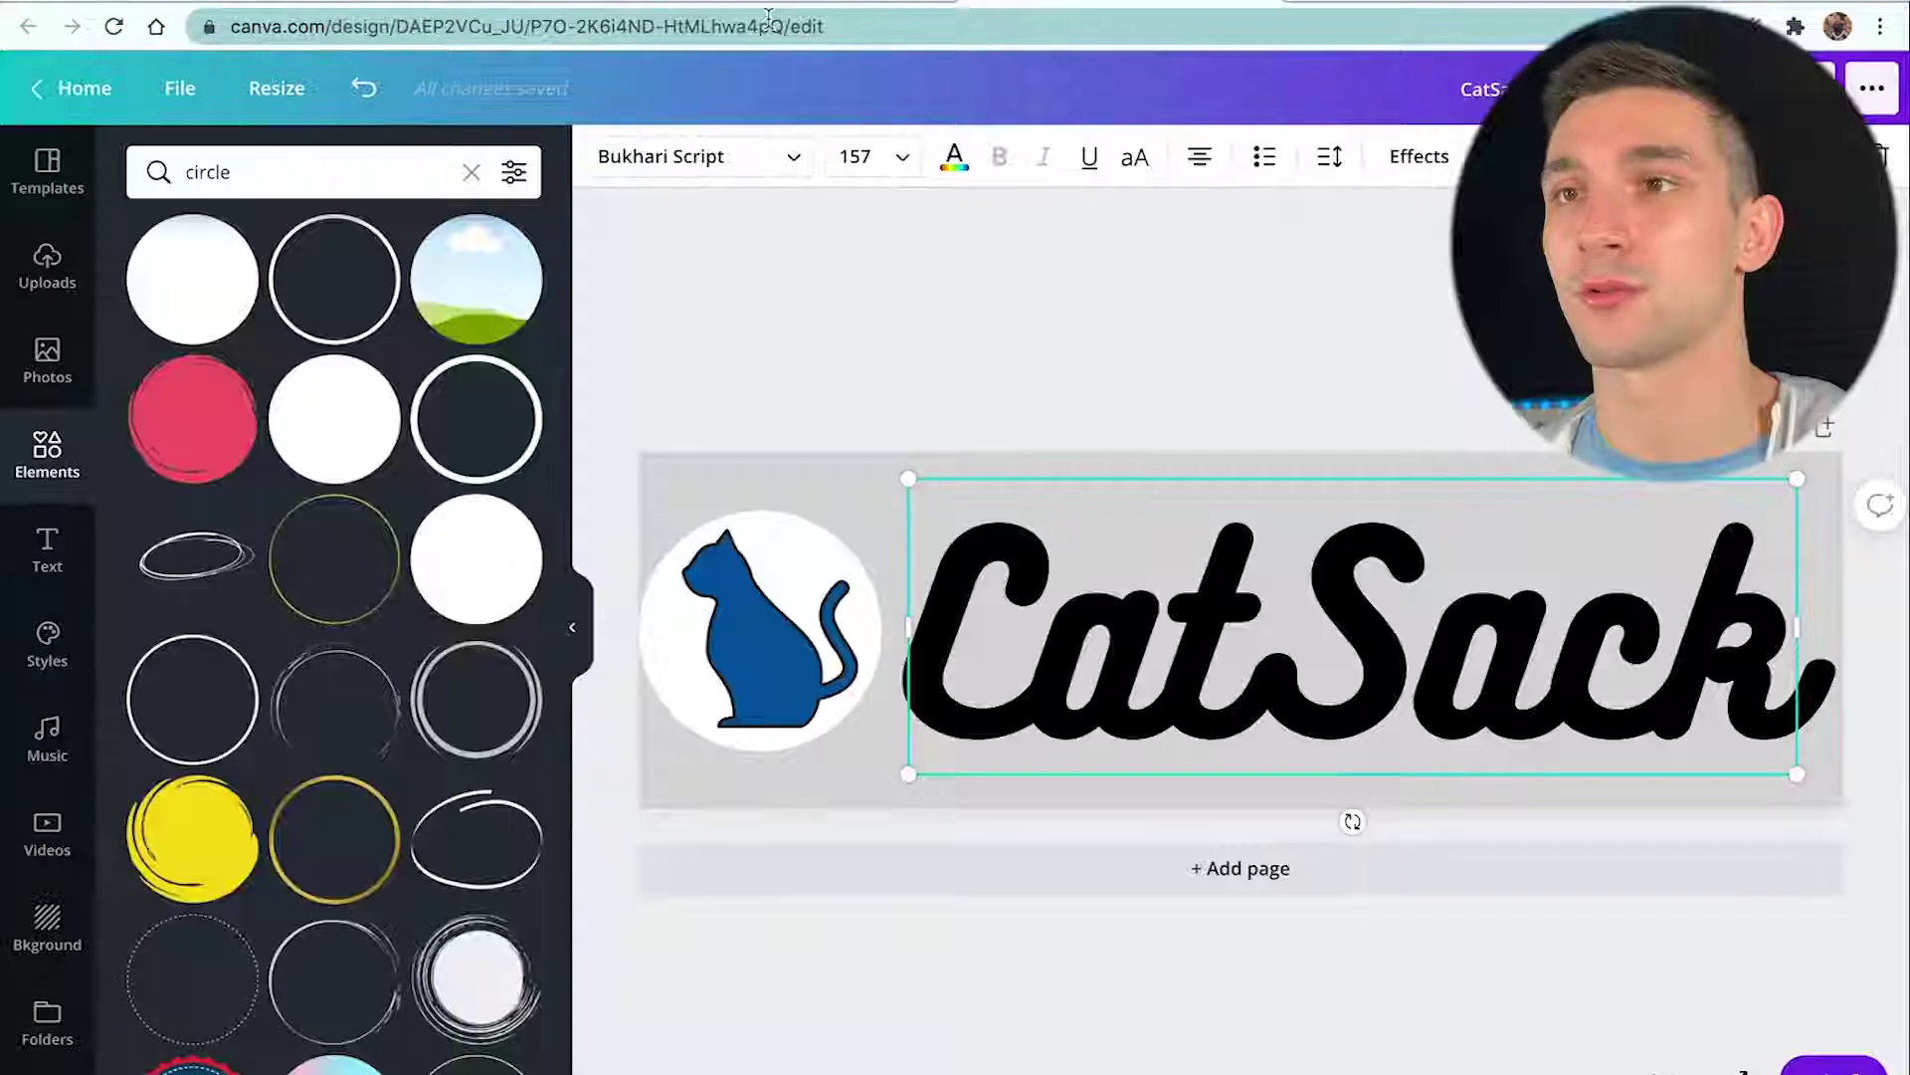
{"action": "left_click", "coordinate": [113, 26]}
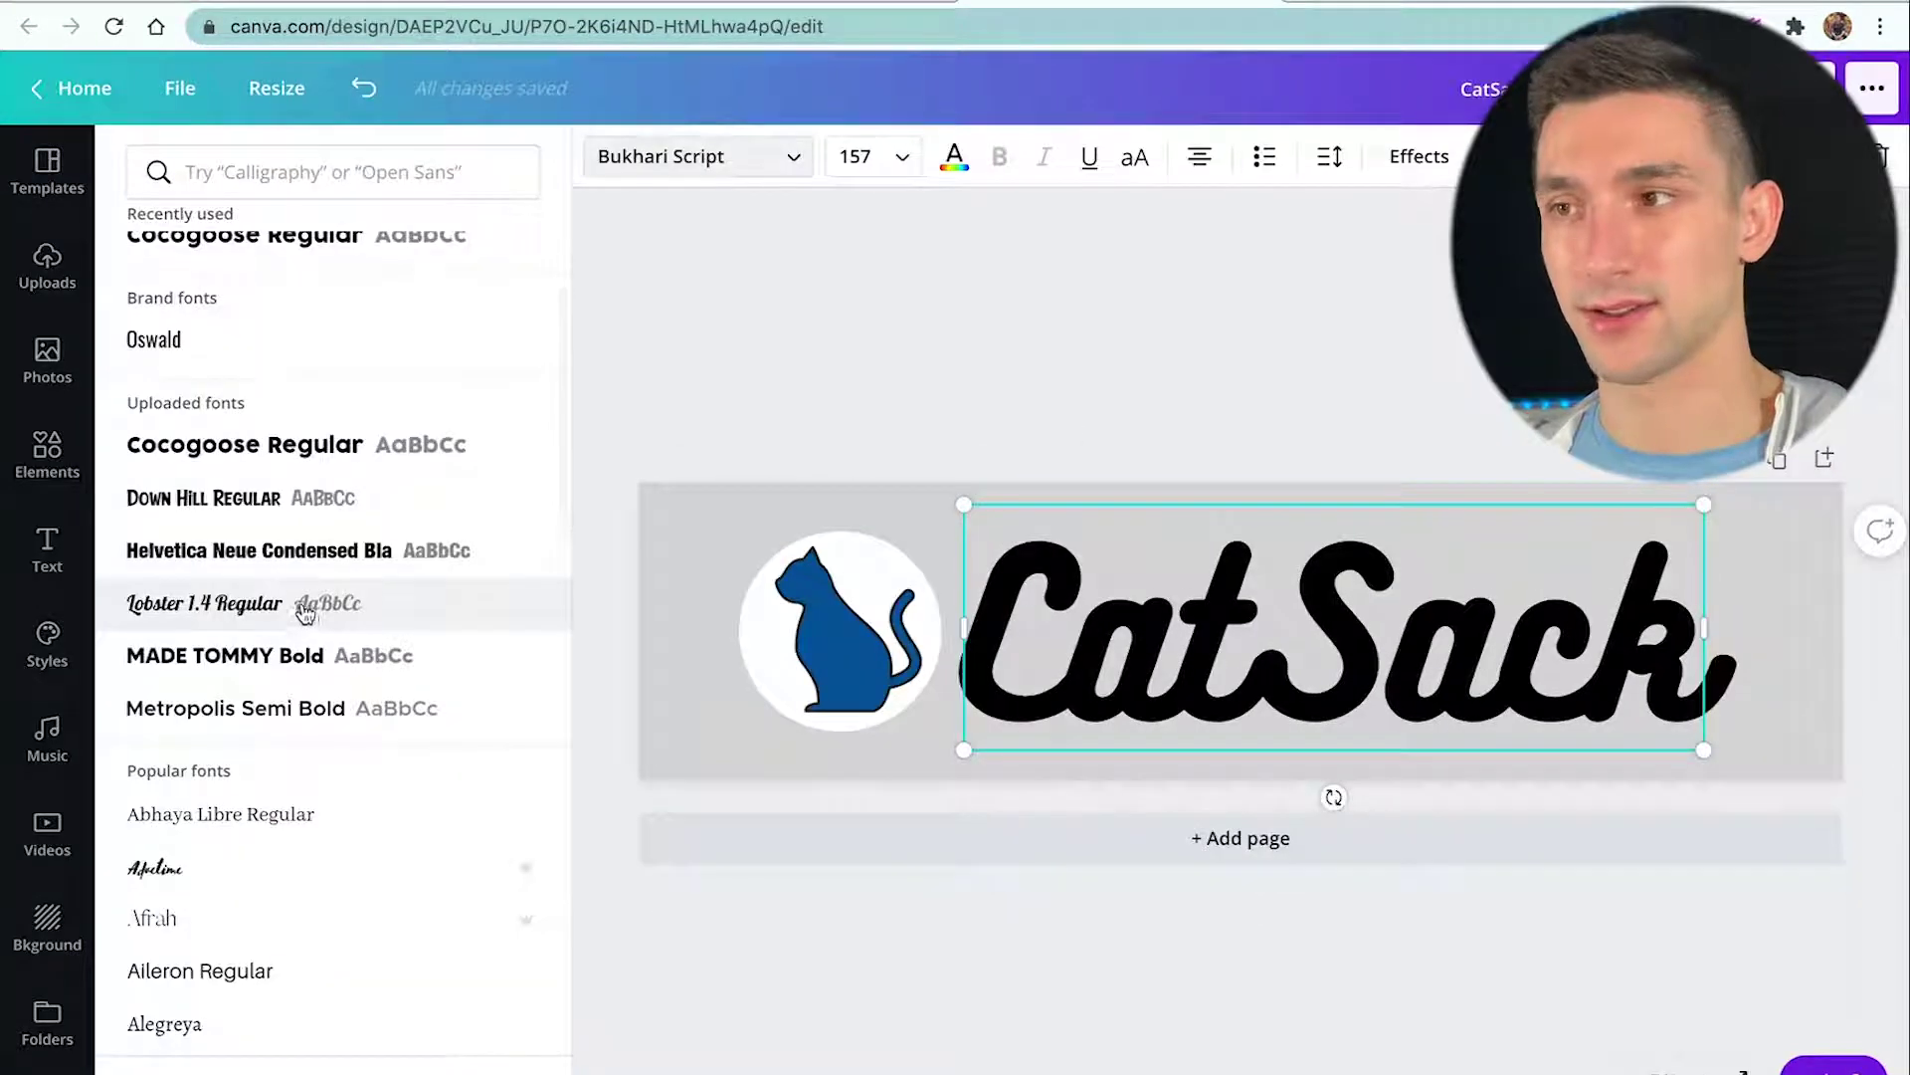
{"action": "left_click", "coordinate": [303, 609]}
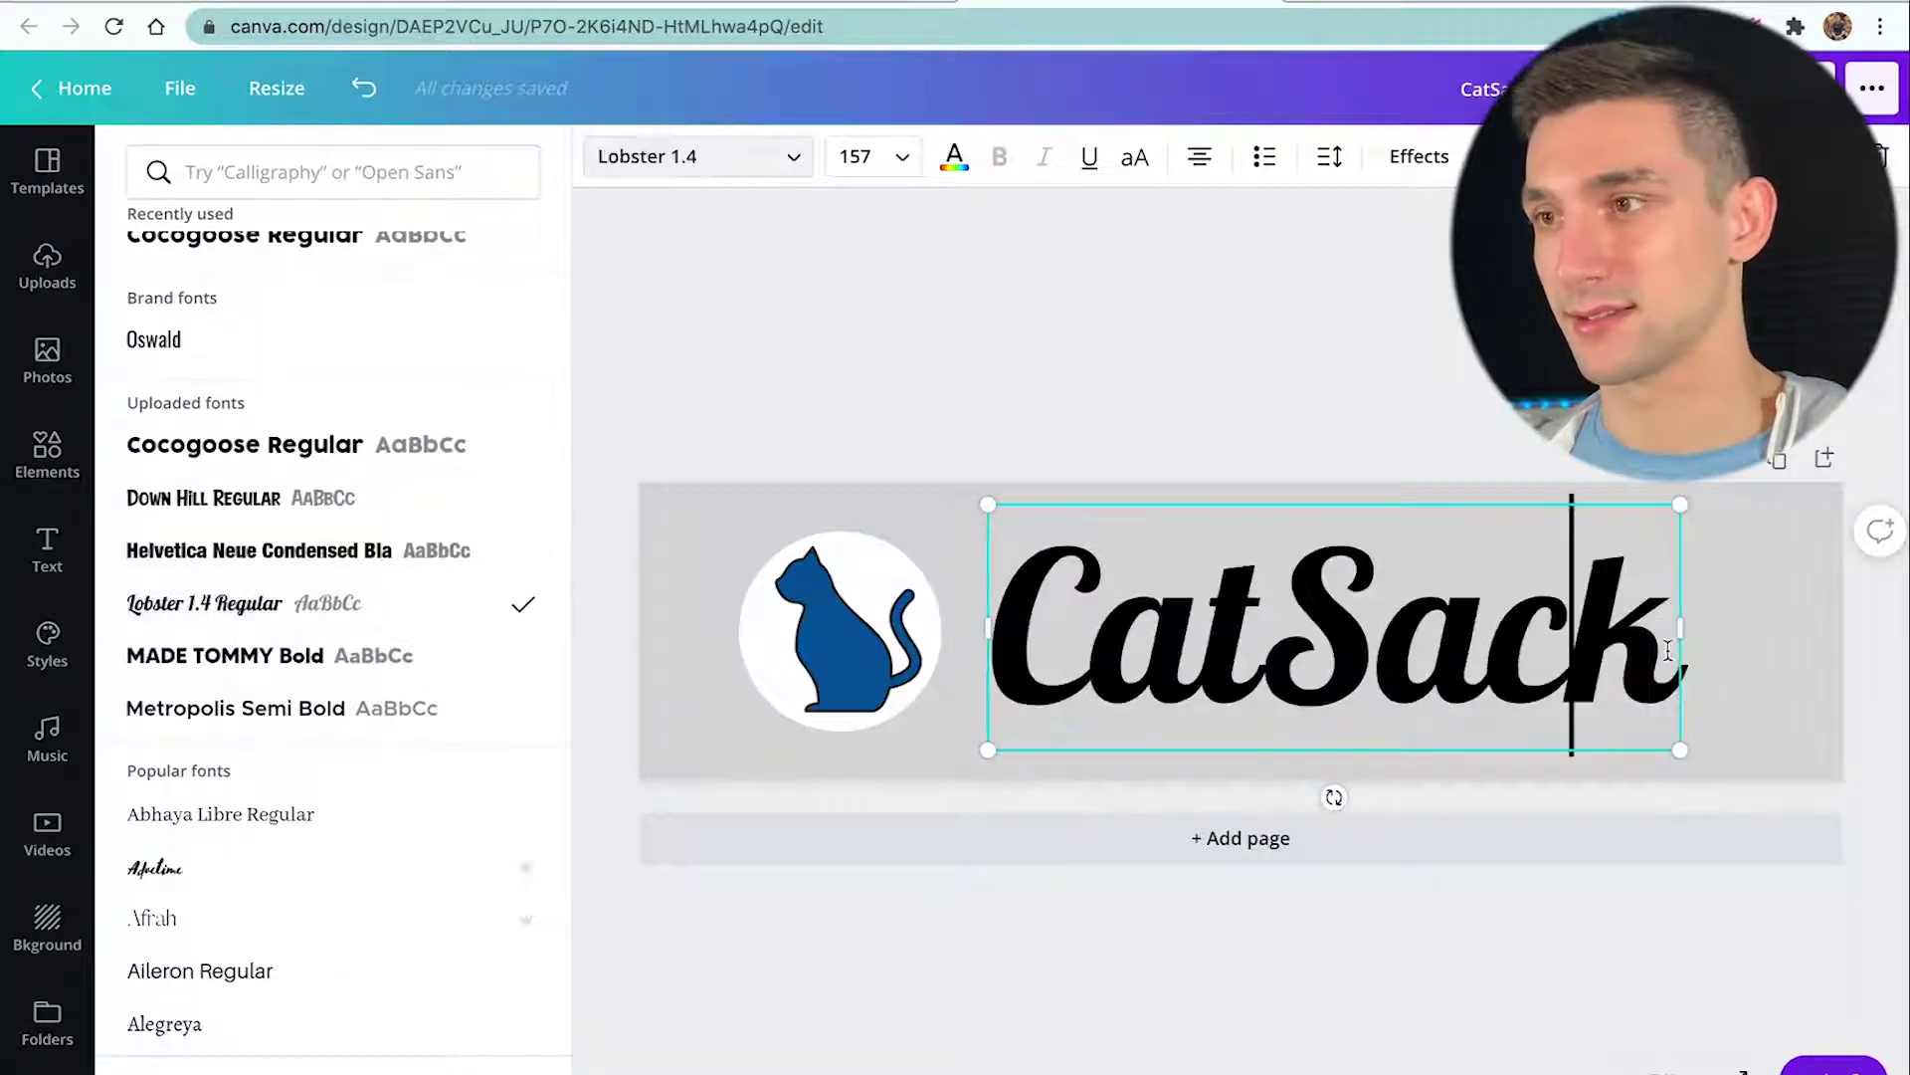
{"action": "type", "text": ".co"}
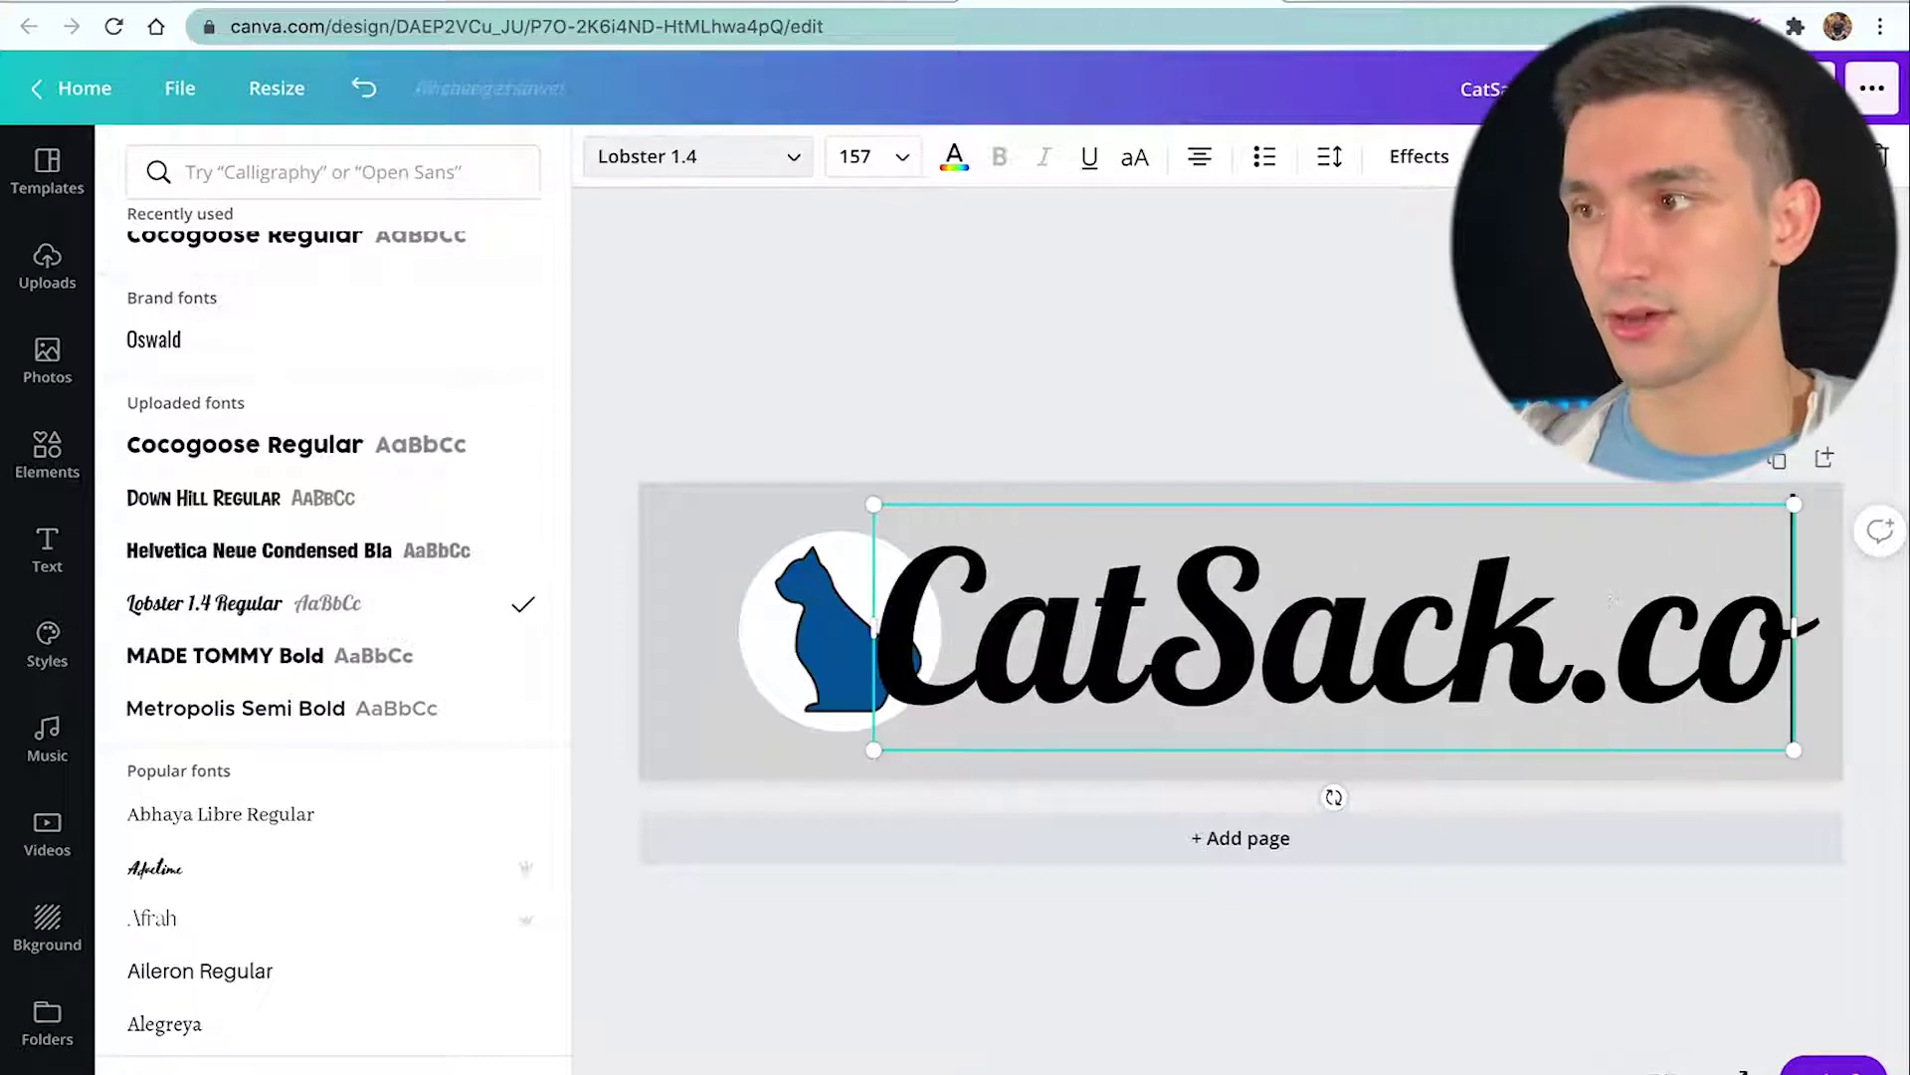
Move the circled cat to the banner's left end and enlarge the CatSack.co text to size 163, placing it beside the cat.
{"action": "left_click", "coordinate": [816, 597]}
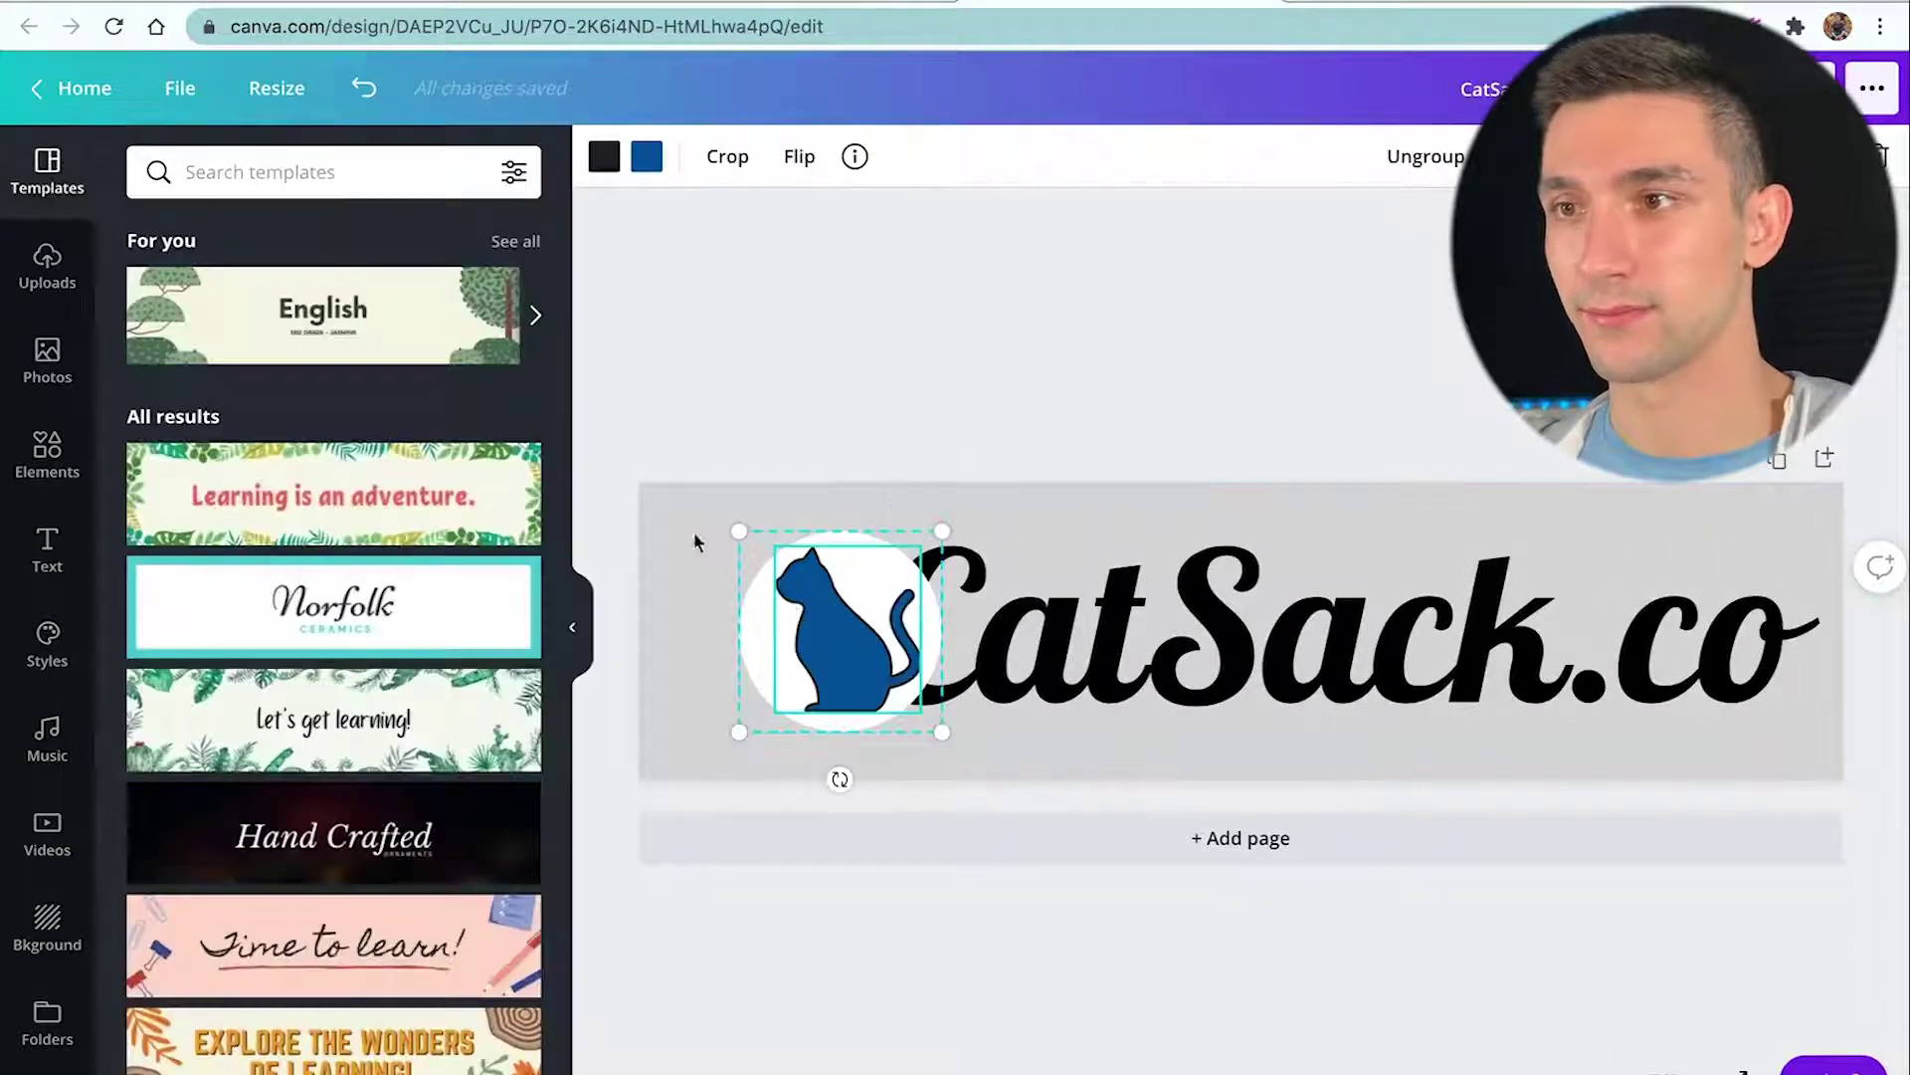
{"action": "left_click_drag", "start_coordinate": [742, 555], "coordinate": [686, 580]}
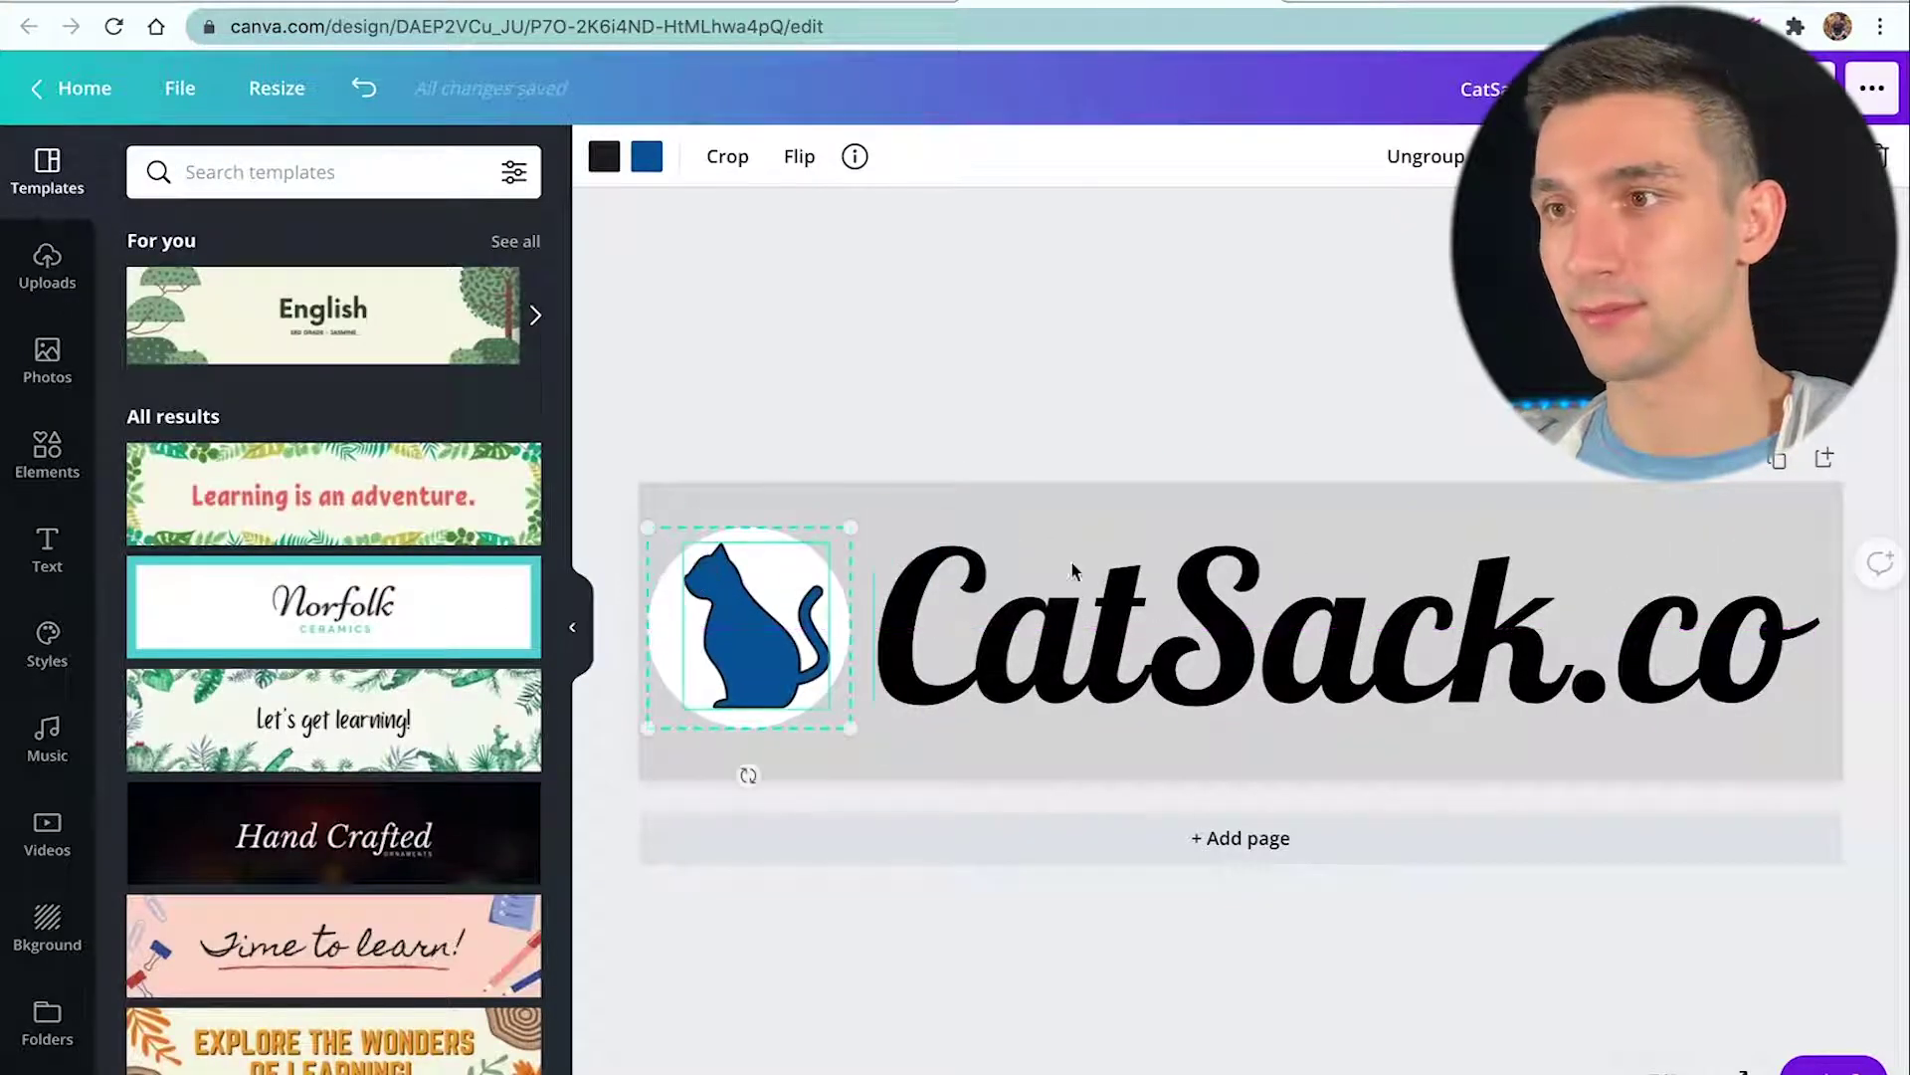
{"action": "left_click", "coordinate": [925, 537]}
{"action": "left_click_drag", "start_coordinate": [843, 475], "coordinate": [841, 495]}
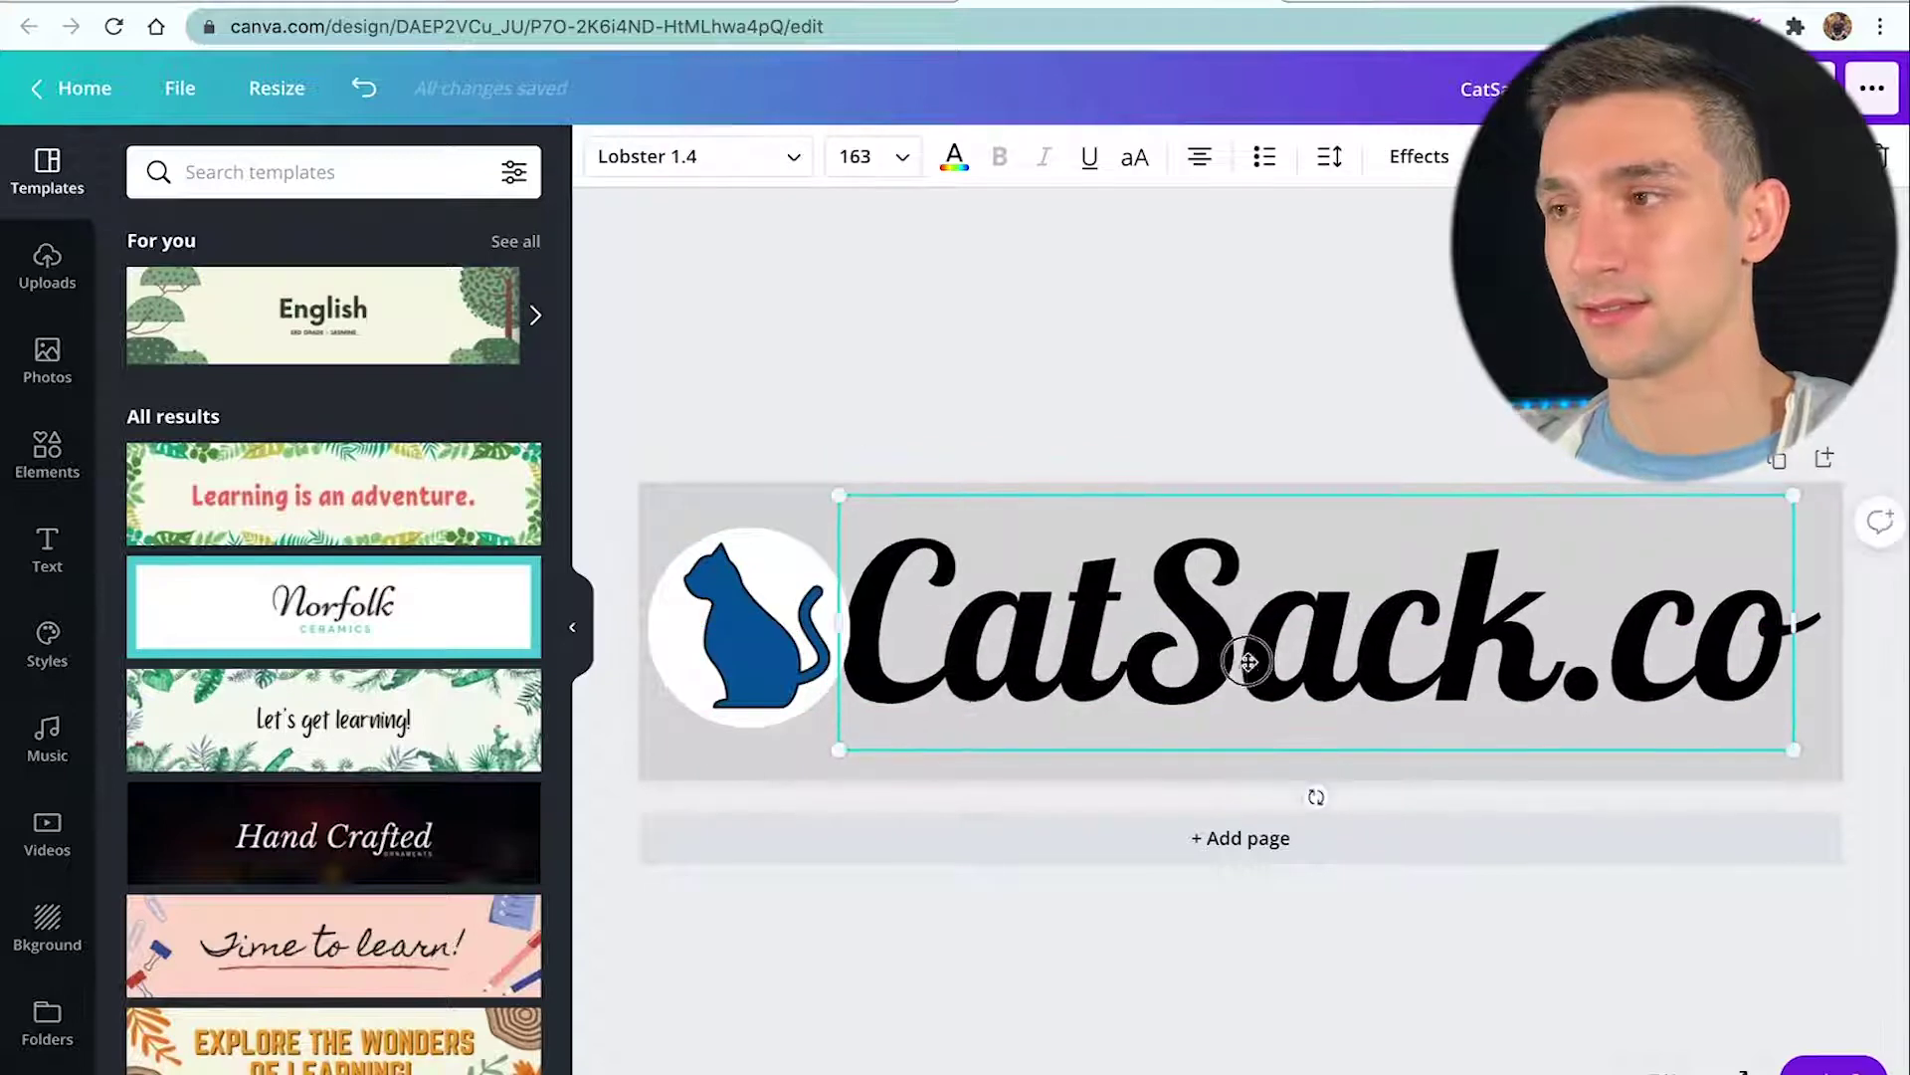
{"action": "left_click_drag", "start_coordinate": [1243, 647], "coordinate": [1258, 660]}
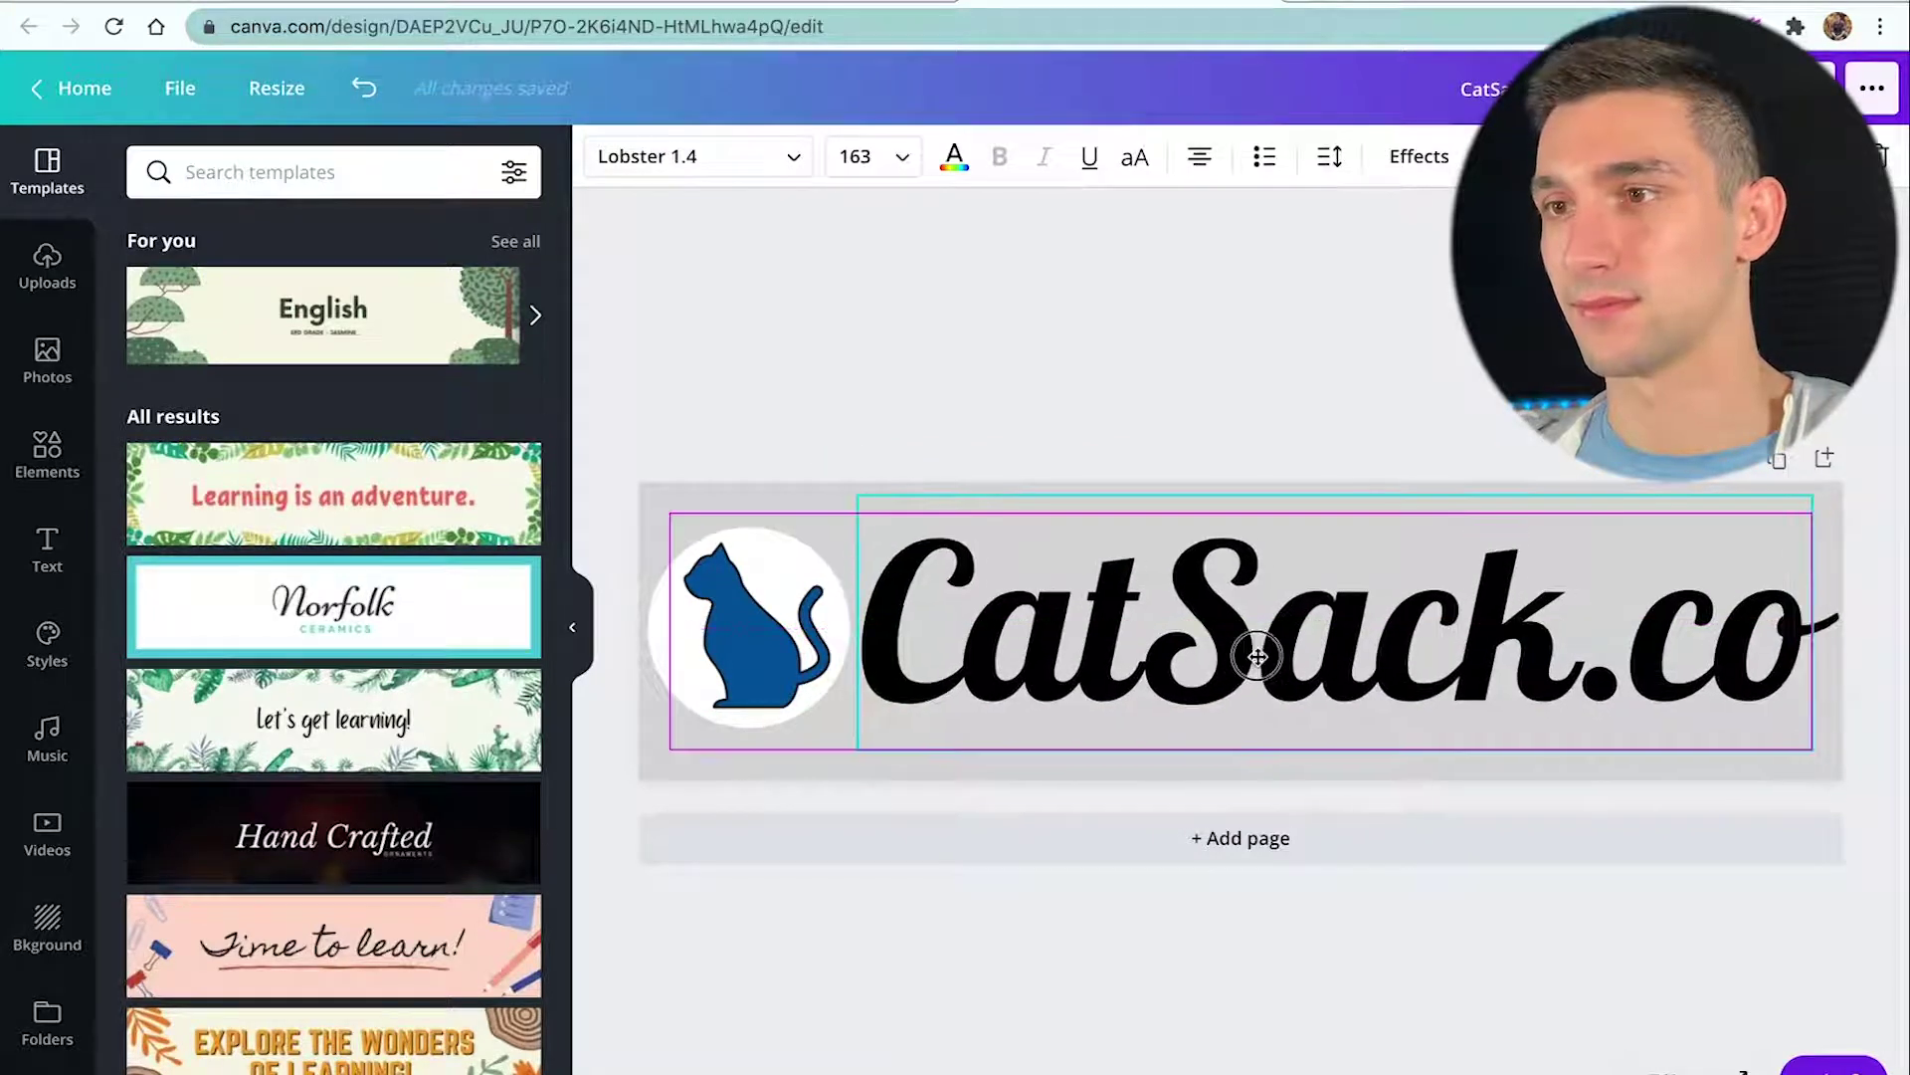
Shrink the circled cat slightly and reposition it so it sits clear of the CatSack.co text.
{"action": "left_click", "coordinate": [737, 627]}
{"action": "left_click_drag", "start_coordinate": [654, 518], "coordinate": [673, 537]}
{"action": "left_click_drag", "start_coordinate": [737, 642], "coordinate": [718, 629]}
{"action": "left_click", "coordinate": [954, 401]}
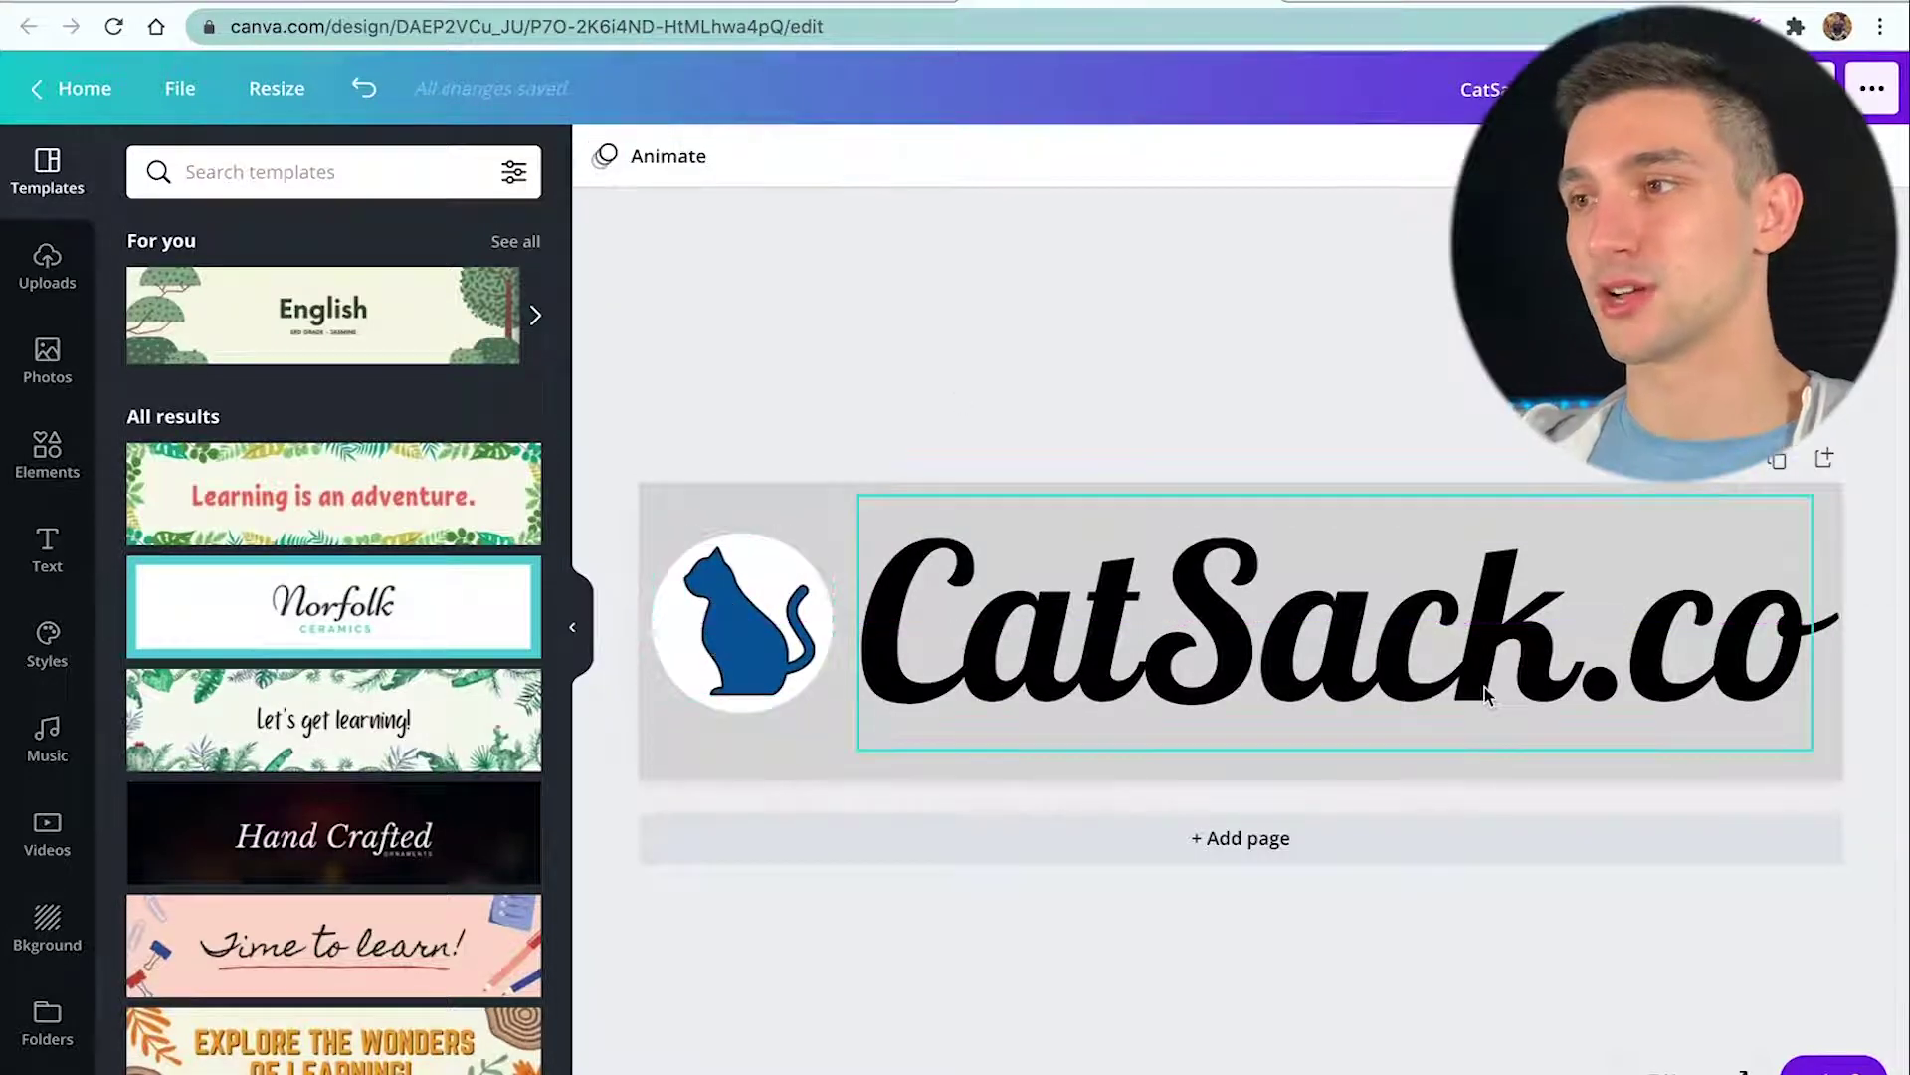
{"action": "left_click_drag", "start_coordinate": [1472, 674], "coordinate": [1468, 686]}
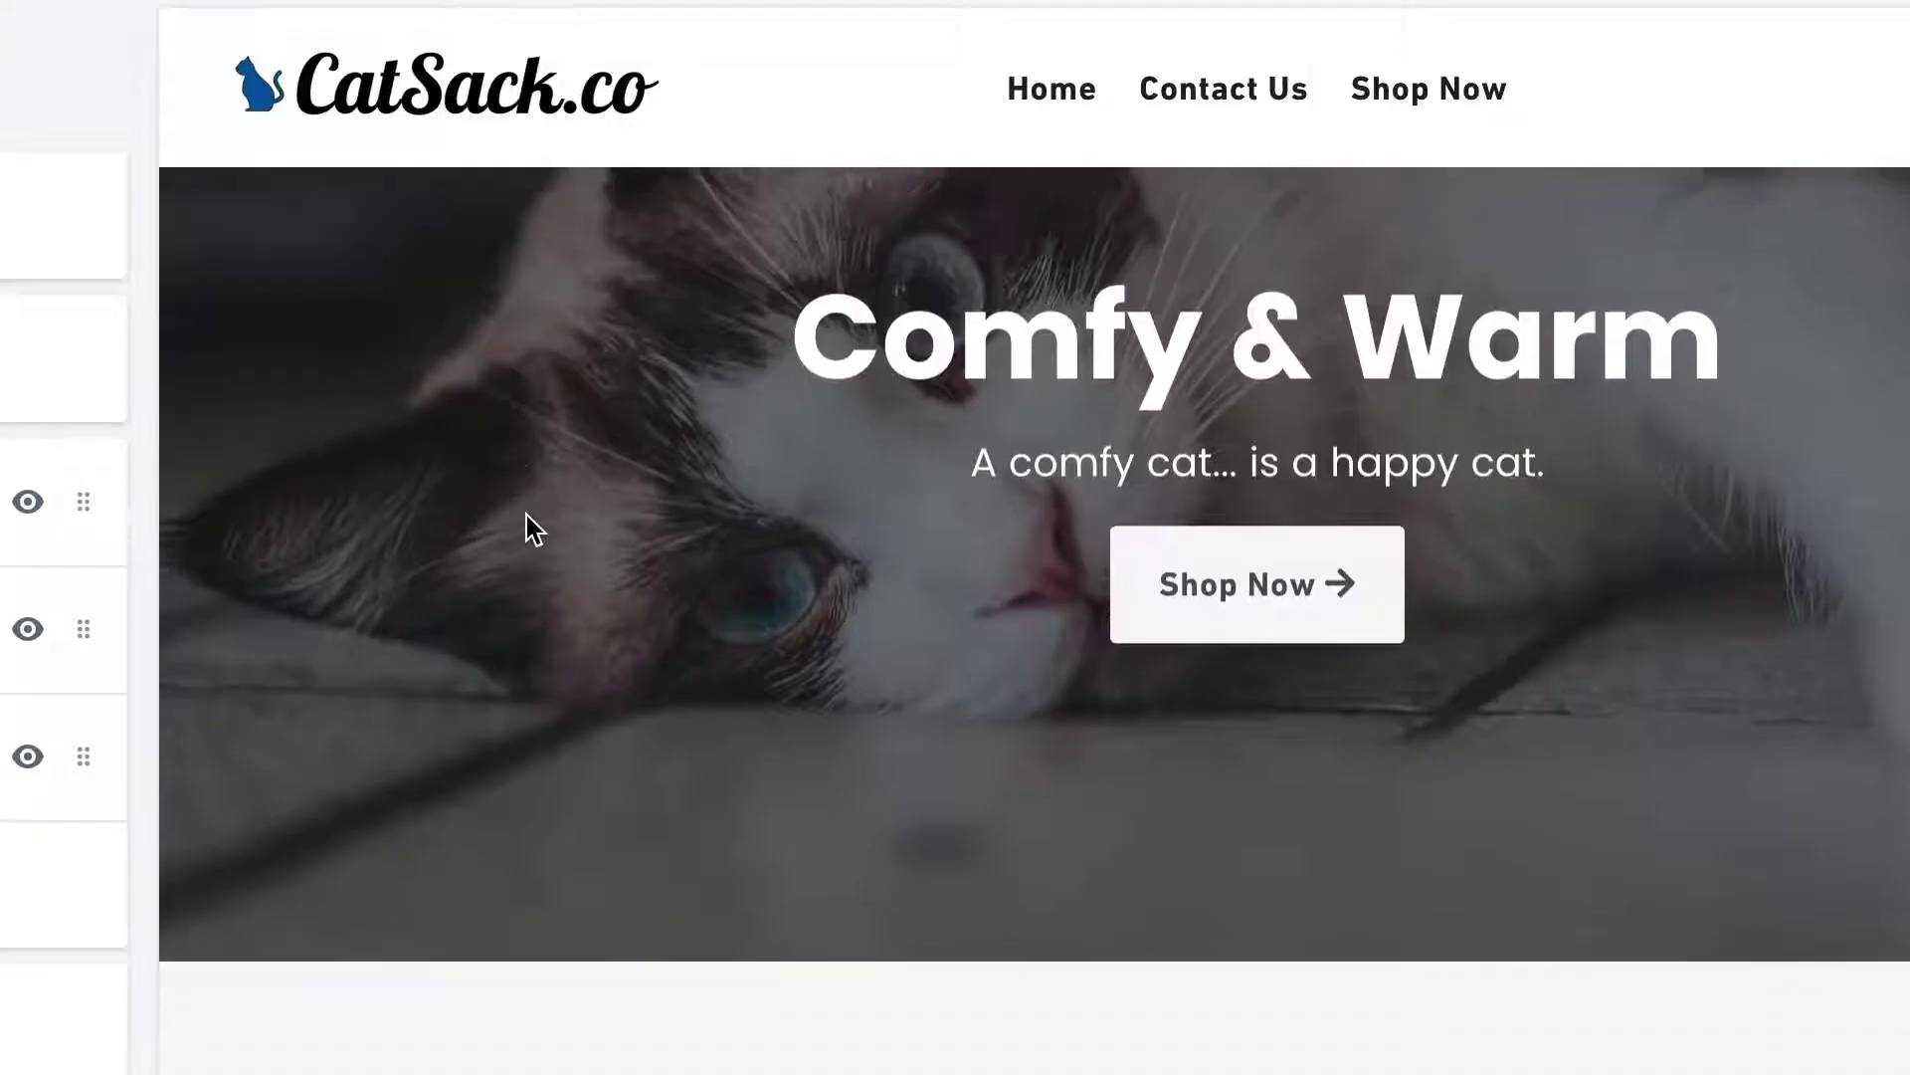
Check the CatSack.co header logo in the store preview, both at the top of the page and further down.
{"action": "scroll", "coordinate": [523, 515], "scroll_direction": "down", "scroll_amount": 1}
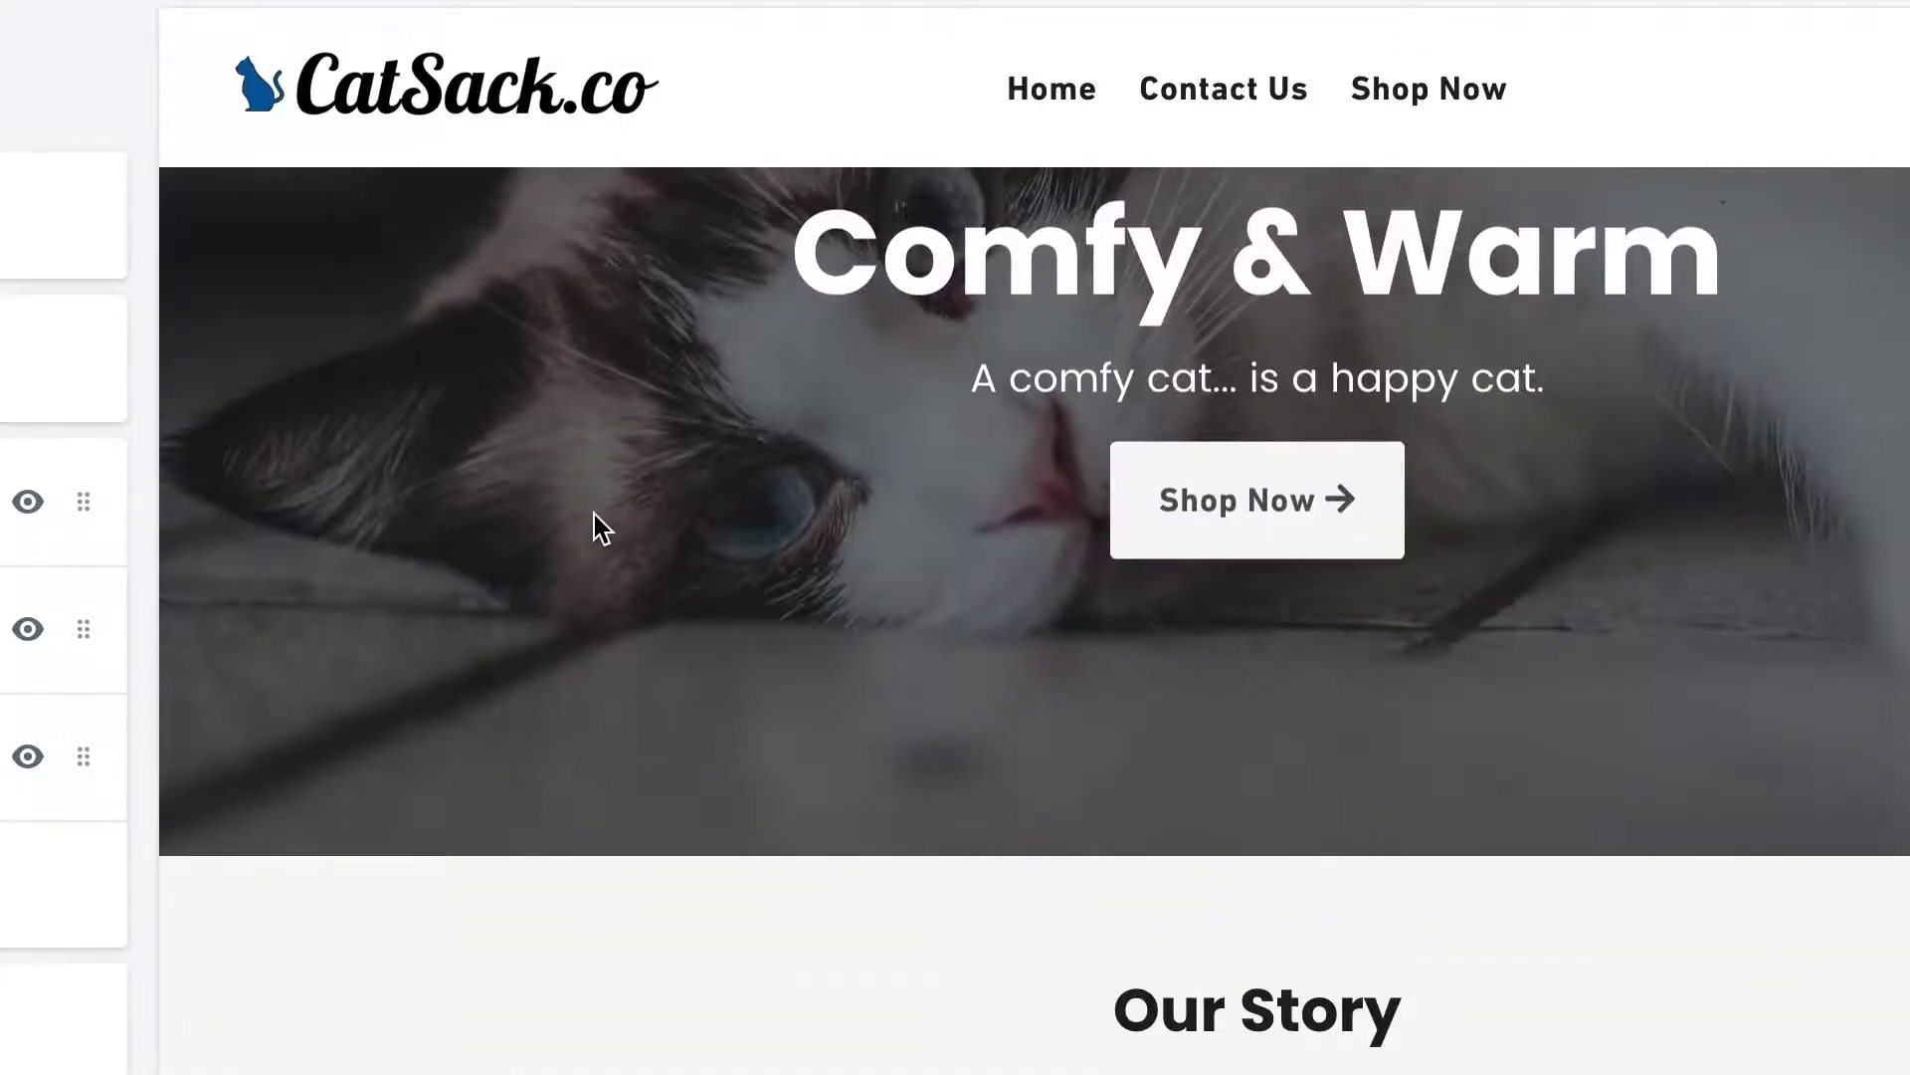
{"action": "scroll", "coordinate": [597, 507], "scroll_direction": "up", "scroll_amount": 5}
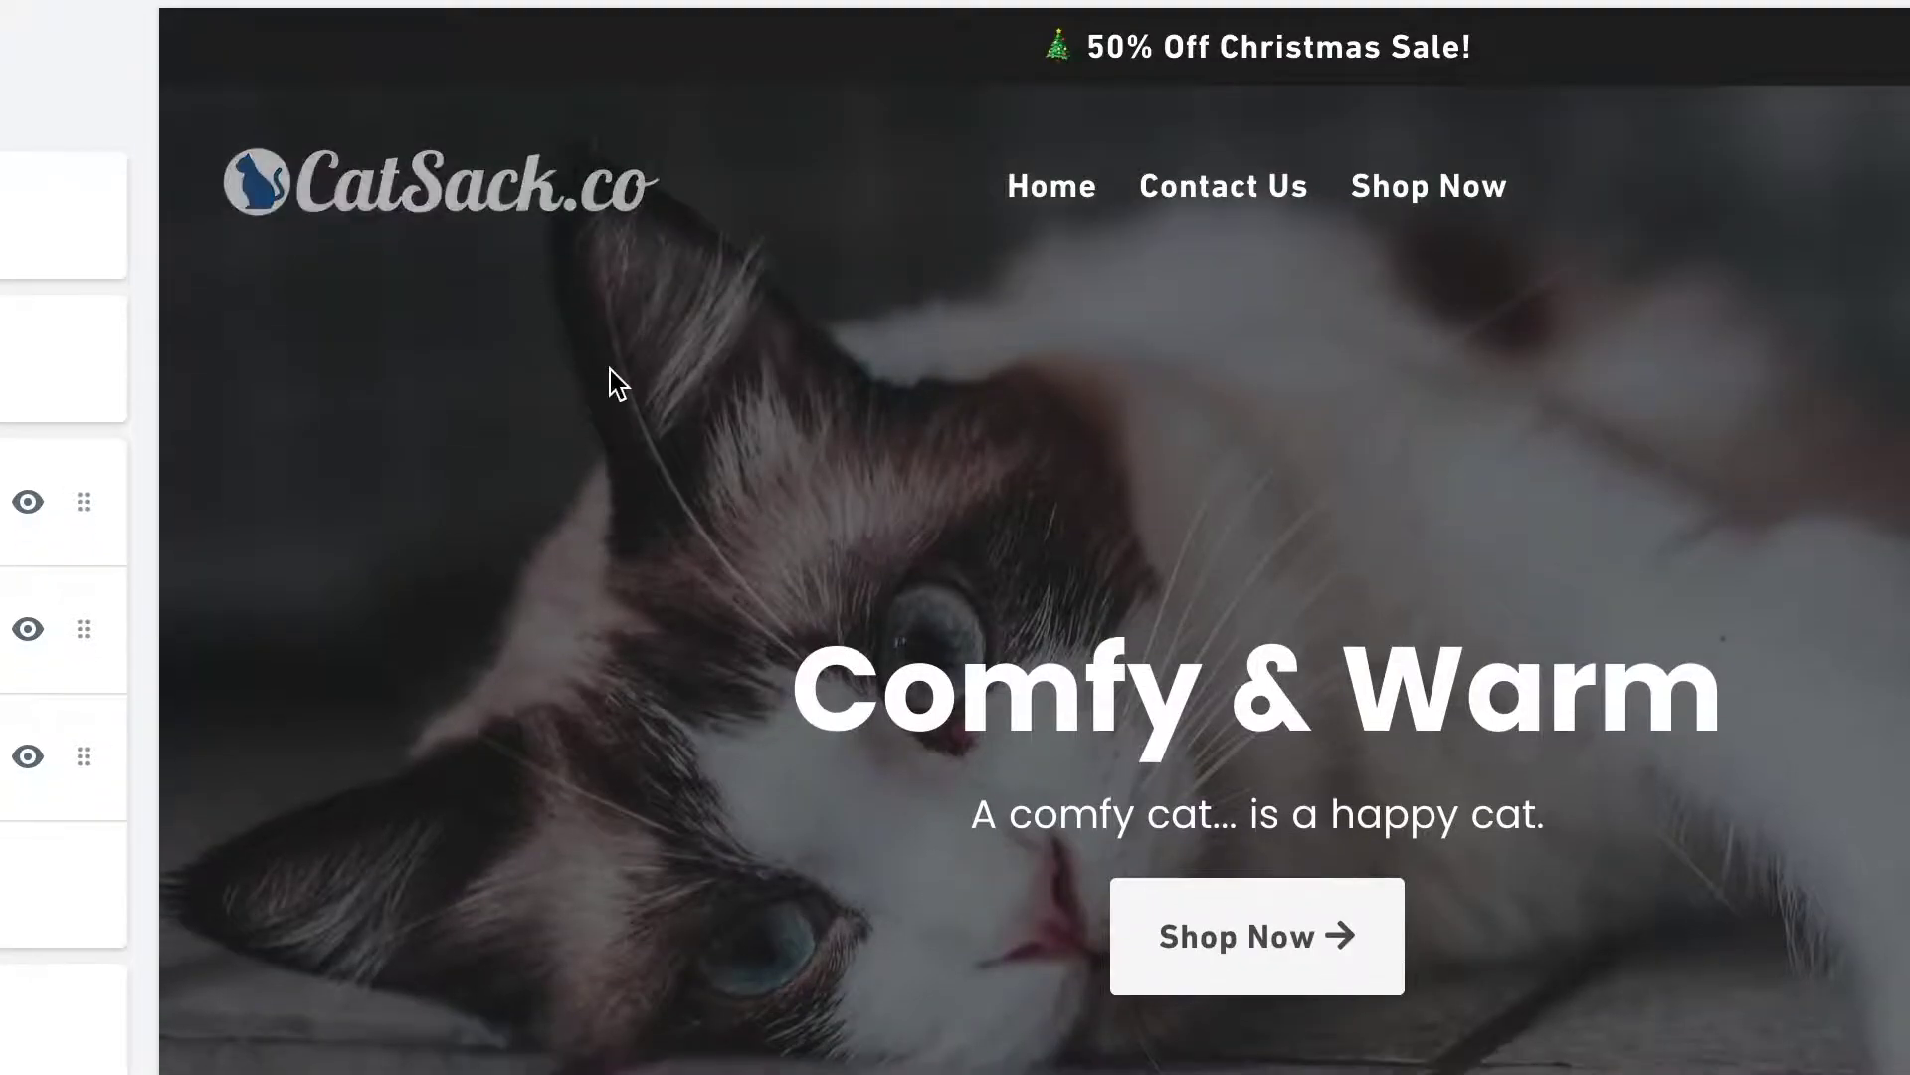
{"action": "scroll", "coordinate": [607, 418], "scroll_direction": "down", "scroll_amount": 7}
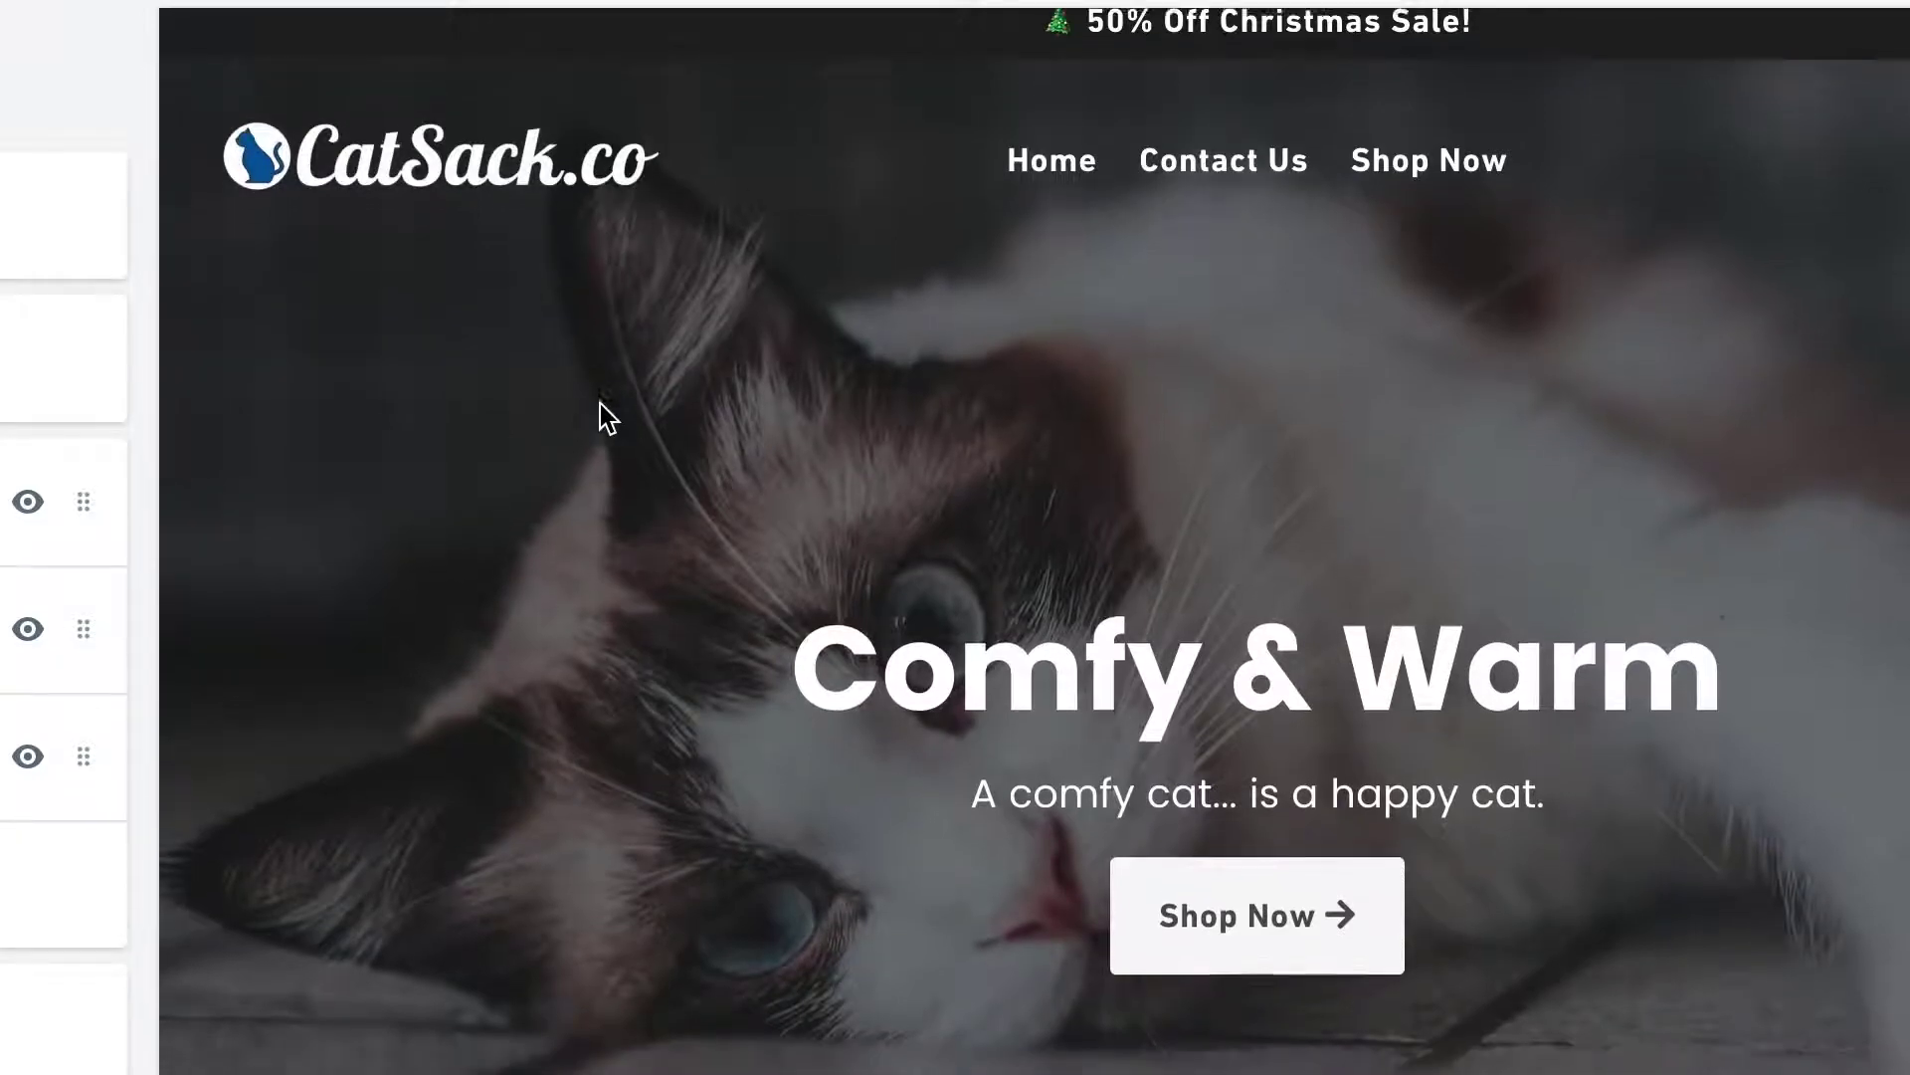
{"action": "scroll", "coordinate": [618, 431], "scroll_direction": "down", "scroll_amount": 2}
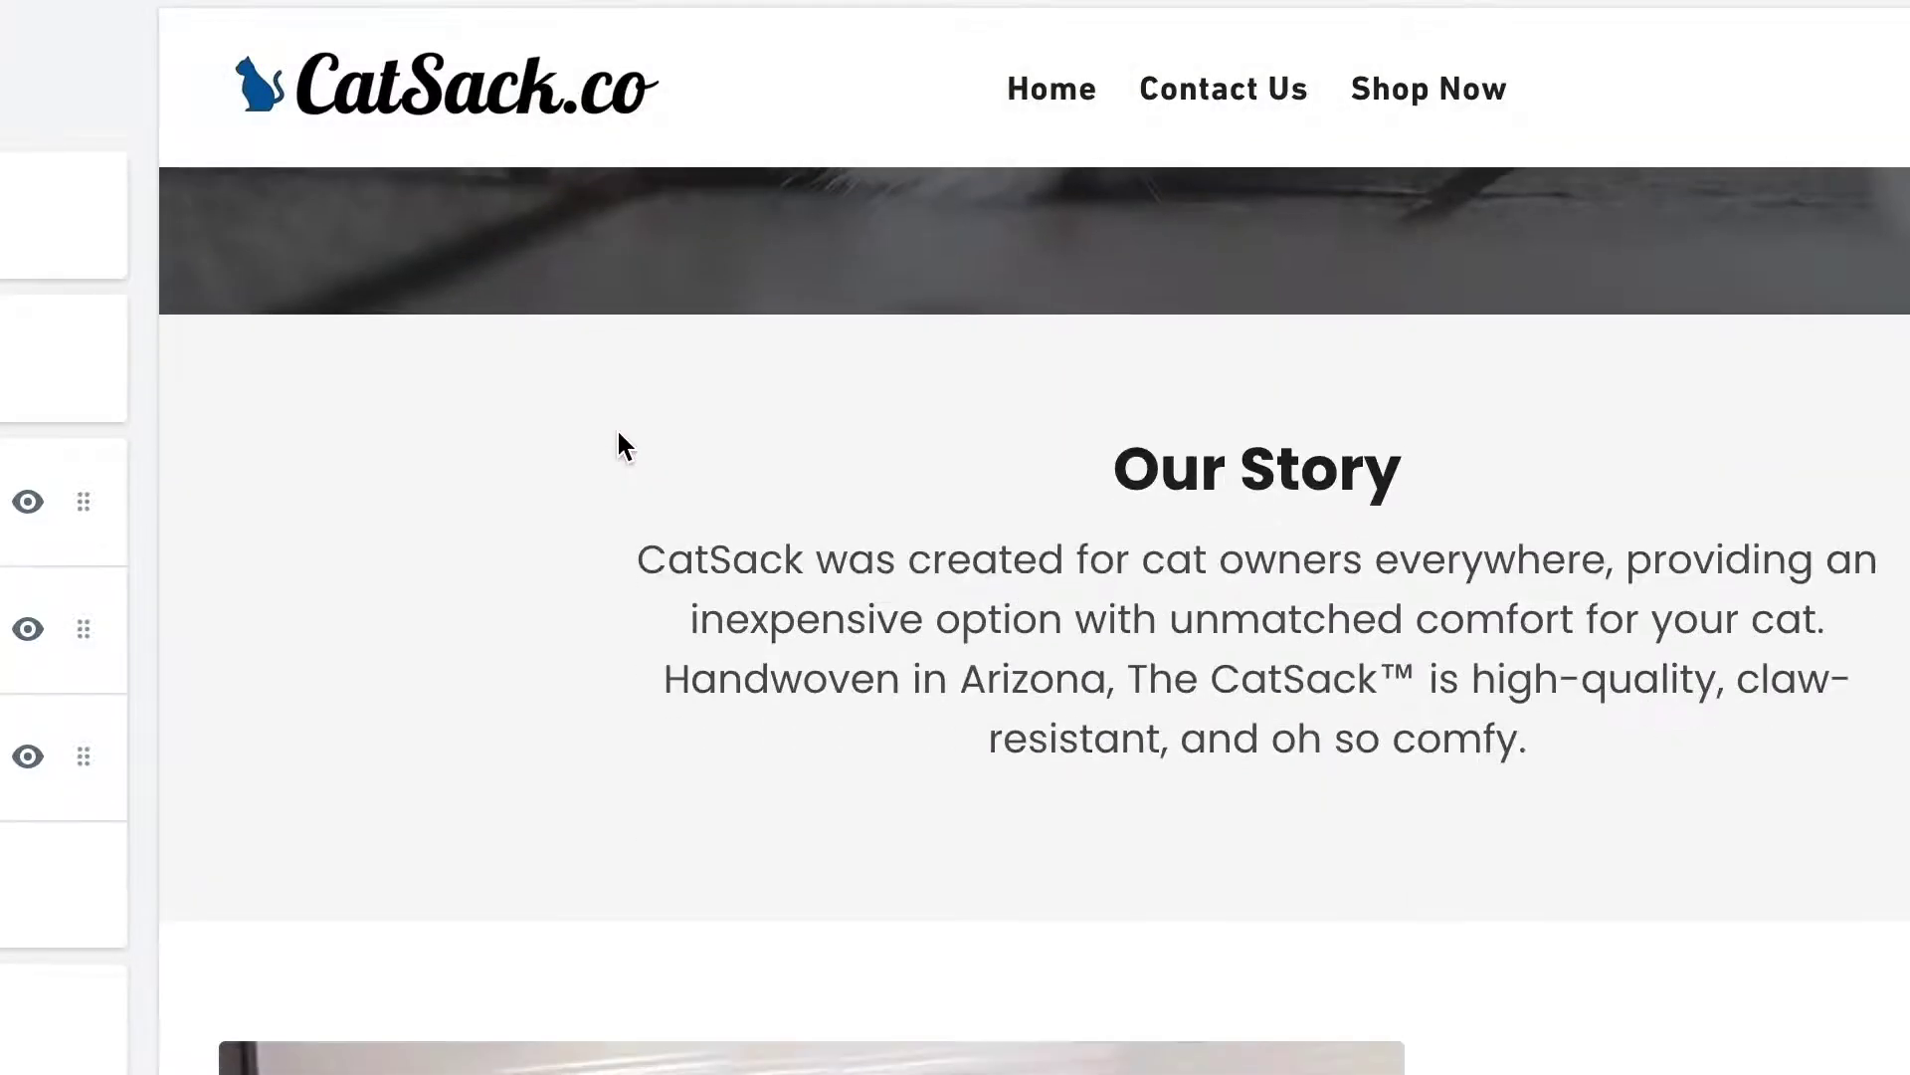